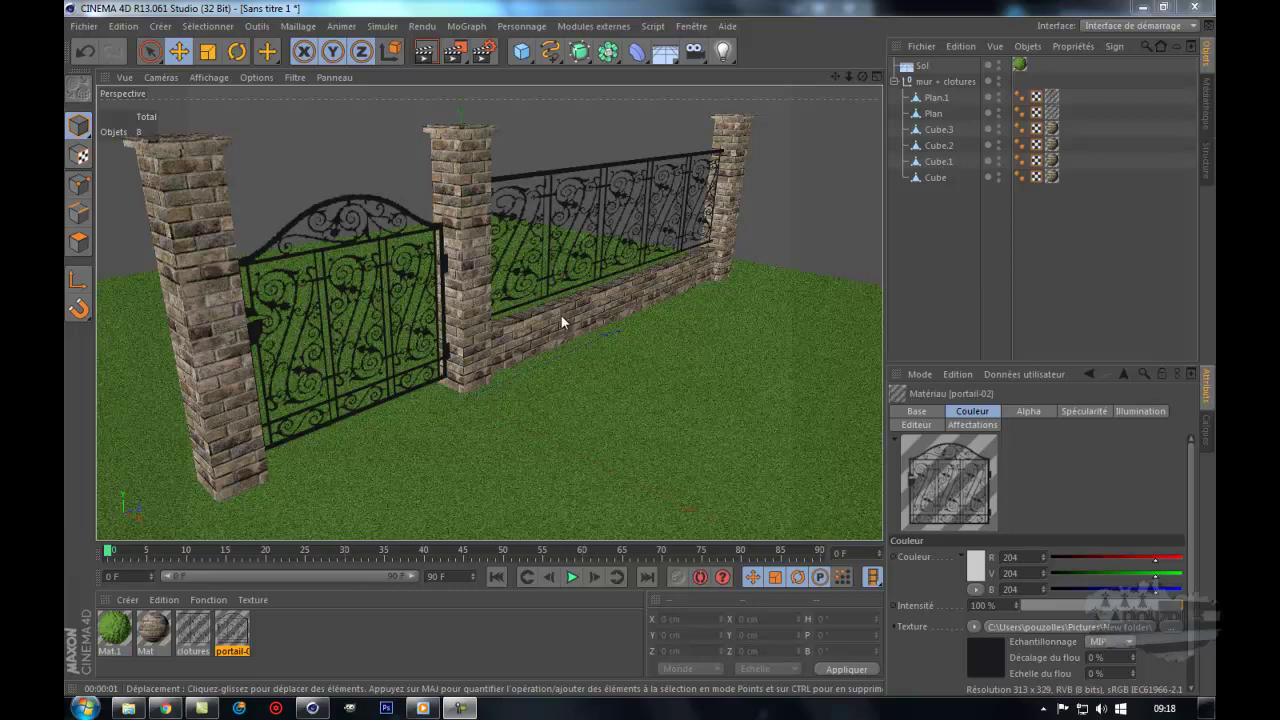
Step: Select the fence panel Plan and gate plane Plan.1, then show the Content Browser's fence and gate presets
{"action": "left_click", "coordinate": [529, 232]}
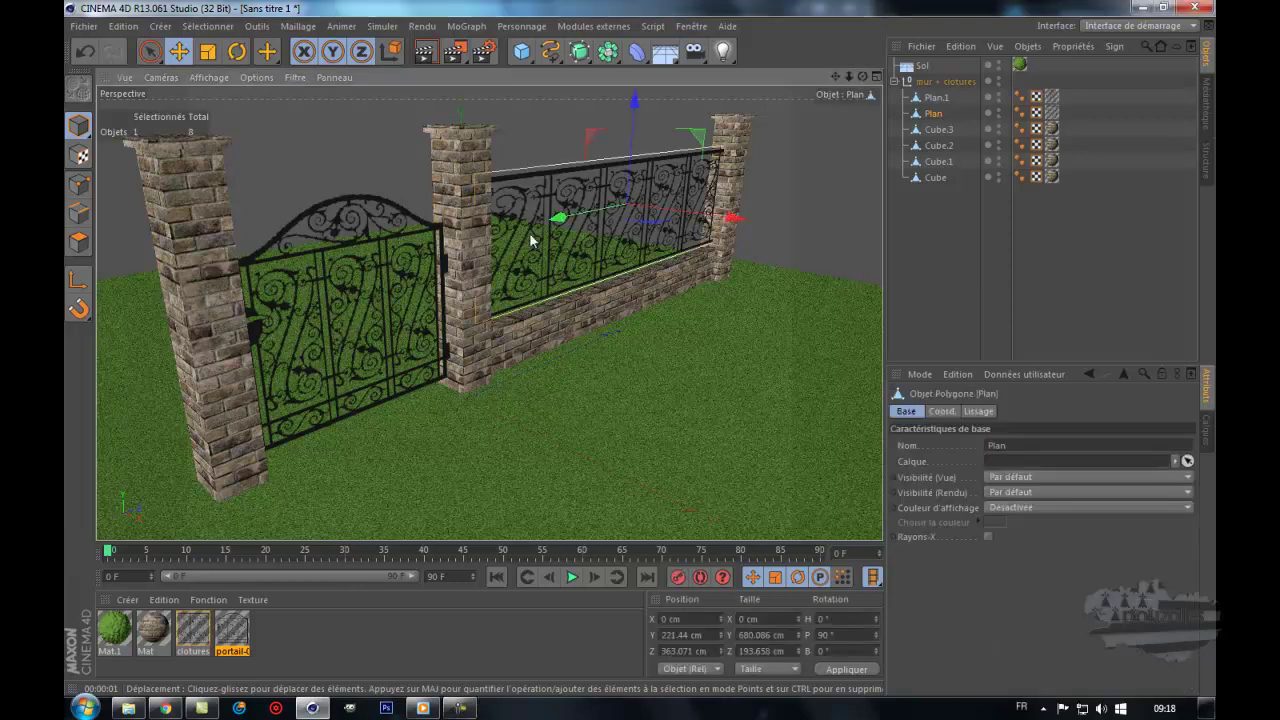
{"action": "left_click", "coordinate": [384, 270]}
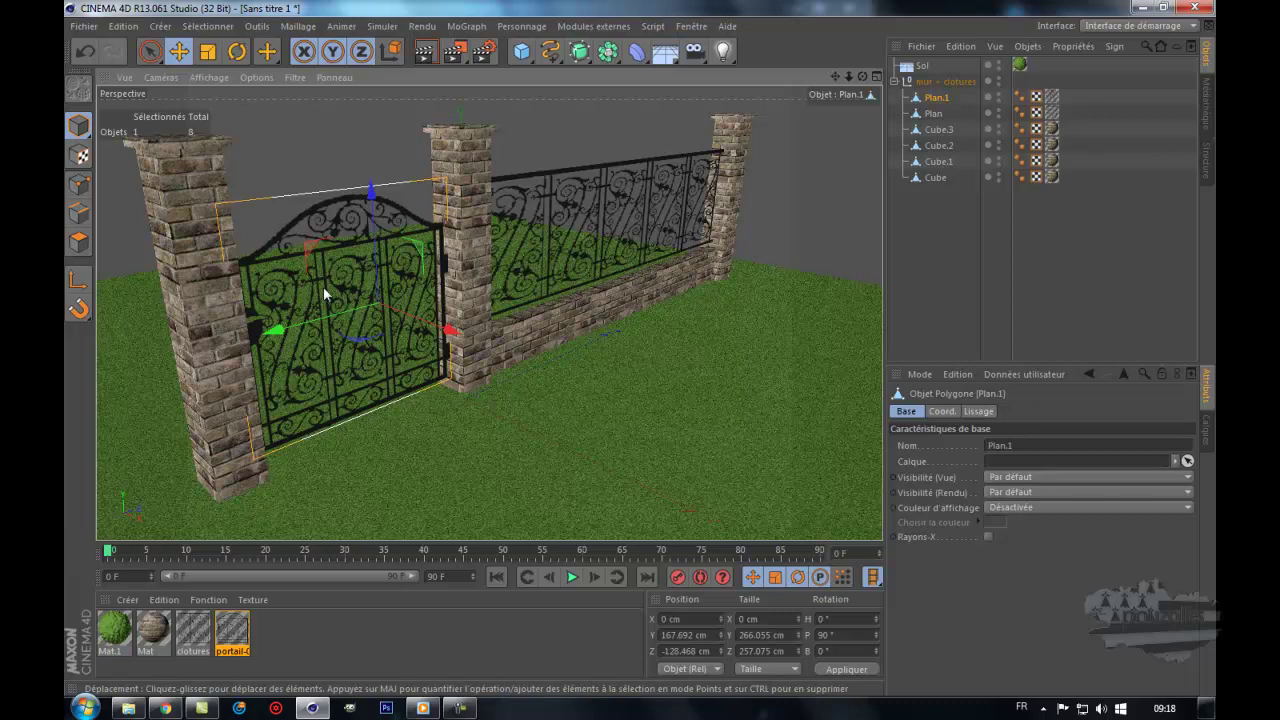
{"action": "left_click", "coordinate": [554, 218]}
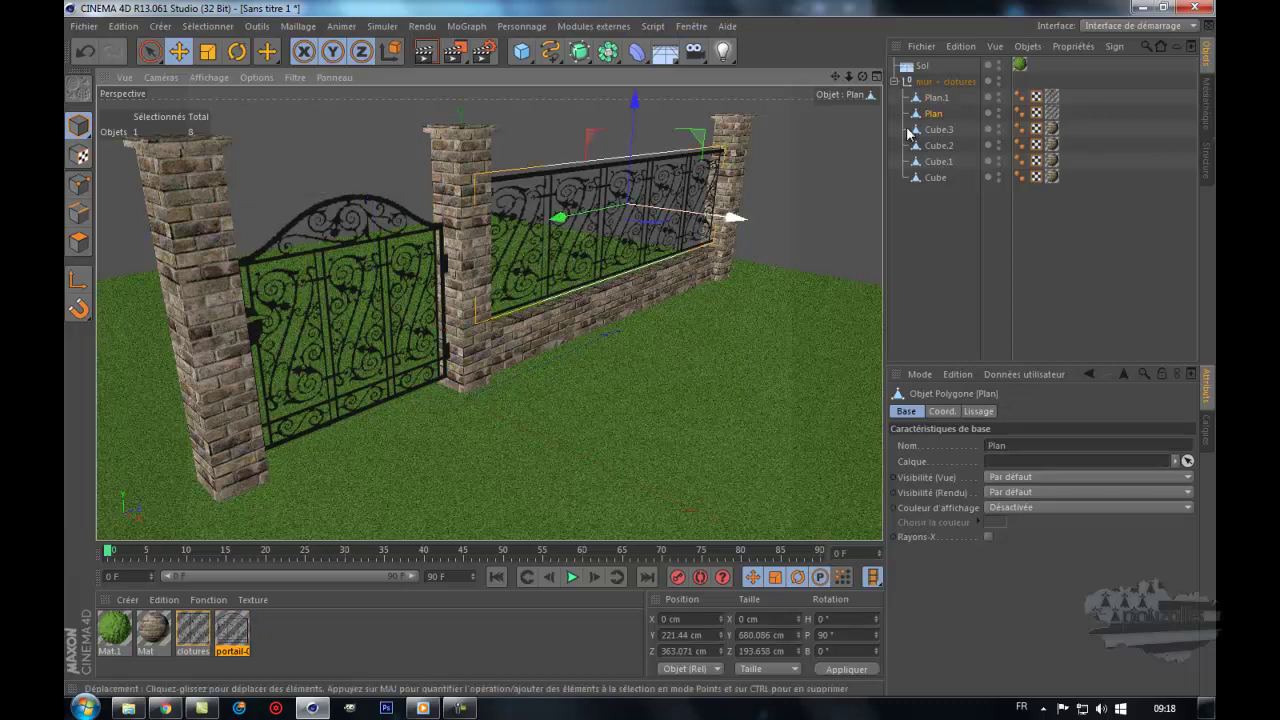
{"action": "left_click", "coordinate": [1207, 108]}
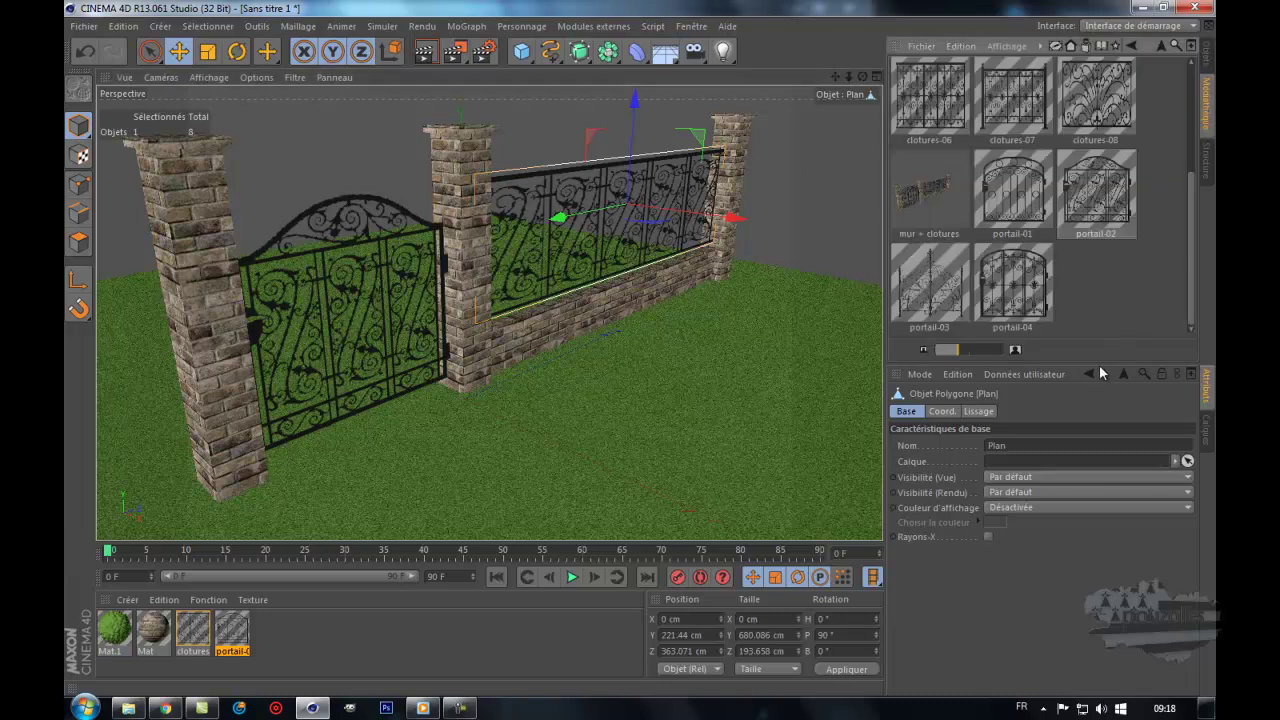
Step: Enlarge the Content Browser to reveal clotures-01 to 08, then bring Windows Explorer forward
{"action": "left_click_drag", "start_coordinate": [1100, 364], "coordinate": [1095, 583]}
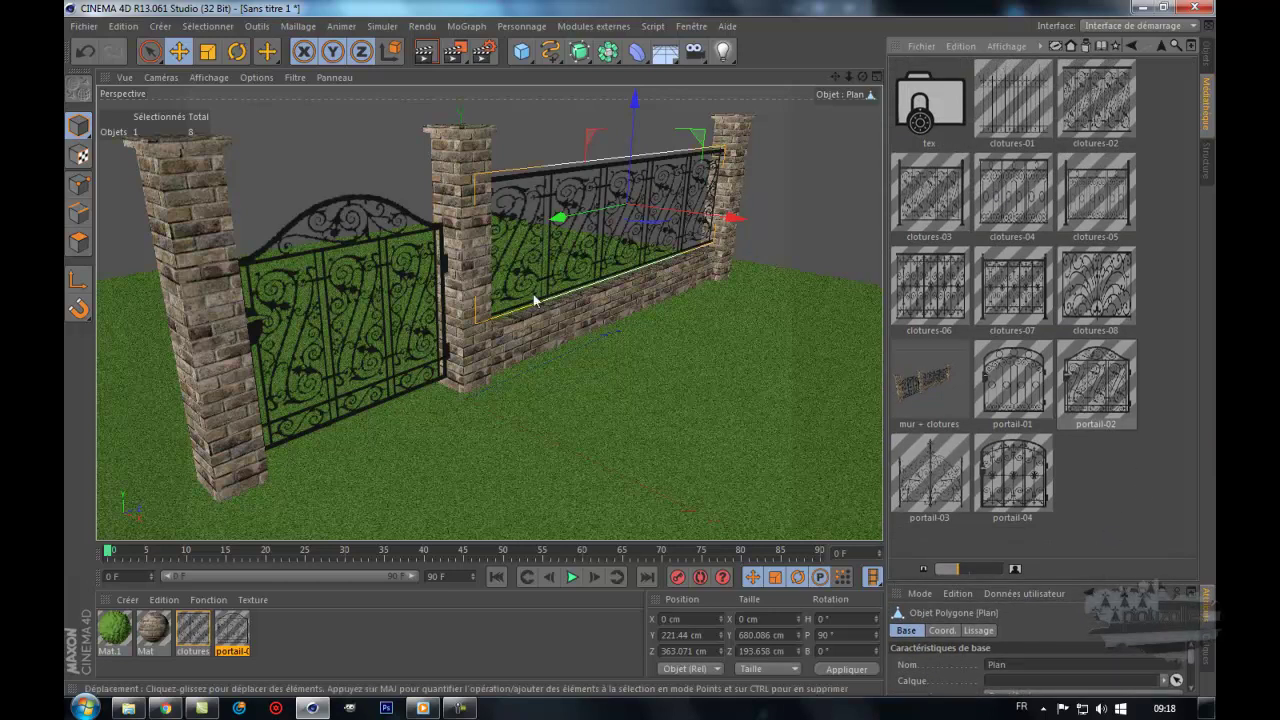
{"action": "left_click", "coordinate": [128, 708]}
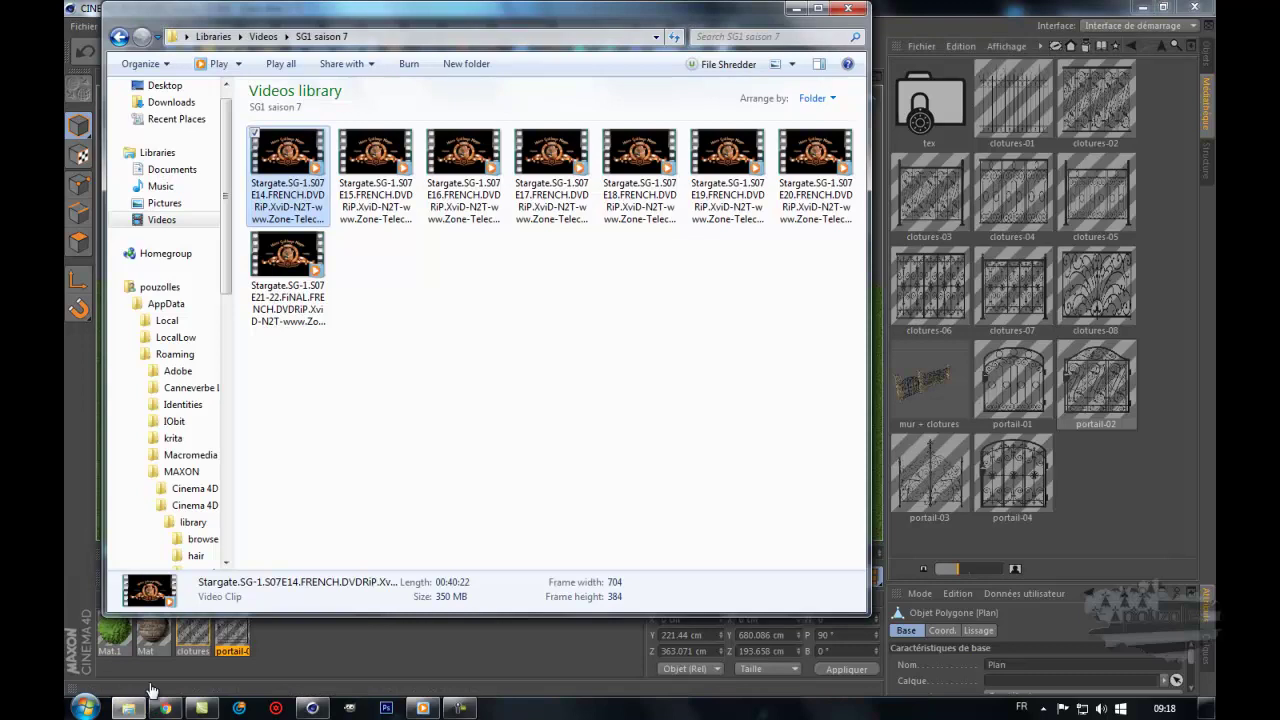
Step: Open Pictures > New folder > Ensemble de clotures et portails en fer forge and check clotures-01 and clotures-08 details
{"action": "left_click", "coordinate": [165, 203]}
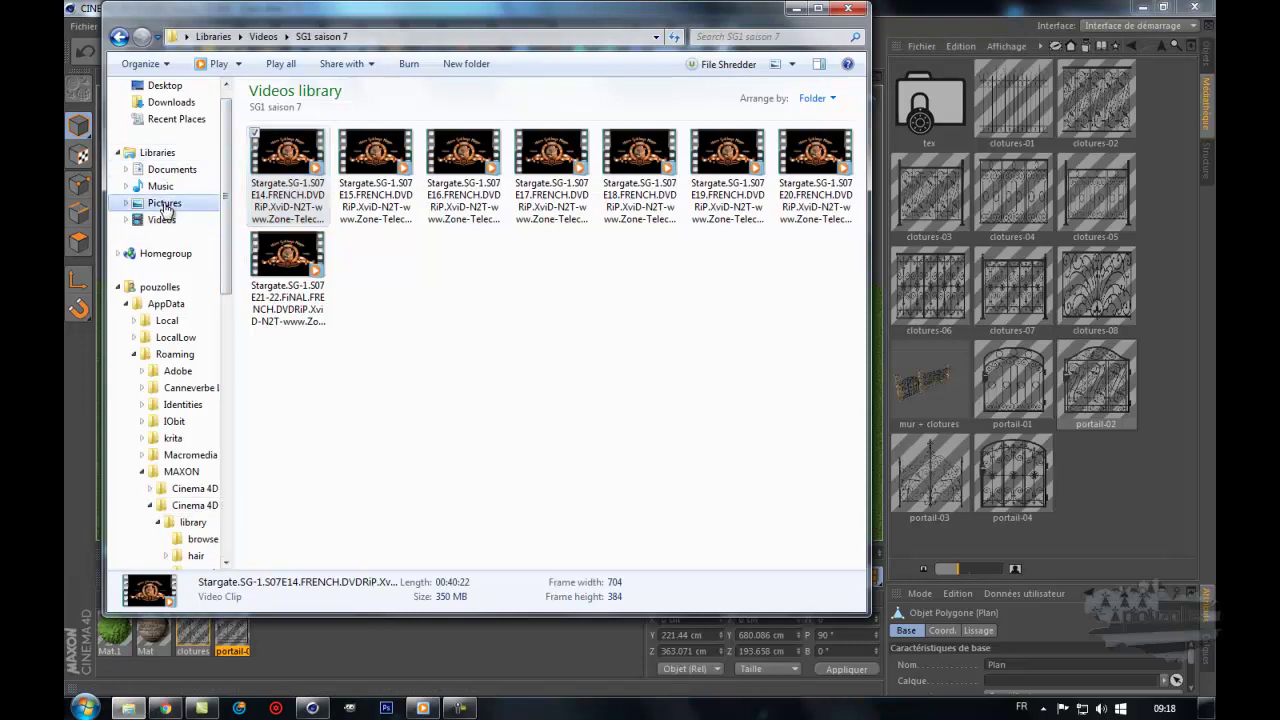
{"action": "double_click", "coordinate": [272, 166]}
{"action": "left_click", "coordinate": [276, 171]}
{"action": "double_click", "coordinate": [276, 171]}
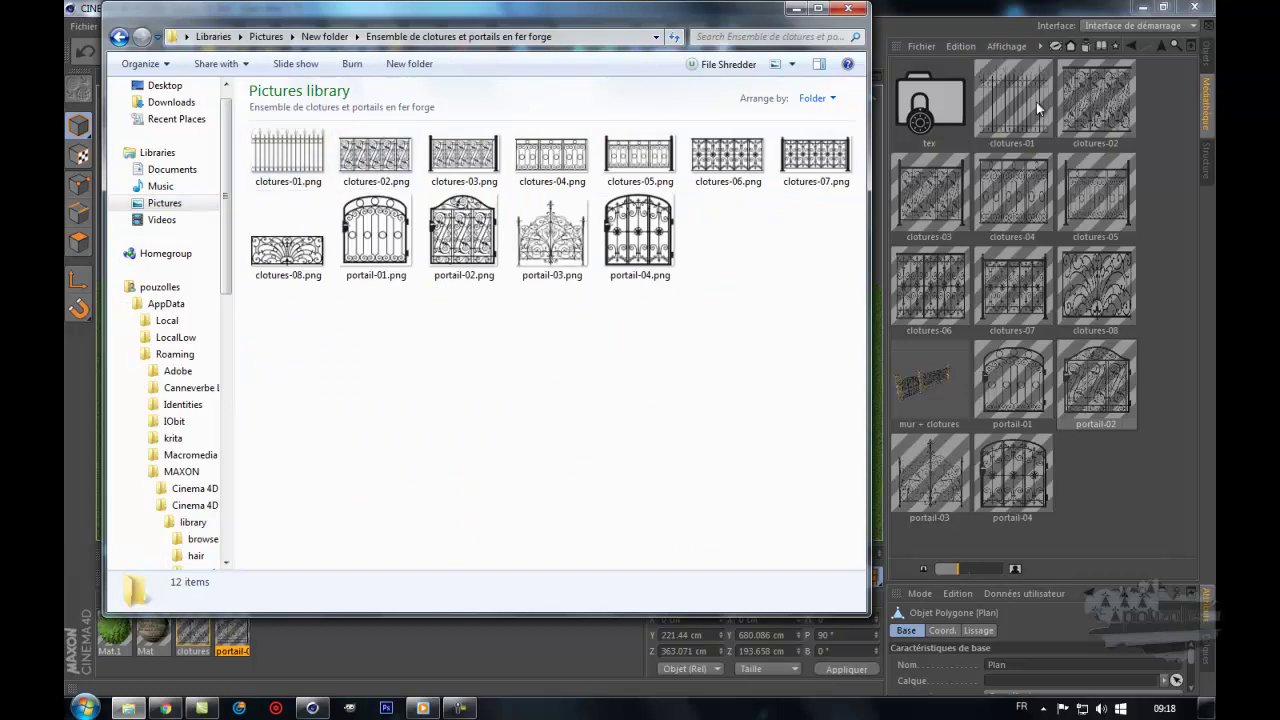
{"action": "left_click", "coordinate": [293, 164]}
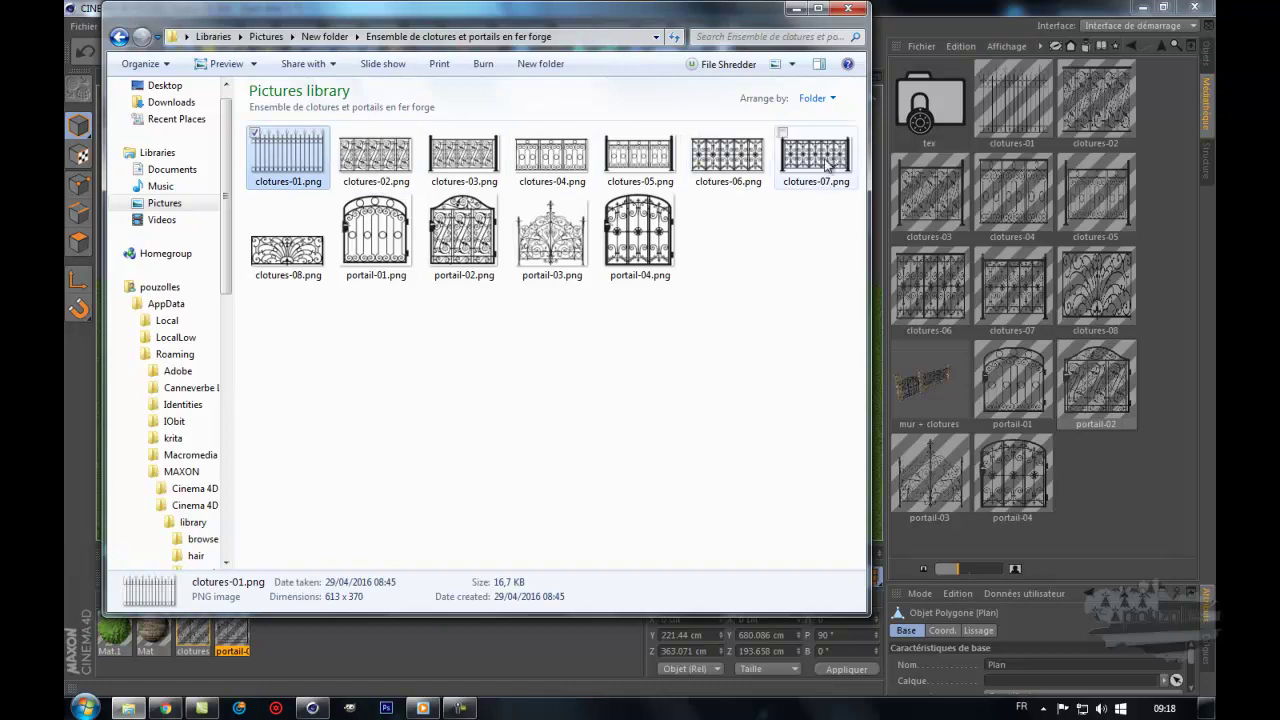
{"action": "left_click", "coordinate": [287, 258]}
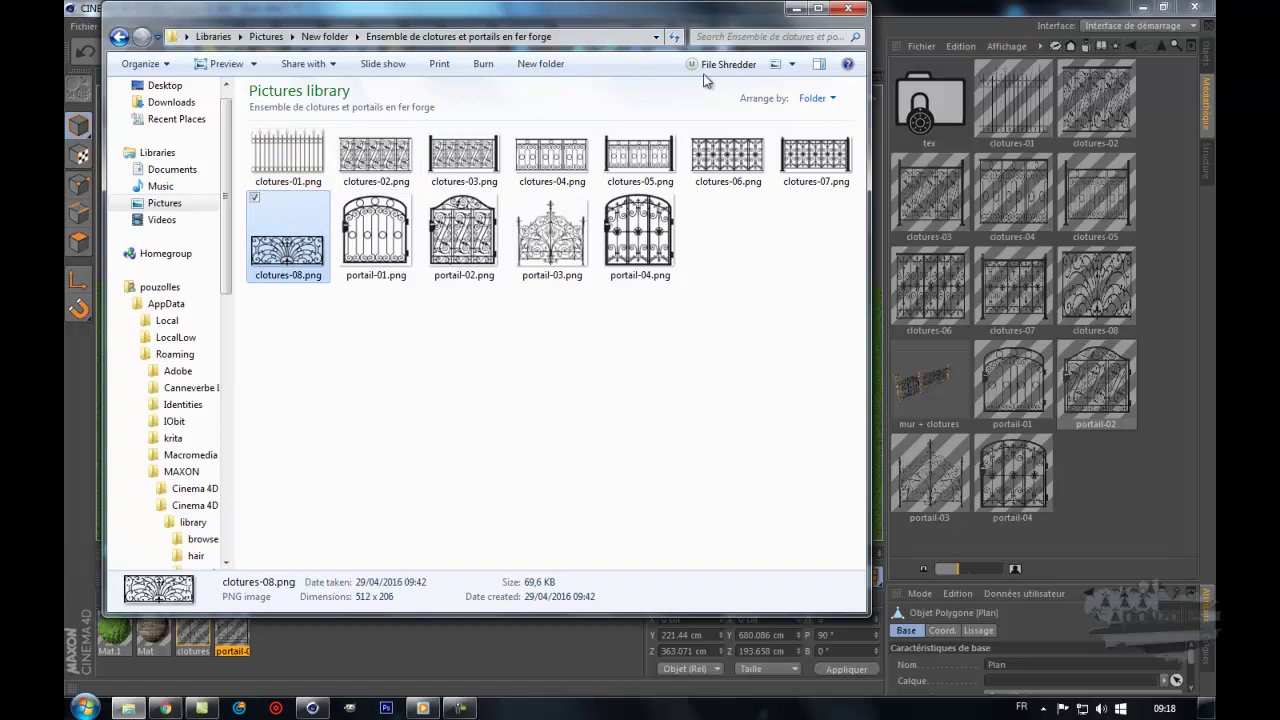
Step: Show the images as Extra Large Icons and inspect clotures-01 through clotures-05
{"action": "left_click", "coordinate": [791, 63]}
{"action": "left_click", "coordinate": [838, 36]}
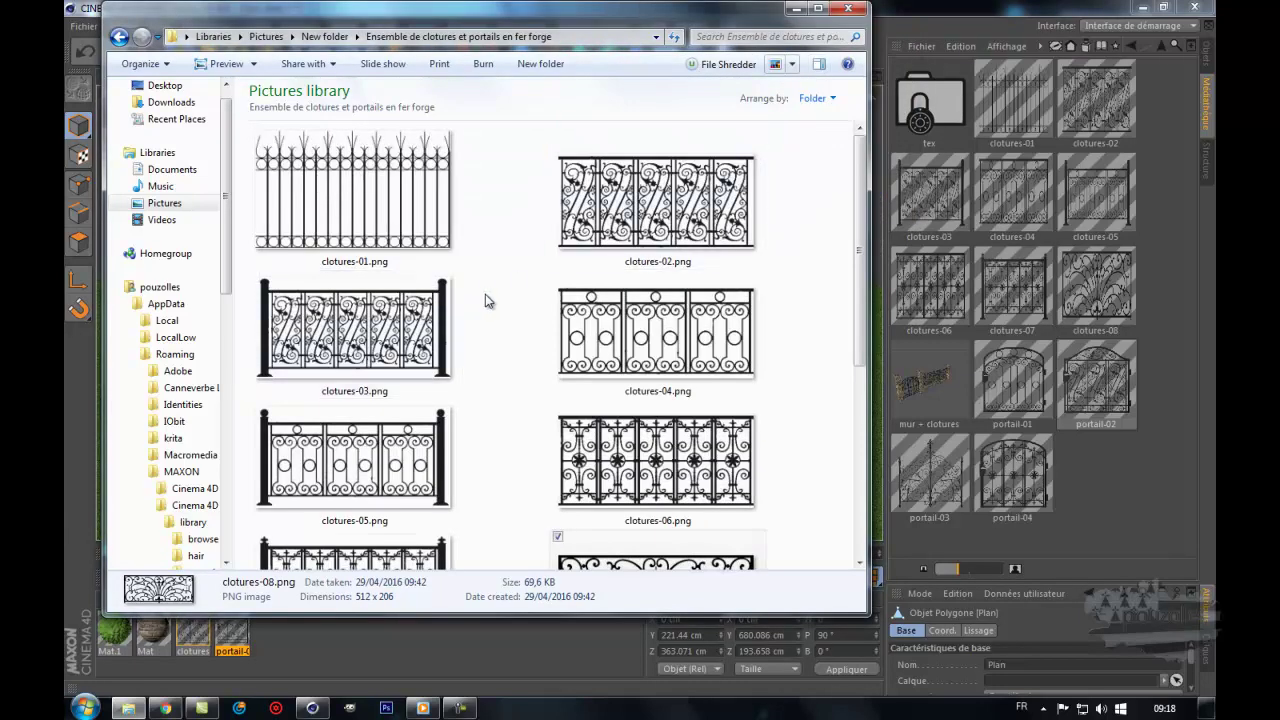
{"action": "left_click", "coordinate": [364, 190]}
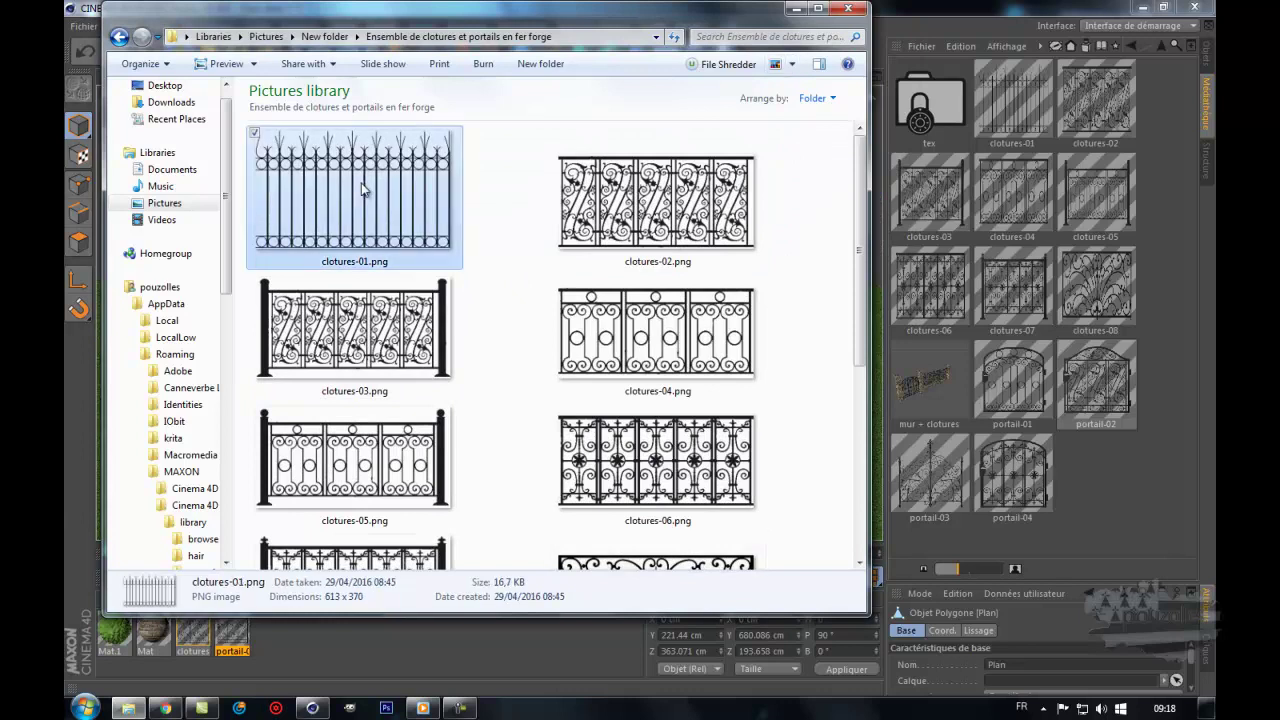
{"action": "left_click", "coordinate": [376, 342]}
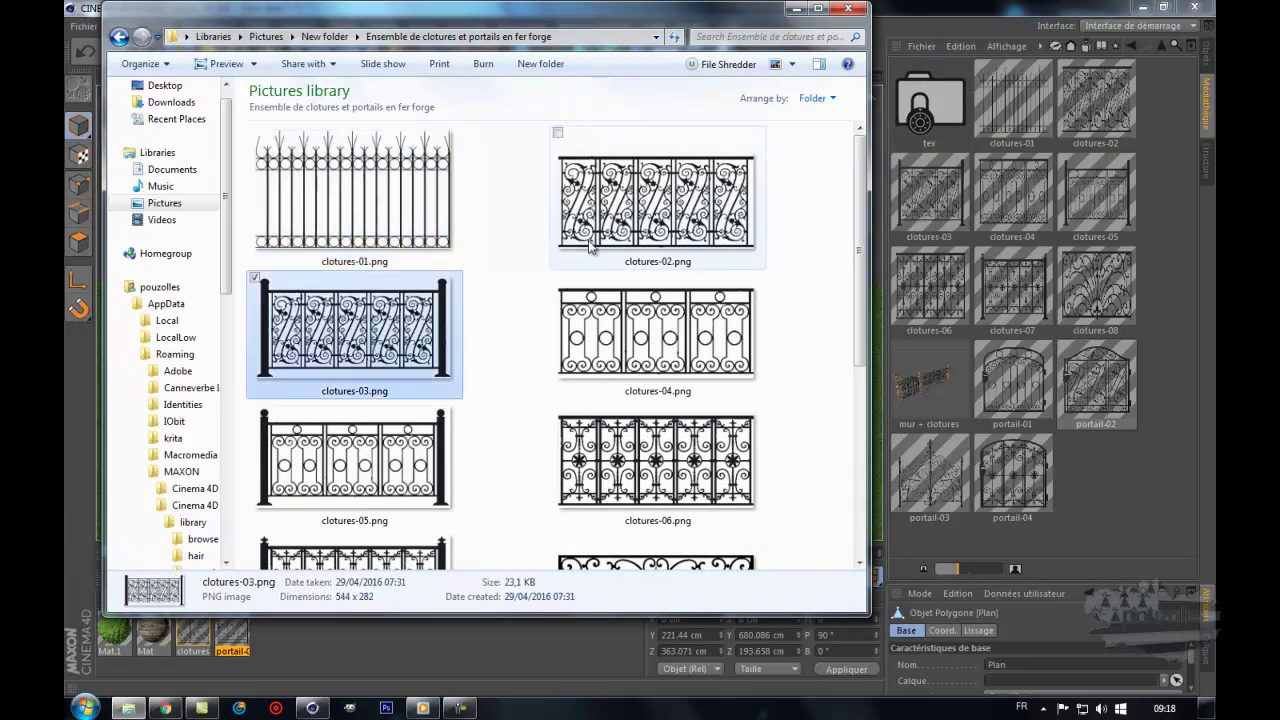
{"action": "left_click", "coordinate": [603, 236]}
{"action": "left_click", "coordinate": [386, 330]}
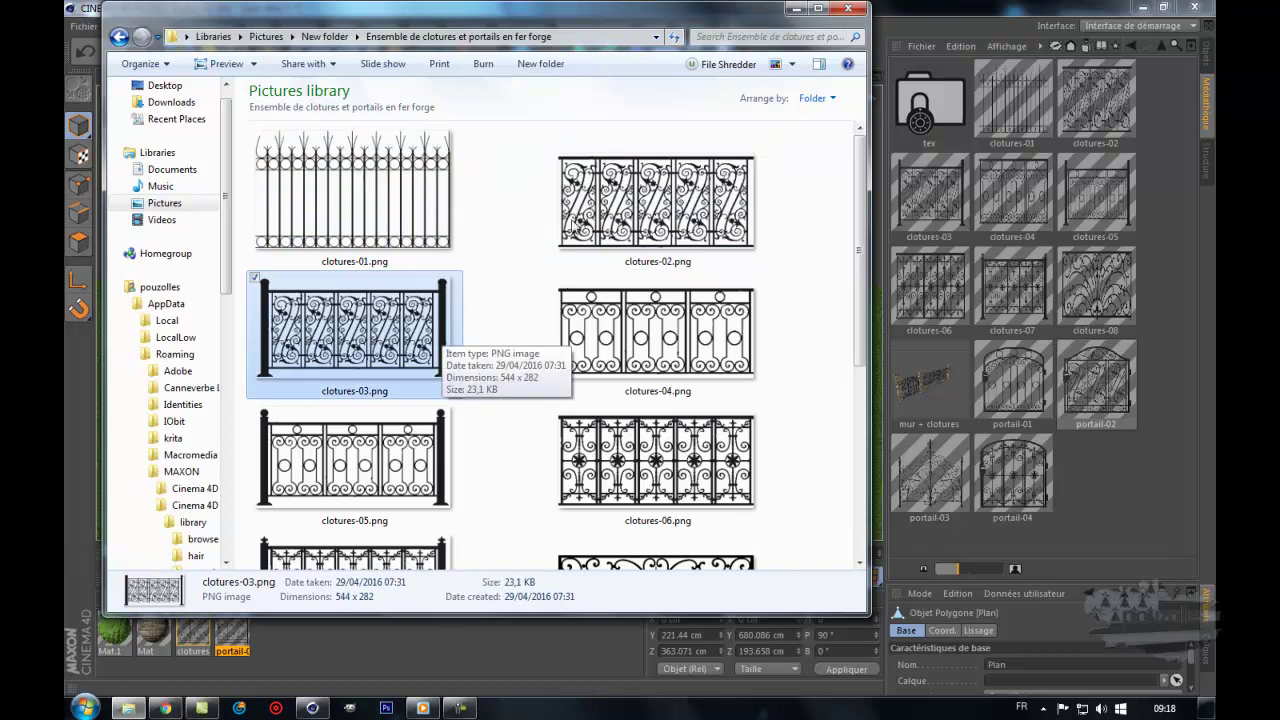
{"action": "left_click", "coordinate": [577, 227]}
{"action": "left_click", "coordinate": [610, 342]}
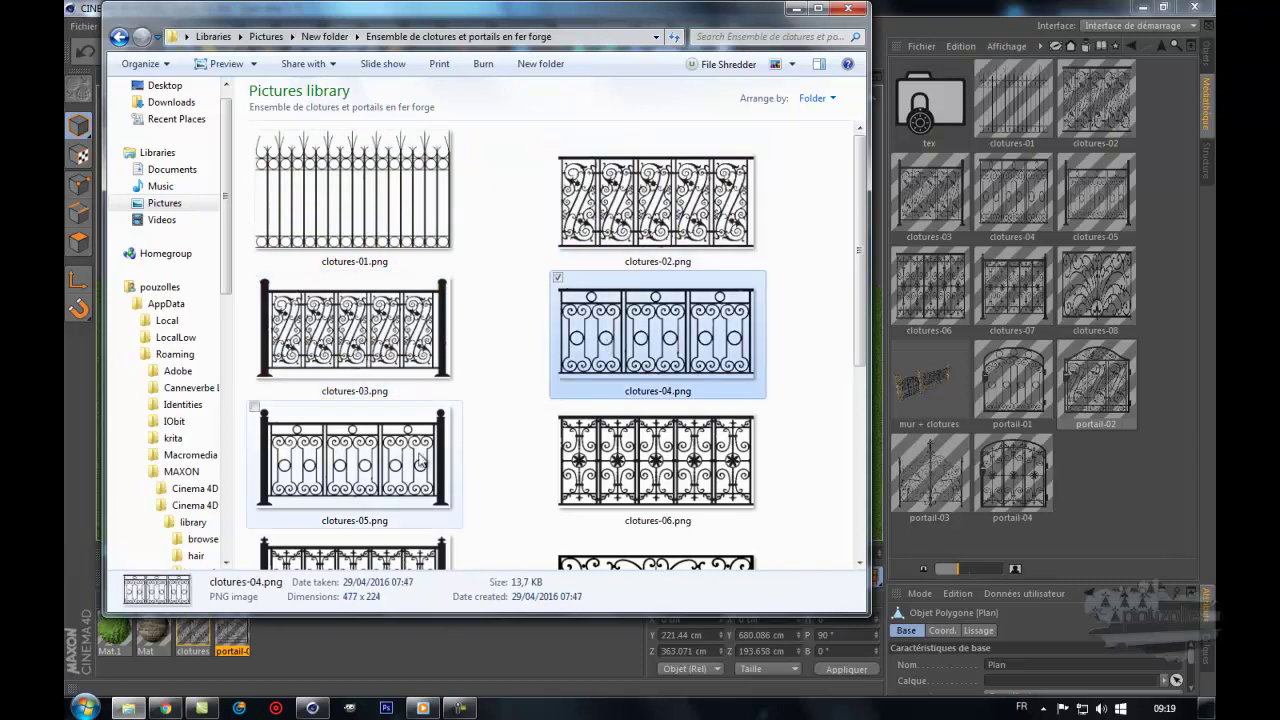
{"action": "left_click", "coordinate": [360, 505]}
Step: Inspect clotures-06 and clotures-07, then switch the folder view to Large Icons
{"action": "scroll", "coordinate": [503, 438], "scroll_direction": "down", "scroll_amount": 1}
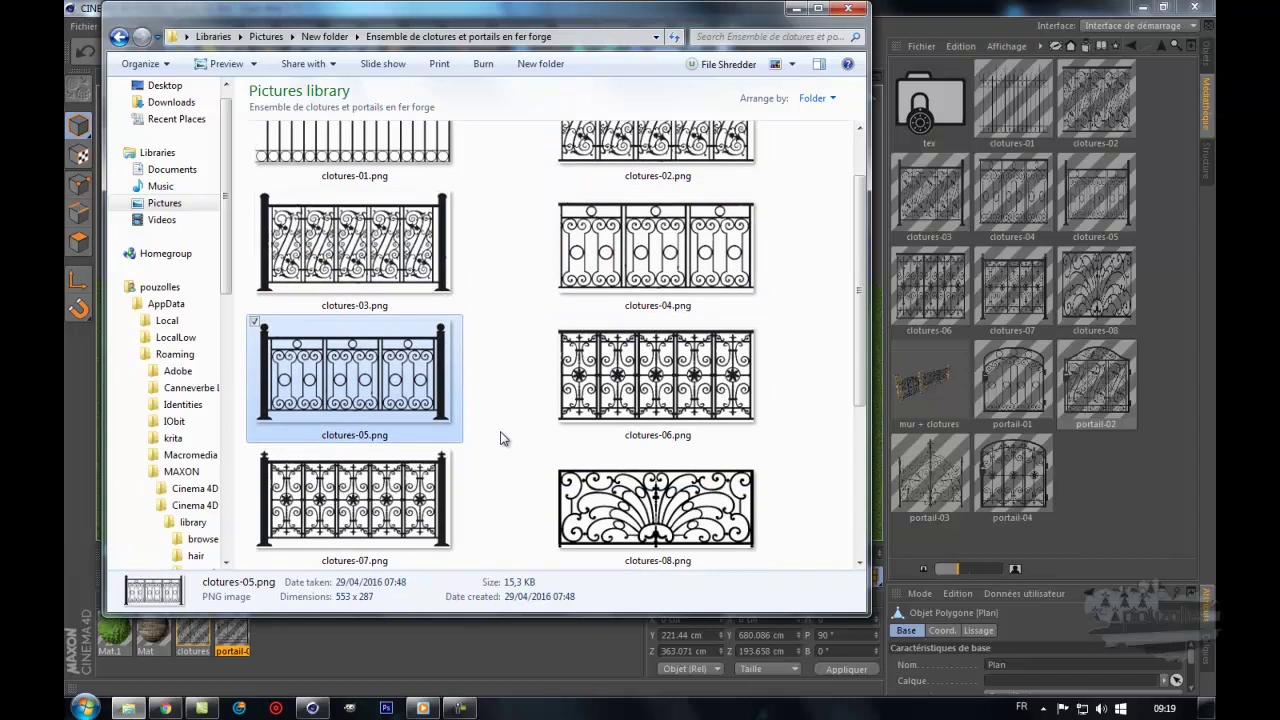
{"action": "scroll", "coordinate": [503, 438], "scroll_direction": "down", "scroll_amount": 3}
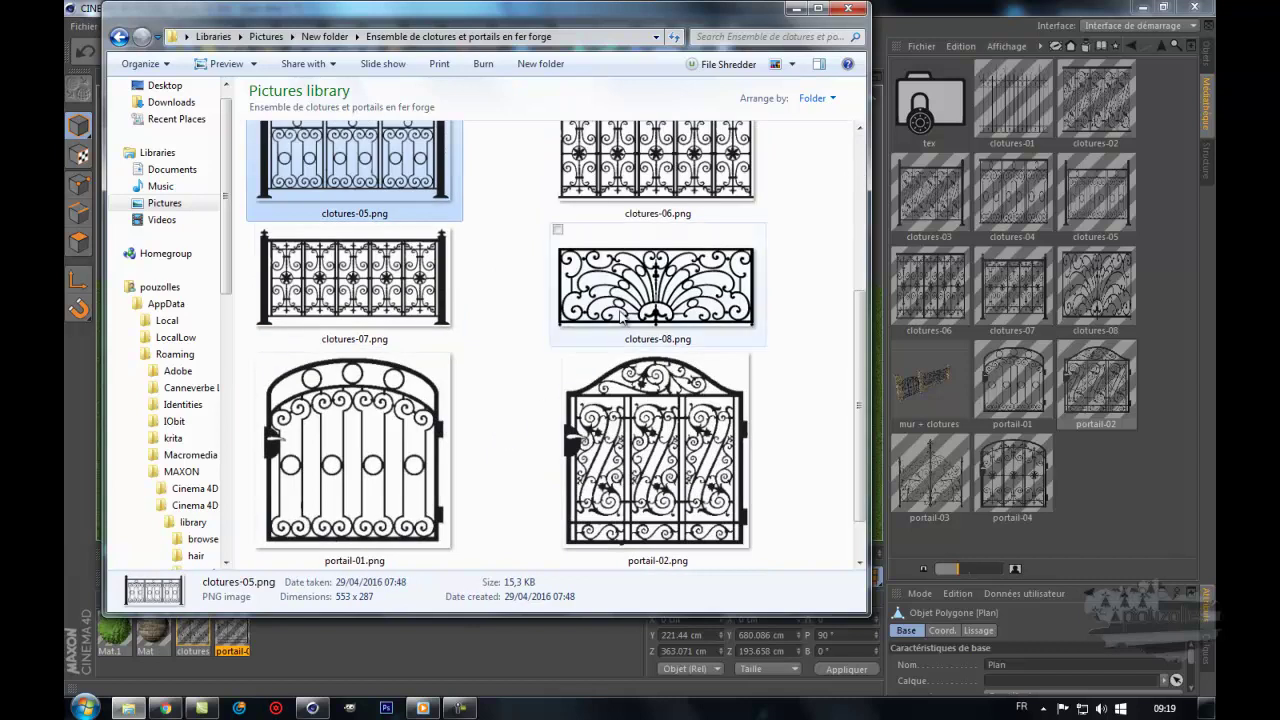
{"action": "left_click", "coordinate": [610, 185]}
{"action": "left_click", "coordinate": [390, 305]}
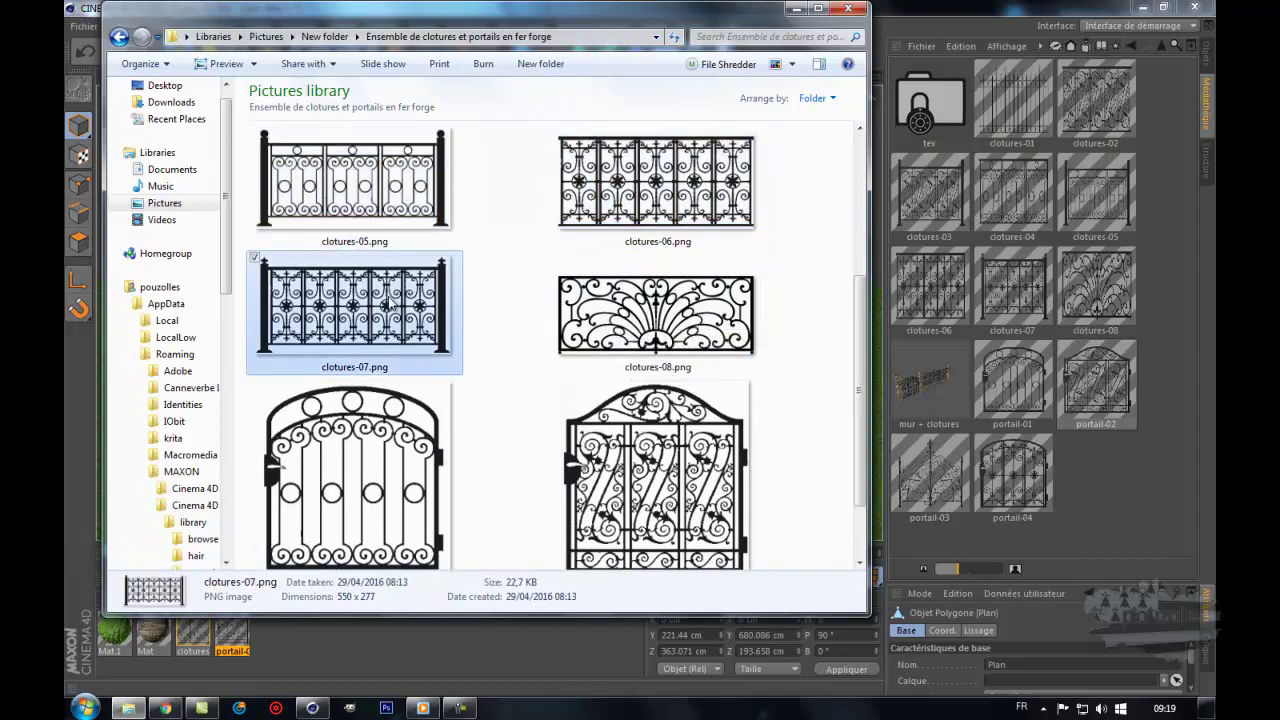
{"action": "left_click", "coordinate": [790, 68]}
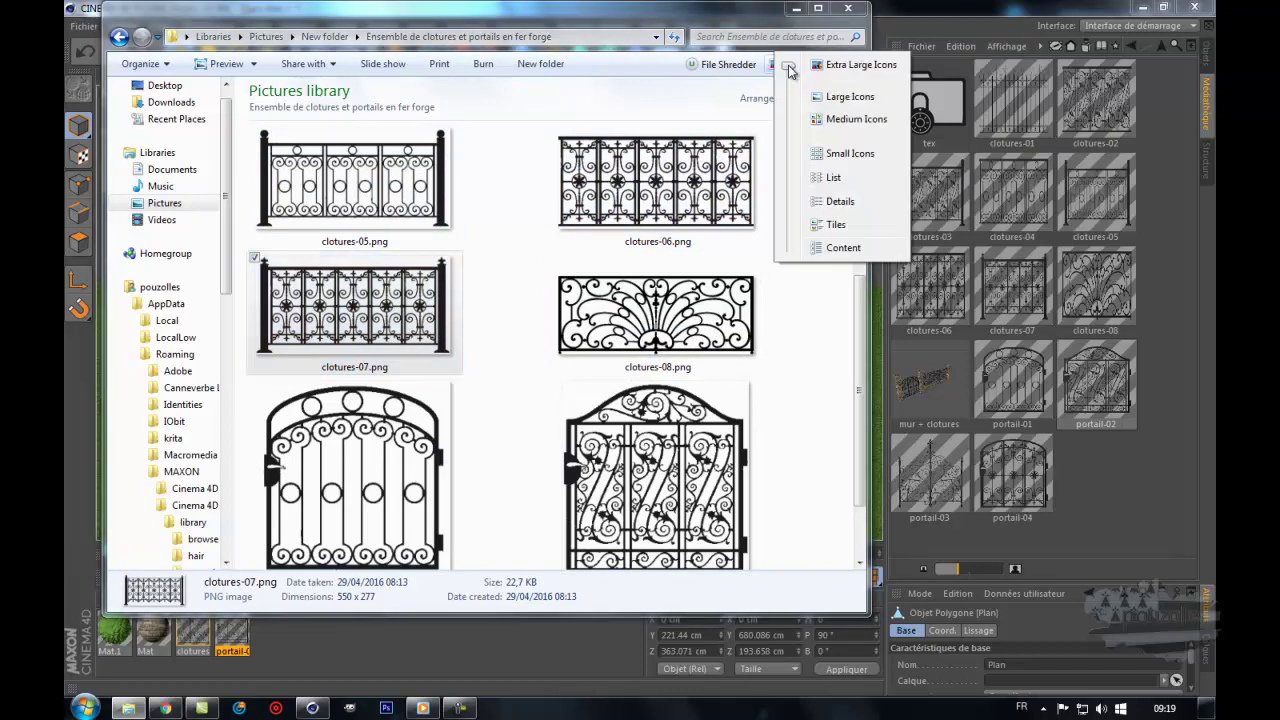
{"action": "left_click", "coordinate": [820, 96]}
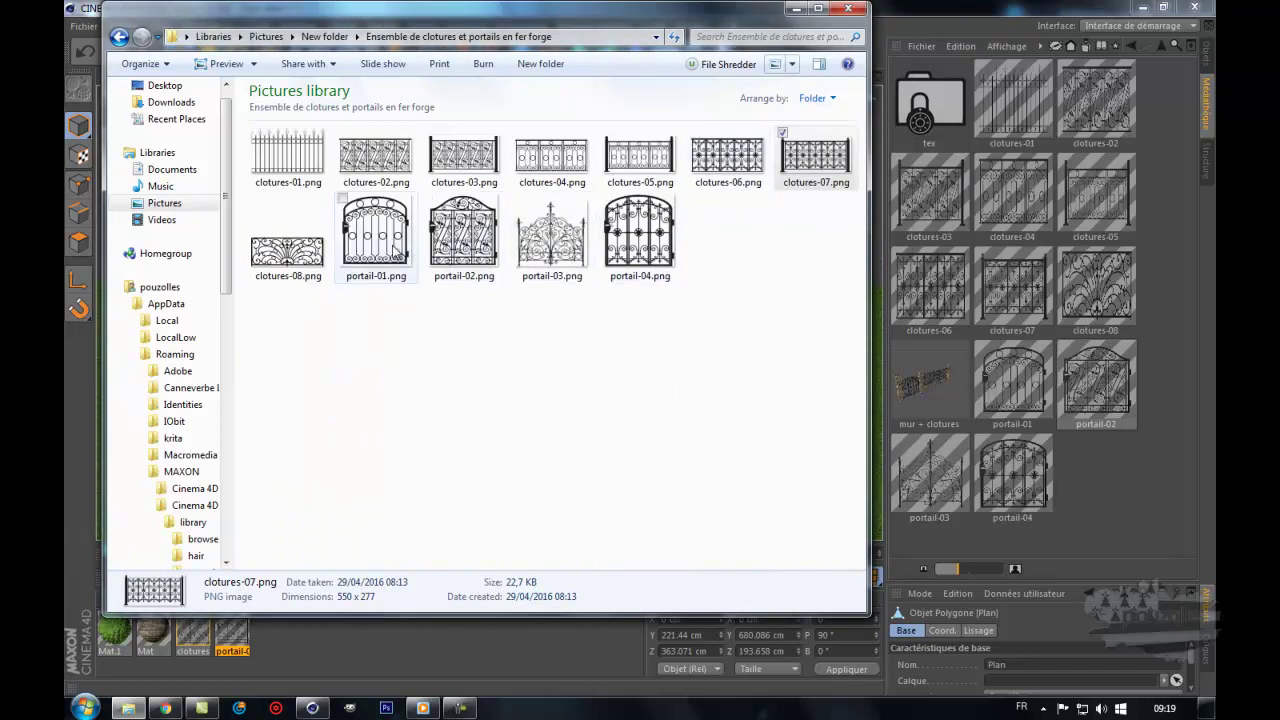
Step: Compare the details of clotures-02, clotures-03, clotures-04 and the portail-02 gate image
{"action": "left_click", "coordinate": [374, 162]}
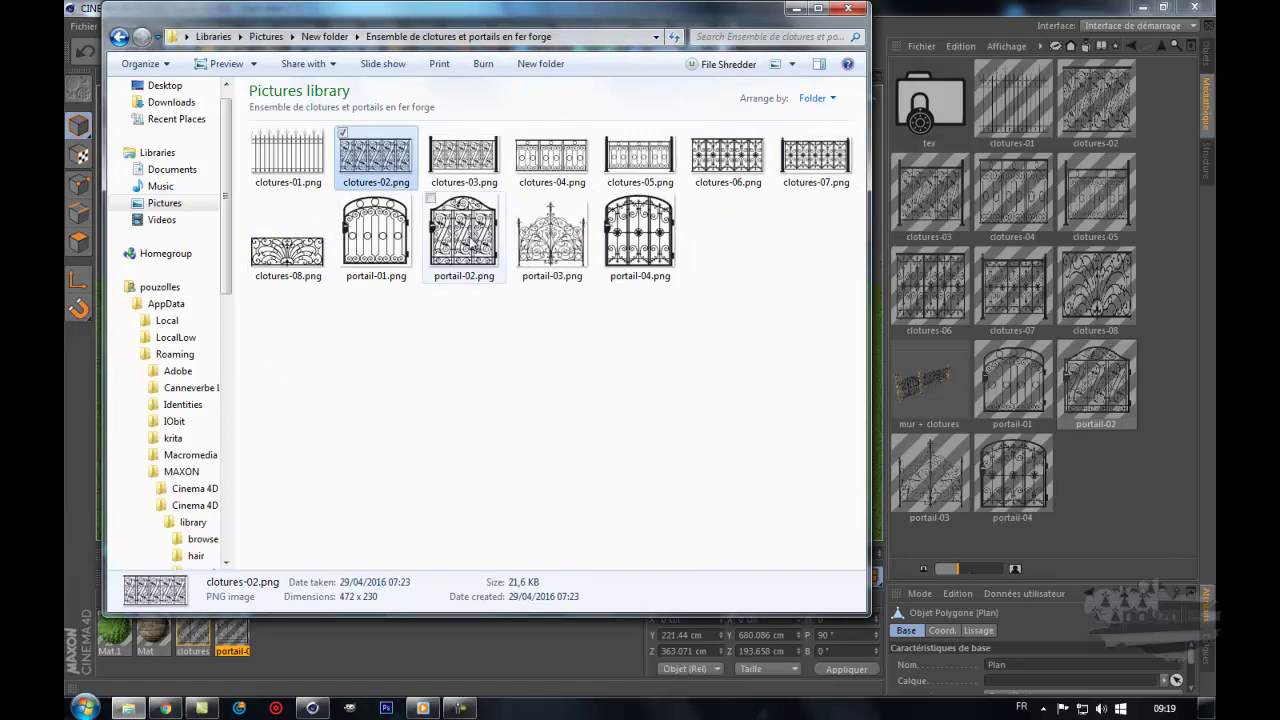
{"action": "left_click", "coordinate": [463, 240]}
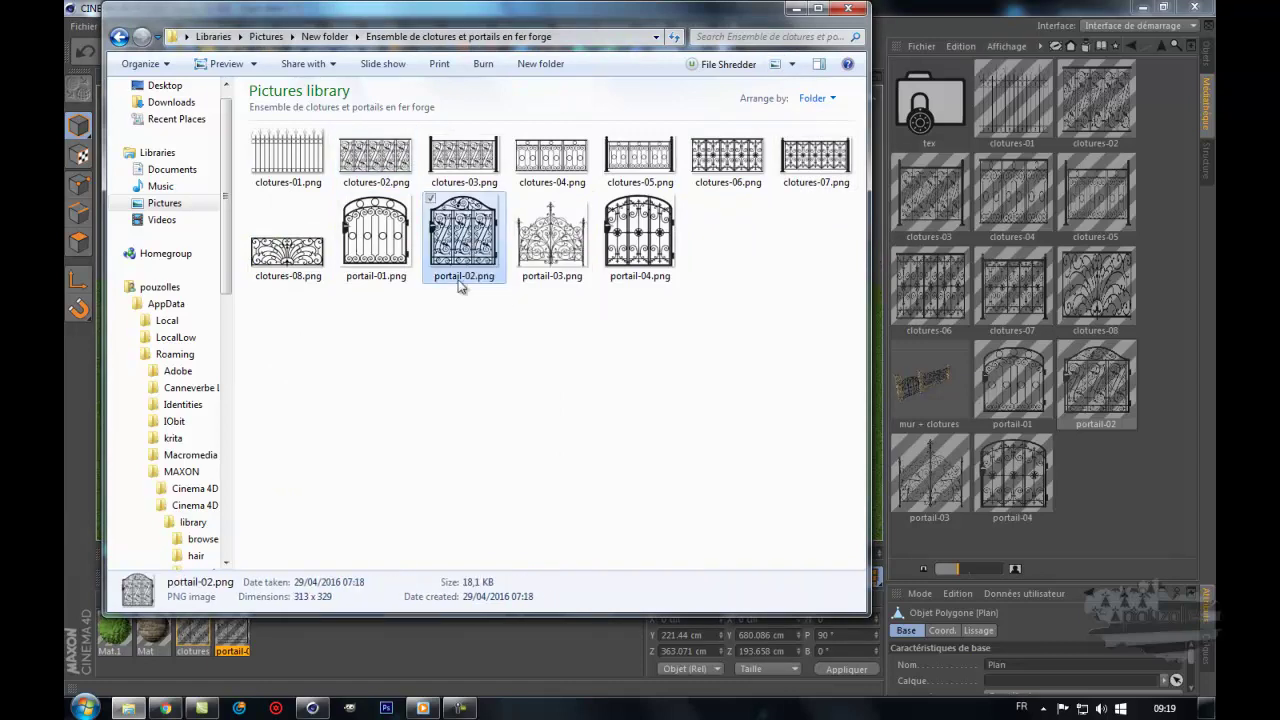
{"action": "left_click", "coordinate": [378, 158]}
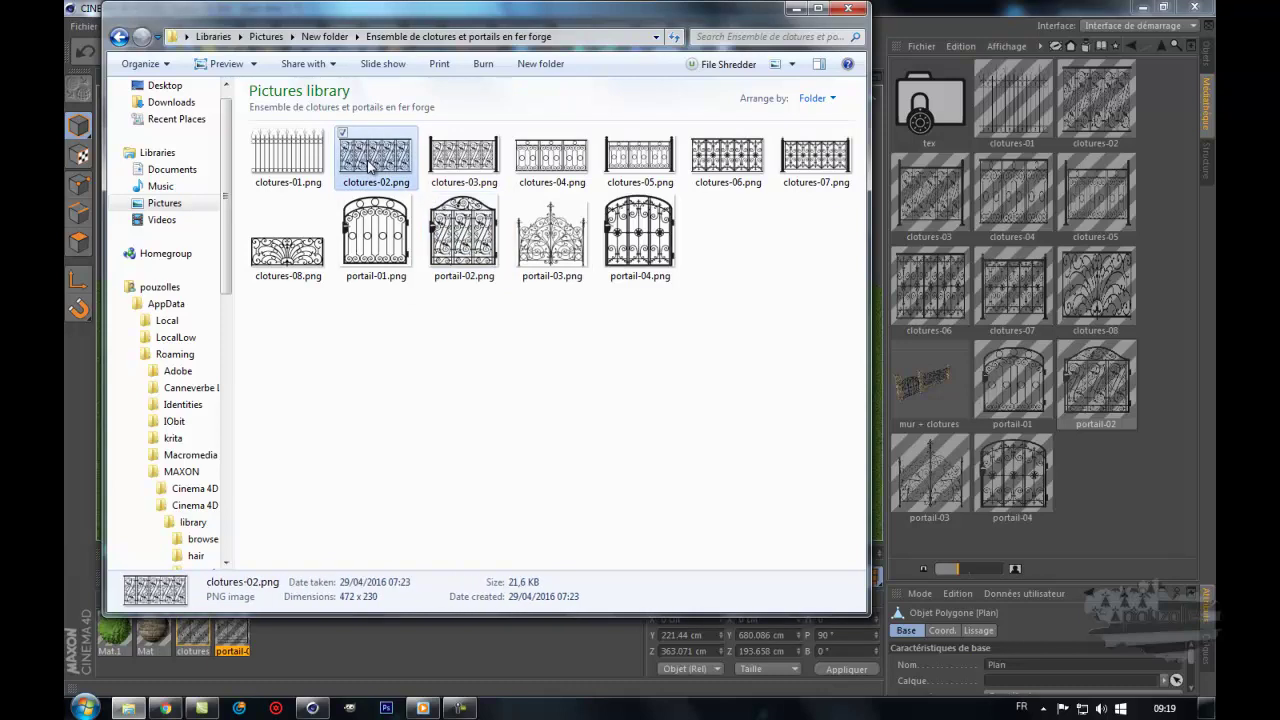
{"action": "left_click", "coordinate": [477, 258]}
{"action": "left_click", "coordinate": [465, 178]}
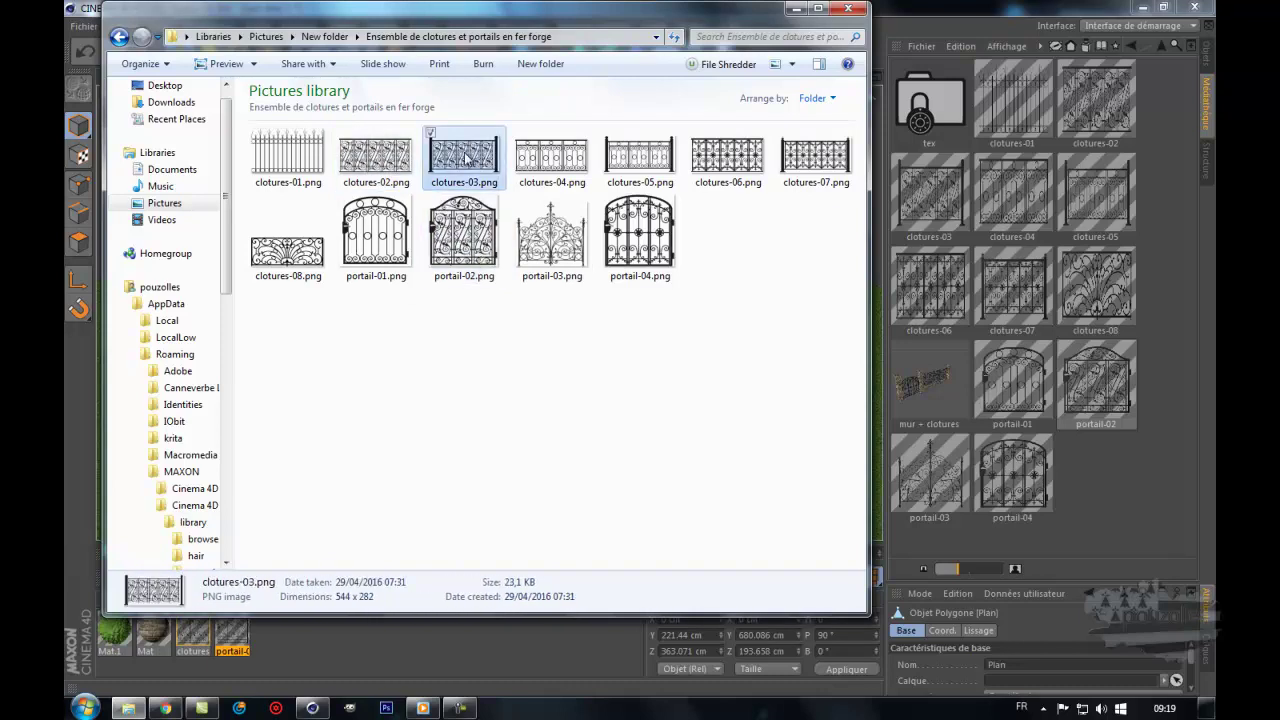
{"action": "left_click", "coordinate": [472, 238]}
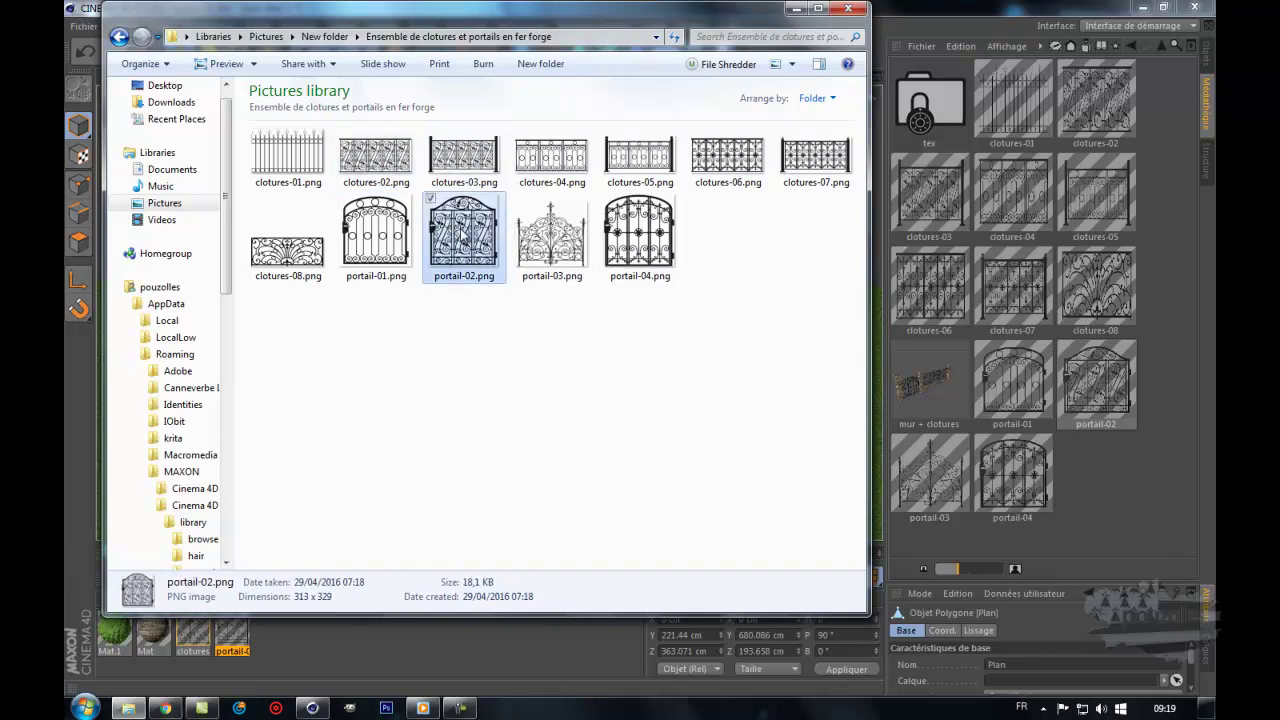
{"action": "left_click", "coordinate": [548, 158]}
Step: Check clotures-05 to 08, portail-01 and portail-04 details, then preview portail-03 full size
{"action": "left_click", "coordinate": [640, 162]}
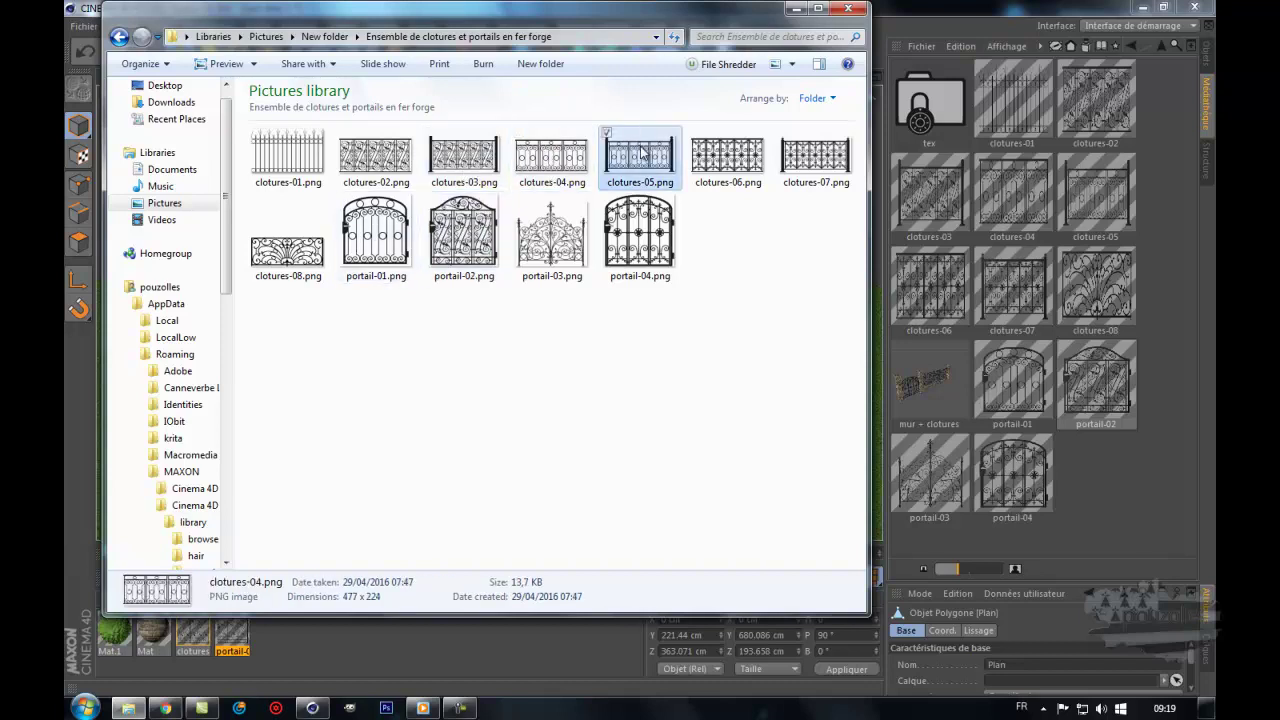
{"action": "left_click", "coordinate": [379, 250]}
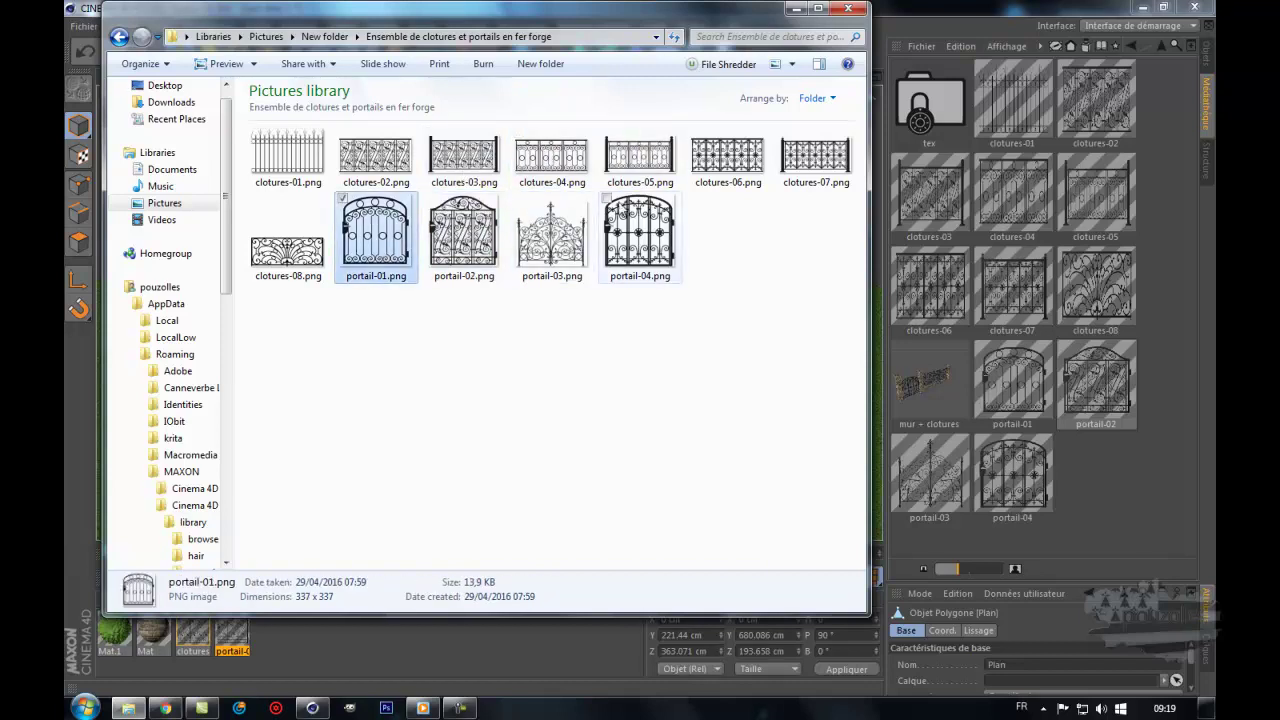
{"action": "left_click", "coordinate": [735, 168]}
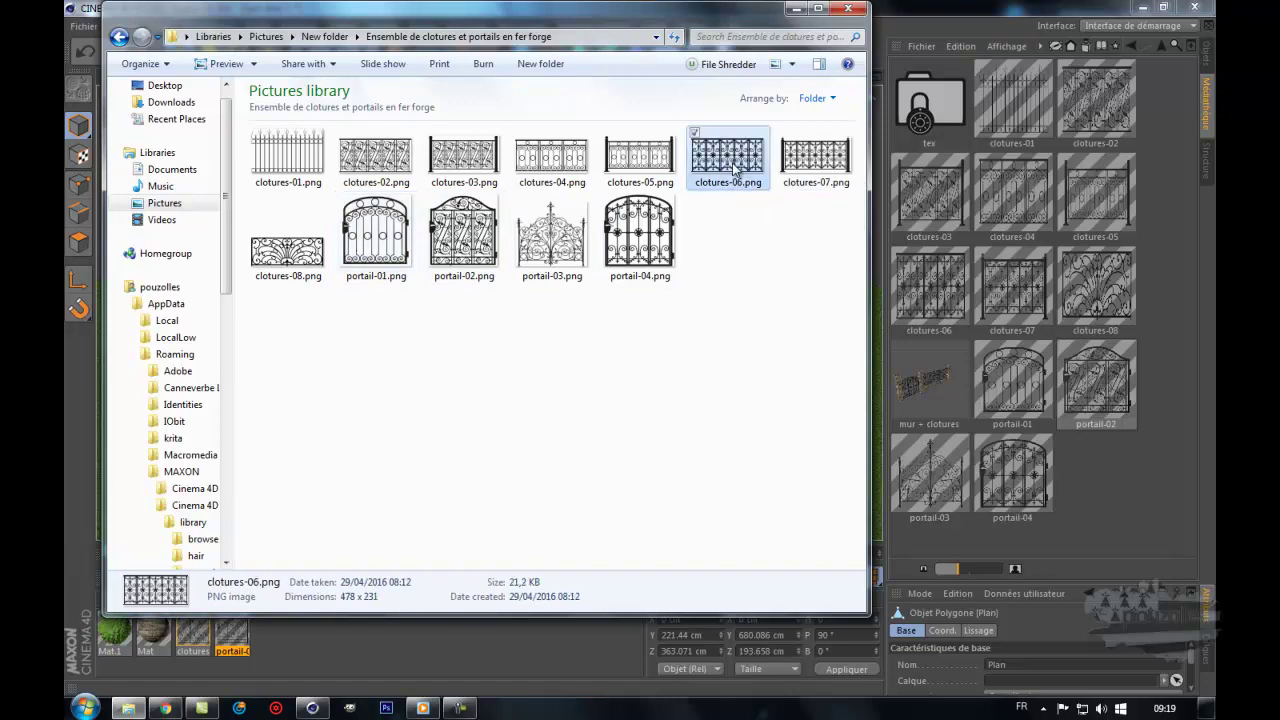
{"action": "left_click", "coordinate": [782, 166]}
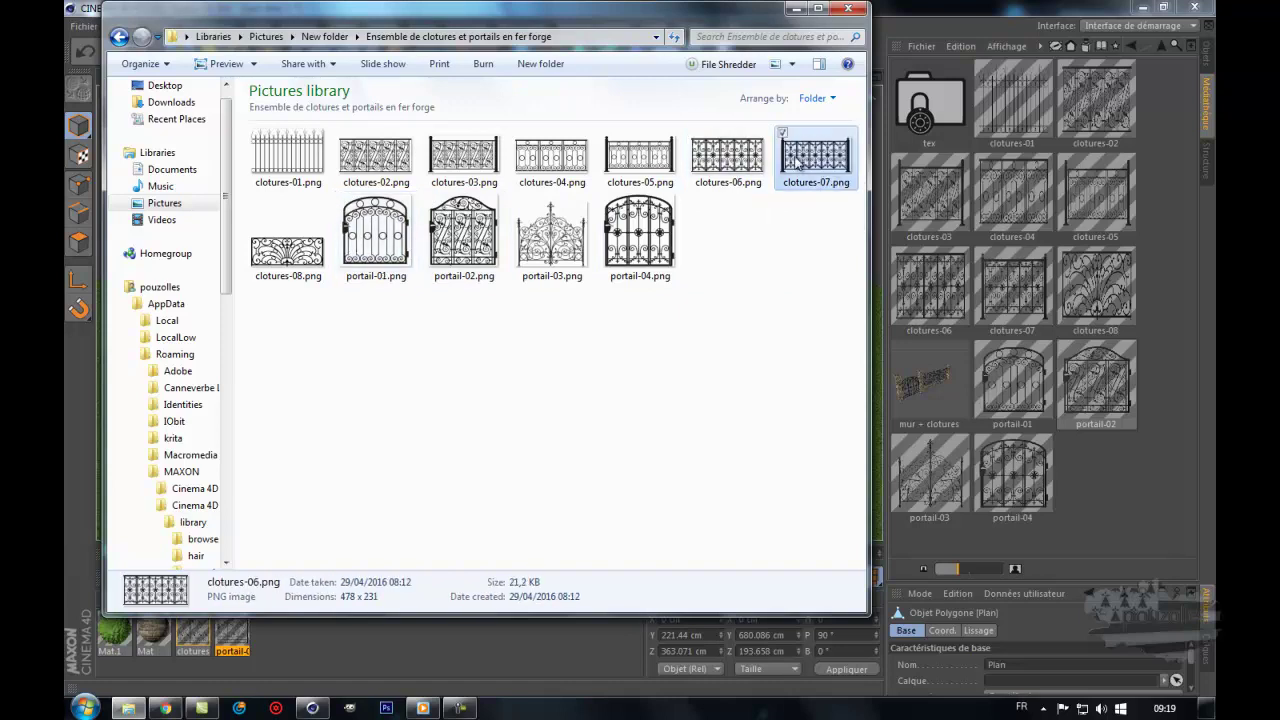
{"action": "left_click", "coordinate": [638, 250]}
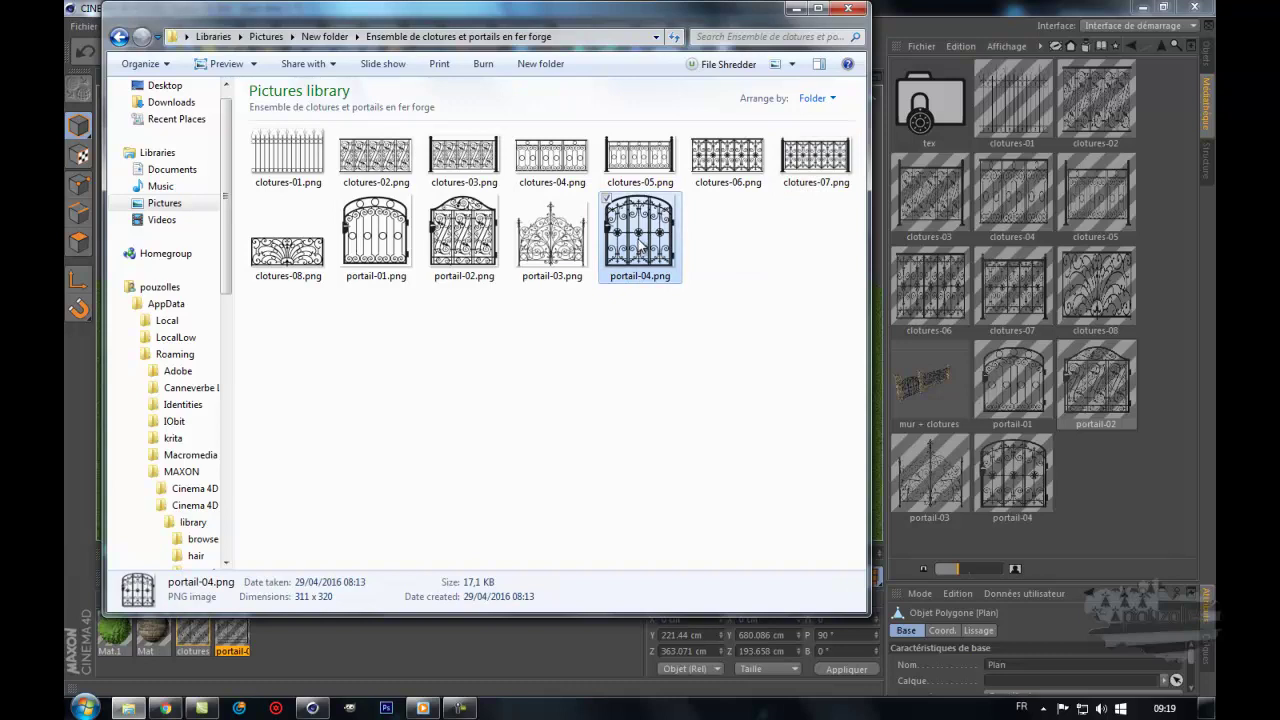
{"action": "left_click", "coordinate": [289, 258]}
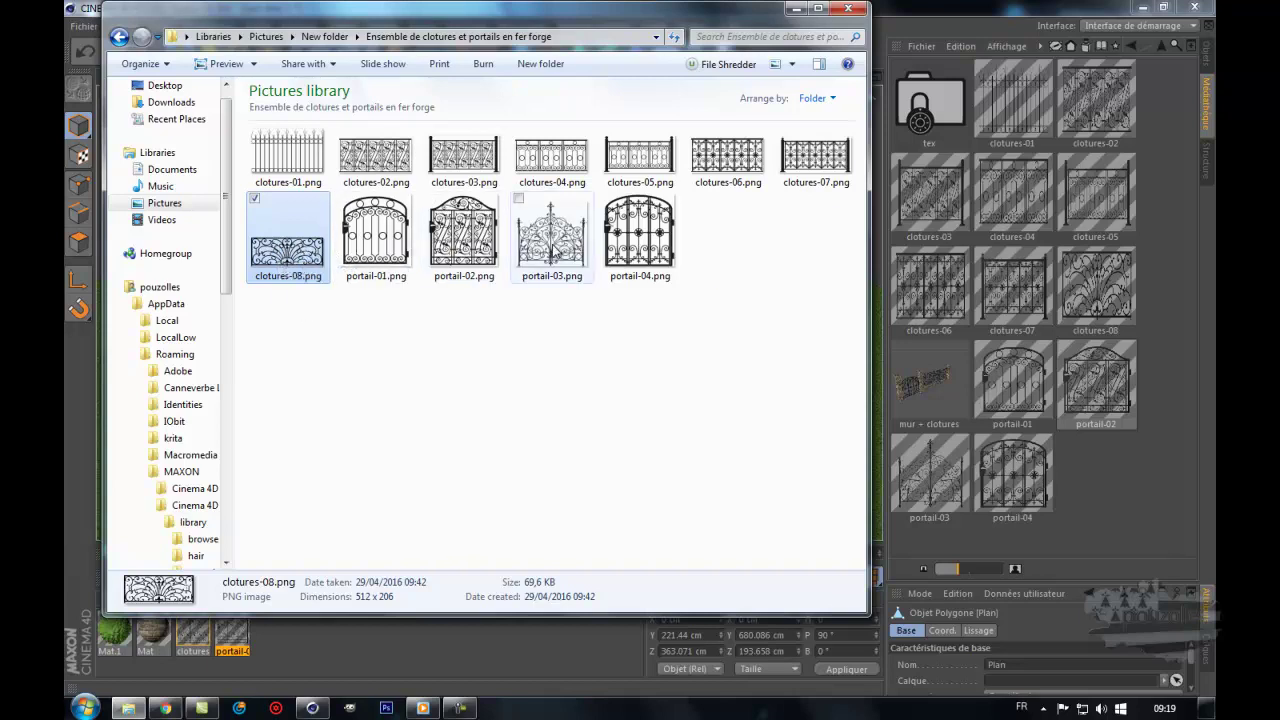
{"action": "double_click", "coordinate": [553, 247]}
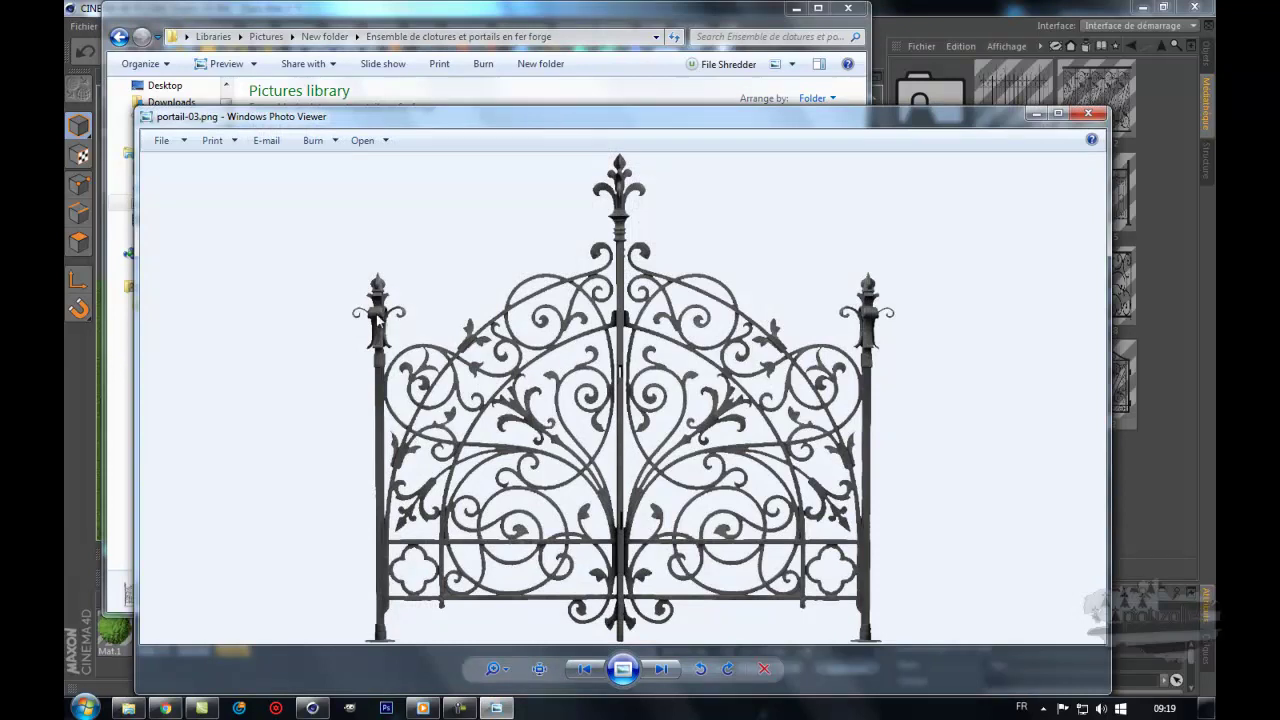
Step: Close the portail-03 preview, then preview portail-02 in Photo Viewer and close it
{"action": "left_click", "coordinate": [1087, 116]}
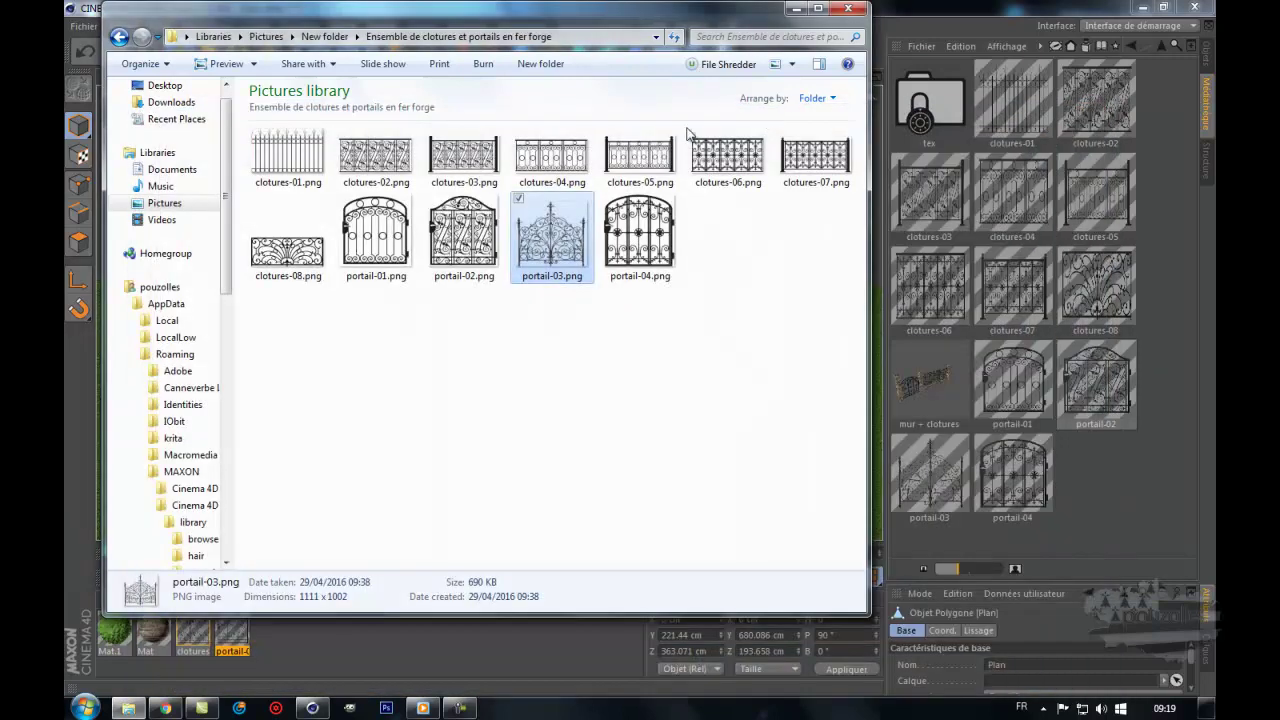
{"action": "double_click", "coordinate": [466, 244]}
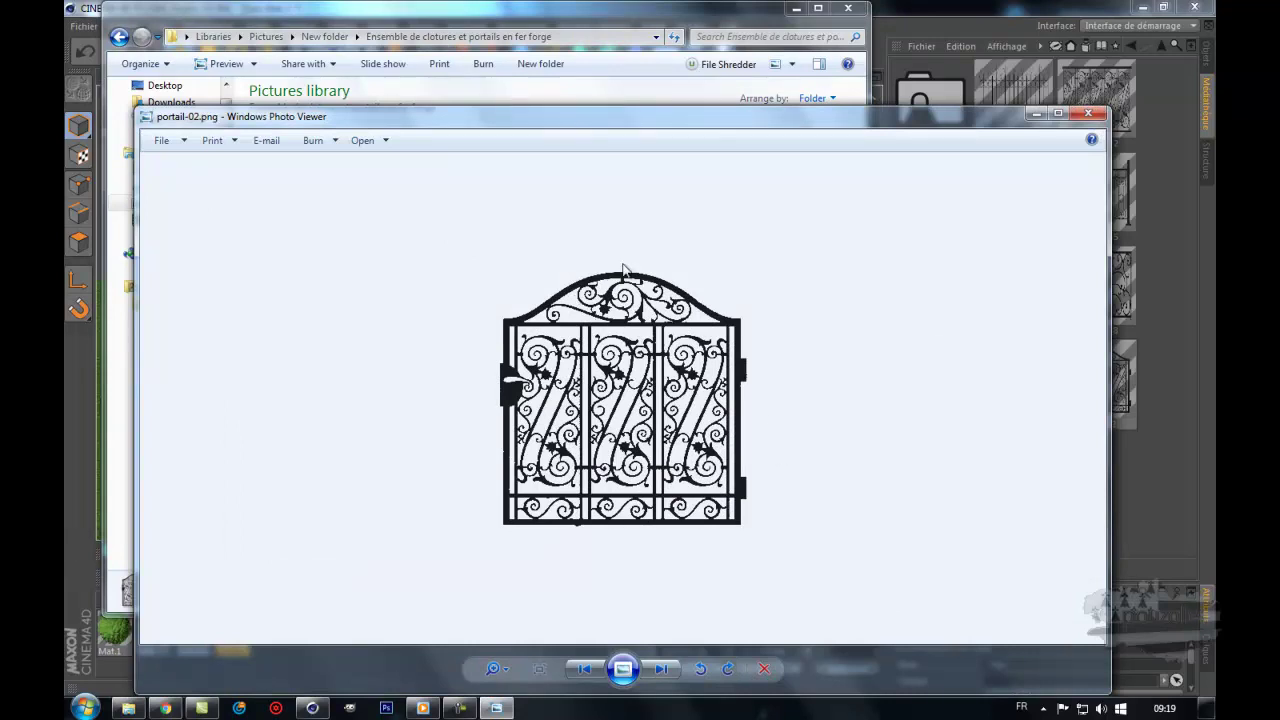
{"action": "left_click", "coordinate": [1090, 114]}
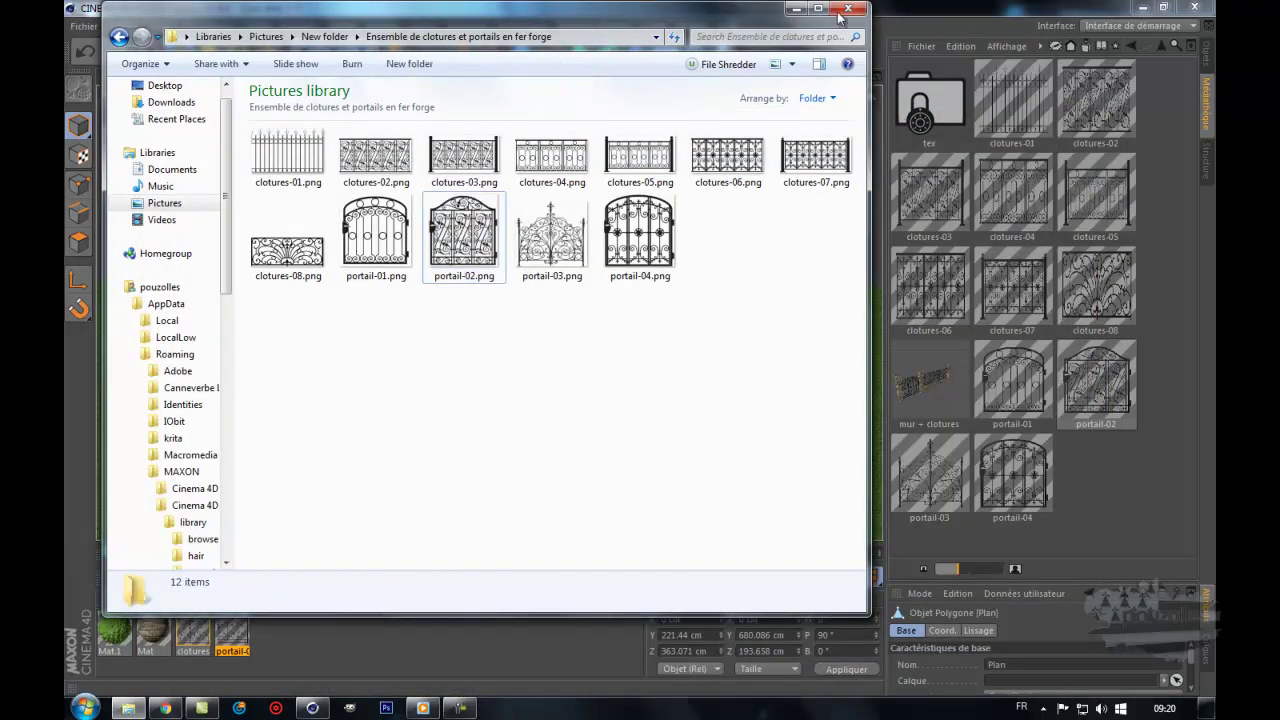
Step: Minimize Explorer, browse the tex folder in the Content Browser, and pick the mur + clotures preset
{"action": "left_click", "coordinate": [796, 10]}
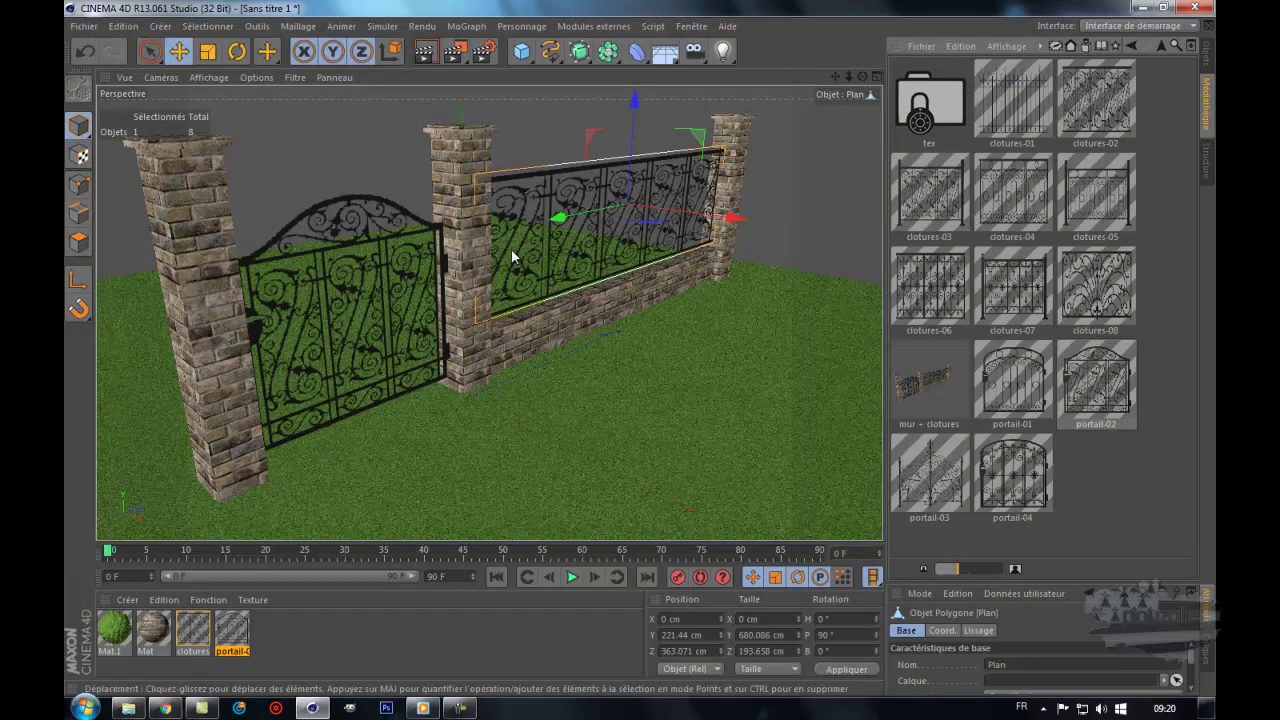
{"action": "double_click", "coordinate": [954, 102]}
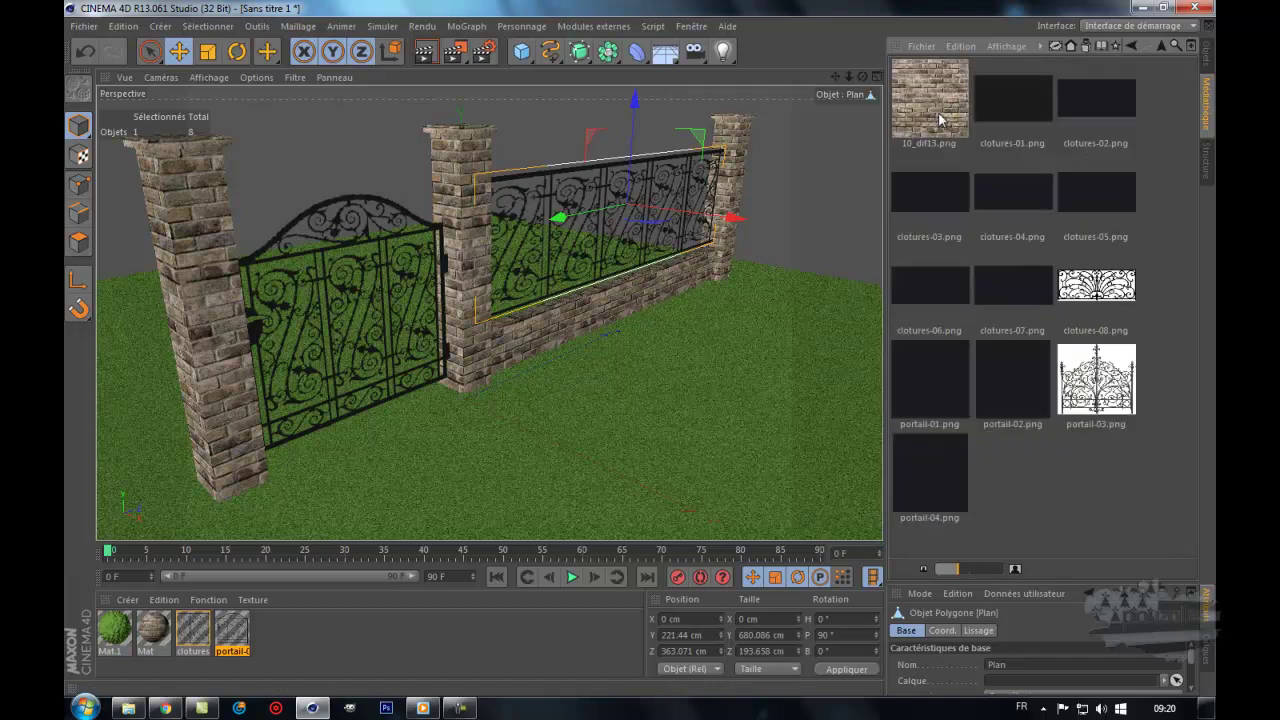
{"action": "left_click", "coordinate": [1163, 44]}
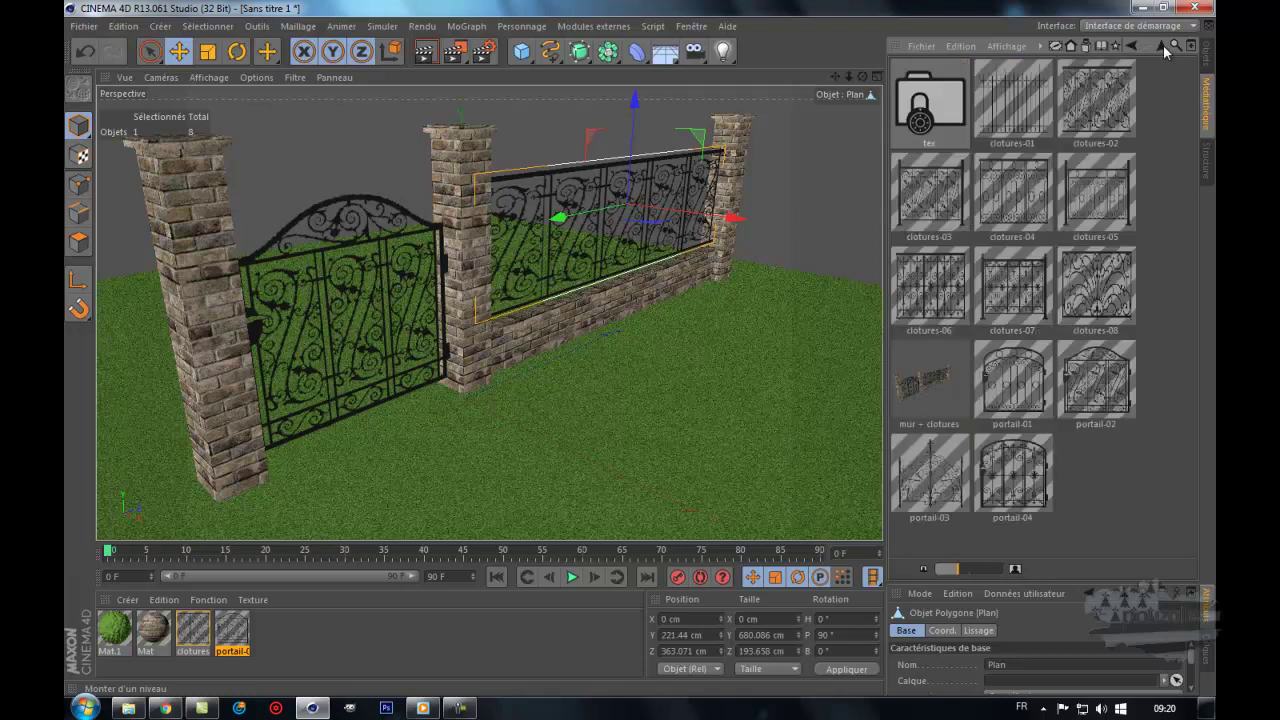
{"action": "left_click", "coordinate": [919, 389]}
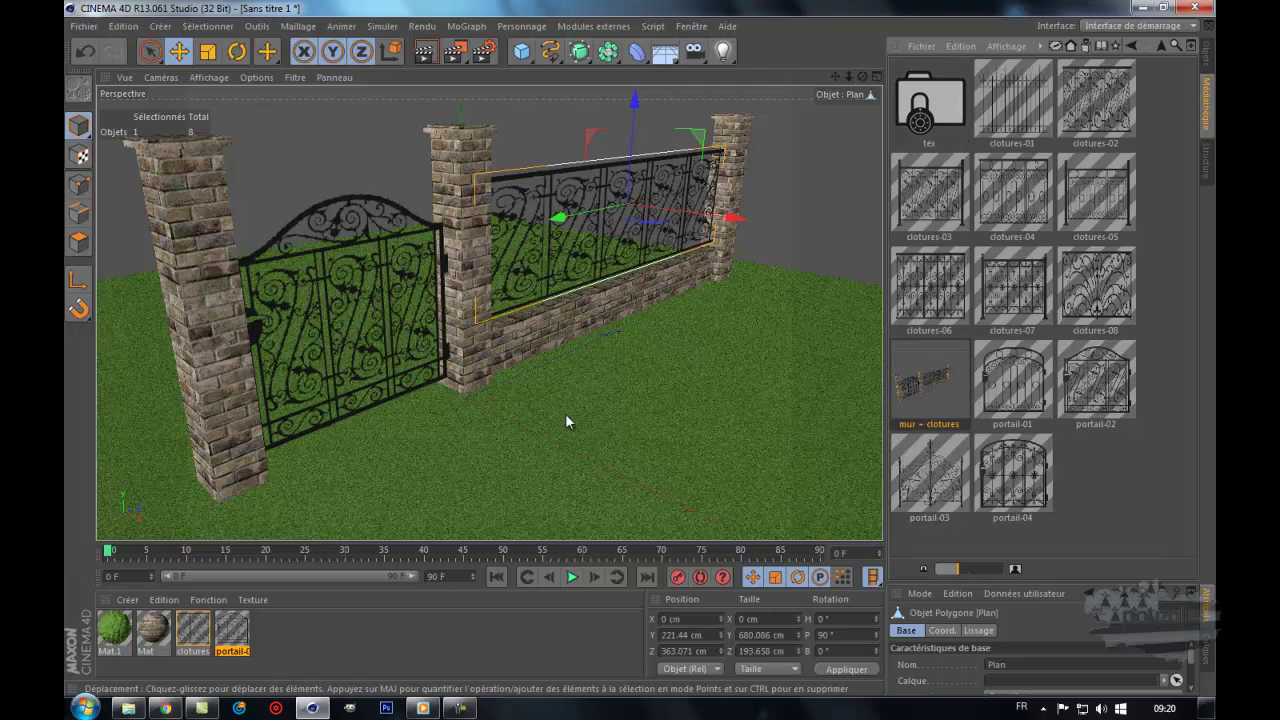
Step: Inspect the scene objects: pillars Cube and Cube.2, gate, fence panel Plan, and low wall Cube.1
{"action": "left_click", "coordinate": [229, 387]}
{"action": "left_click", "coordinate": [388, 325]}
{"action": "left_click", "coordinate": [470, 311]}
{"action": "left_click", "coordinate": [605, 249]}
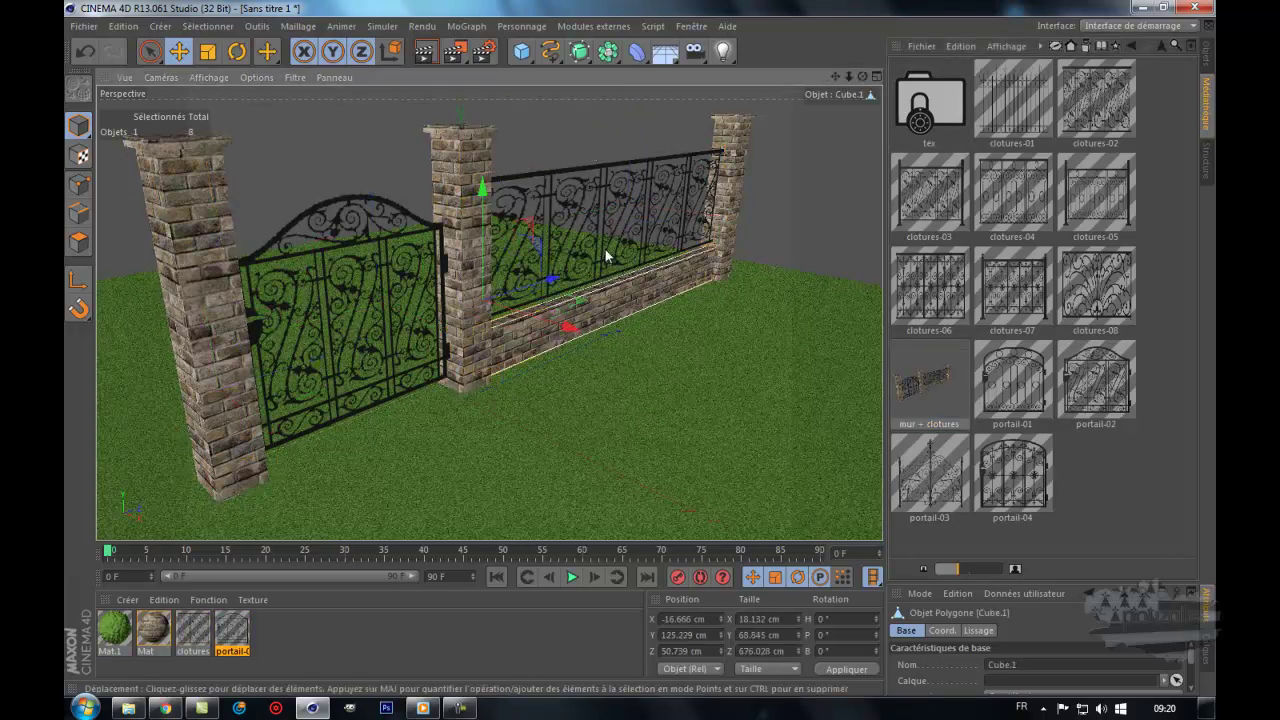
{"action": "left_click", "coordinate": [730, 198]}
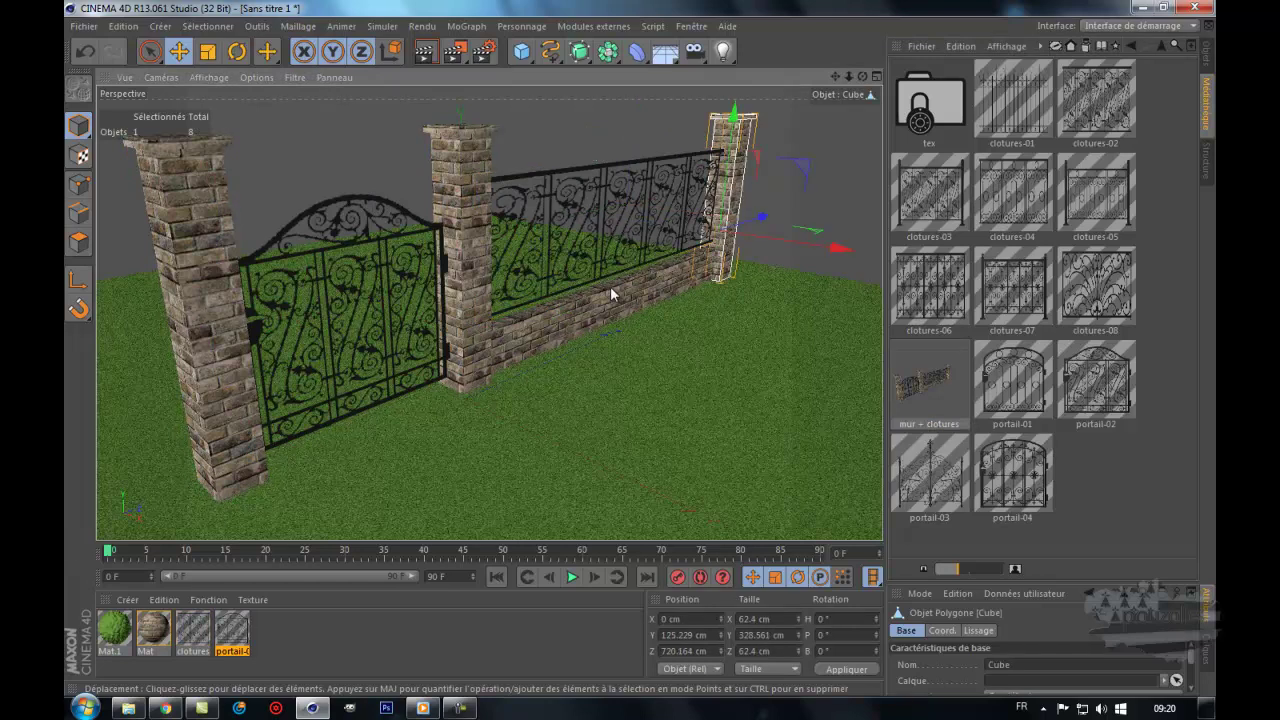
{"action": "left_click", "coordinate": [610, 286]}
{"action": "left_click", "coordinate": [929, 386]}
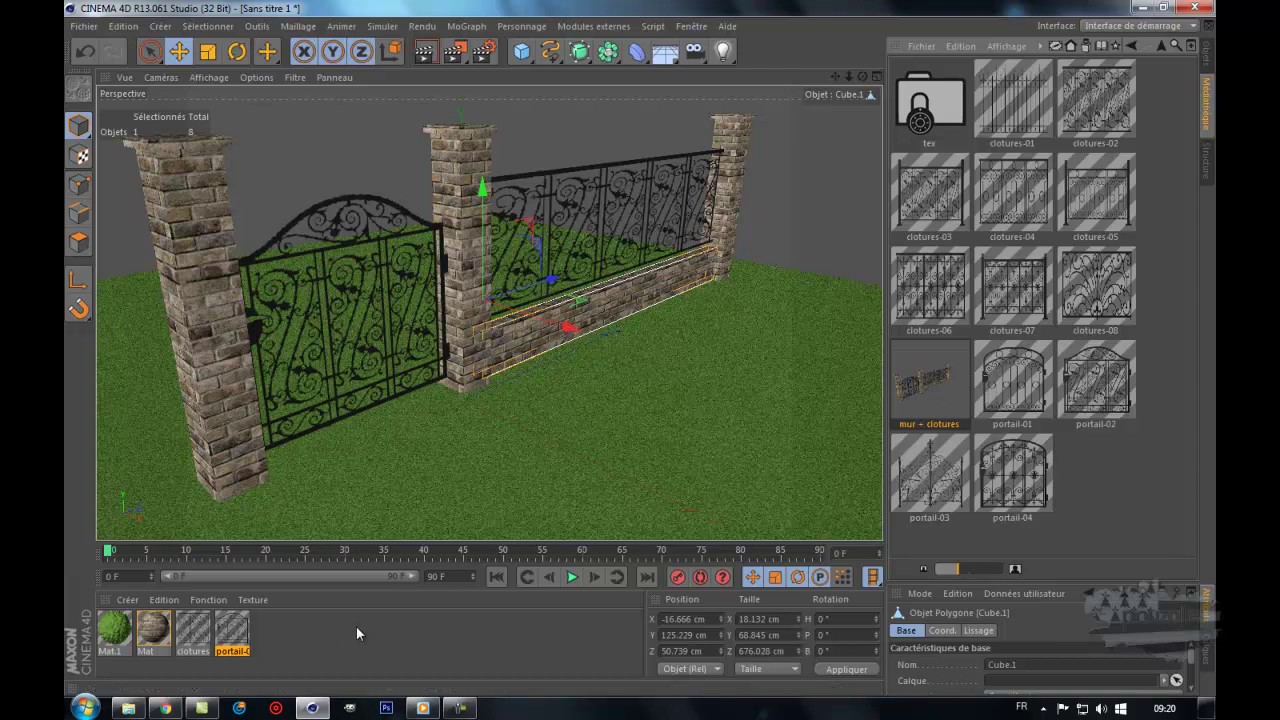
Step: Load the portail-04 gate texture as a material and apply it to gate plane Plan.1
{"action": "left_click", "coordinate": [238, 636]}
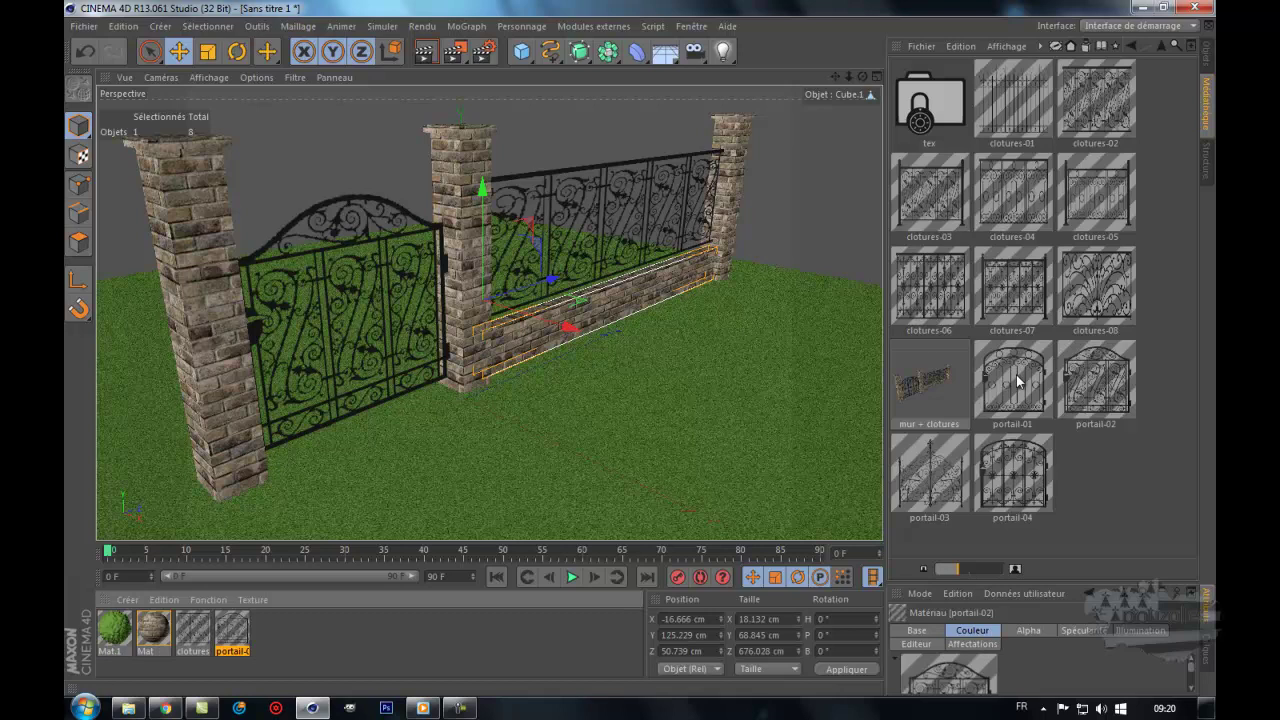
{"action": "double_click", "coordinate": [1012, 470]}
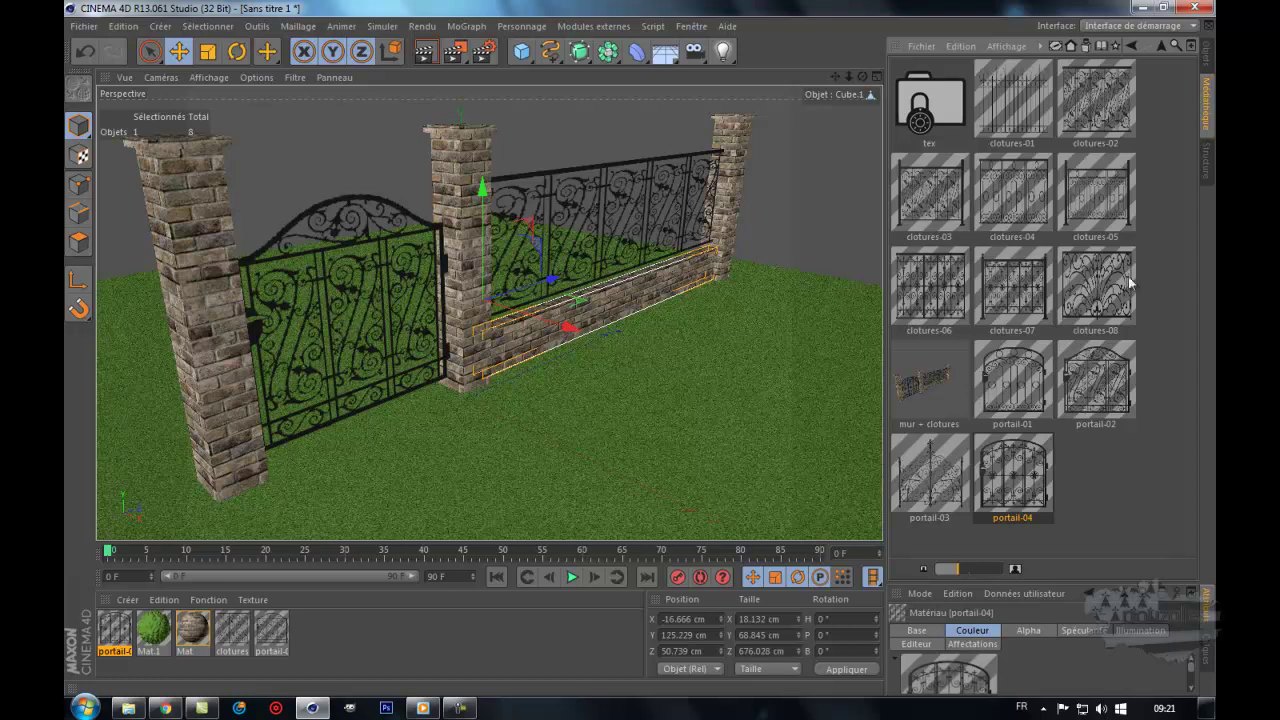
{"action": "left_click", "coordinate": [1207, 58]}
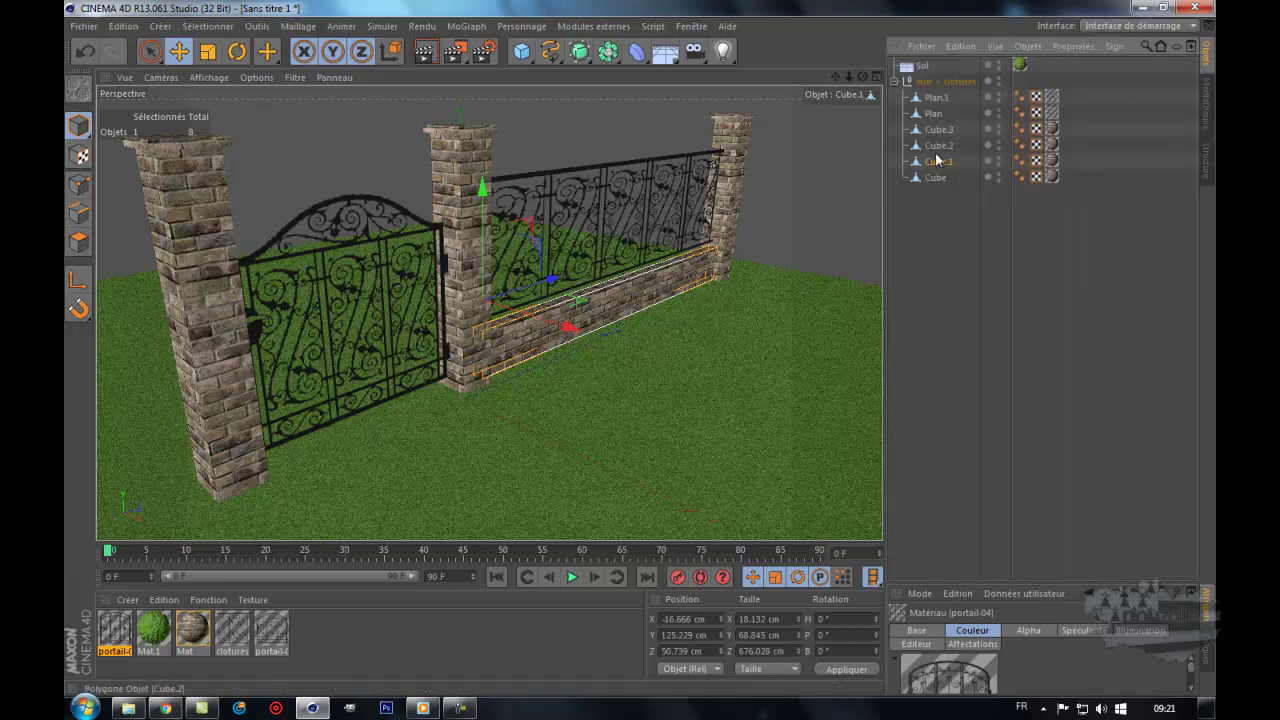
{"action": "left_click", "coordinate": [338, 240]}
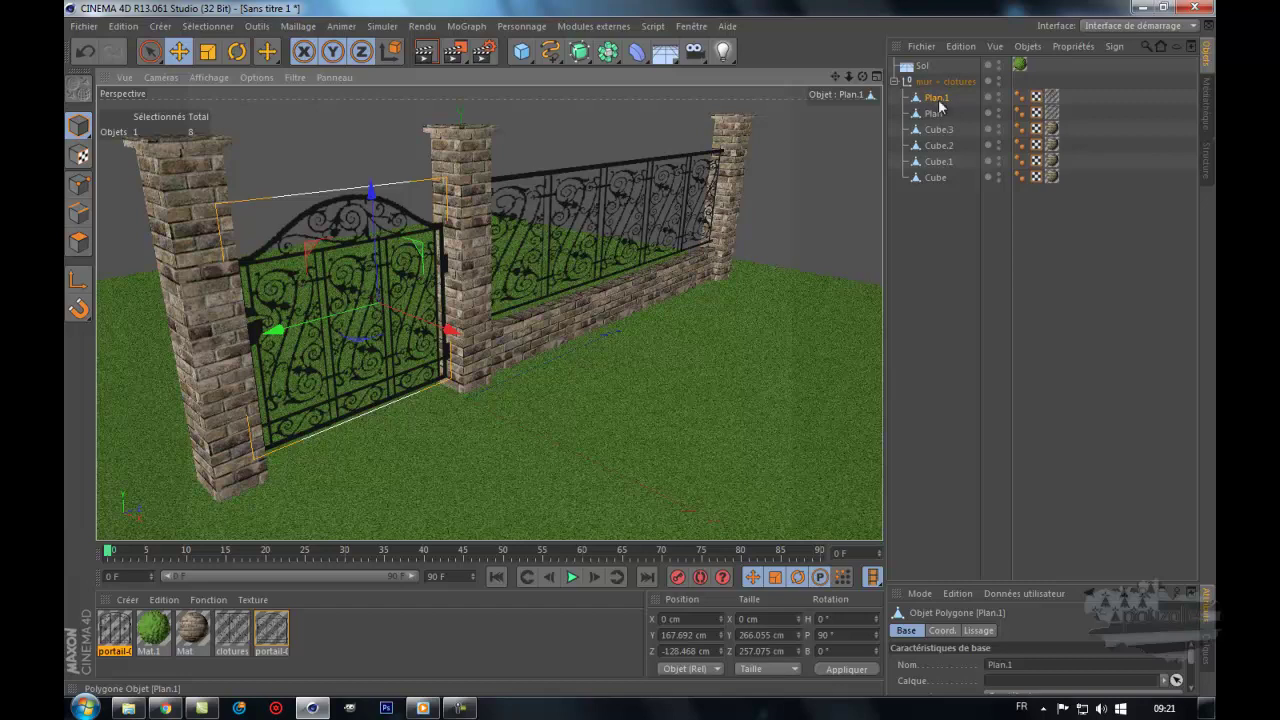
{"action": "left_click", "coordinate": [555, 213]}
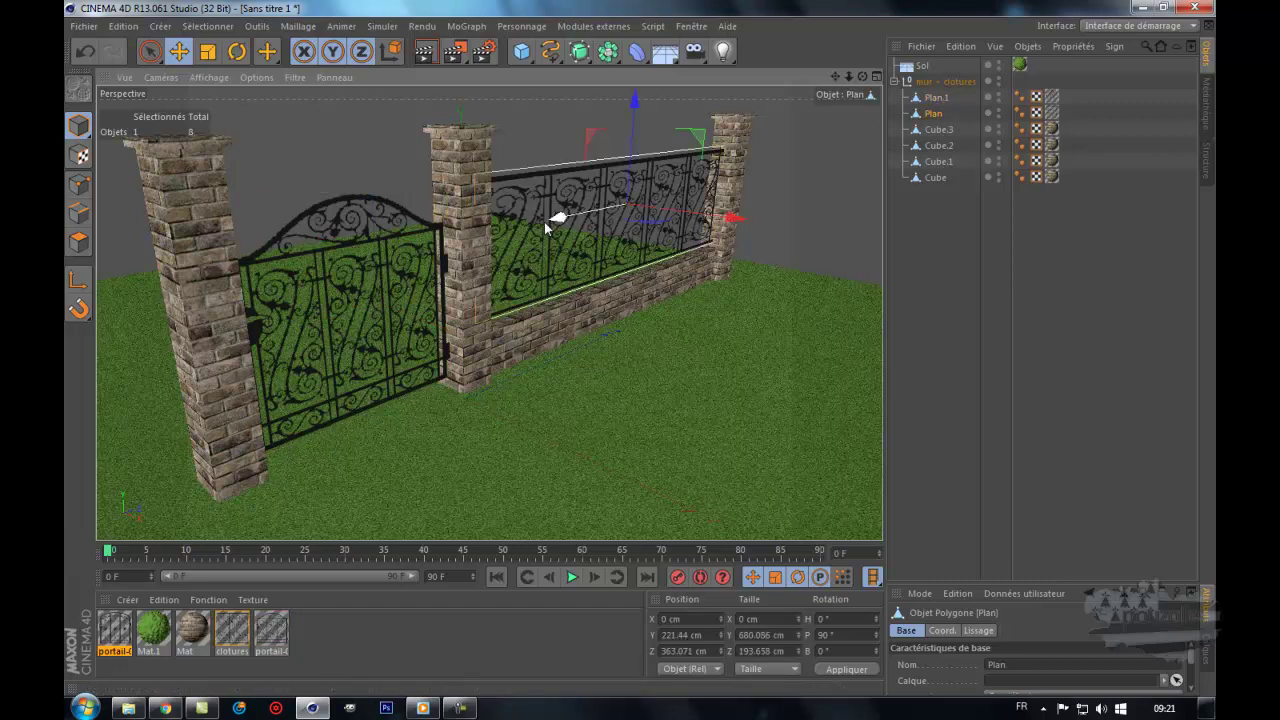
{"action": "left_click", "coordinate": [940, 97]}
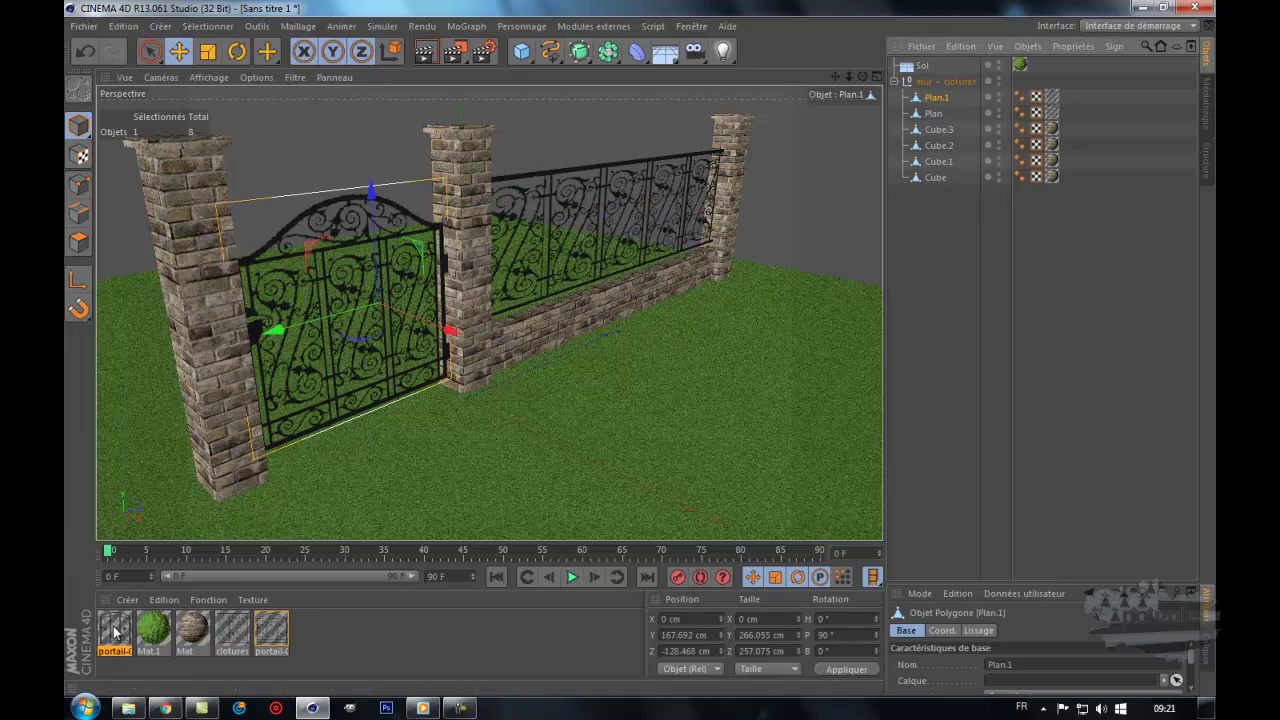
{"action": "left_click_drag", "start_coordinate": [114, 630], "coordinate": [1055, 100]}
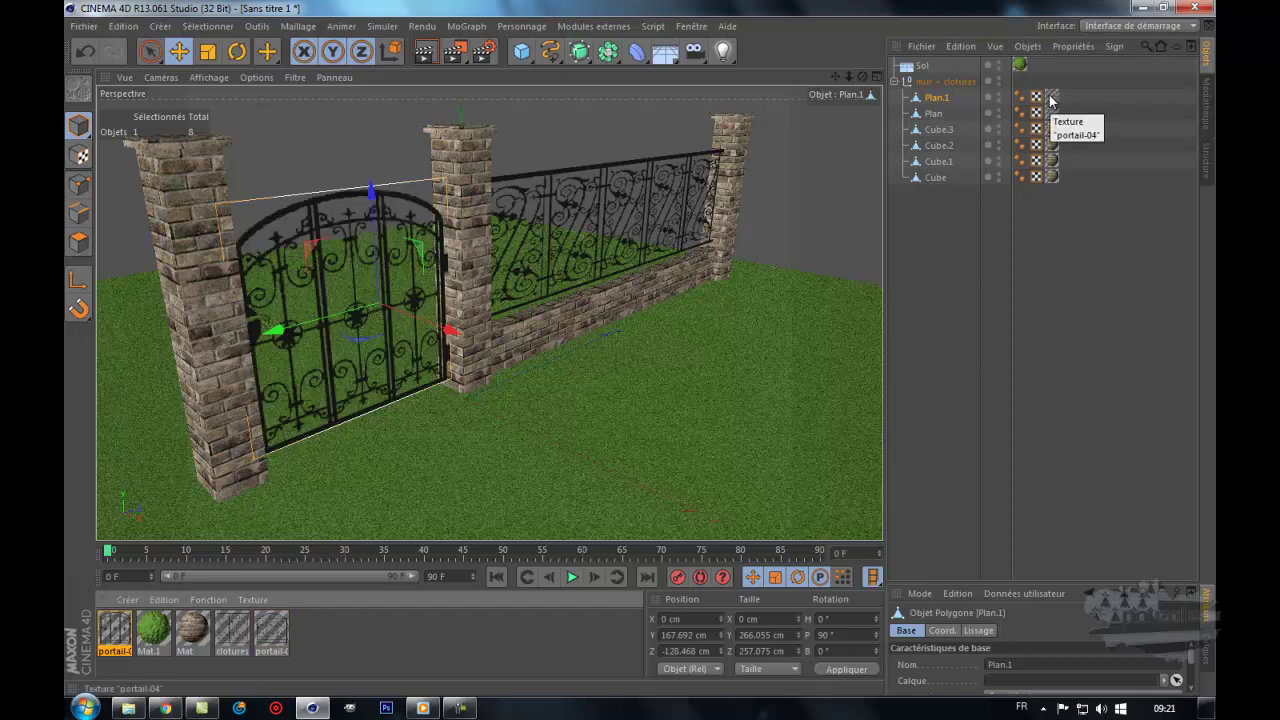
{"action": "left_click", "coordinate": [1208, 101]}
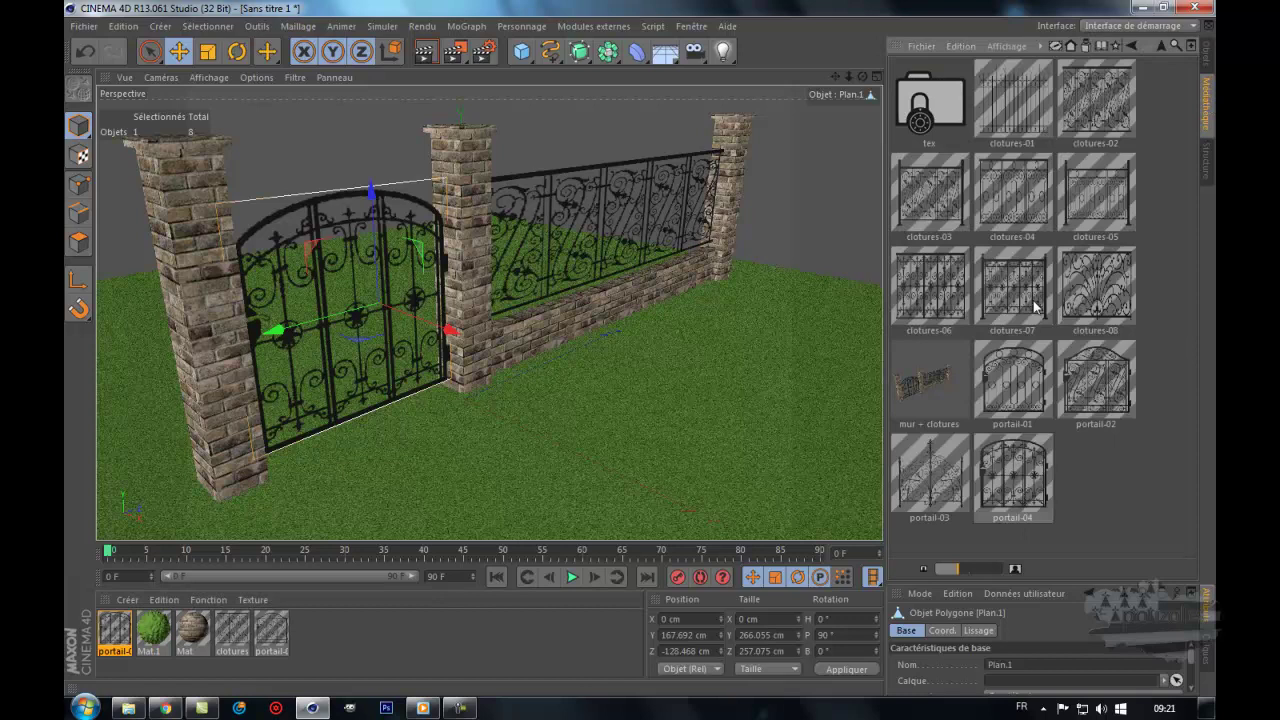
Step: Apply the clotures-06 material to the fence panel Plan and delete its old clotures-02 texture tag
{"action": "double_click", "coordinate": [934, 279]}
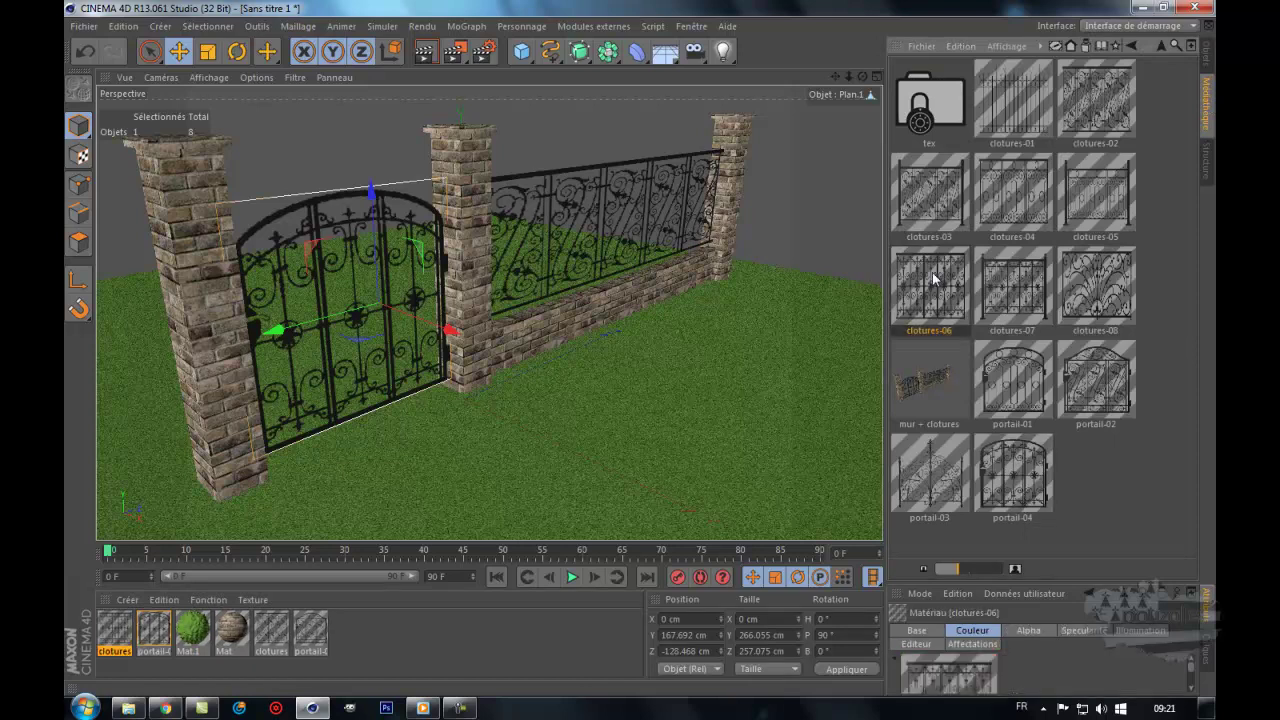
{"action": "left_click_drag", "start_coordinate": [130, 624], "coordinate": [550, 229]}
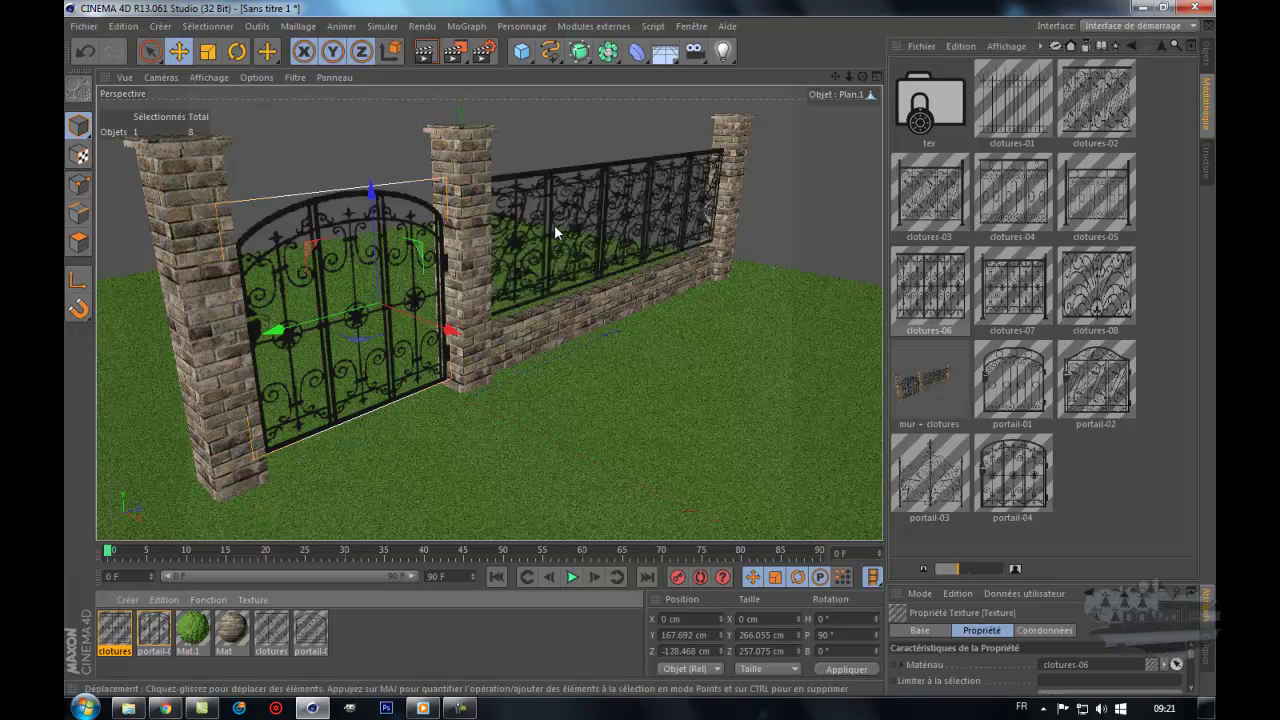
{"action": "left_click", "coordinate": [1207, 55]}
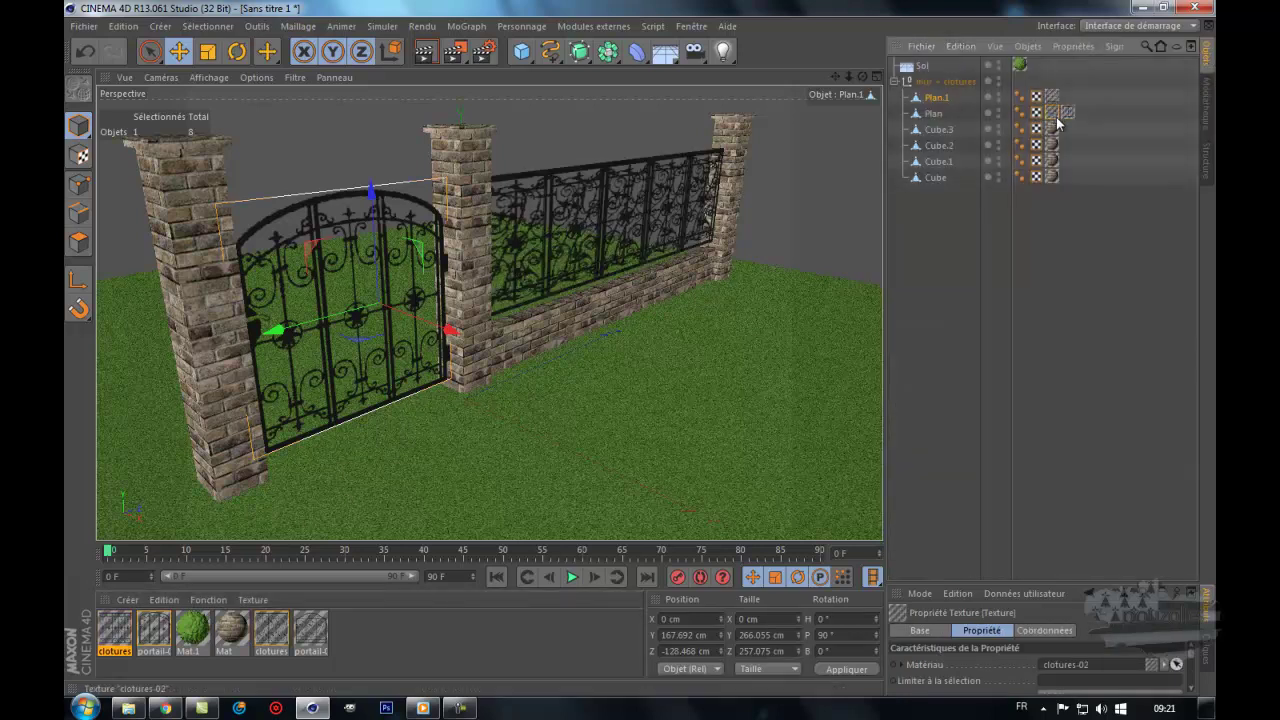
{"action": "key", "text": "Delete"}
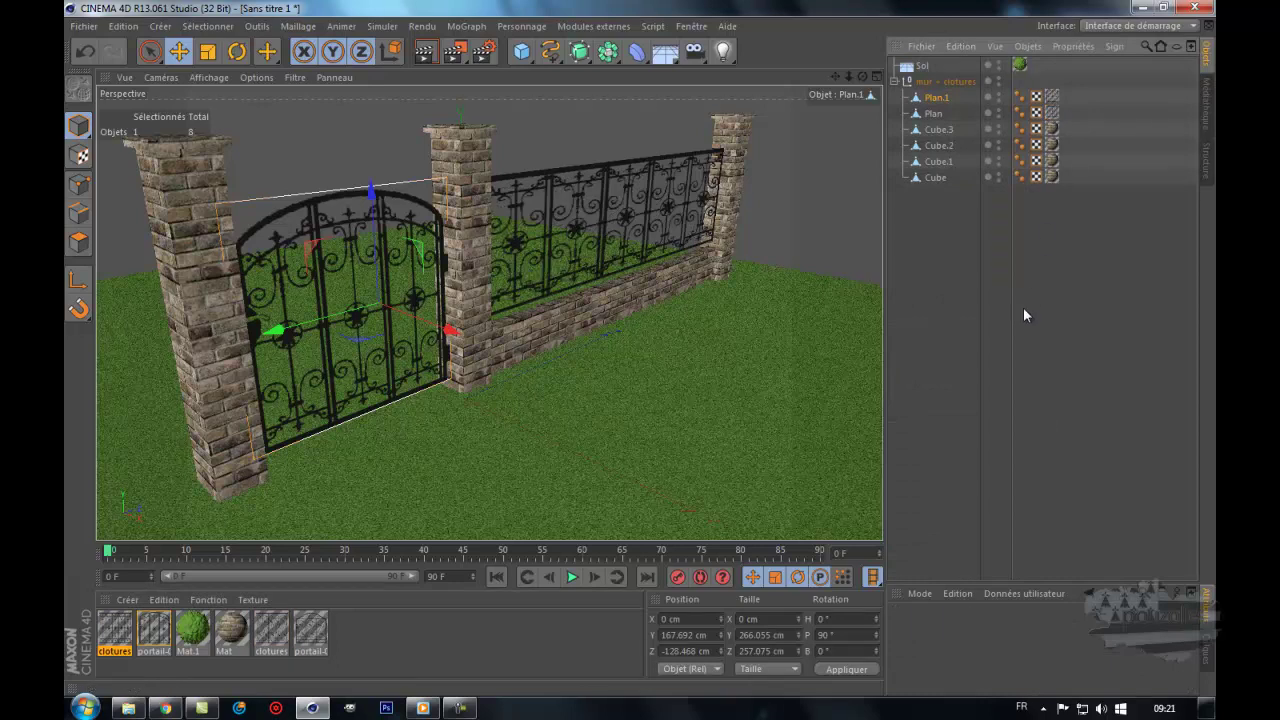
{"action": "left_click_drag", "start_coordinate": [862, 76], "coordinate": [639, 347]}
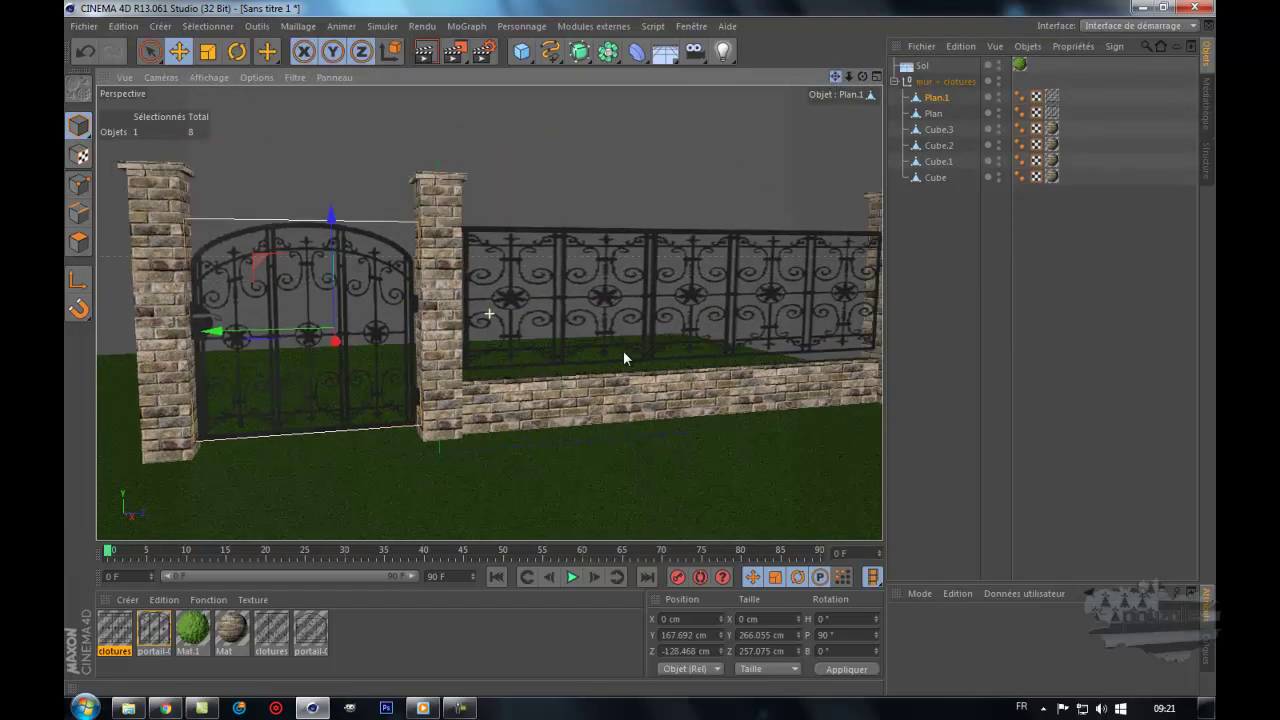
Step: Recentre the view and, in polygon mode, select the gate and fence panel polygons
{"action": "scroll", "coordinate": [785, 206], "scroll_direction": "down", "scroll_amount": 1}
{"action": "scroll", "coordinate": [785, 219], "scroll_direction": "down", "scroll_amount": 1}
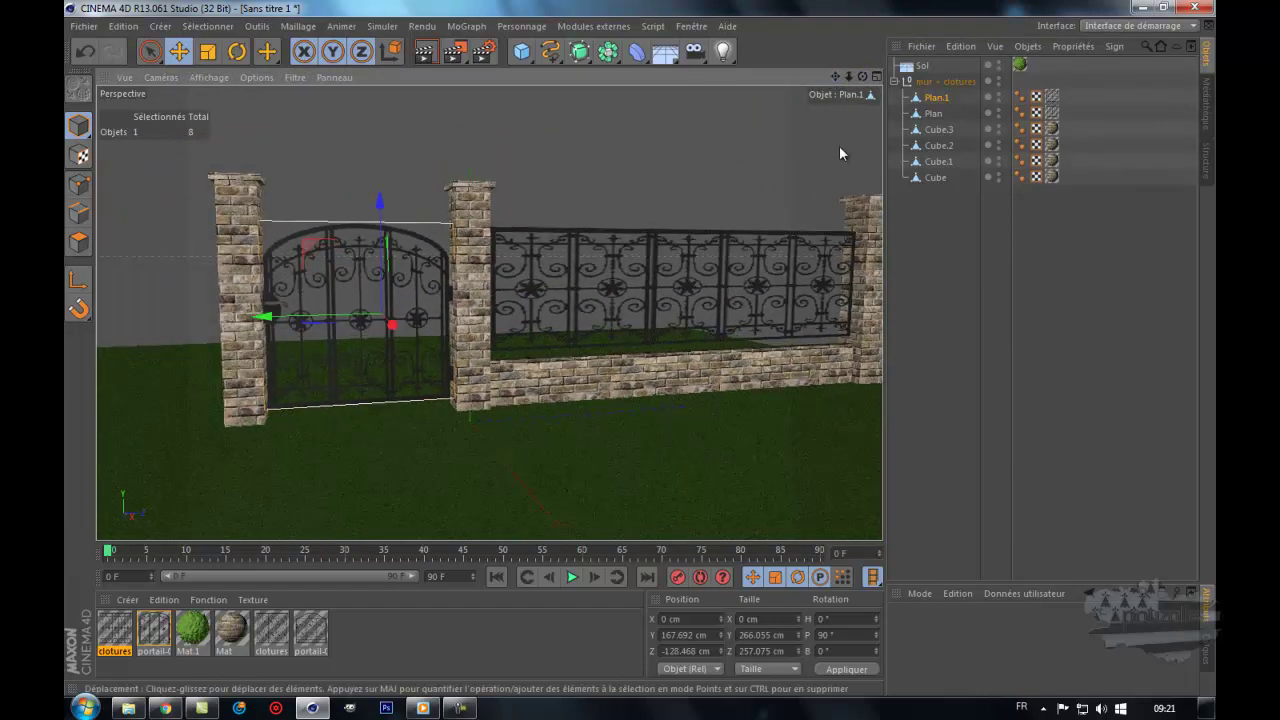
{"action": "left_click_drag", "start_coordinate": [836, 80], "coordinate": [640, 348]}
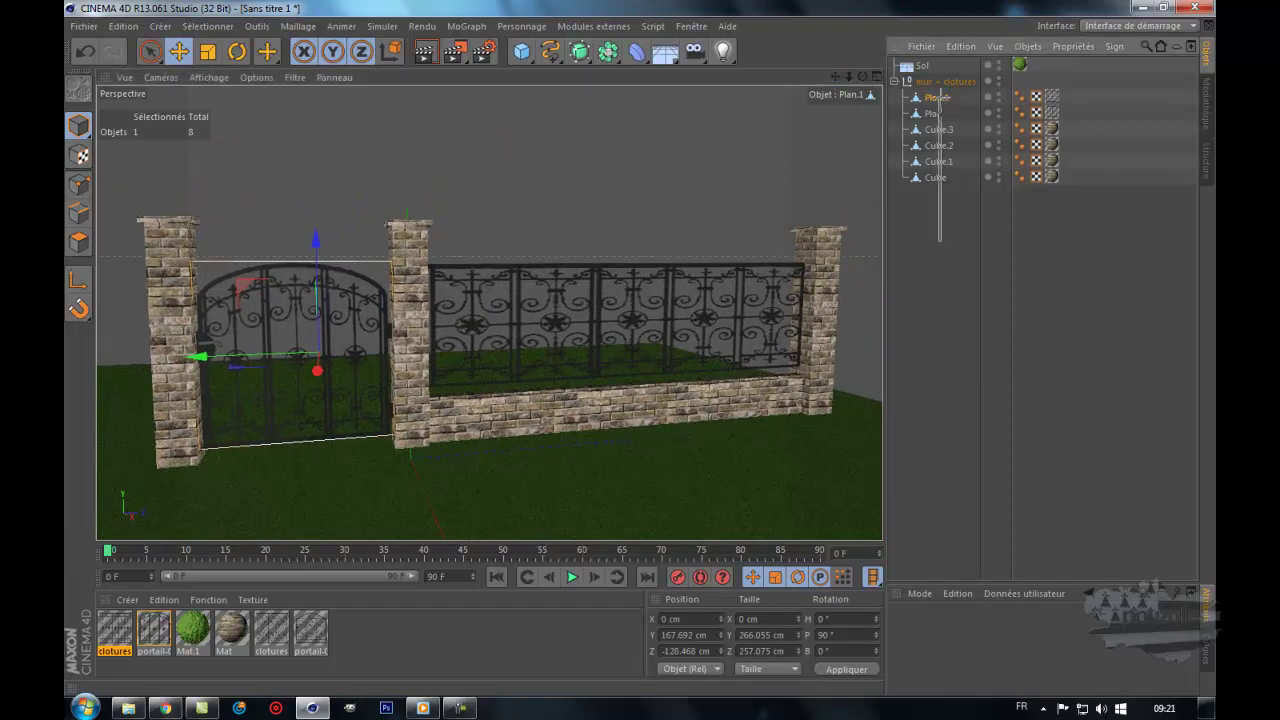
{"action": "left_click_drag", "start_coordinate": [940, 92], "coordinate": [943, 100]}
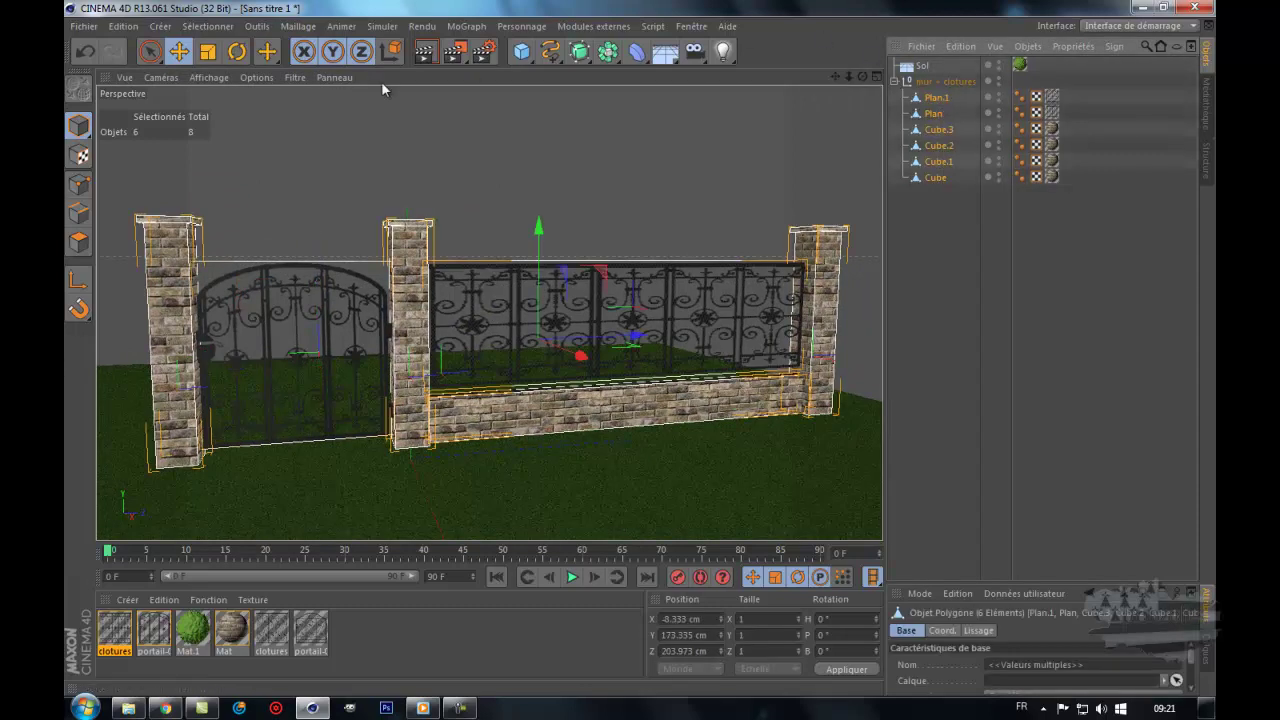
{"action": "left_click", "coordinate": [78, 242]}
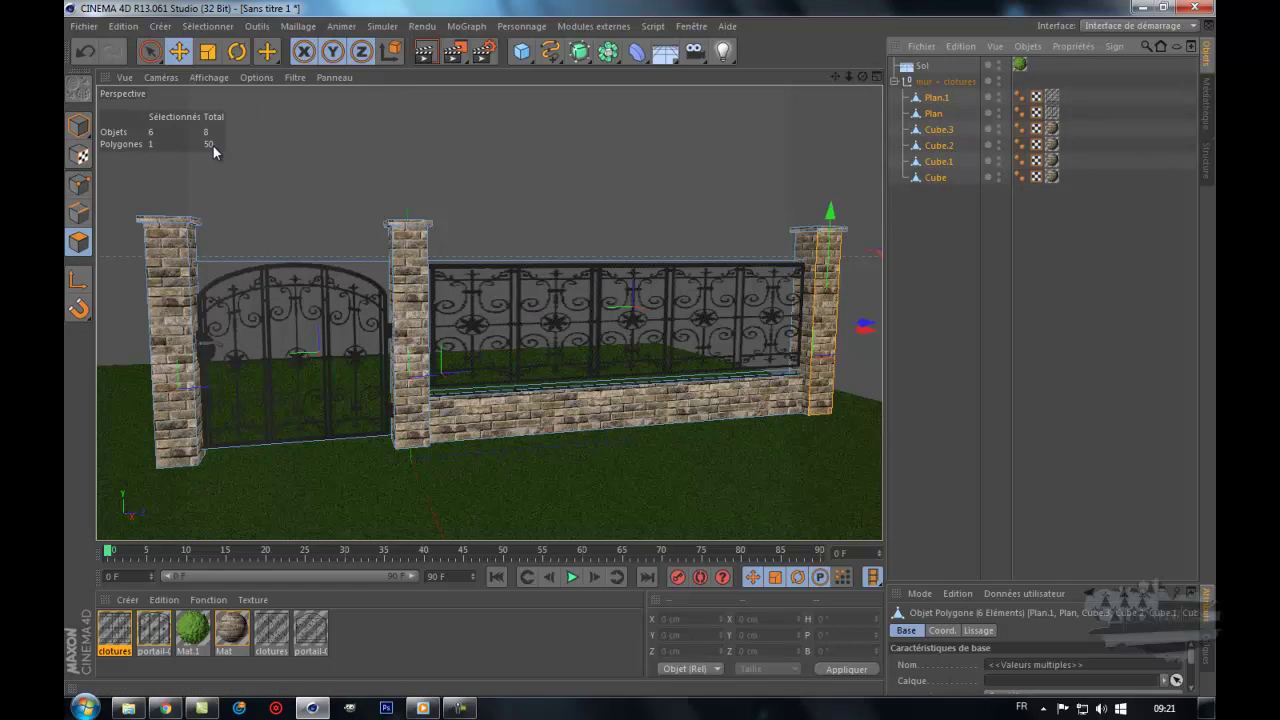
{"action": "left_click", "coordinate": [395, 178]}
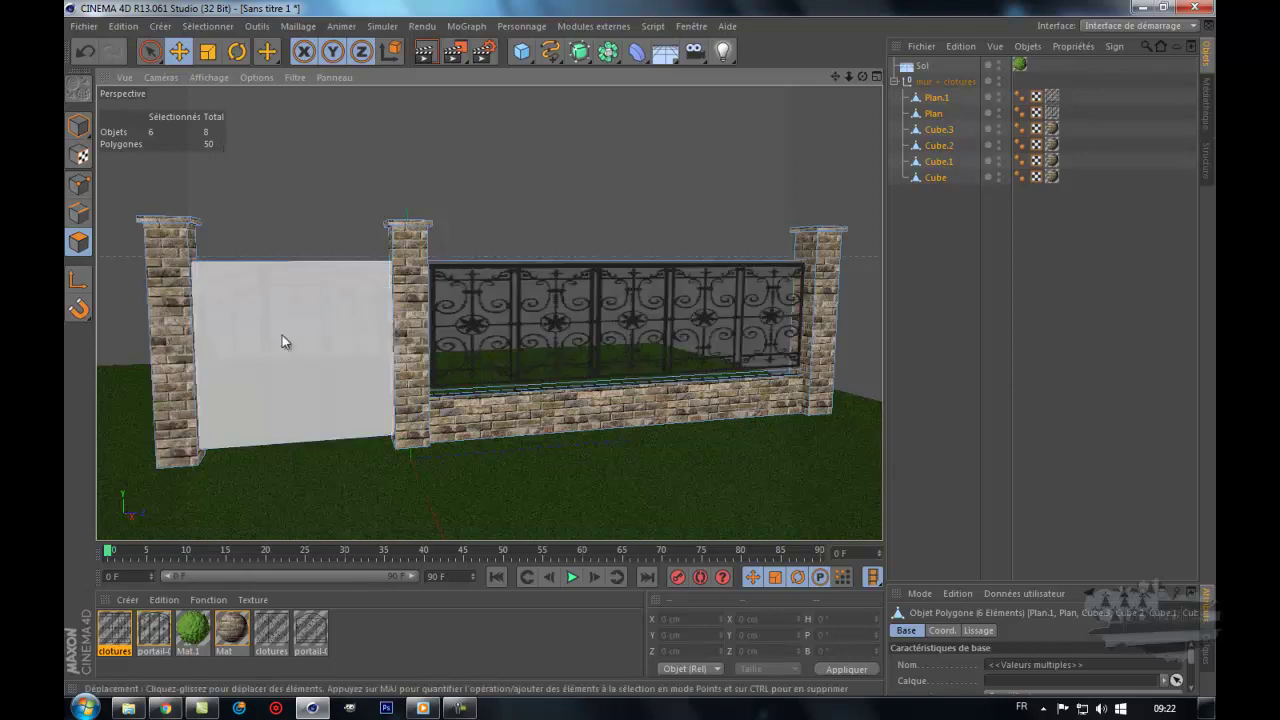
{"action": "left_click", "coordinate": [307, 352]}
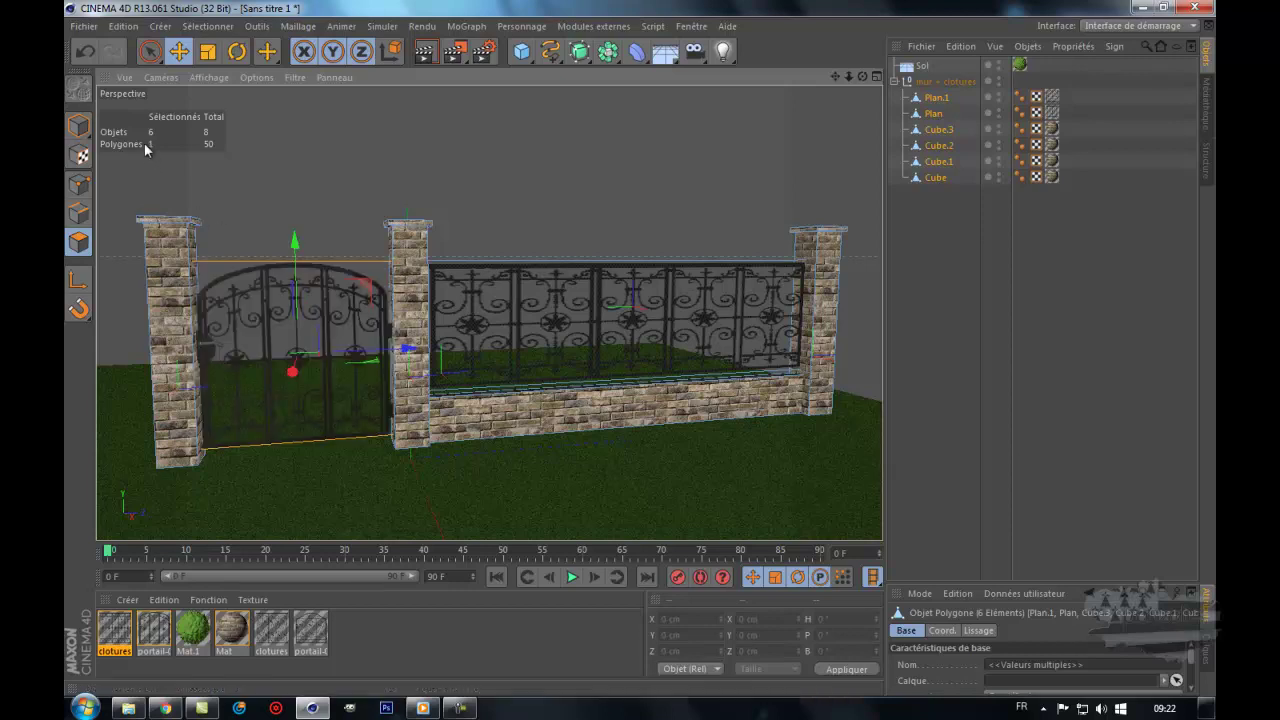
{"action": "left_click", "coordinate": [563, 336]}
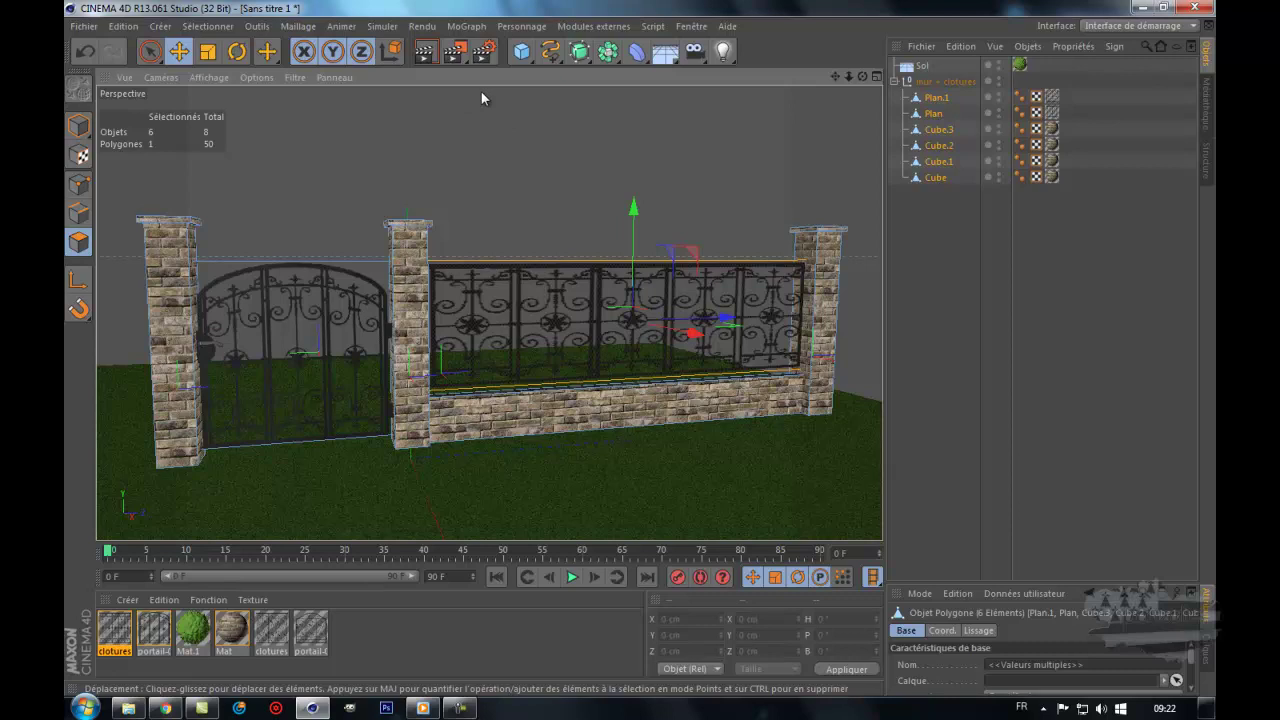
Step: Delete then restore the gate's portail-04 texture tag, return to Model mode, and deselect everything
{"action": "left_click", "coordinate": [1052, 97]}
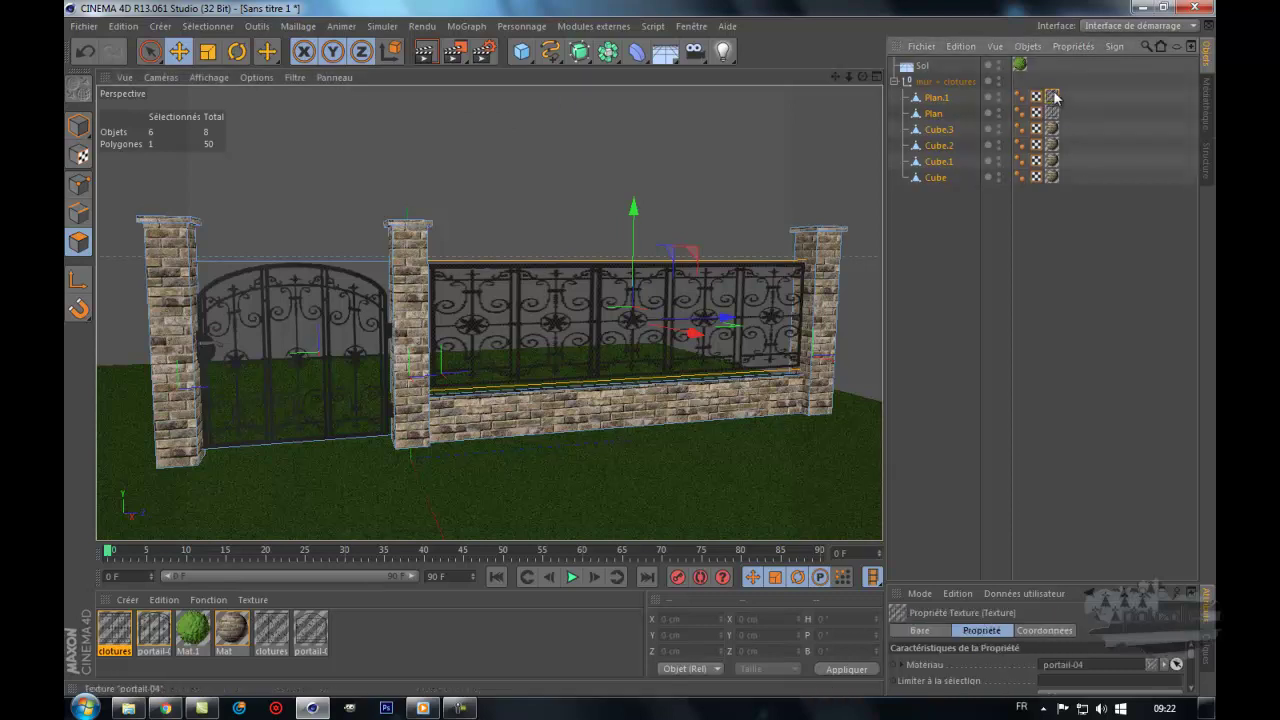
{"action": "key", "text": "Delete"}
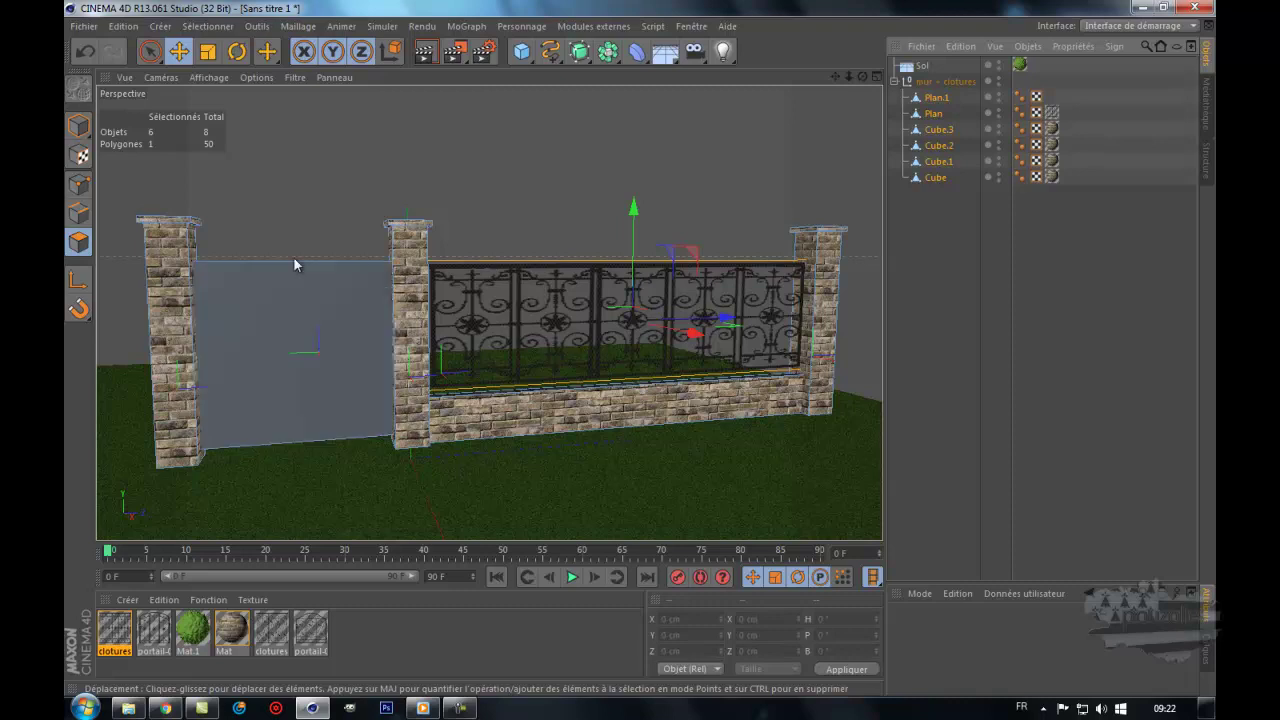
{"action": "left_click", "coordinate": [97, 61]}
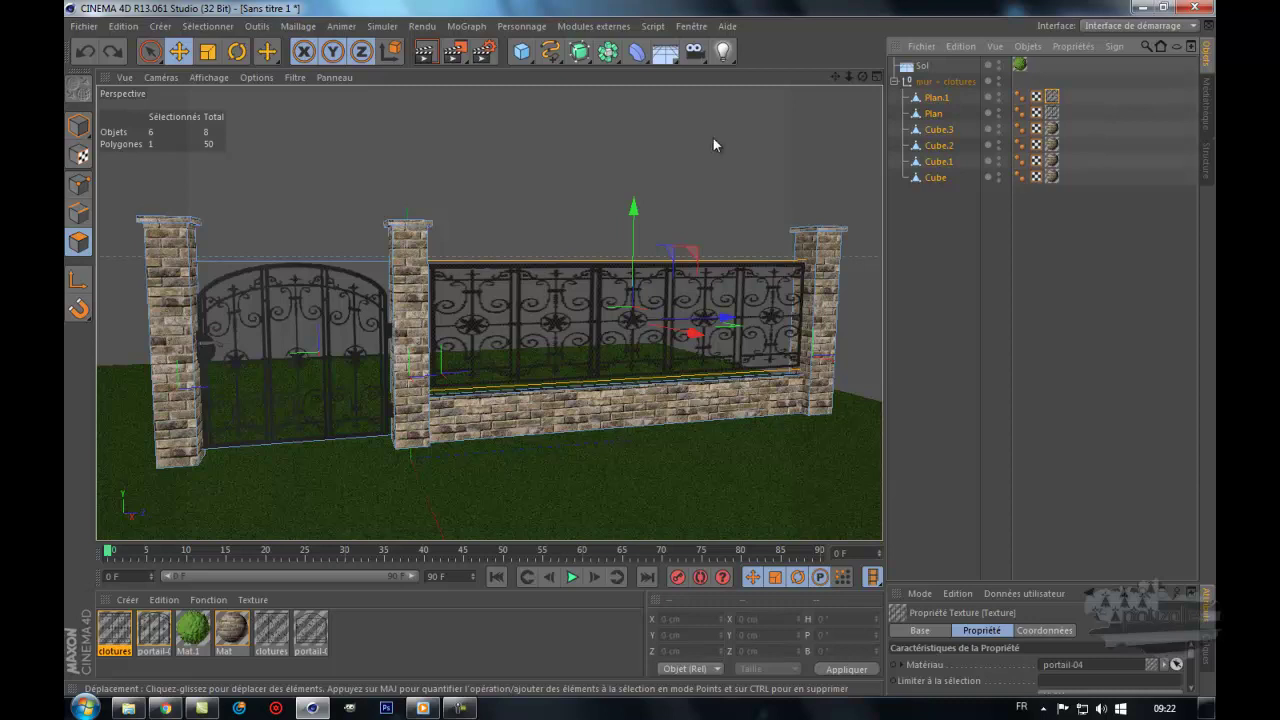
{"action": "left_click", "coordinate": [79, 127]}
{"action": "left_click", "coordinate": [990, 256]}
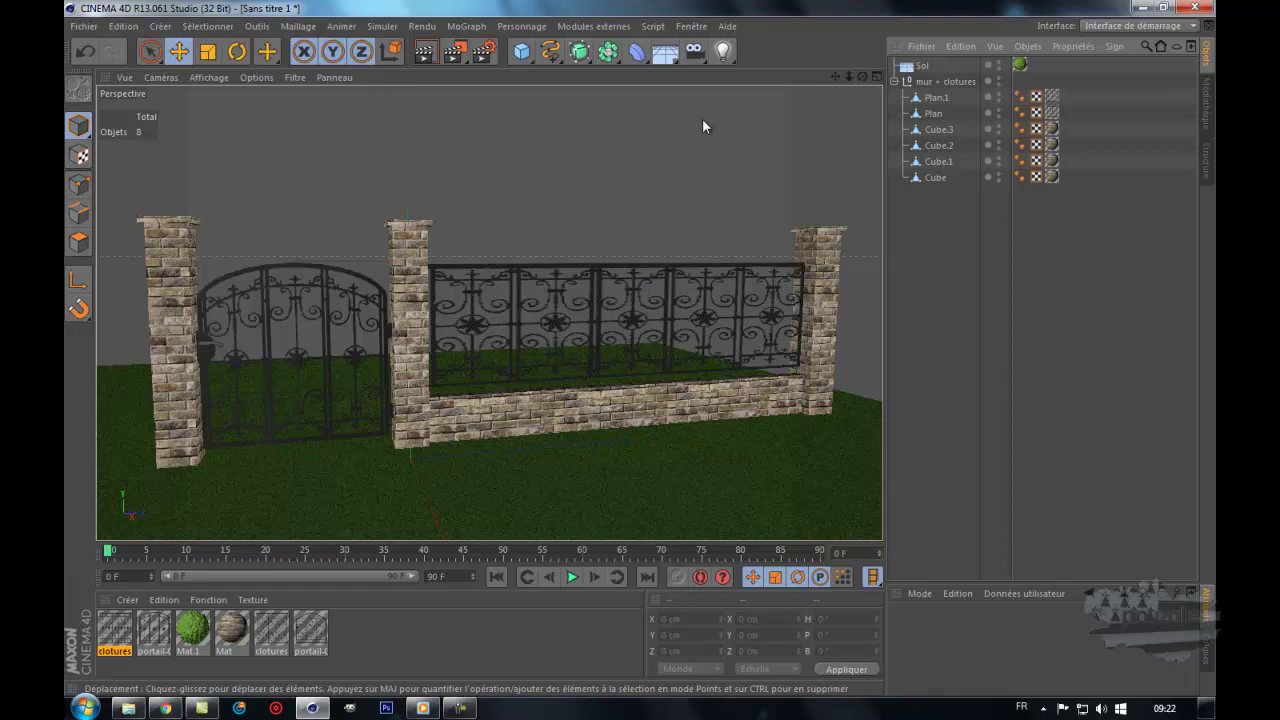
Step: Add a light, raise it above the fence, then delete it
{"action": "left_click", "coordinate": [723, 52]}
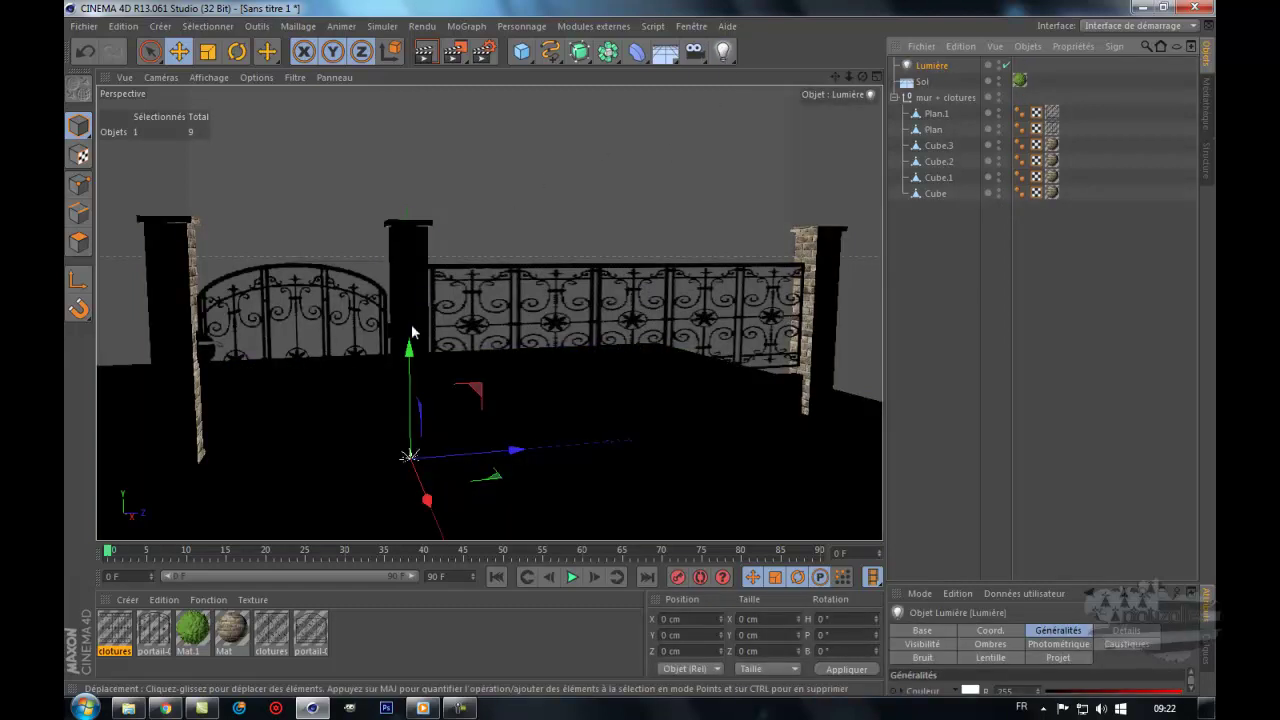
{"action": "left_click_drag", "start_coordinate": [409, 350], "coordinate": [409, 144]}
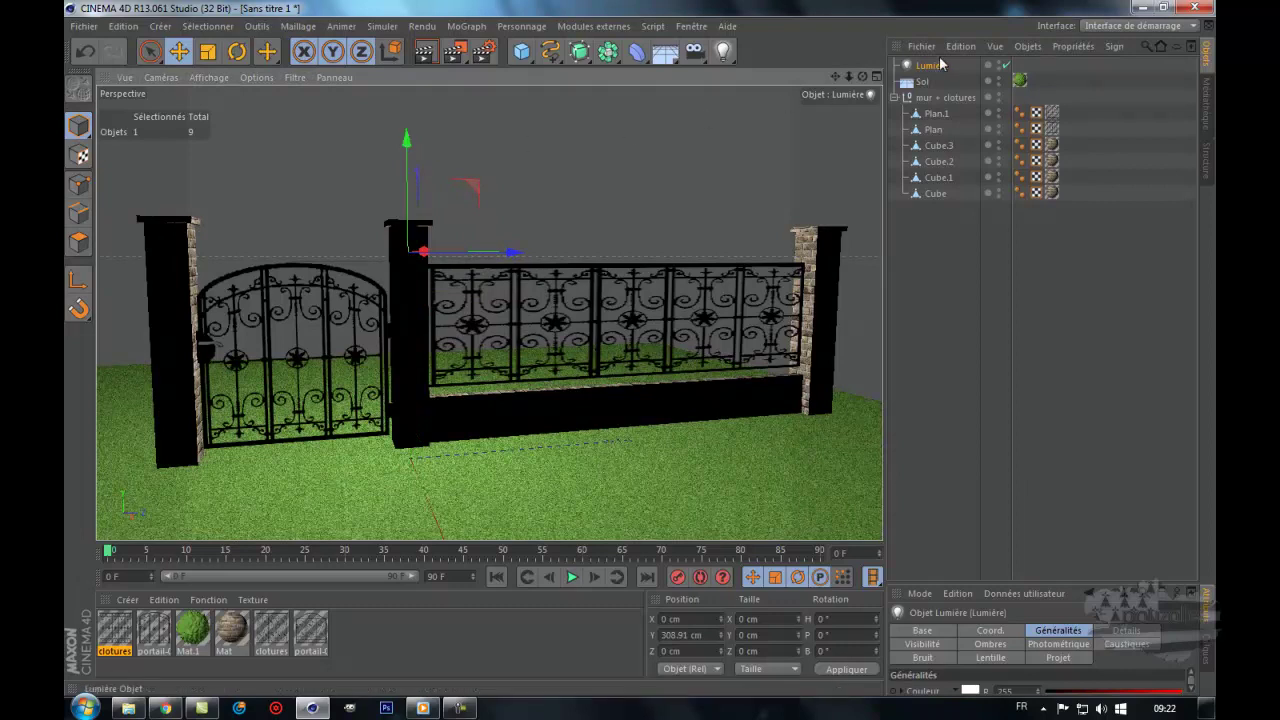
{"action": "key", "text": "Delete"}
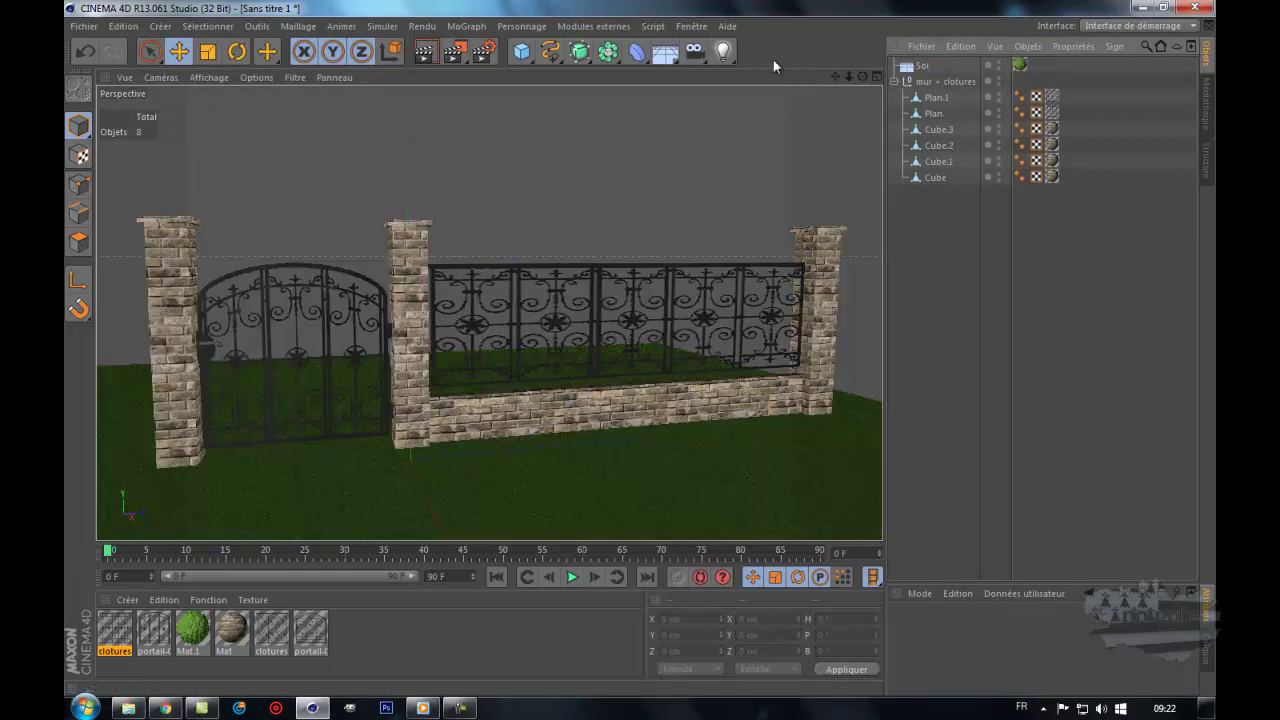
Step: Add a sky object (Créer ciel), frame the fence, and render a viewport preview
{"action": "left_click", "coordinate": [669, 57]}
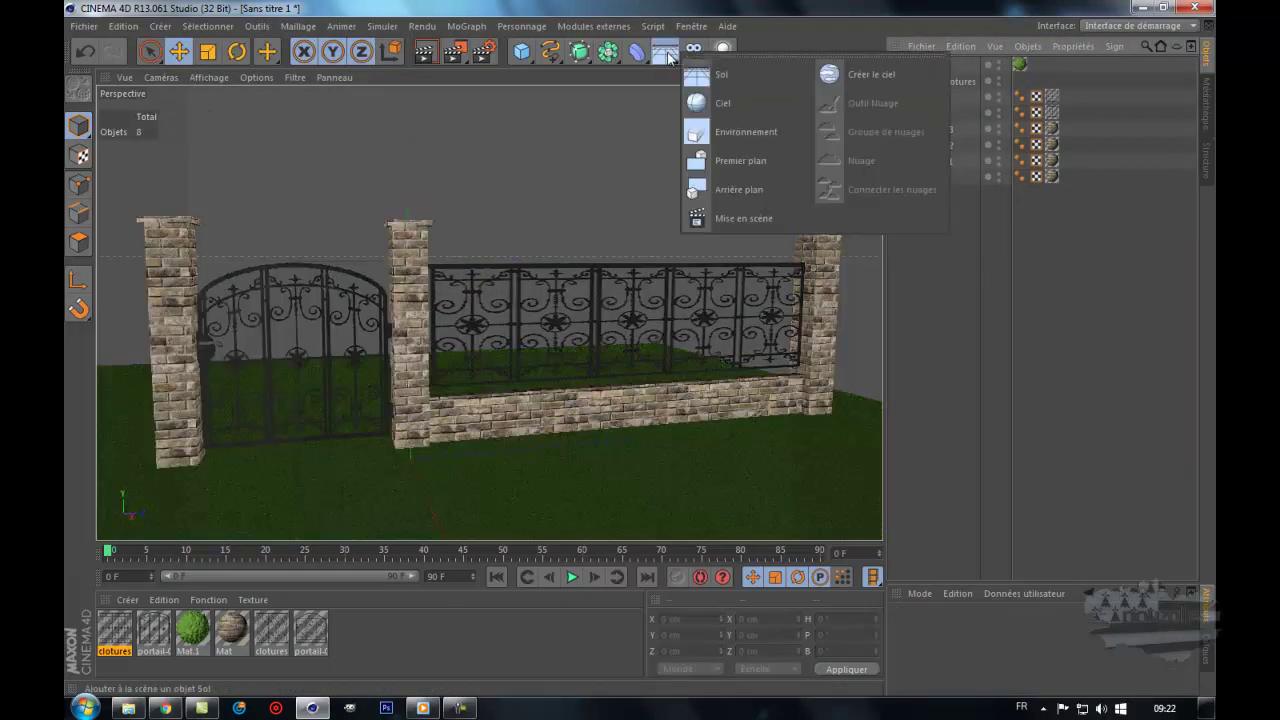
{"action": "left_click", "coordinate": [867, 76]}
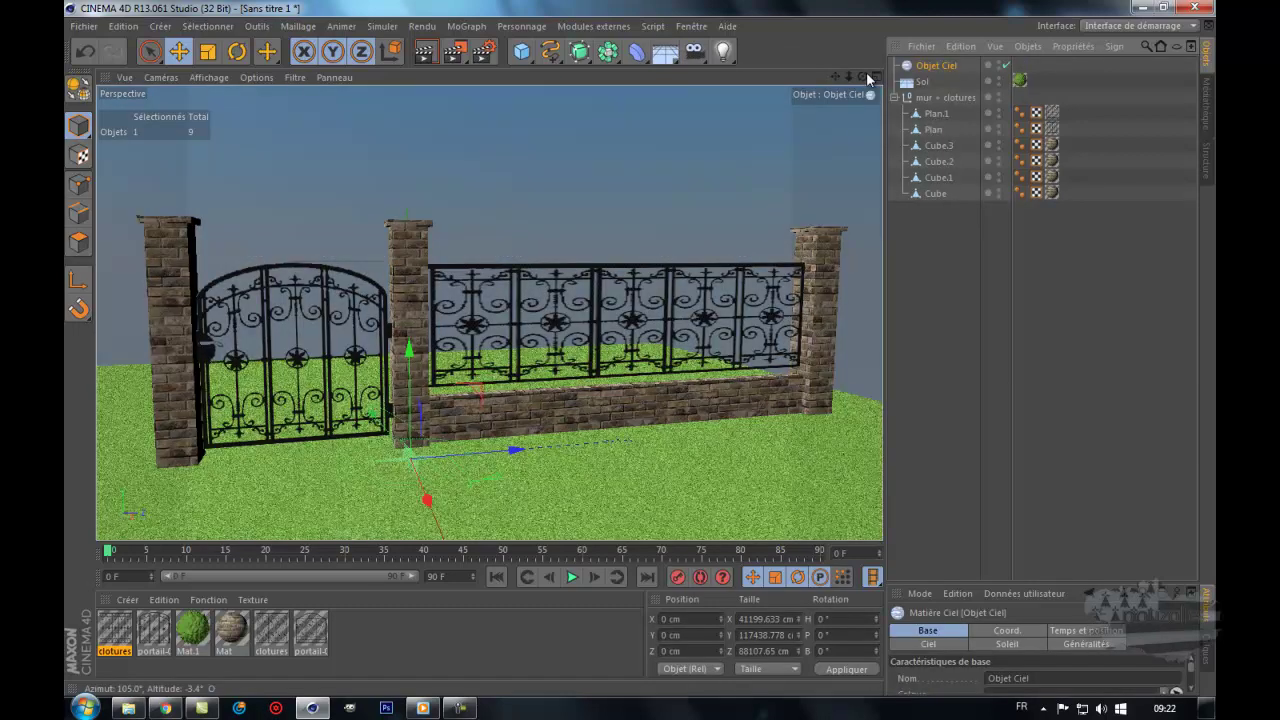
{"action": "left_click_drag", "start_coordinate": [635, 369], "coordinate": [633, 350], "text": "alt"}
{"action": "mouse_move", "coordinate": [833, 73]}
{"action": "left_mouse_down"}
{"action": "mouse_move", "coordinate": [641, 355]}
{"action": "mouse_move", "coordinate": [845, 75]}
{"action": "left_mouse_up"}
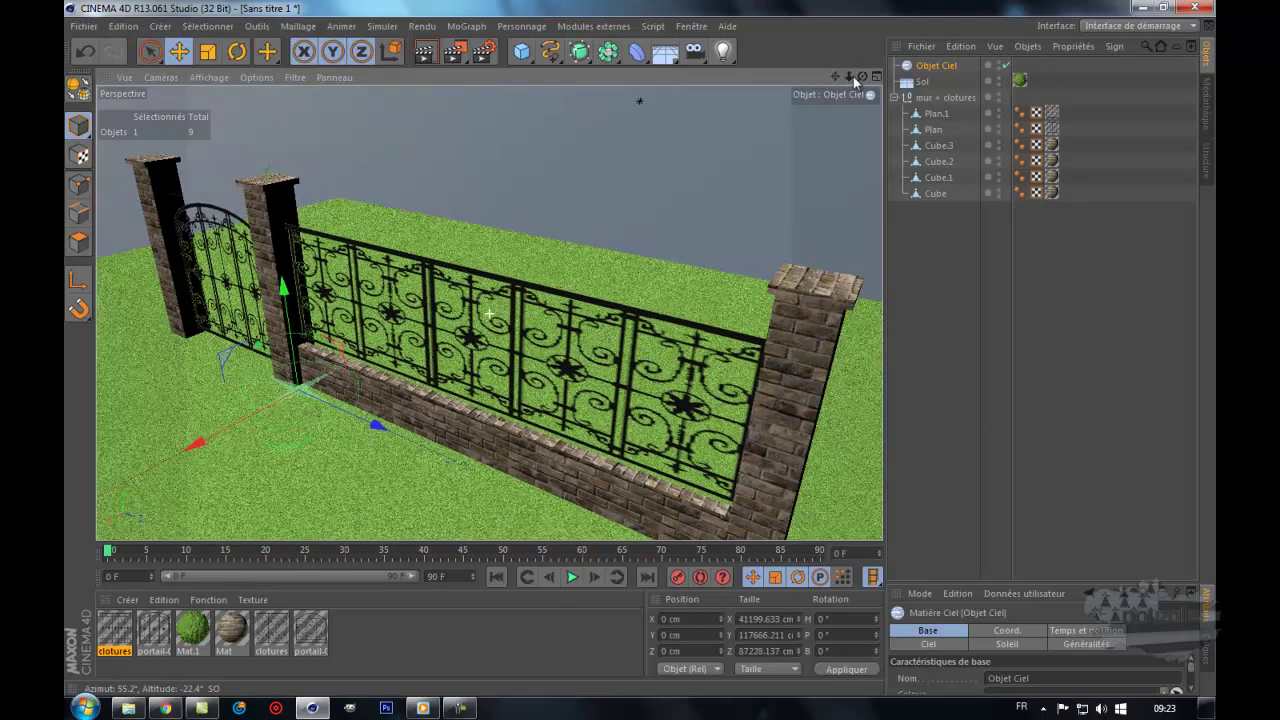
{"action": "left_click", "coordinate": [424, 52]}
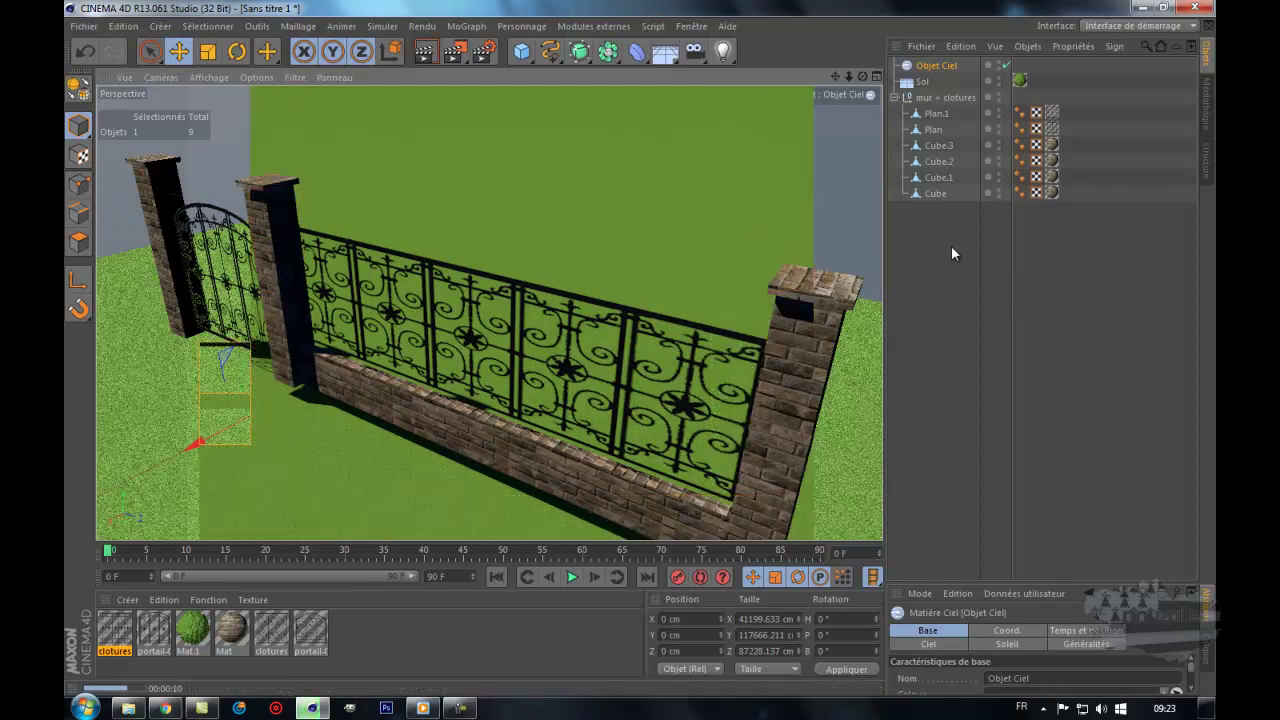
Step: Rotate the sky object's heading and pitch, then render a lighting preview
{"action": "left_click", "coordinate": [932, 66]}
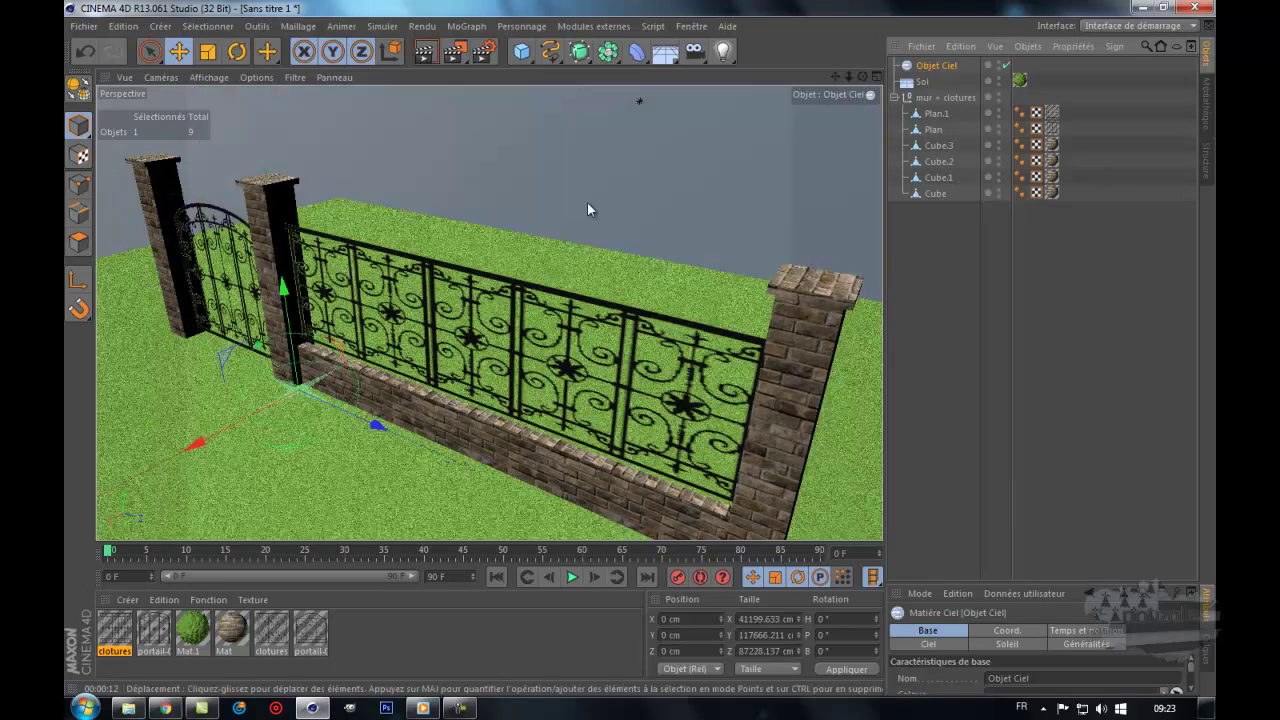
{"action": "left_click", "coordinate": [237, 50]}
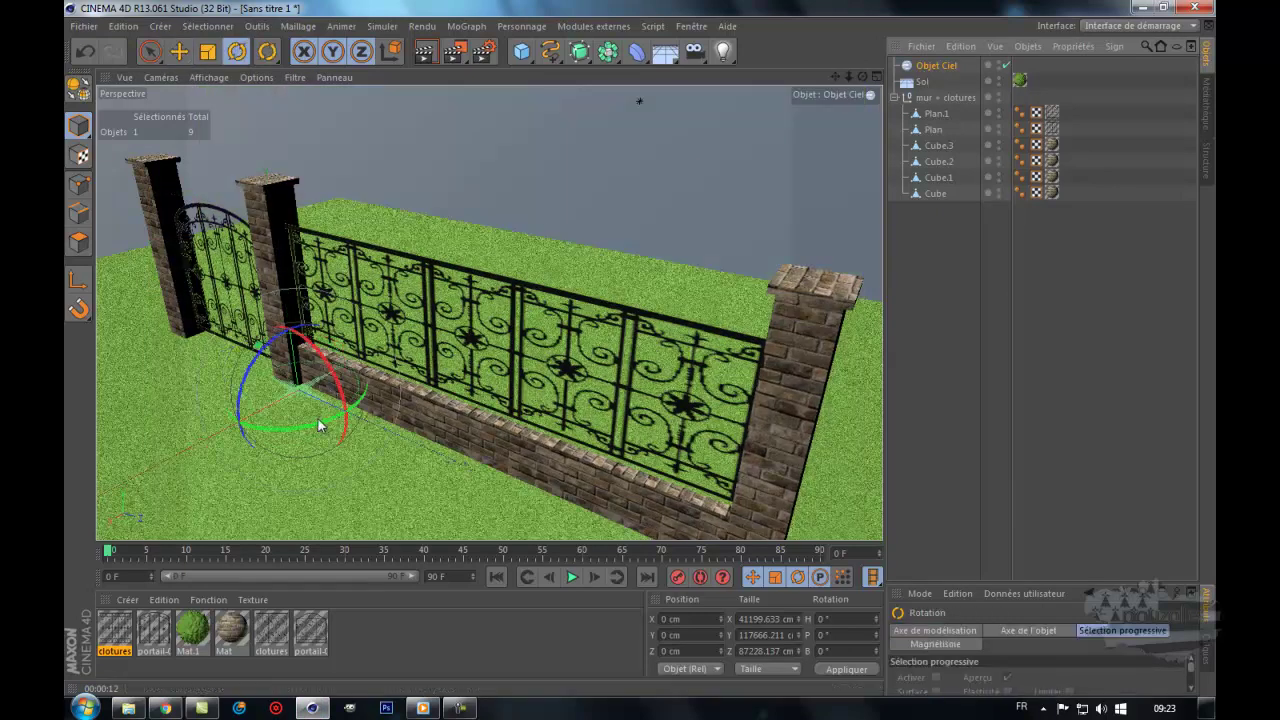
{"action": "mouse_move", "coordinate": [298, 428]}
{"action": "left_mouse_down"}
{"action": "mouse_move", "coordinate": [346, 424]}
{"action": "mouse_move", "coordinate": [257, 429]}
{"action": "mouse_move", "coordinate": [386, 360]}
{"action": "mouse_move", "coordinate": [384, 347]}
{"action": "left_mouse_up"}
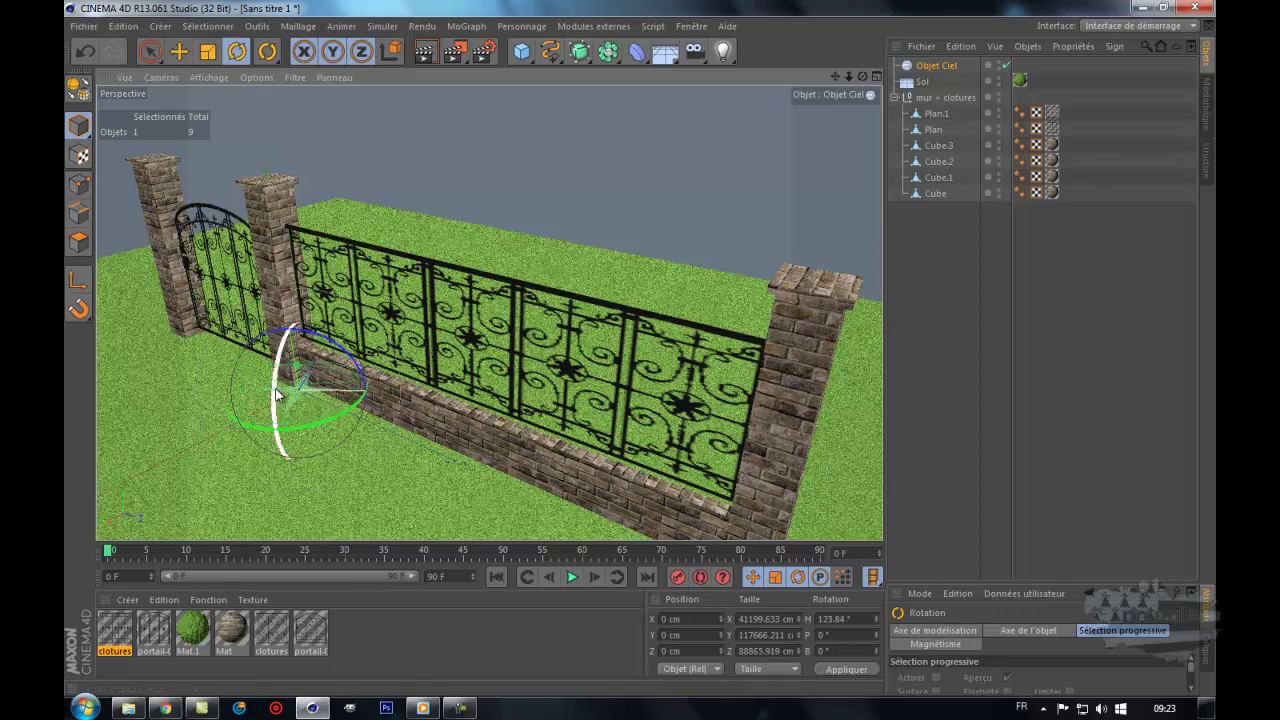
{"action": "left_click_drag", "start_coordinate": [277, 393], "coordinate": [281, 385]}
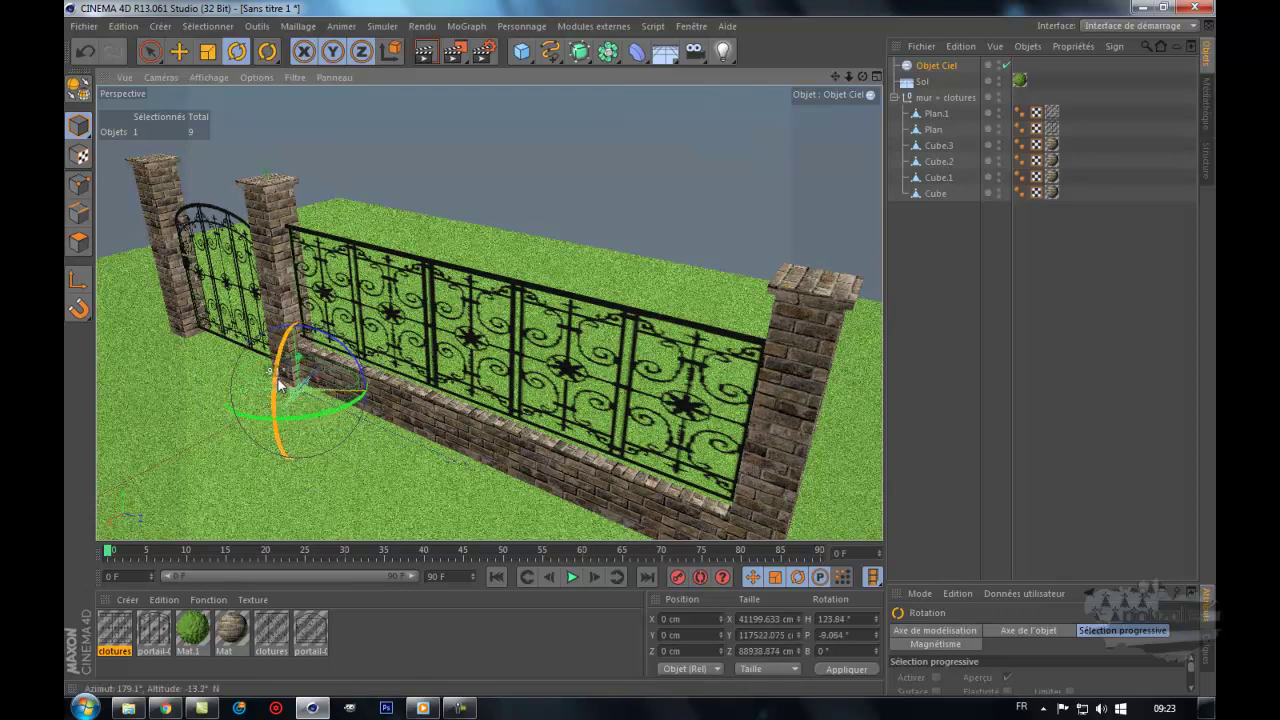
{"action": "left_click", "coordinate": [428, 58]}
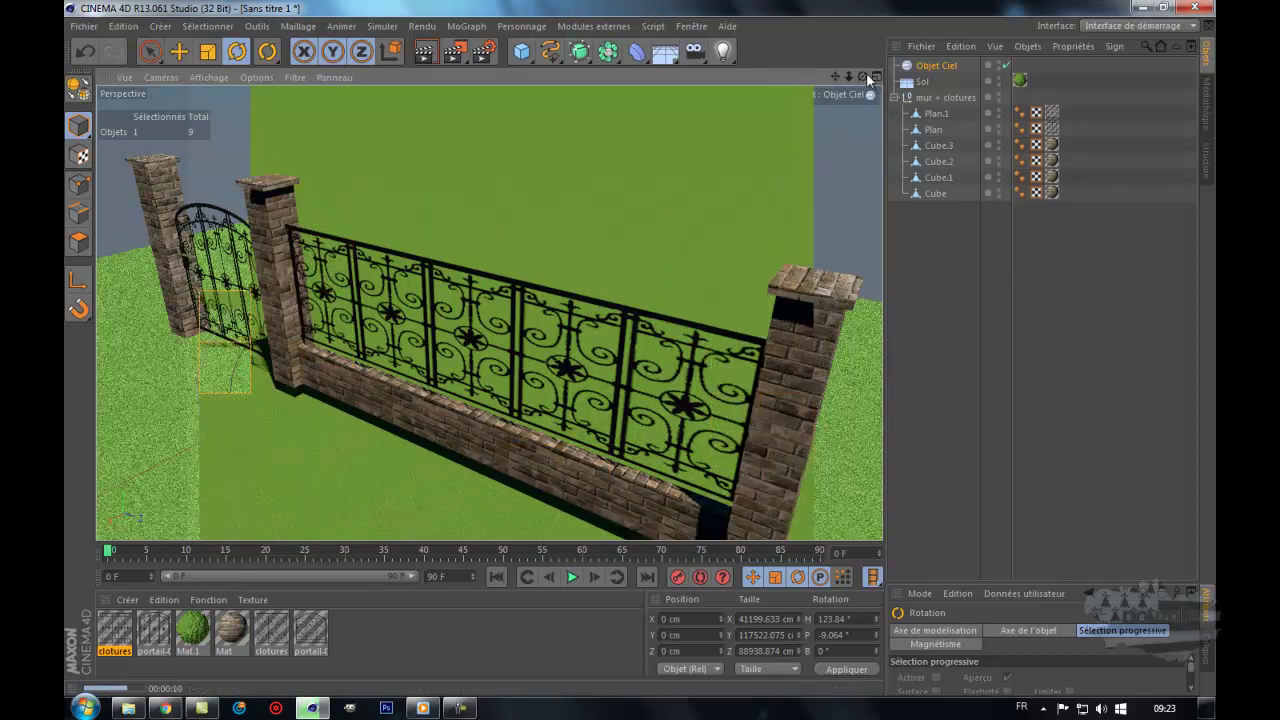
Step: Fine-tune the sky rotation to H 95.759°, P -8.012°, B -4.253° and re-render the preview
{"action": "left_click", "coordinate": [939, 65]}
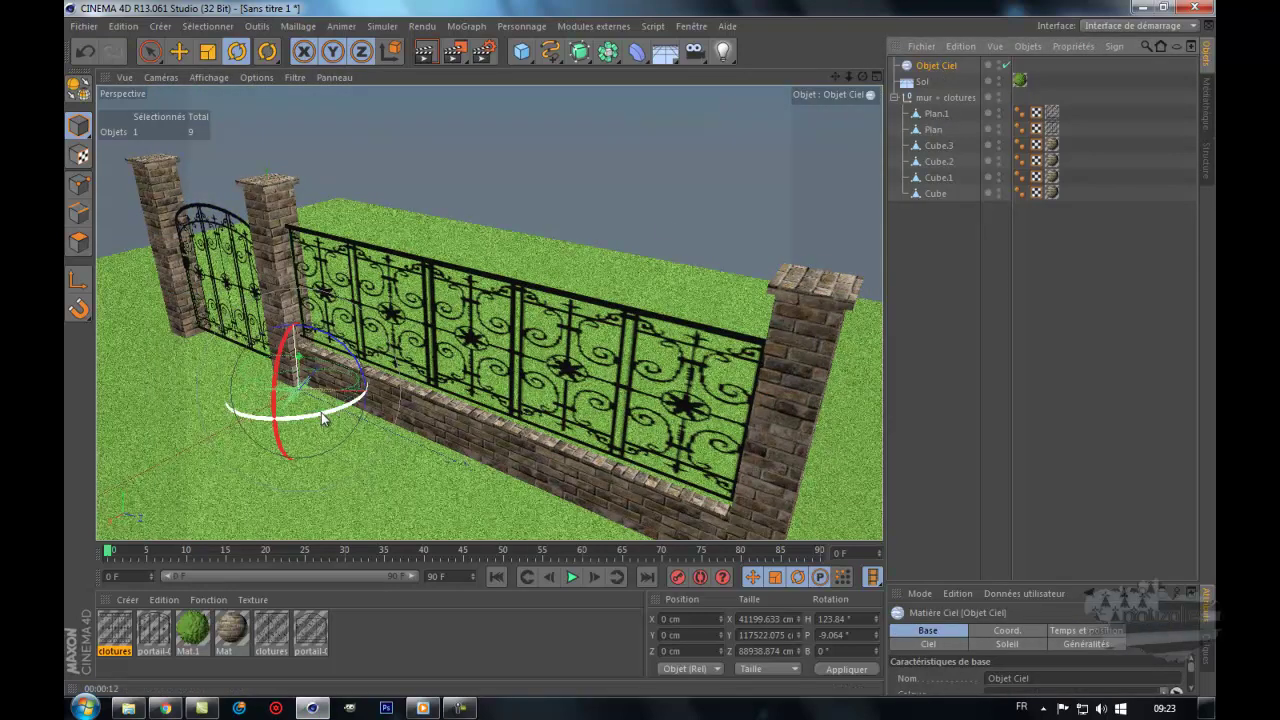
{"action": "left_click_drag", "start_coordinate": [321, 415], "coordinate": [293, 421]}
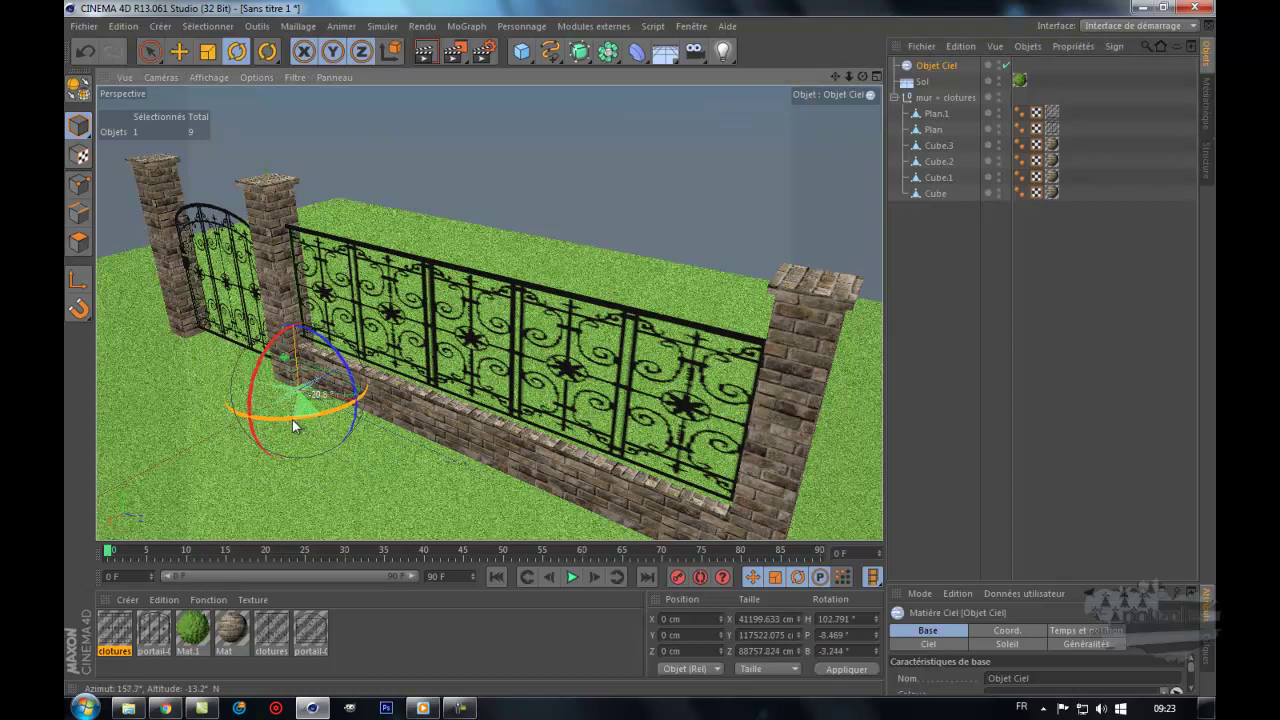
{"action": "left_click_drag", "start_coordinate": [292, 419], "coordinate": [280, 421]}
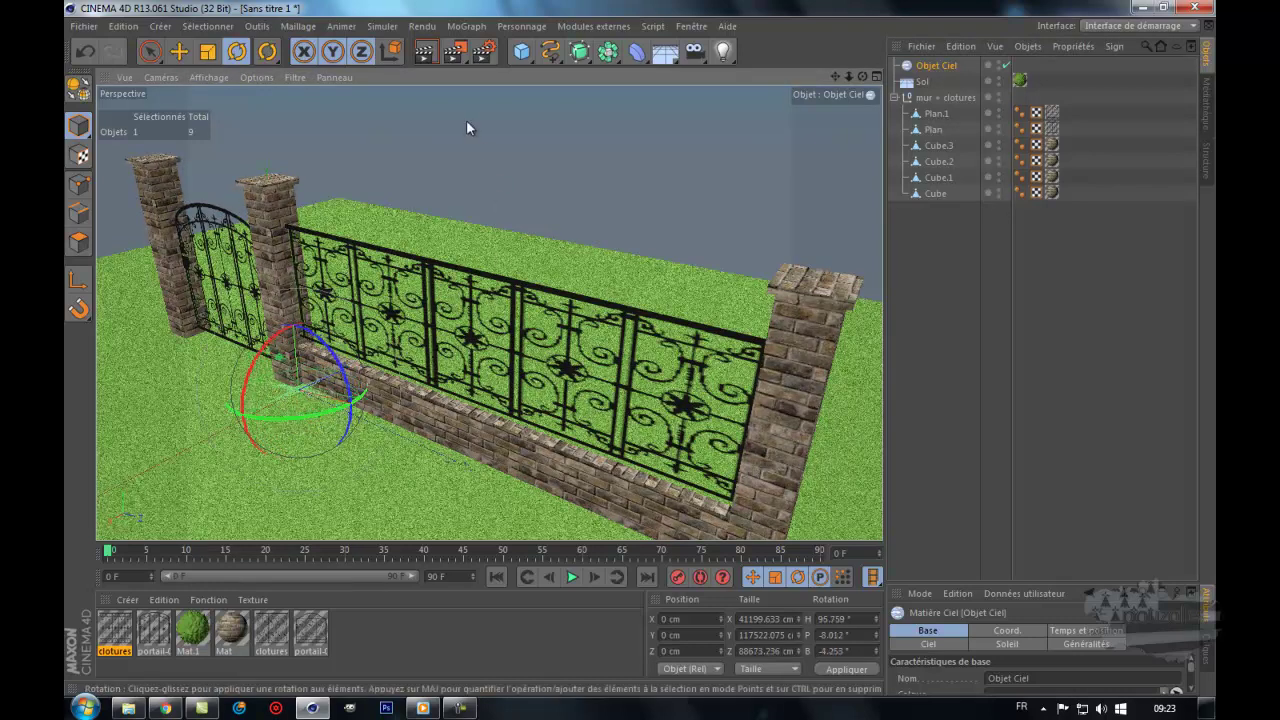
{"action": "left_click", "coordinate": [424, 50]}
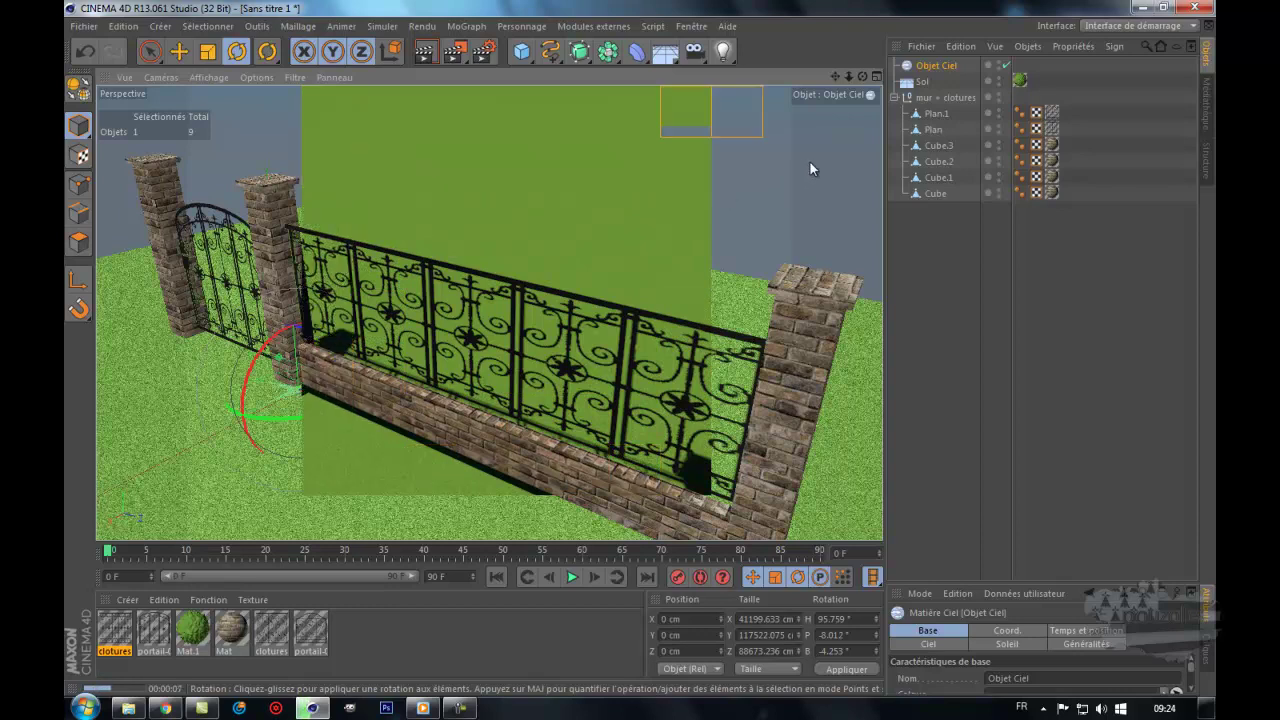
Step: Cancel the preview render, select the gate plane Plan.1, and show all four viewports
{"action": "left_click", "coordinate": [630, 360]}
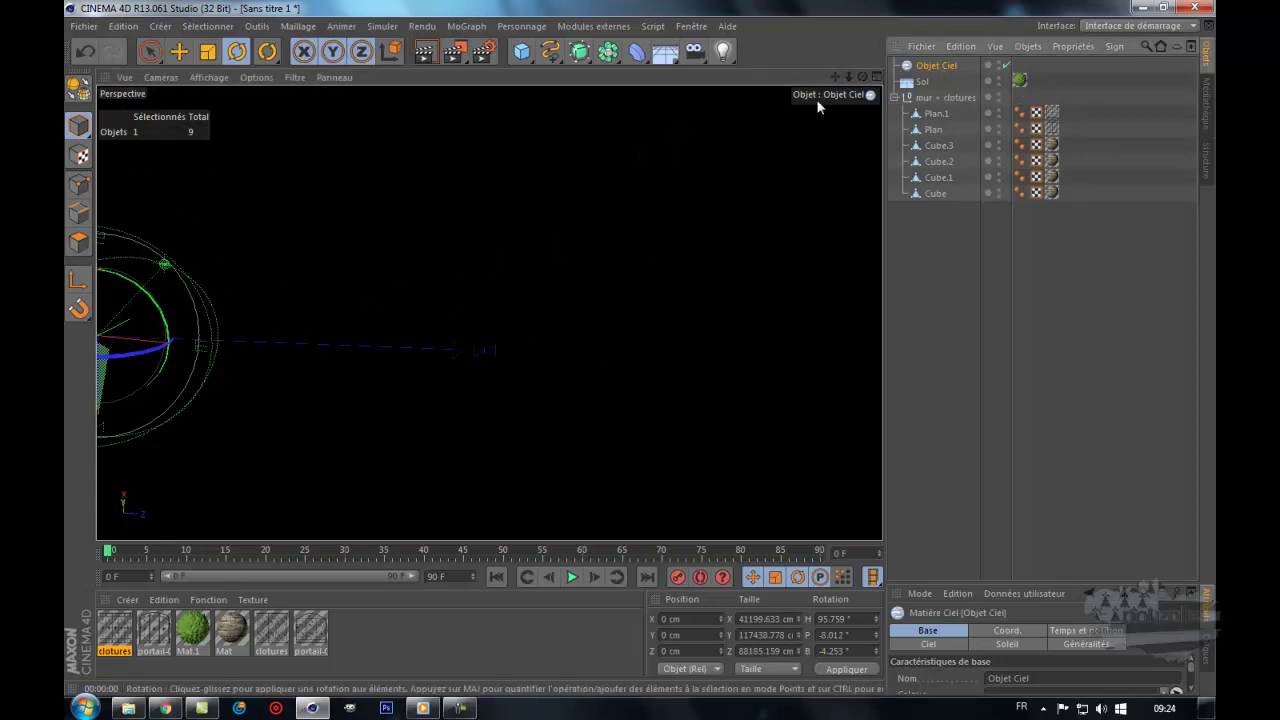
{"action": "double_click", "coordinate": [935, 63]}
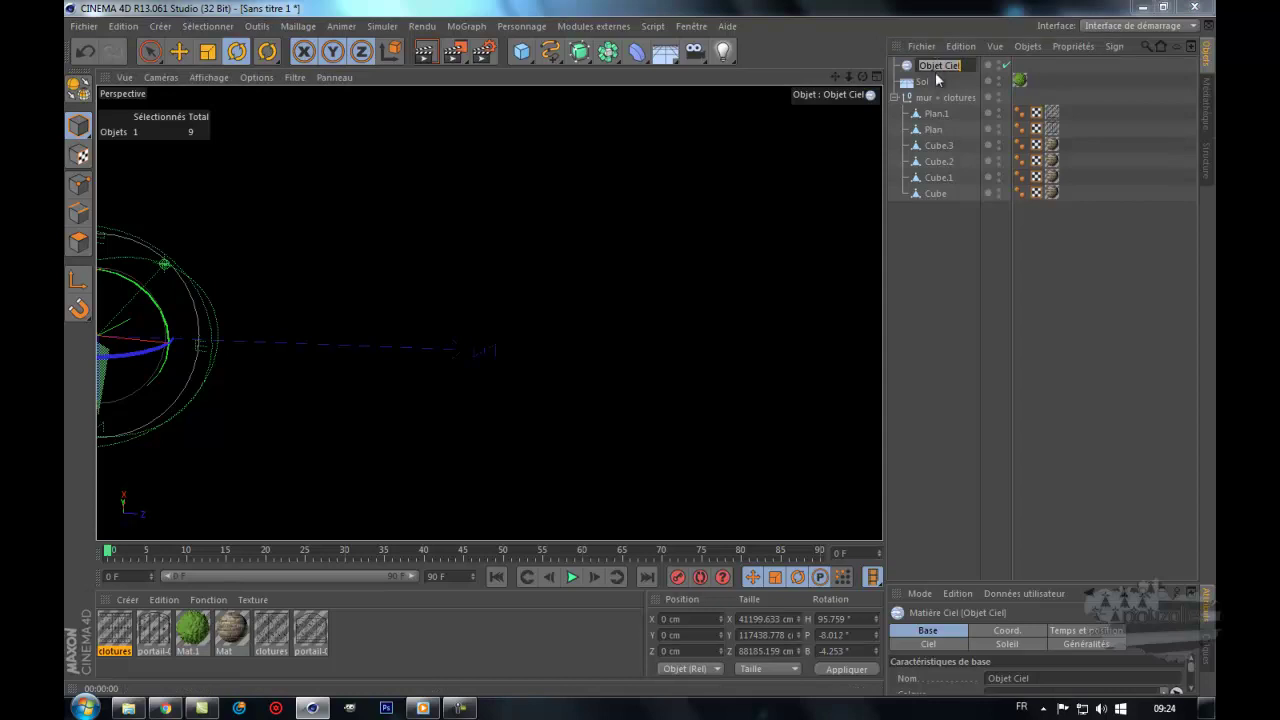
{"action": "key", "text": "Return"}
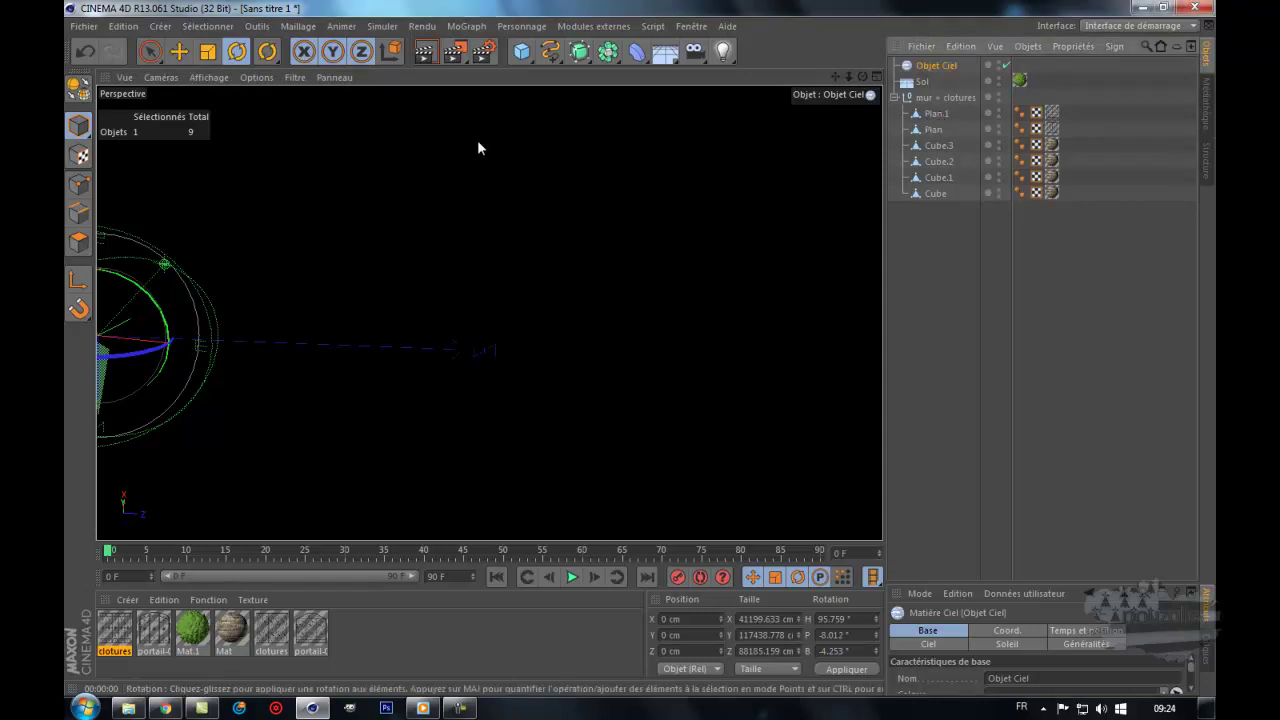
{"action": "left_click", "coordinate": [937, 266]}
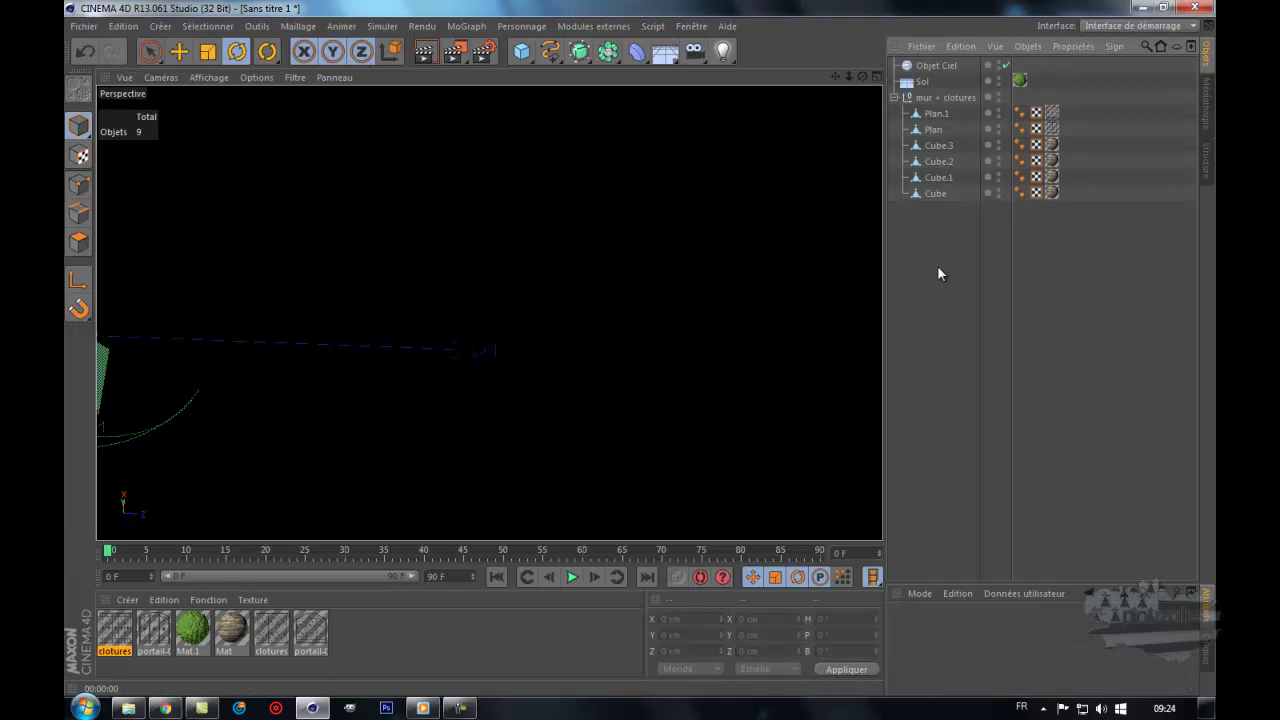
{"action": "left_click", "coordinate": [938, 66]}
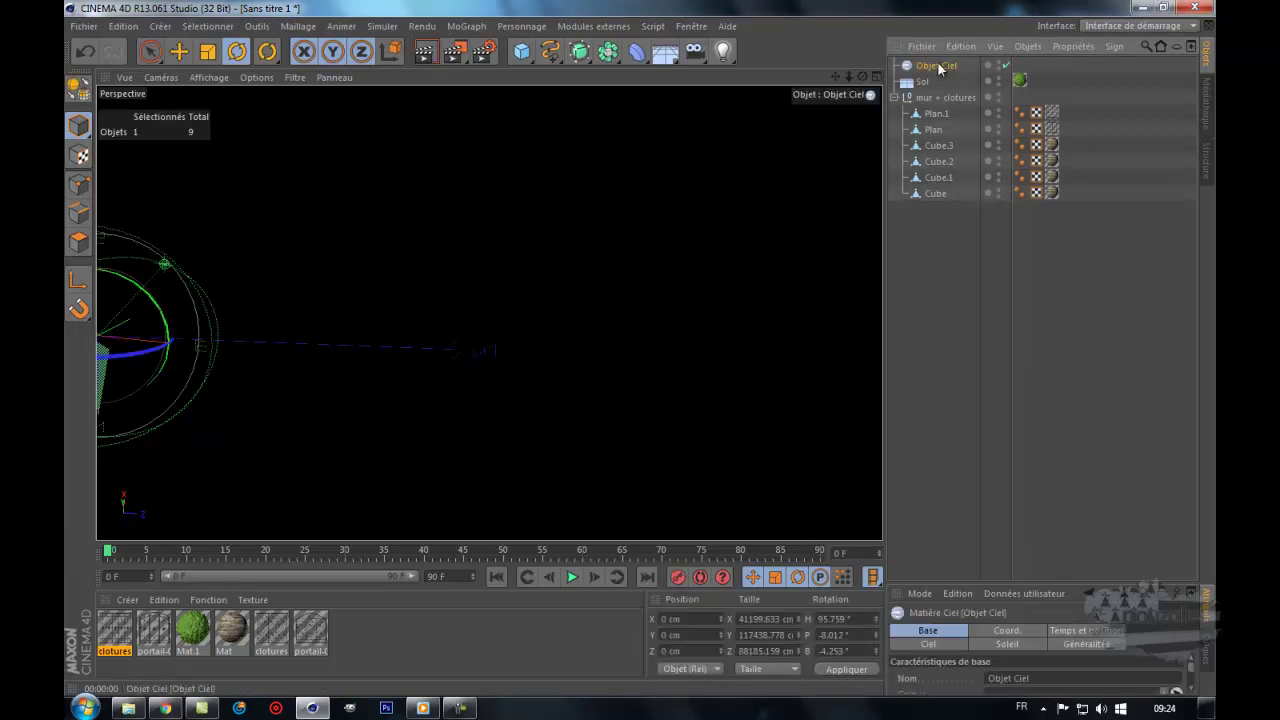
{"action": "left_click", "coordinate": [940, 99]}
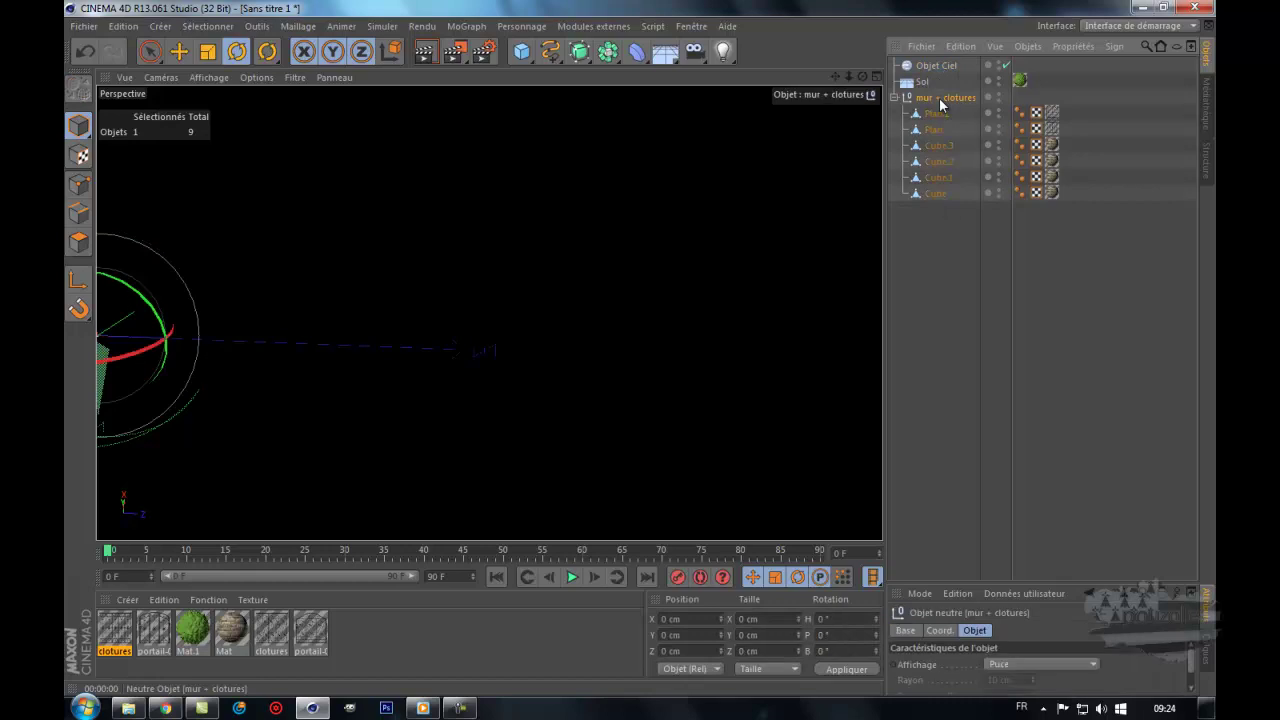
{"action": "left_click", "coordinate": [936, 113]}
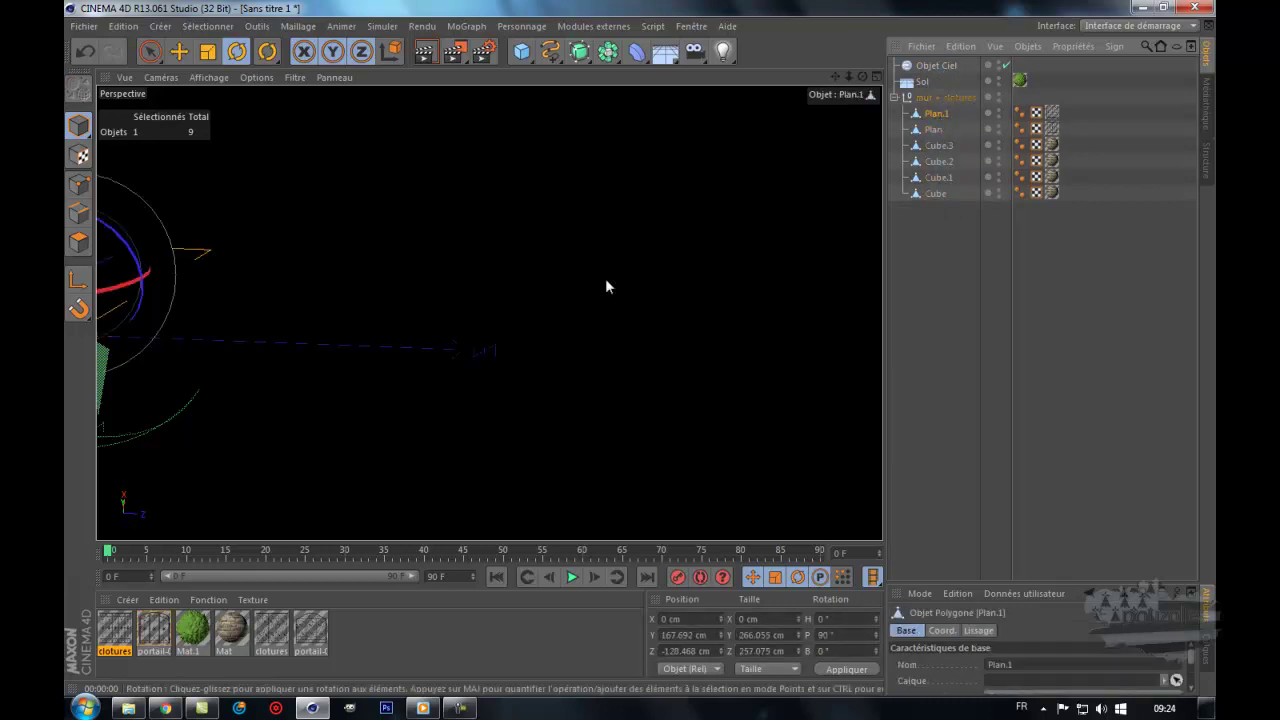
{"action": "middle_click", "coordinate": [542, 318]}
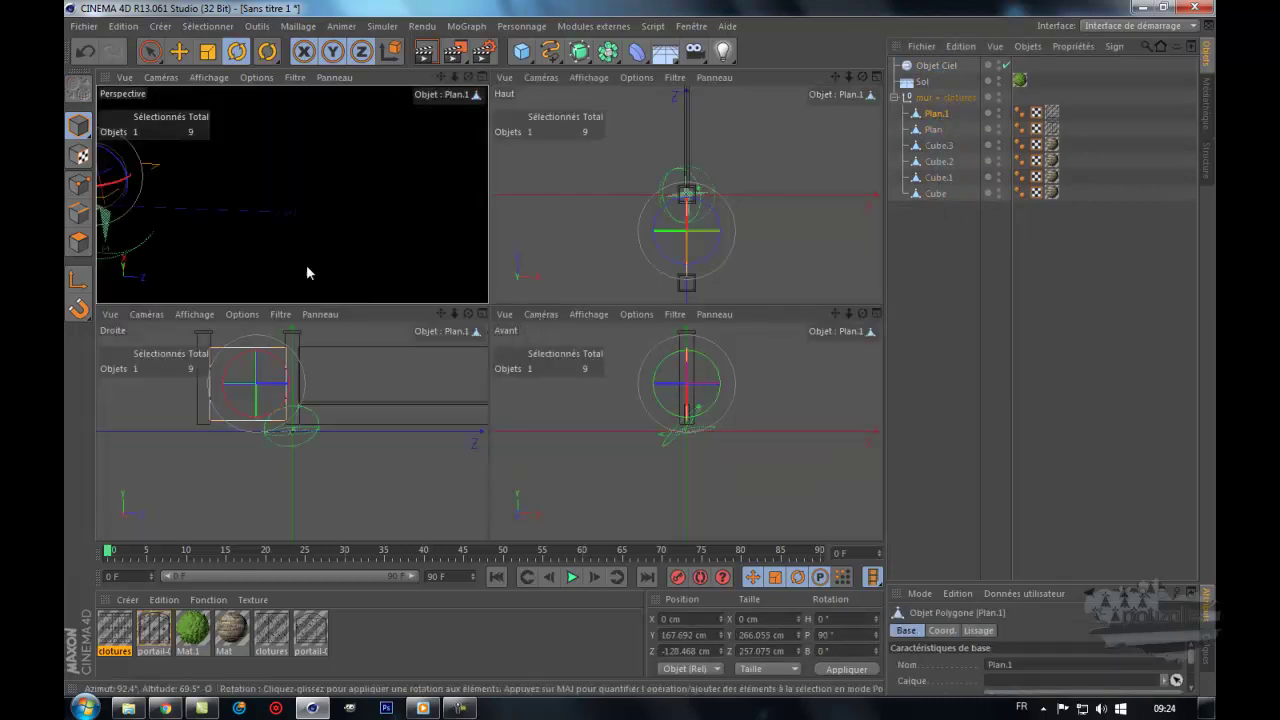
Step: Rotate Plan.1 to about H -43.5°, P 91.2°, B 47° in the Droite view, then maximize Perspective
{"action": "left_click_drag", "start_coordinate": [260, 400], "coordinate": [258, 398]}
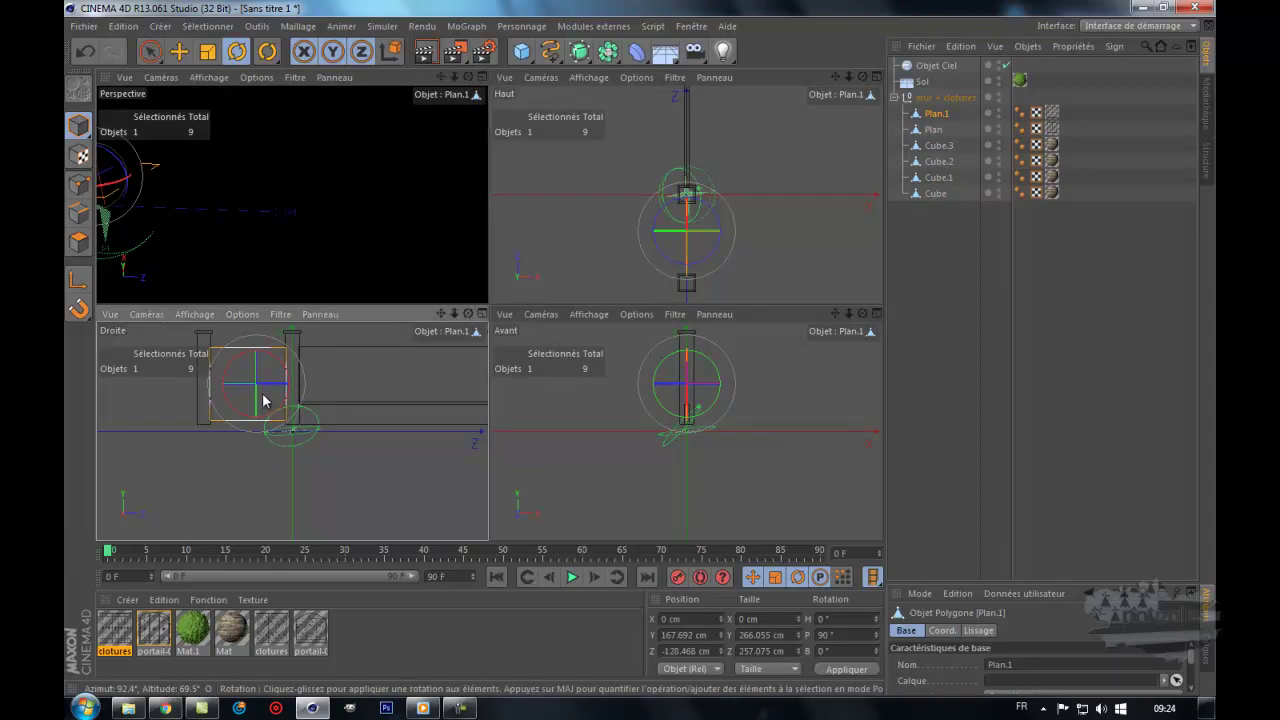
{"action": "middle_click", "coordinate": [258, 400]}
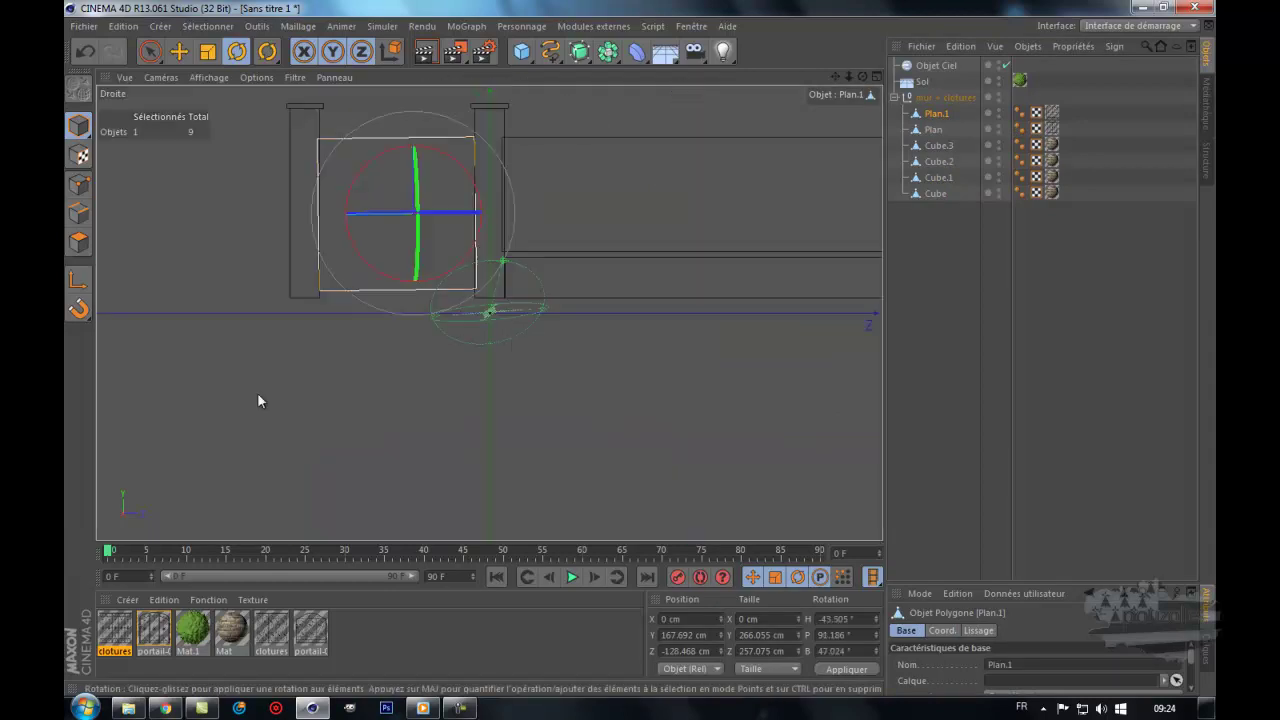
{"action": "middle_click", "coordinate": [198, 277]}
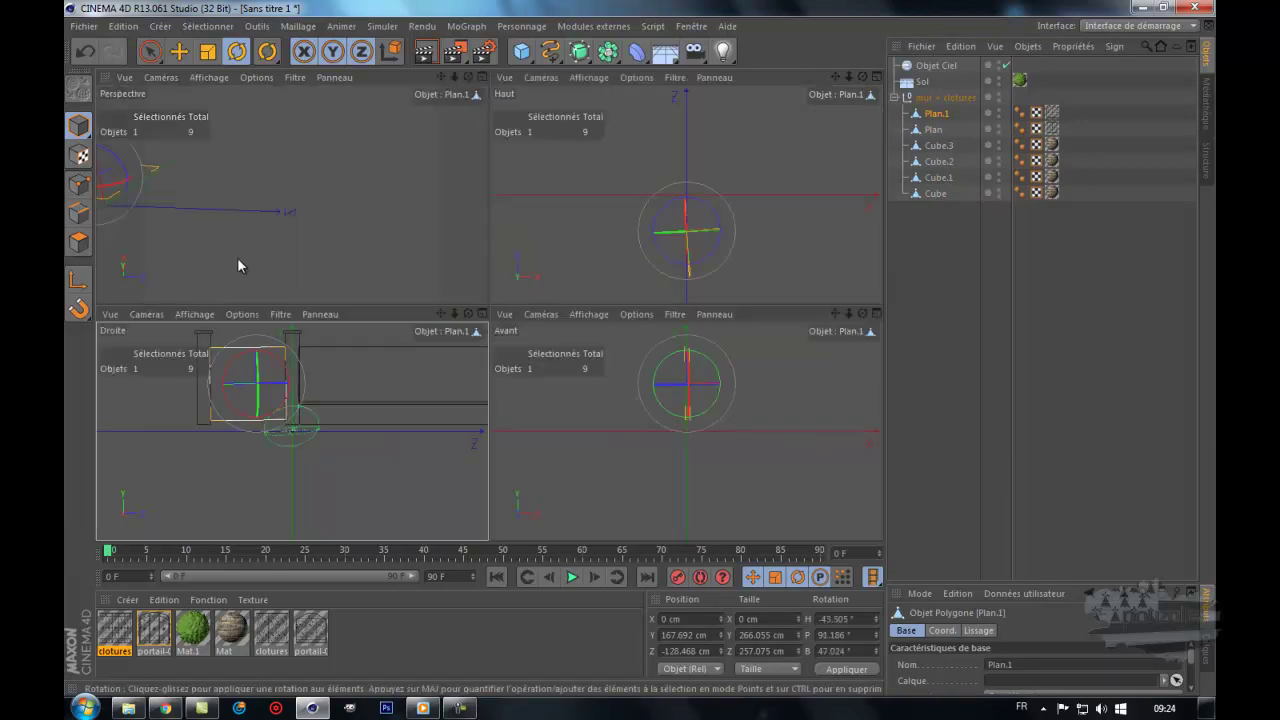
{"action": "middle_click", "coordinate": [236, 257]}
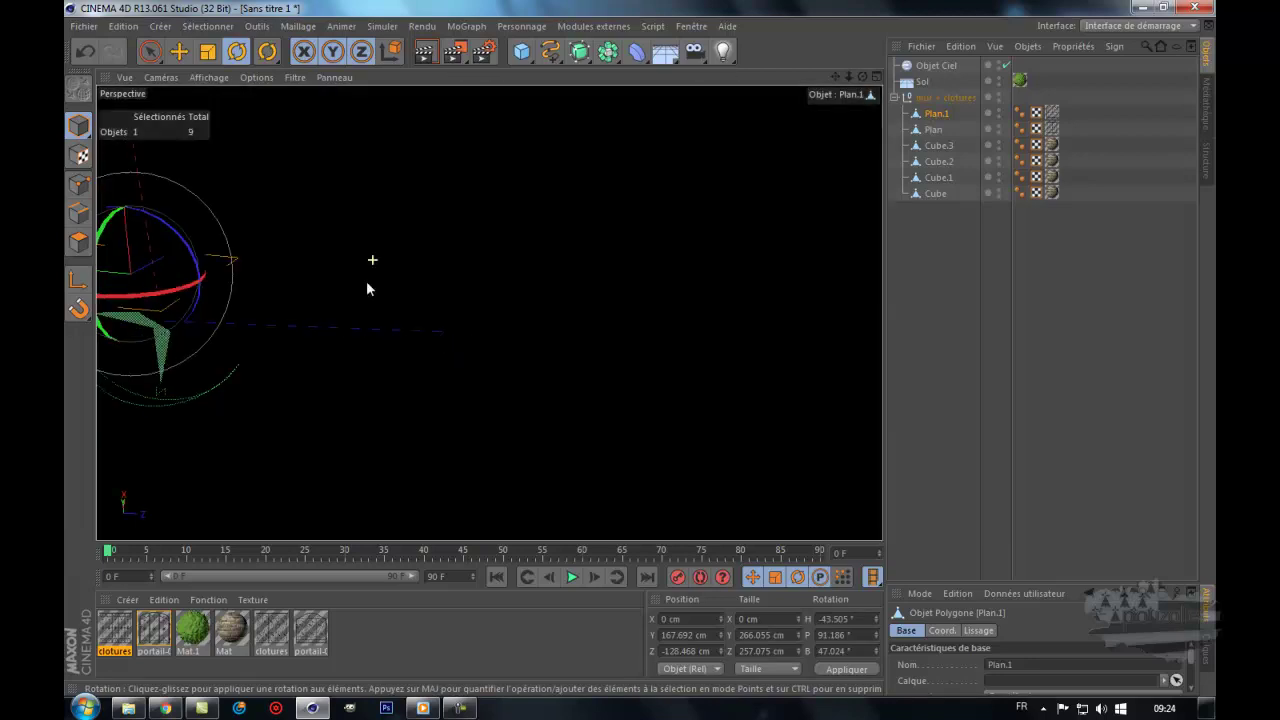
Step: Orbit and zoom the Perspective view onto the arched gate and ironwork fence
{"action": "left_click_drag", "start_coordinate": [364, 289], "coordinate": [376, 331], "text": "alt"}
{"action": "mouse_move", "coordinate": [862, 76]}
{"action": "left_mouse_down"}
{"action": "mouse_move", "coordinate": [639, 358]}
{"action": "mouse_move", "coordinate": [590, 206]}
{"action": "left_mouse_up"}
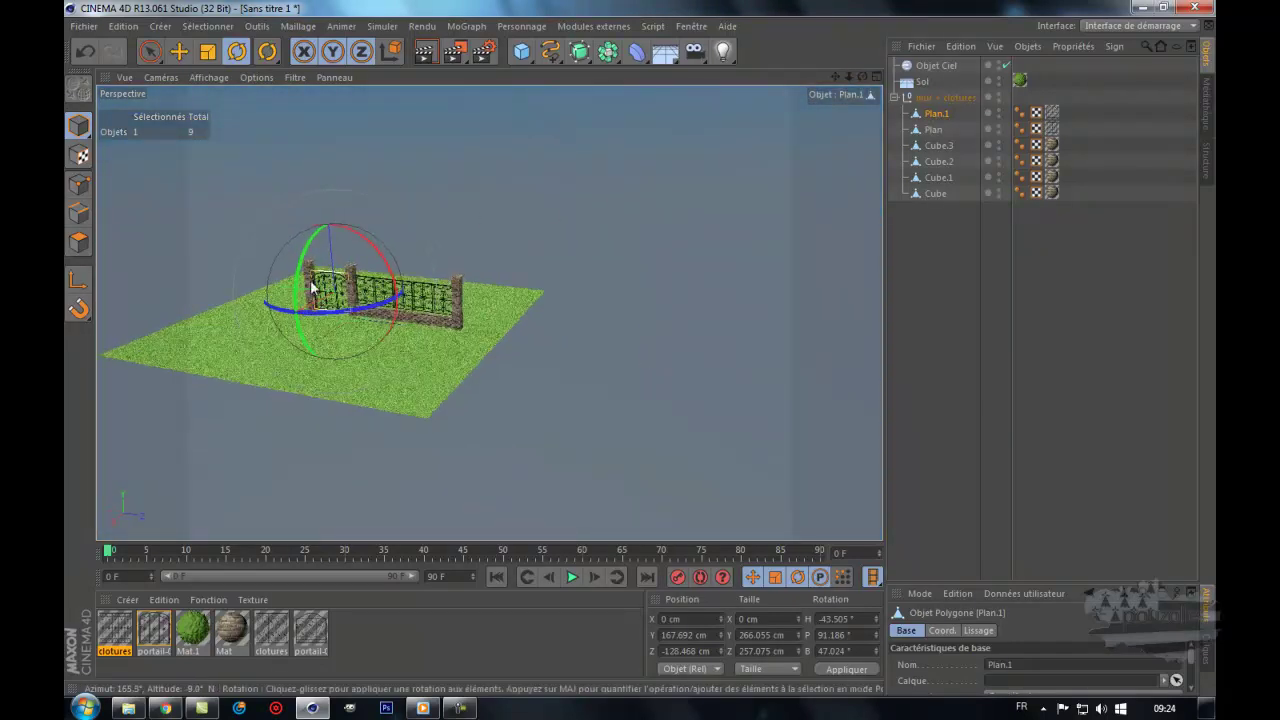
{"action": "scroll", "coordinate": [271, 294], "scroll_direction": "up", "scroll_amount": 2}
{"action": "scroll", "coordinate": [271, 294], "scroll_direction": "up", "scroll_amount": 2}
{"action": "scroll", "coordinate": [271, 294], "scroll_direction": "up", "scroll_amount": 2}
{"action": "scroll", "coordinate": [271, 294], "scroll_direction": "up", "scroll_amount": 3}
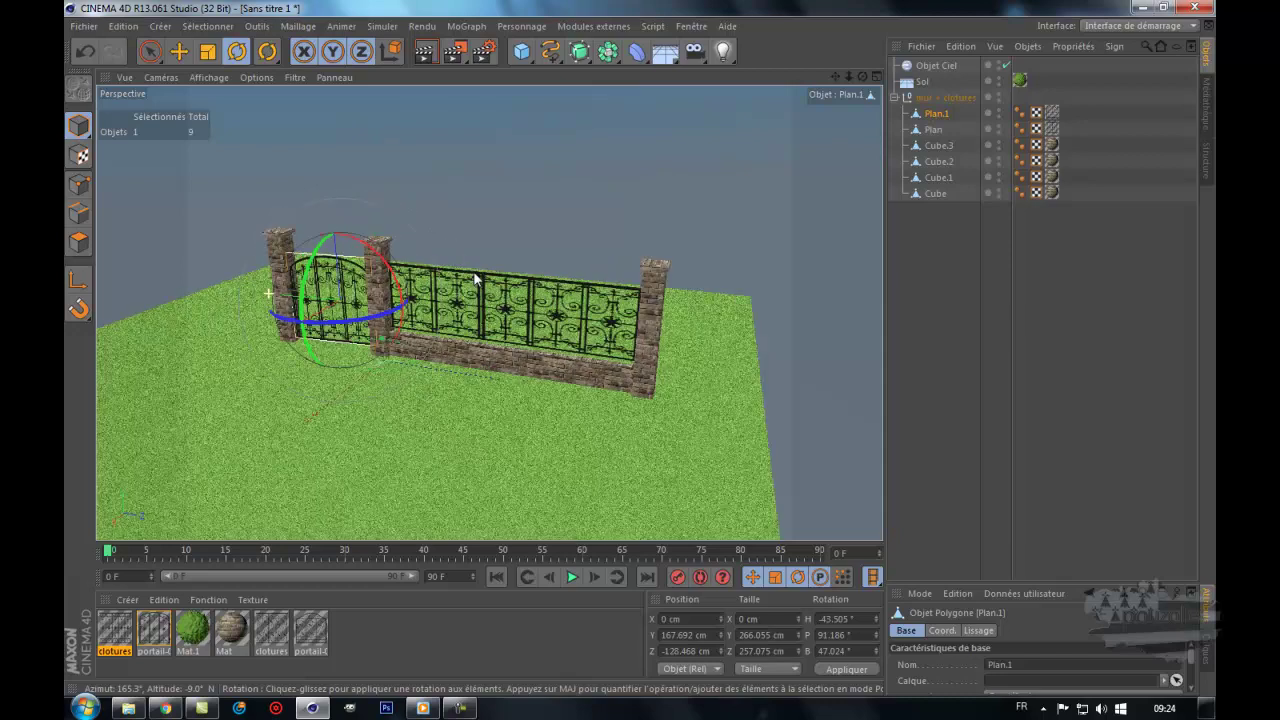
{"action": "scroll", "coordinate": [476, 290], "scroll_direction": "up", "scroll_amount": 2}
{"action": "scroll", "coordinate": [478, 300], "scroll_direction": "up", "scroll_amount": 2}
{"action": "scroll", "coordinate": [478, 305], "scroll_direction": "up", "scroll_amount": 2}
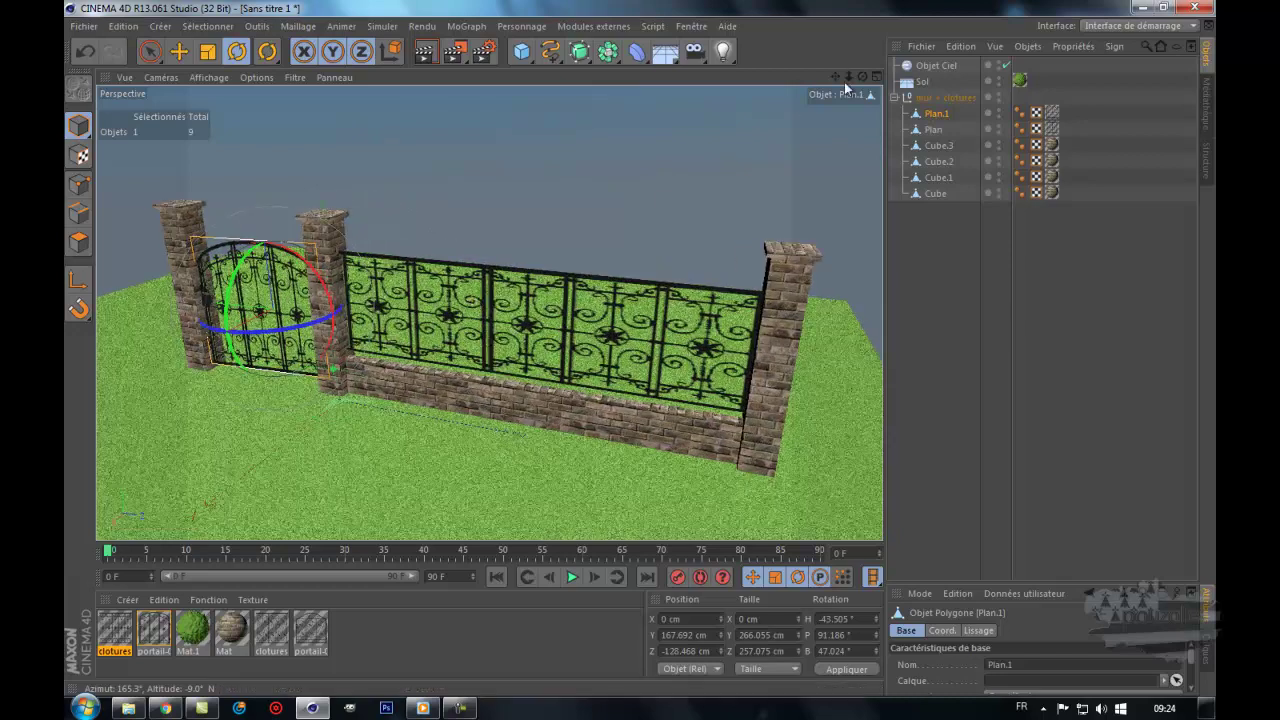
Step: Re-angle the sky to H 97.572°, P 16.117°, B -4.384° and render previews from two camera angles
{"action": "left_click_drag", "start_coordinate": [865, 76], "coordinate": [639, 348]}
{"action": "left_click", "coordinate": [908, 66]}
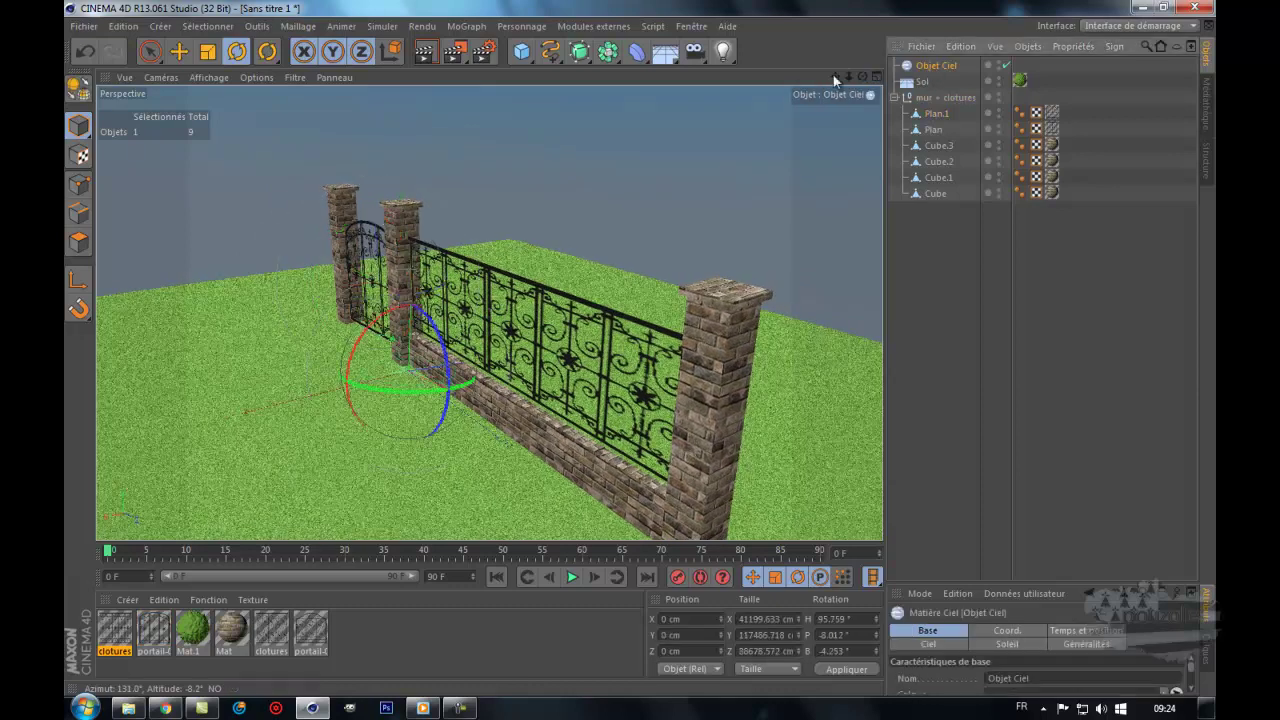
{"action": "left_click_drag", "start_coordinate": [374, 328], "coordinate": [366, 349]}
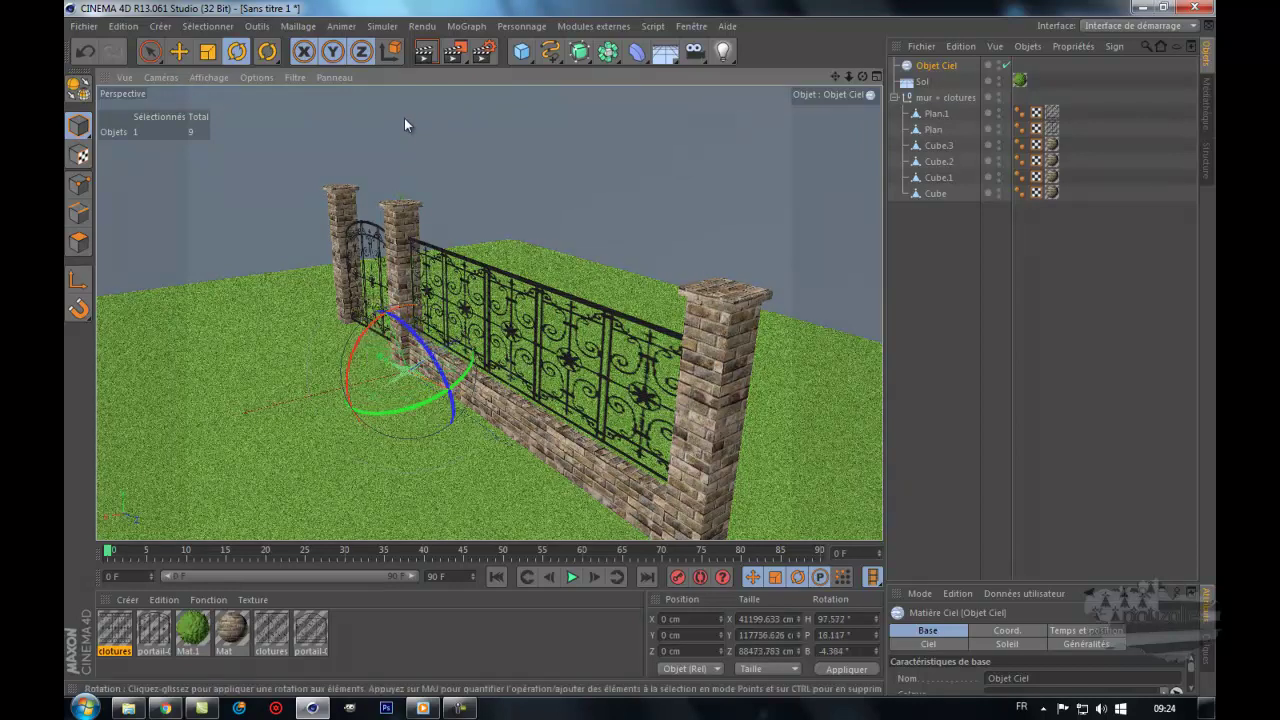
{"action": "left_click", "coordinate": [425, 52]}
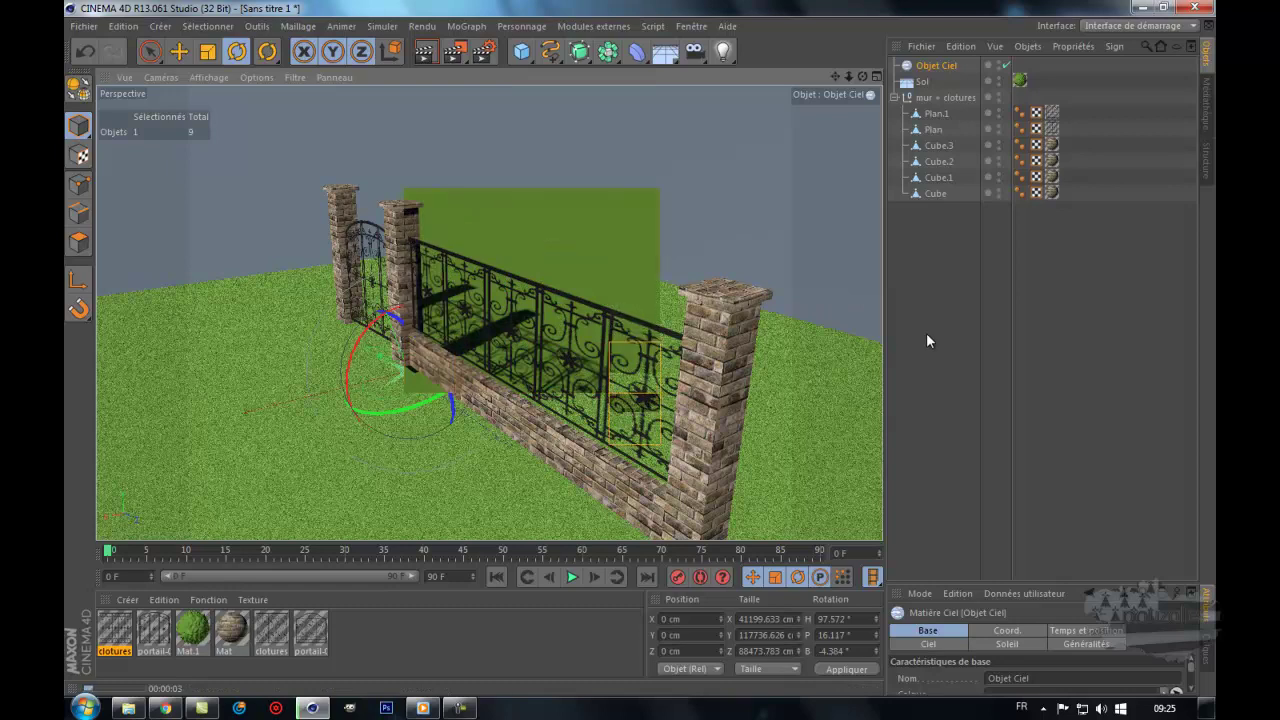
{"action": "mouse_move", "coordinate": [862, 77]}
{"action": "left_mouse_down"}
{"action": "mouse_move", "coordinate": [620, 346]}
{"action": "mouse_move", "coordinate": [640, 348]}
{"action": "left_mouse_up"}
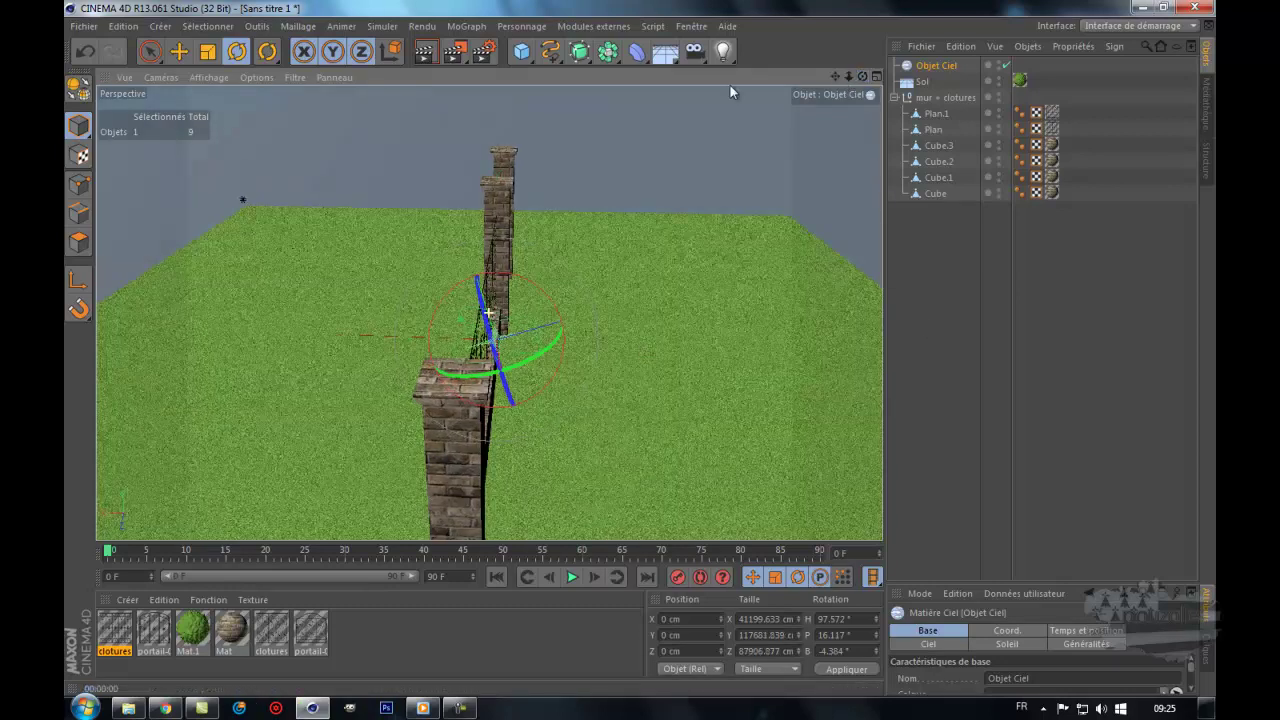
{"action": "left_click", "coordinate": [425, 51]}
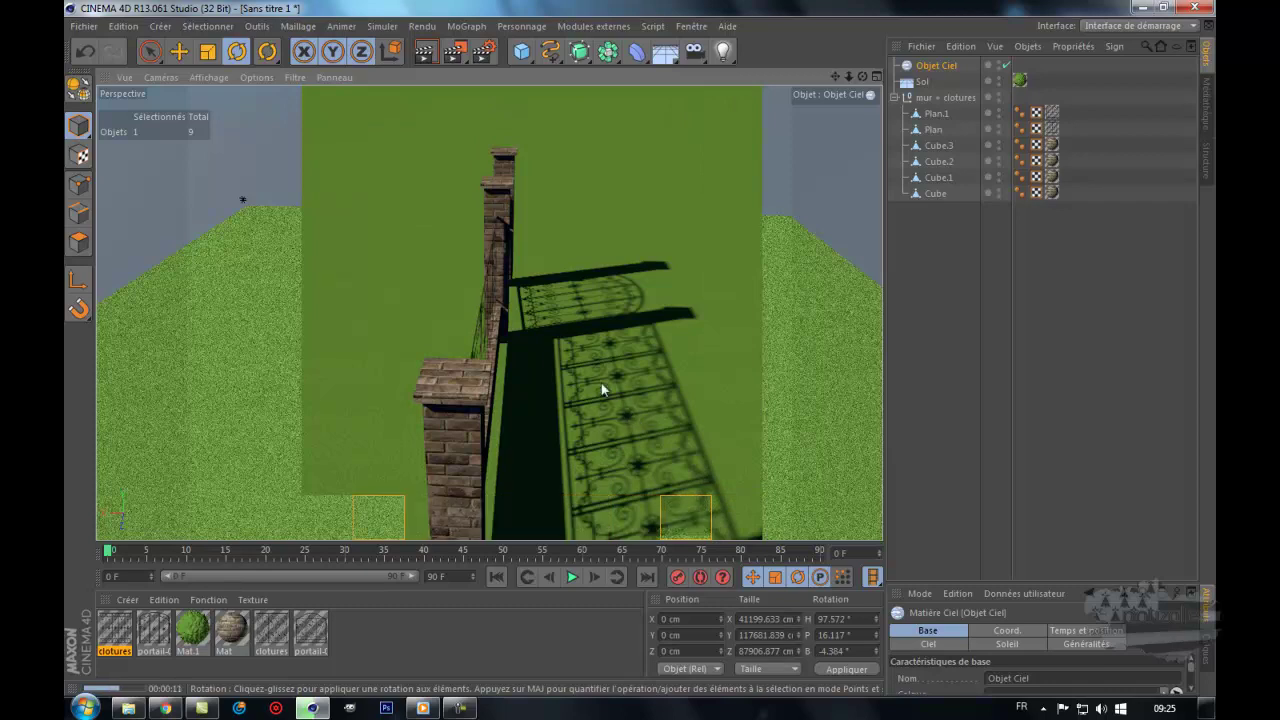
{"action": "left_click", "coordinate": [935, 66]}
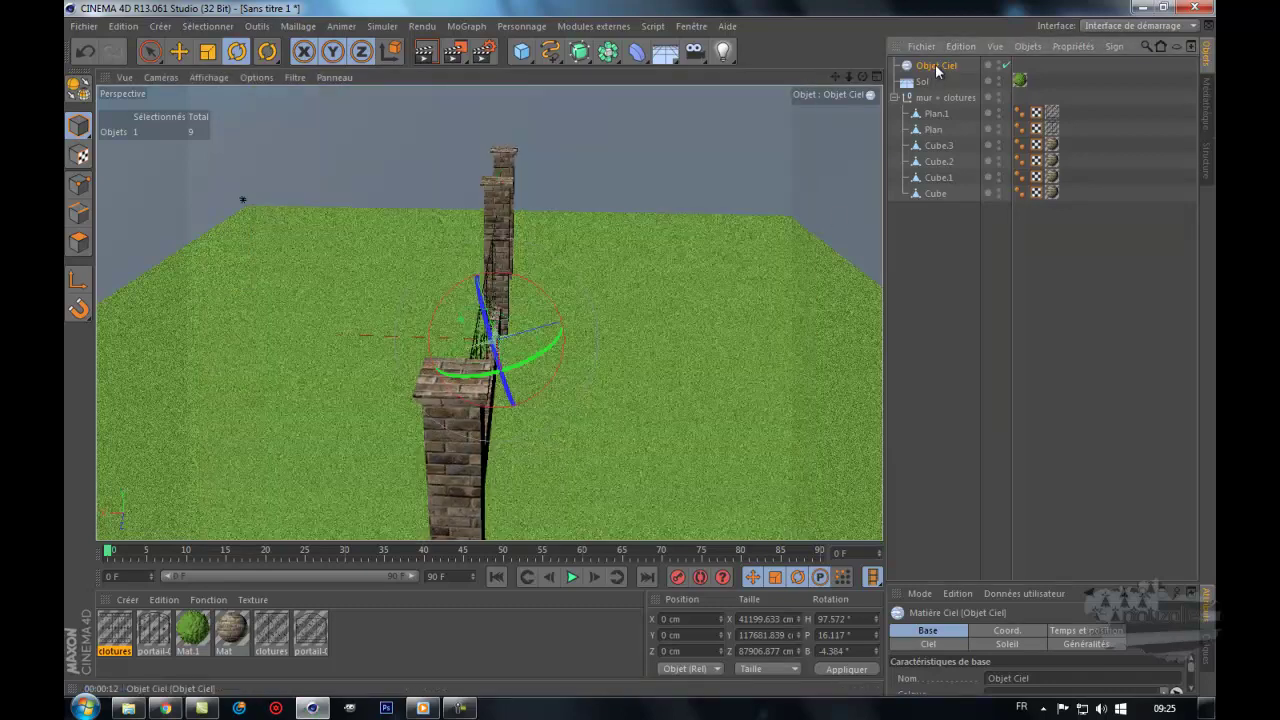
Step: Delete the sky object and reframe the view to face the fence
{"action": "key", "text": "Delete"}
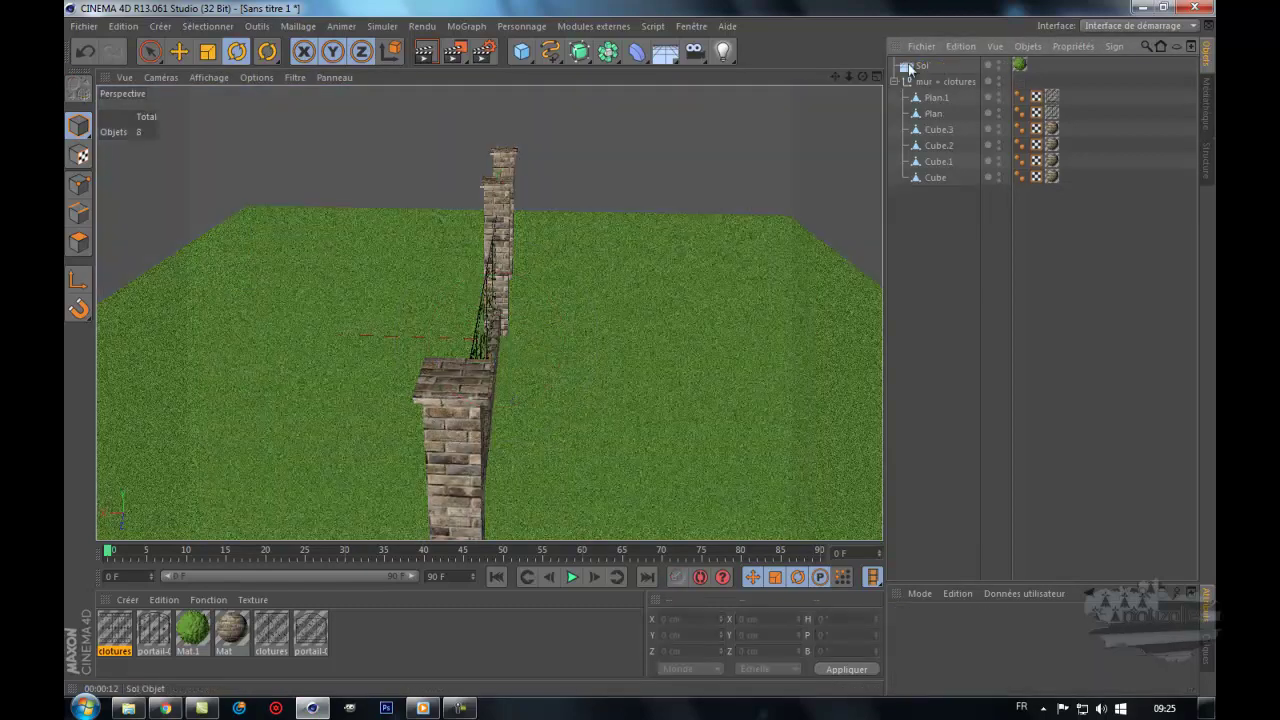
{"action": "left_click_drag", "start_coordinate": [863, 78], "coordinate": [648, 349]}
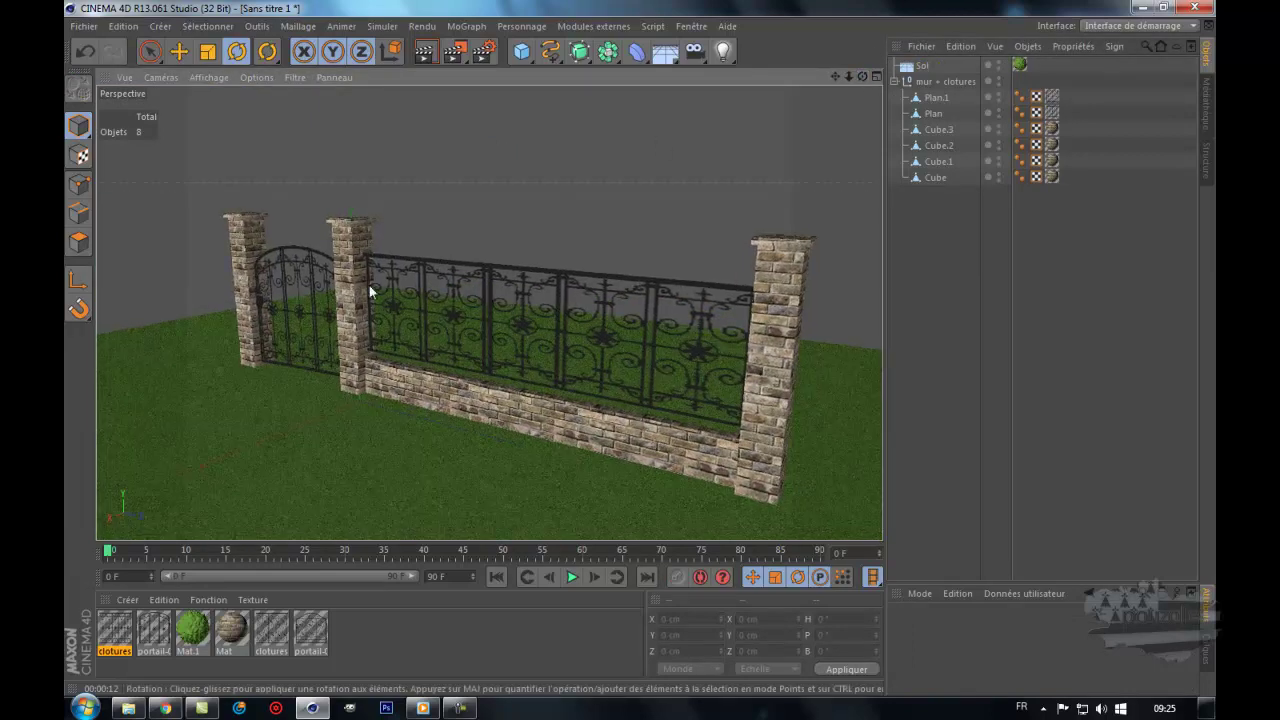
{"action": "left_click_drag", "start_coordinate": [861, 77], "coordinate": [642, 345]}
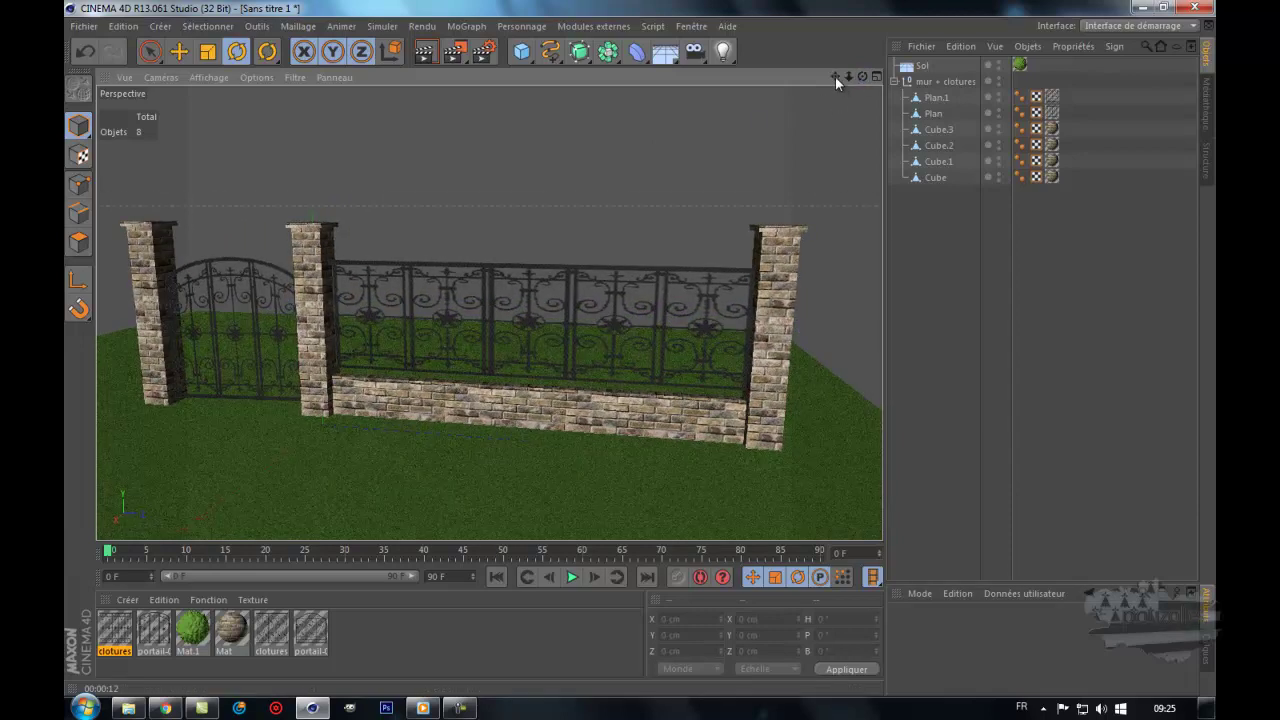
{"action": "left_click_drag", "start_coordinate": [835, 77], "coordinate": [641, 348]}
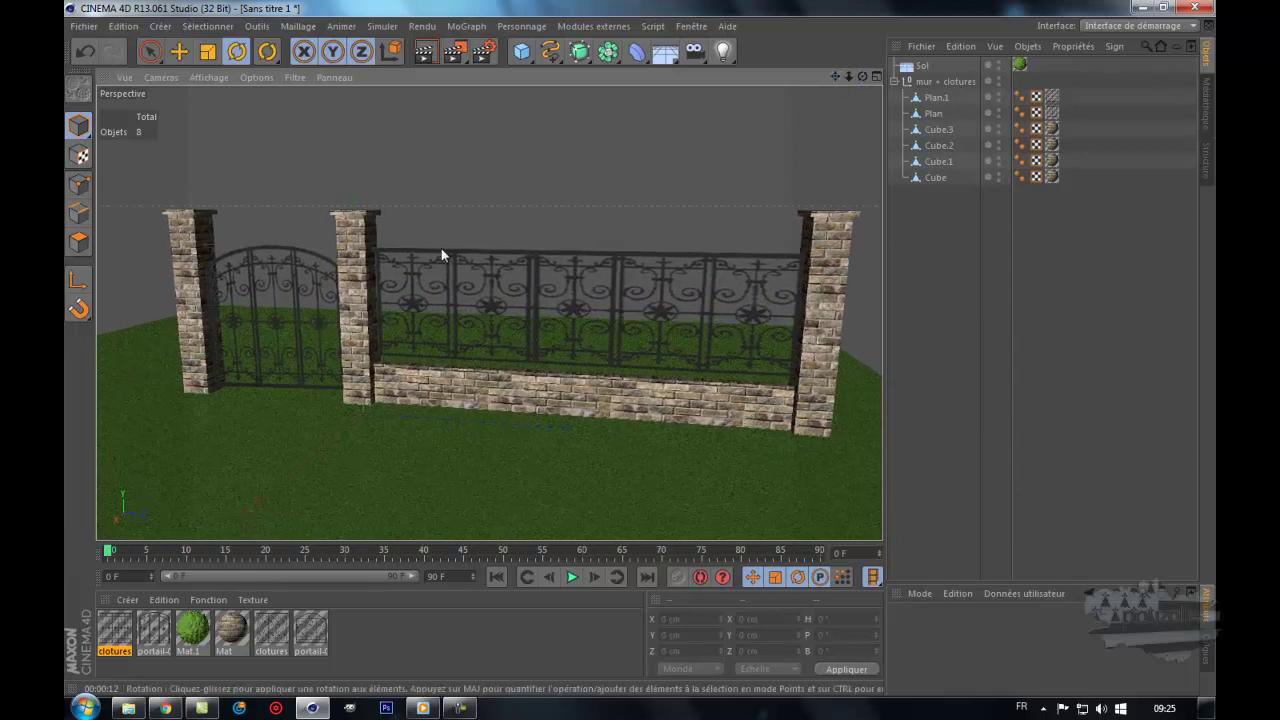
{"action": "scroll", "coordinate": [298, 317], "scroll_direction": "up", "scroll_amount": 2}
{"action": "scroll", "coordinate": [295, 320], "scroll_direction": "up", "scroll_amount": 2}
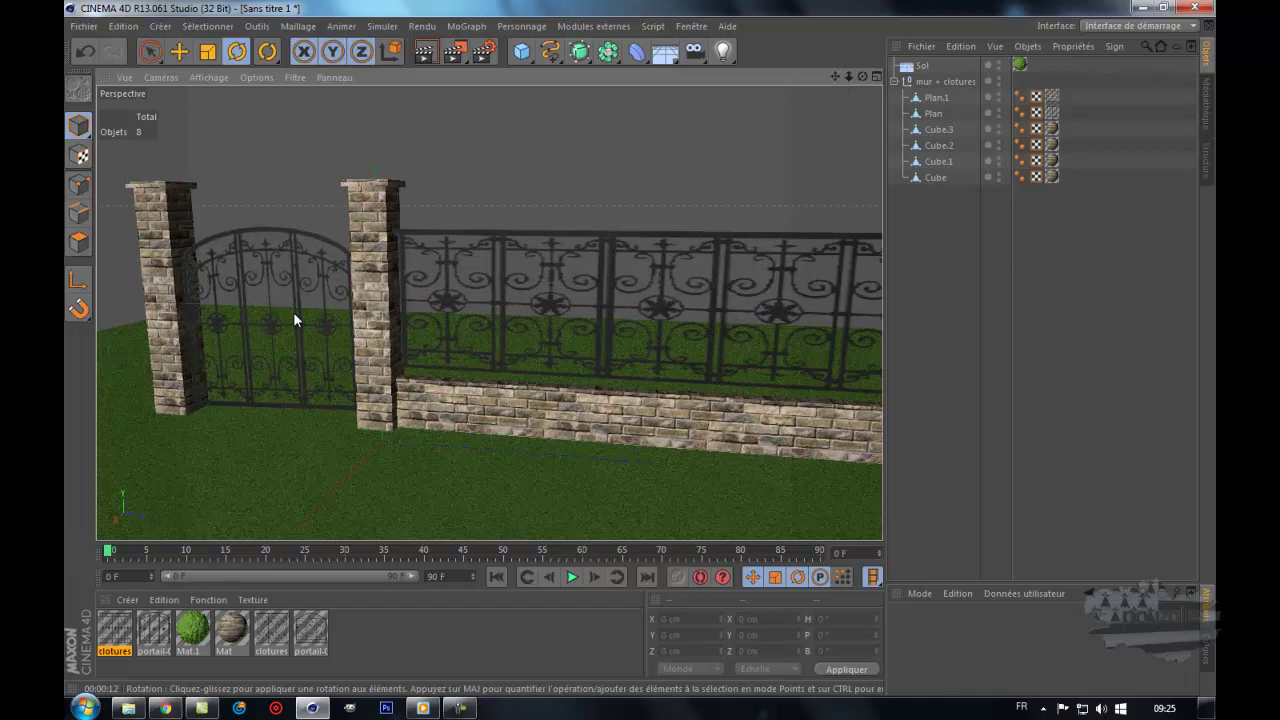
{"action": "scroll", "coordinate": [294, 315], "scroll_direction": "up", "scroll_amount": 2}
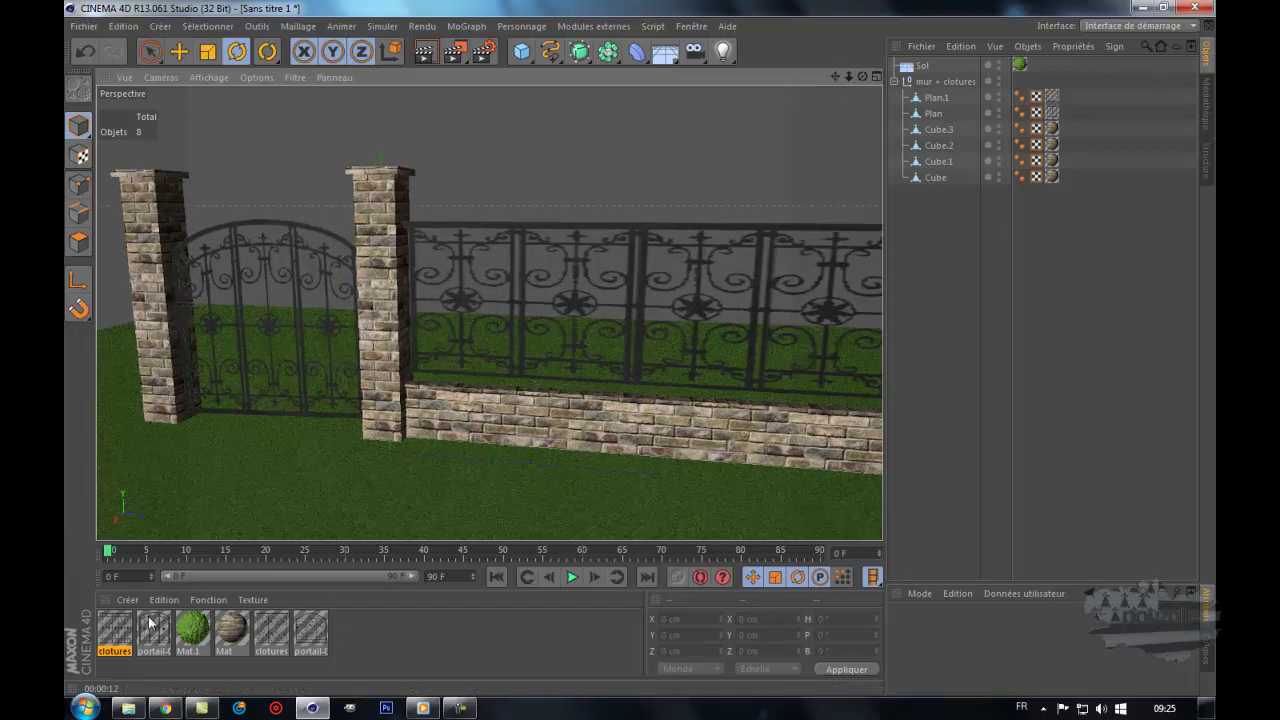
Step: Delete the duplicate clotures and portail materials
{"action": "left_click", "coordinate": [300, 638]}
{"action": "left_click", "coordinate": [280, 634], "text": "shift"}
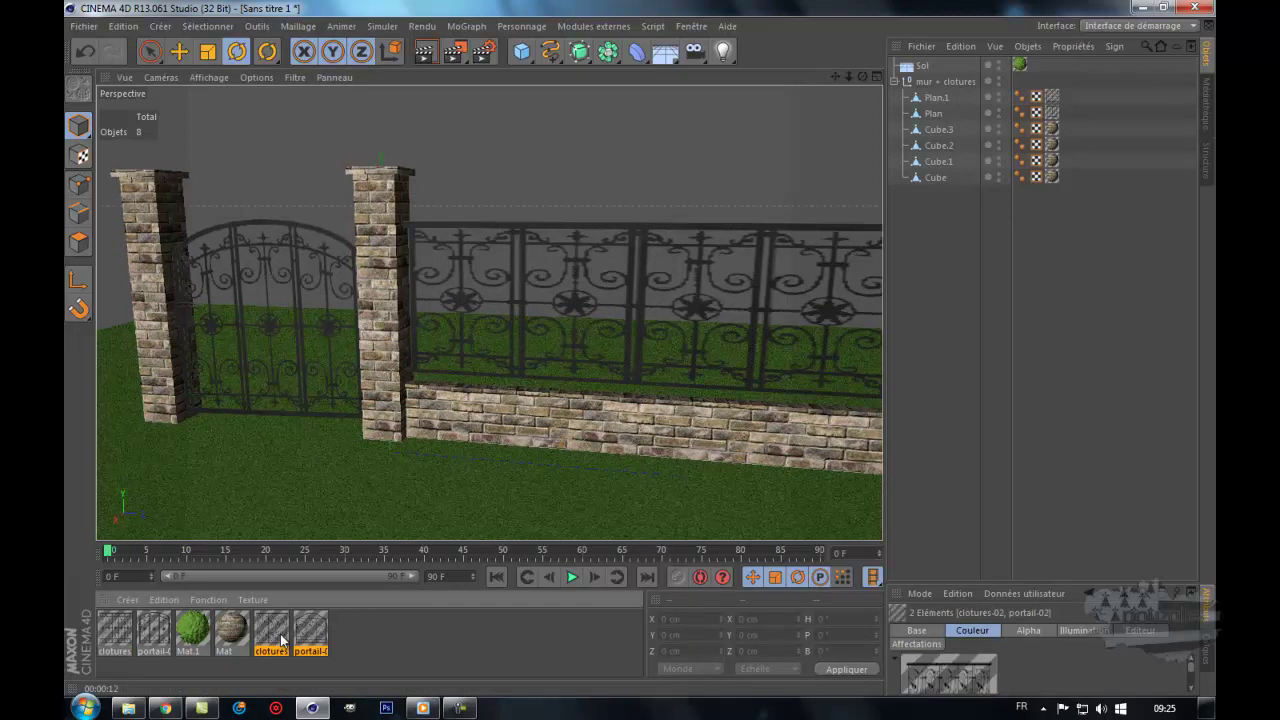
{"action": "key", "text": "Delete"}
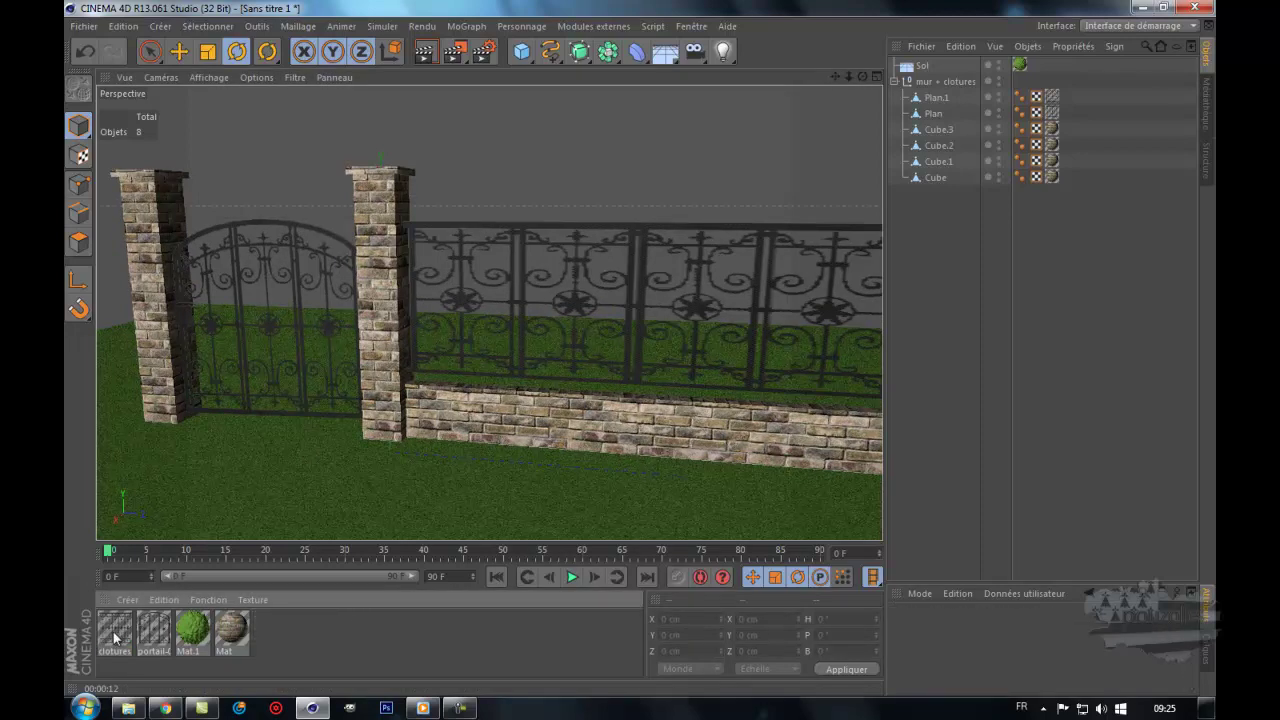
Step: Load the green vieille-fin-peinte image as the clotures material's colour texture, without copying it
{"action": "double_click", "coordinate": [114, 638]}
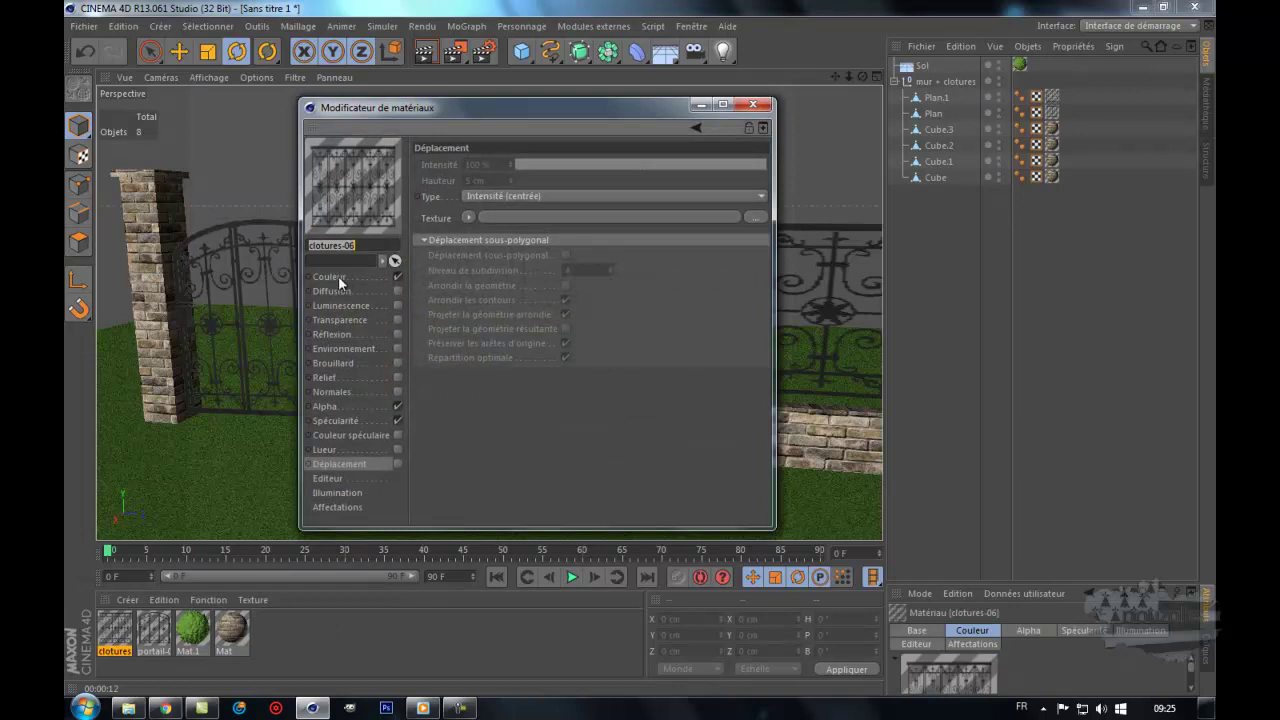
{"action": "left_click", "coordinate": [343, 278]}
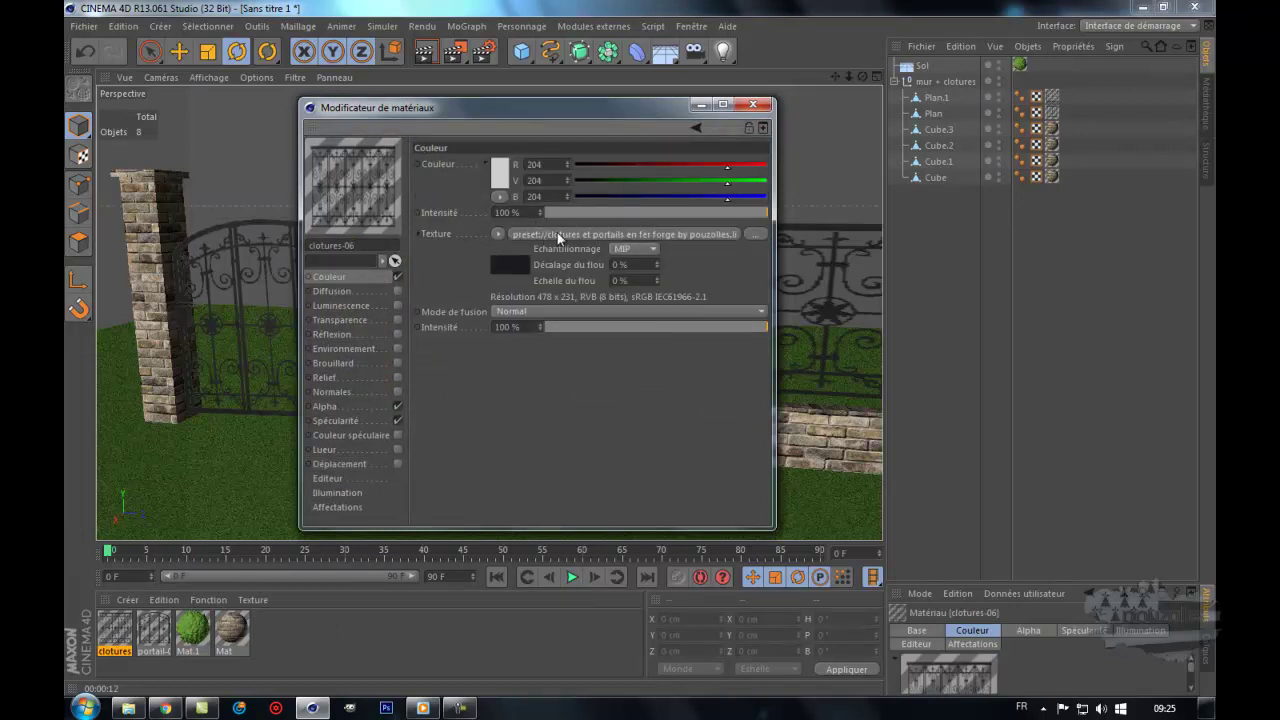
{"action": "left_click", "coordinate": [755, 234]}
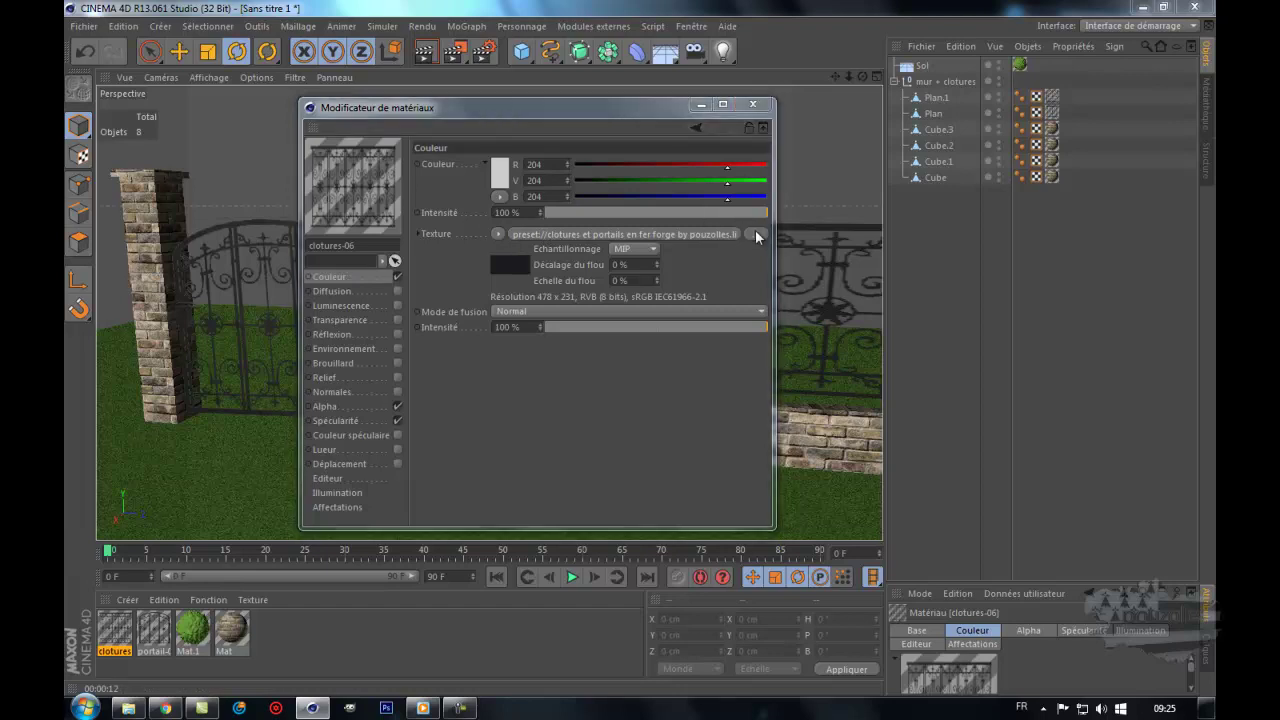
{"action": "left_click_drag", "start_coordinate": [866, 294], "coordinate": [878, 385]}
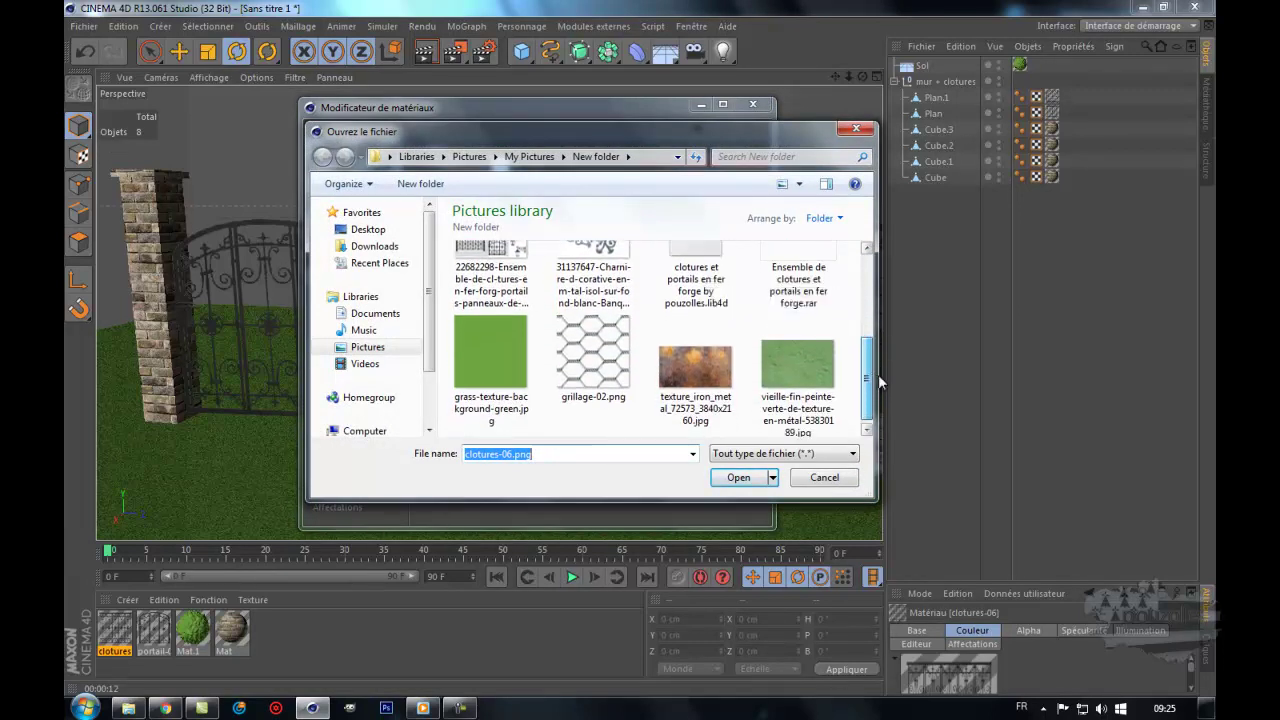
{"action": "double_click", "coordinate": [790, 370]}
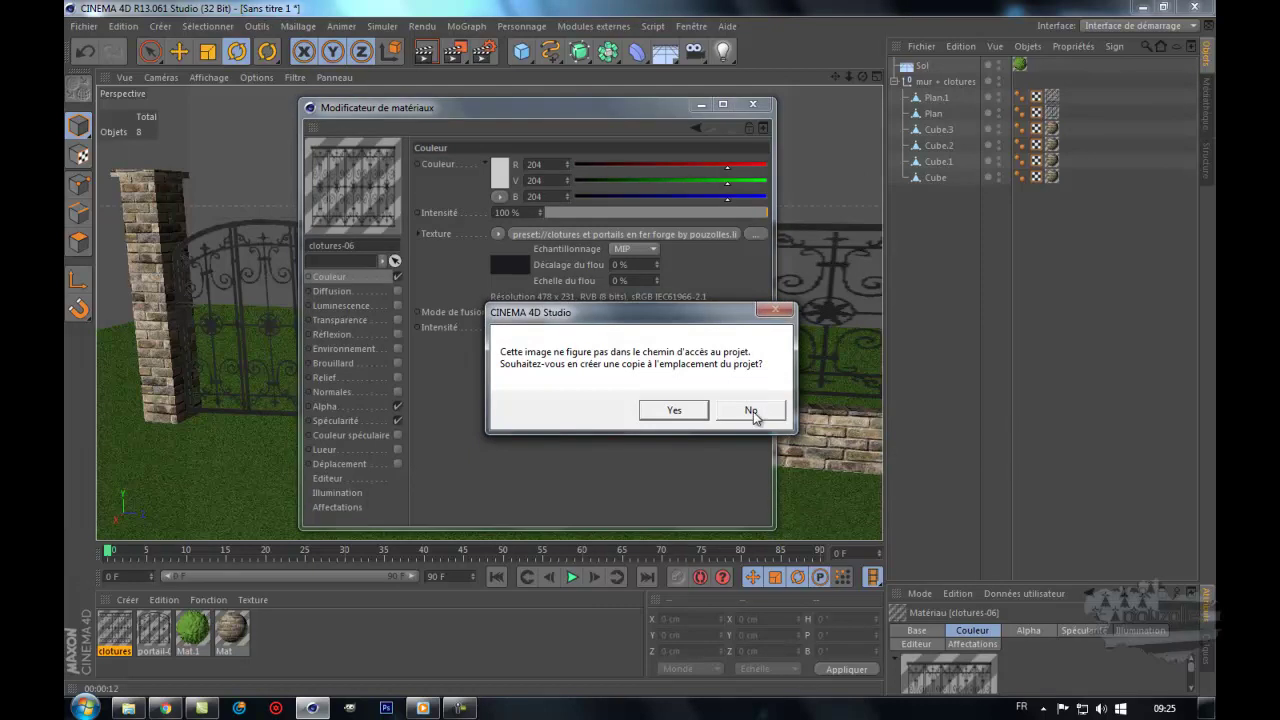
{"action": "left_click", "coordinate": [752, 410]}
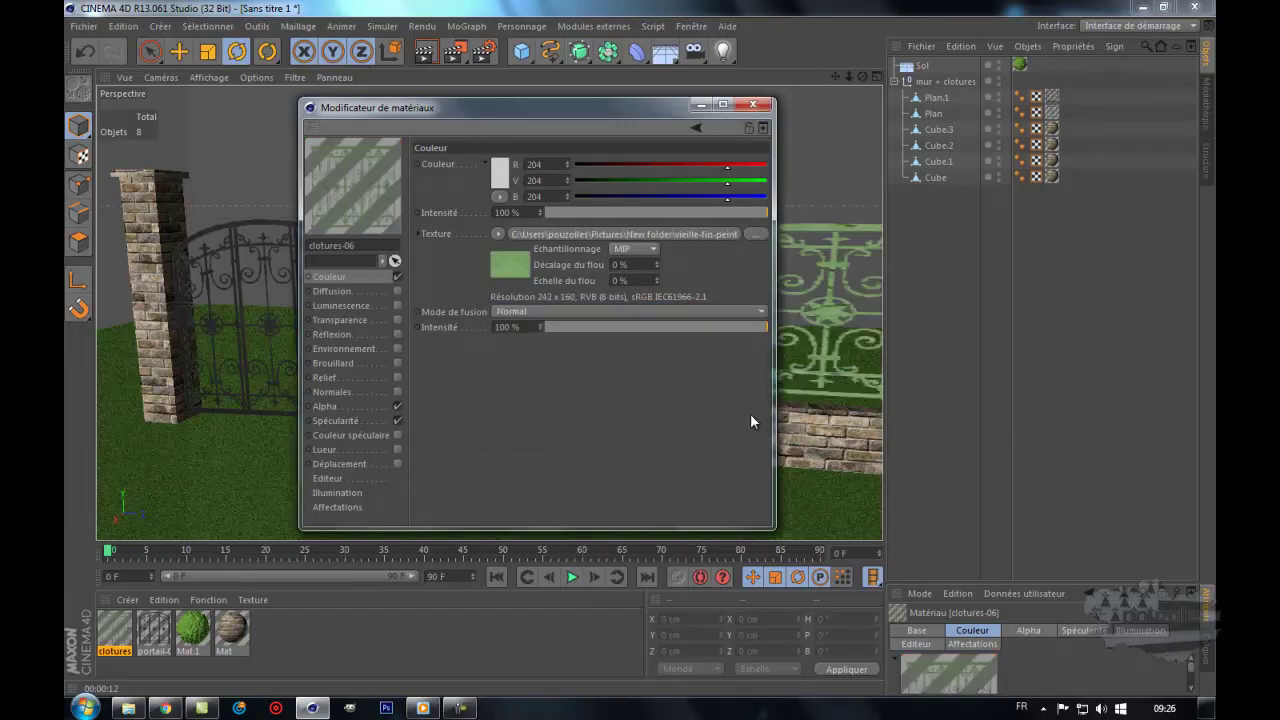
Step: Load the same green painted-metal image into portail-04's colour texture
{"action": "left_click", "coordinate": [150, 634]}
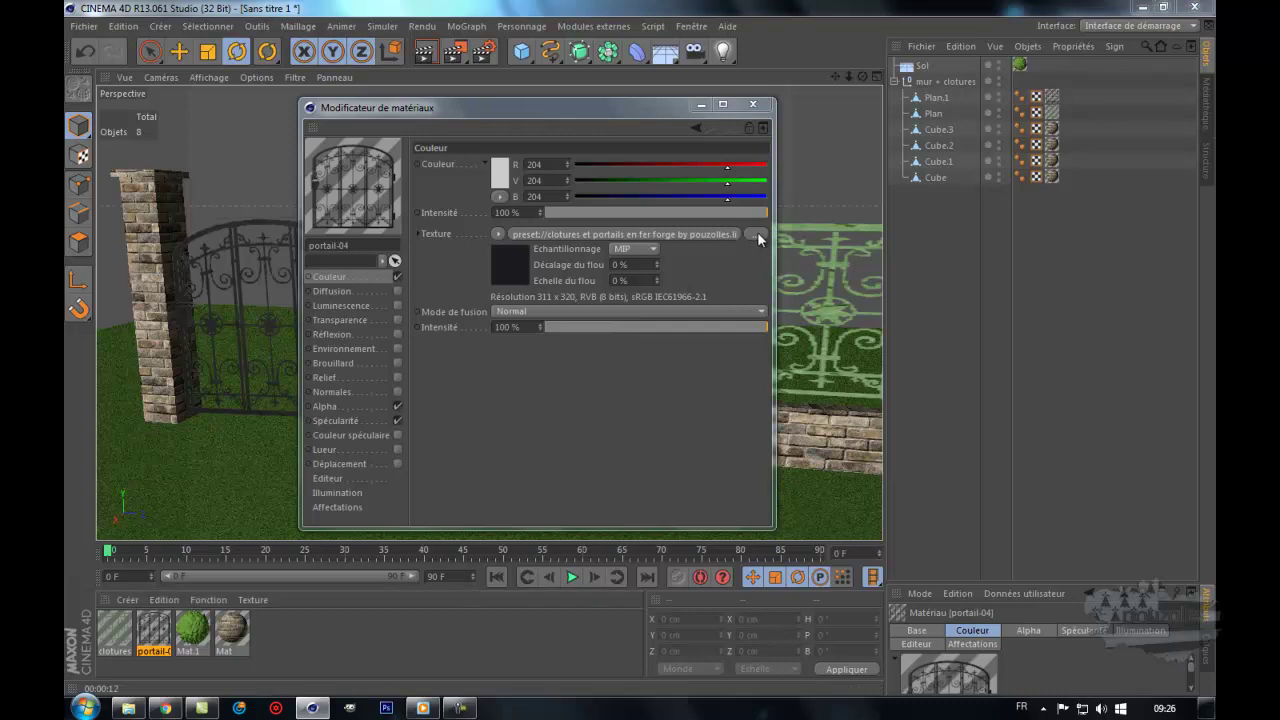
{"action": "left_click", "coordinate": [757, 235]}
{"action": "scroll", "coordinate": [873, 390], "scroll_direction": "down", "scroll_amount": 2}
{"action": "scroll", "coordinate": [873, 390], "scroll_direction": "down", "scroll_amount": 1}
{"action": "double_click", "coordinate": [799, 376]}
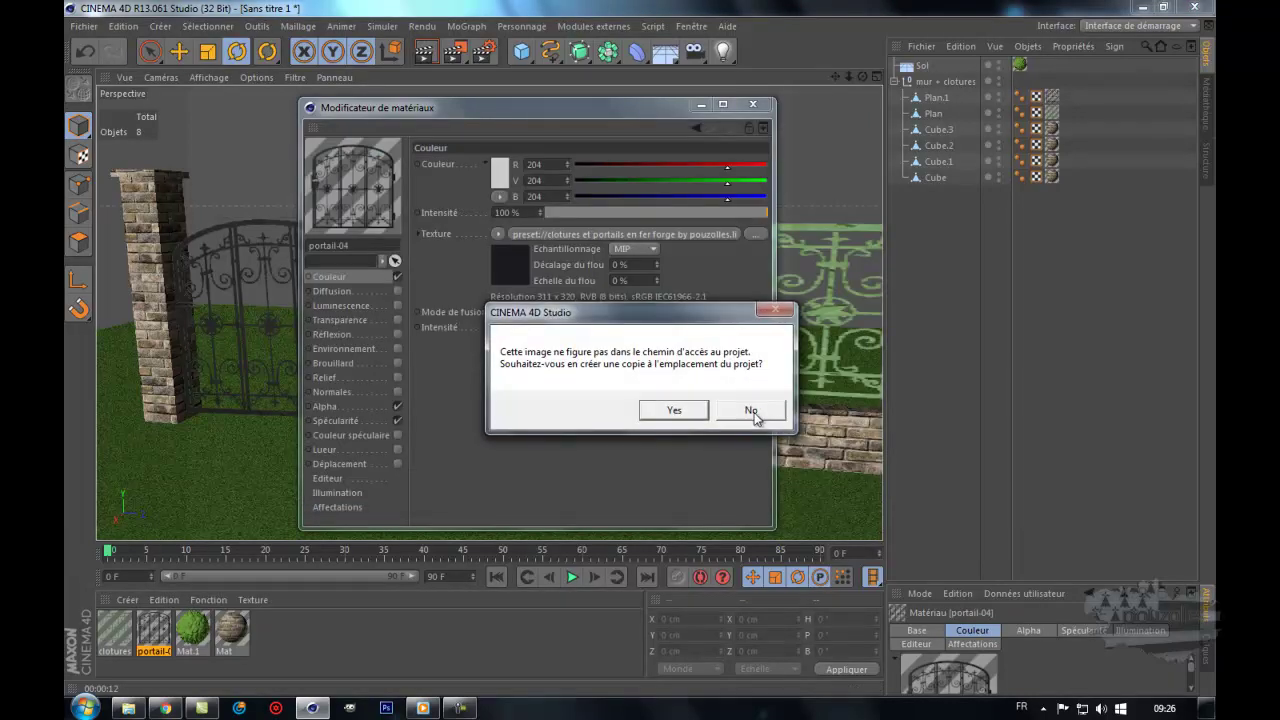
{"action": "left_click", "coordinate": [752, 410]}
{"action": "mouse_move", "coordinate": [663, 104]}
{"action": "left_mouse_down"}
{"action": "mouse_move", "coordinate": [1090, 371]}
{"action": "mouse_move", "coordinate": [933, 489]}
{"action": "left_mouse_up"}
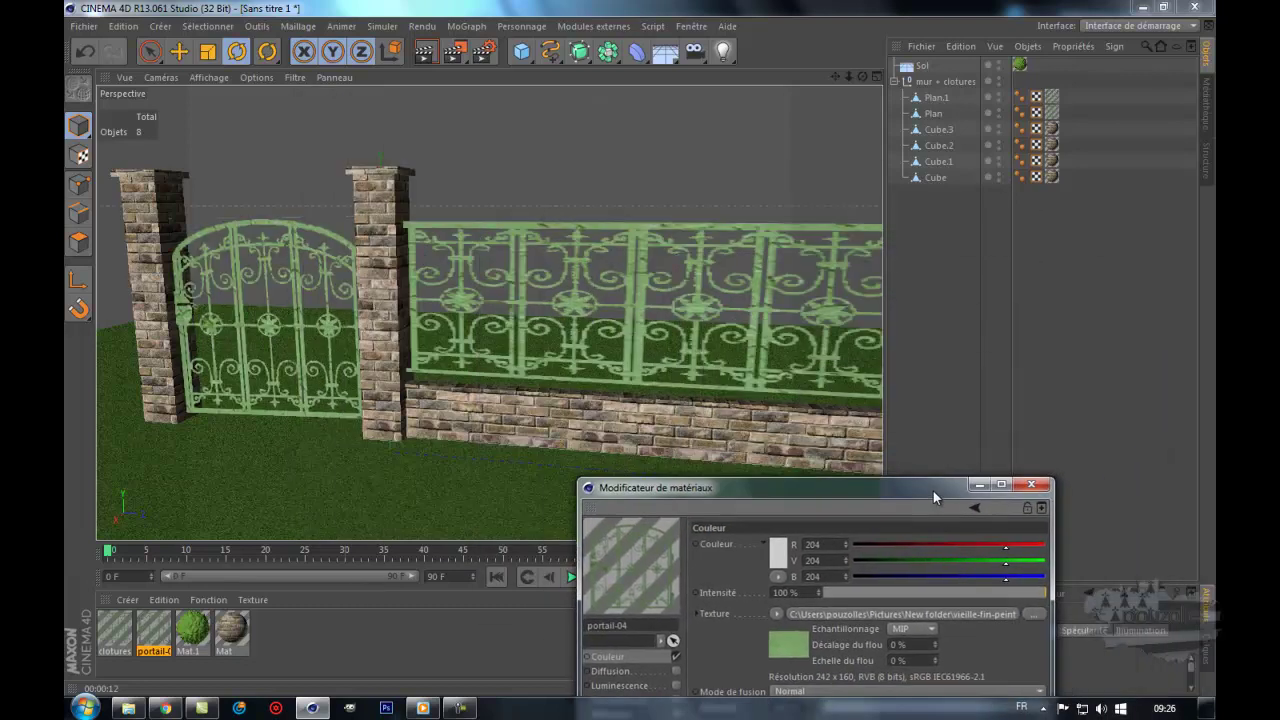
Step: Render a check, then clear portail-04's image texture with Effacer
{"action": "left_click", "coordinate": [427, 52]}
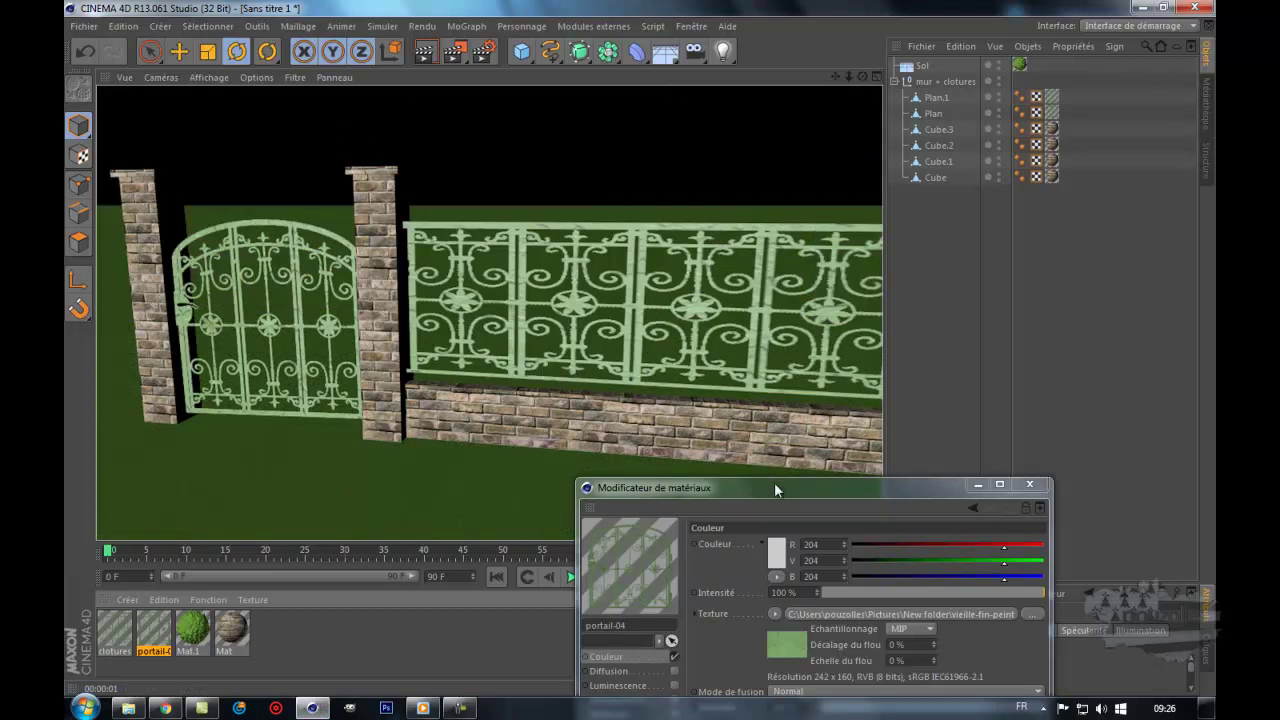
{"action": "left_click_drag", "start_coordinate": [774, 486], "coordinate": [789, 132]}
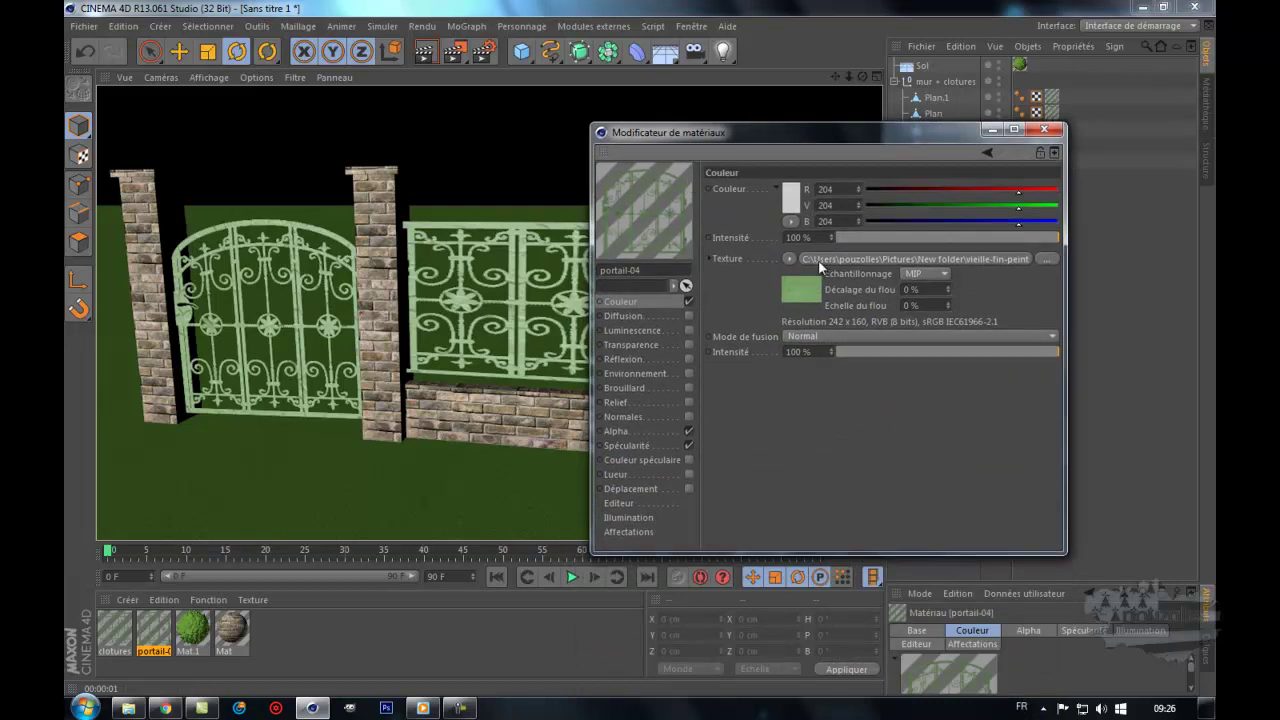
{"action": "left_click", "coordinate": [1047, 260]}
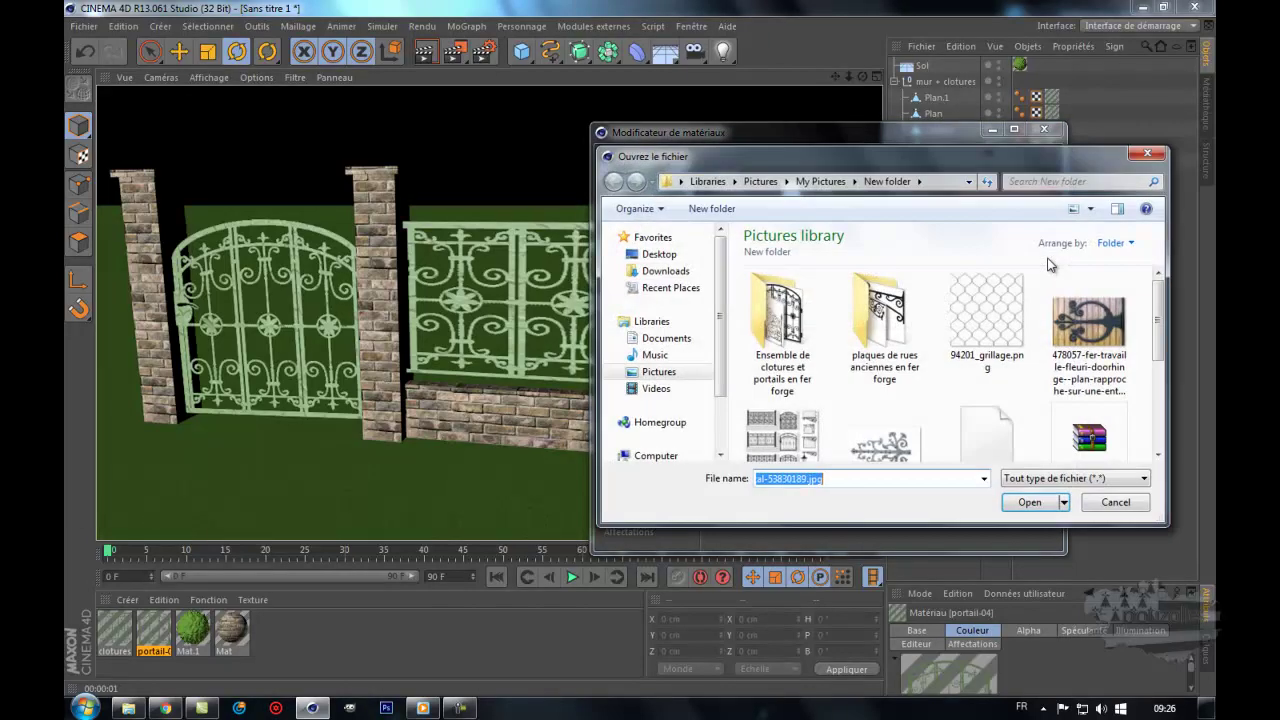
{"action": "left_click", "coordinate": [1147, 155]}
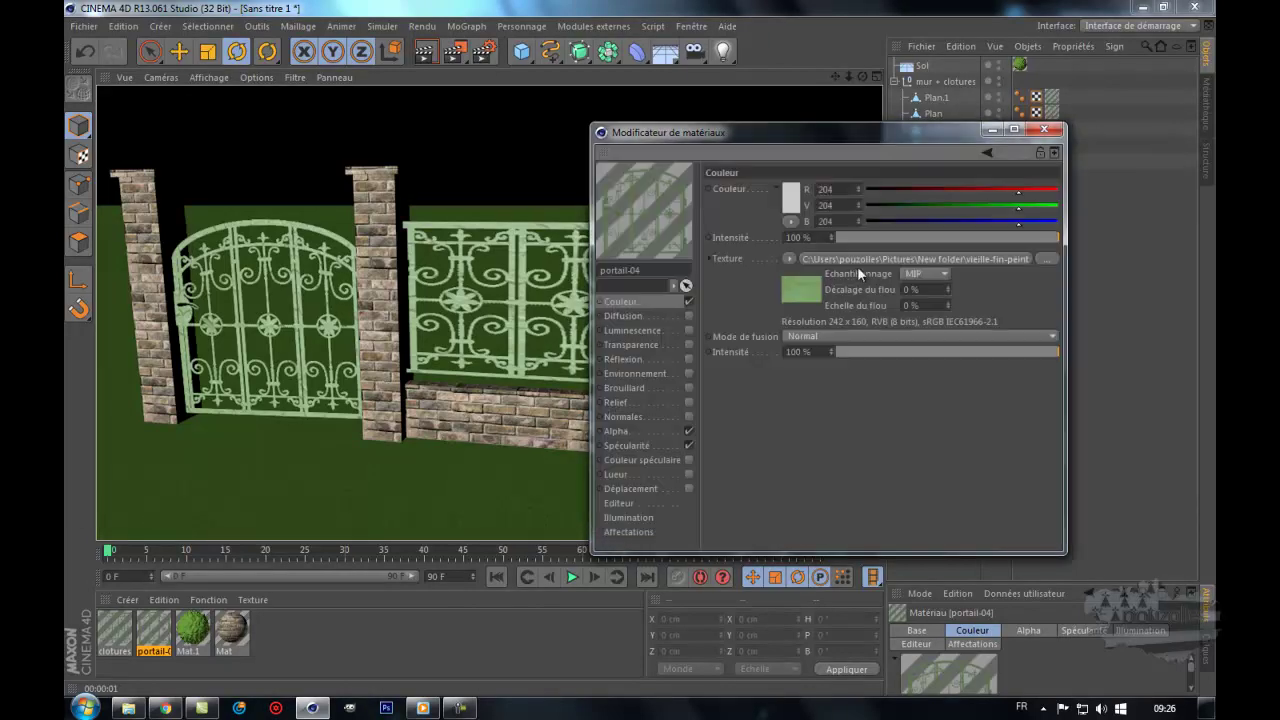
{"action": "left_click", "coordinate": [798, 257]}
{"action": "left_click", "coordinate": [798, 268]}
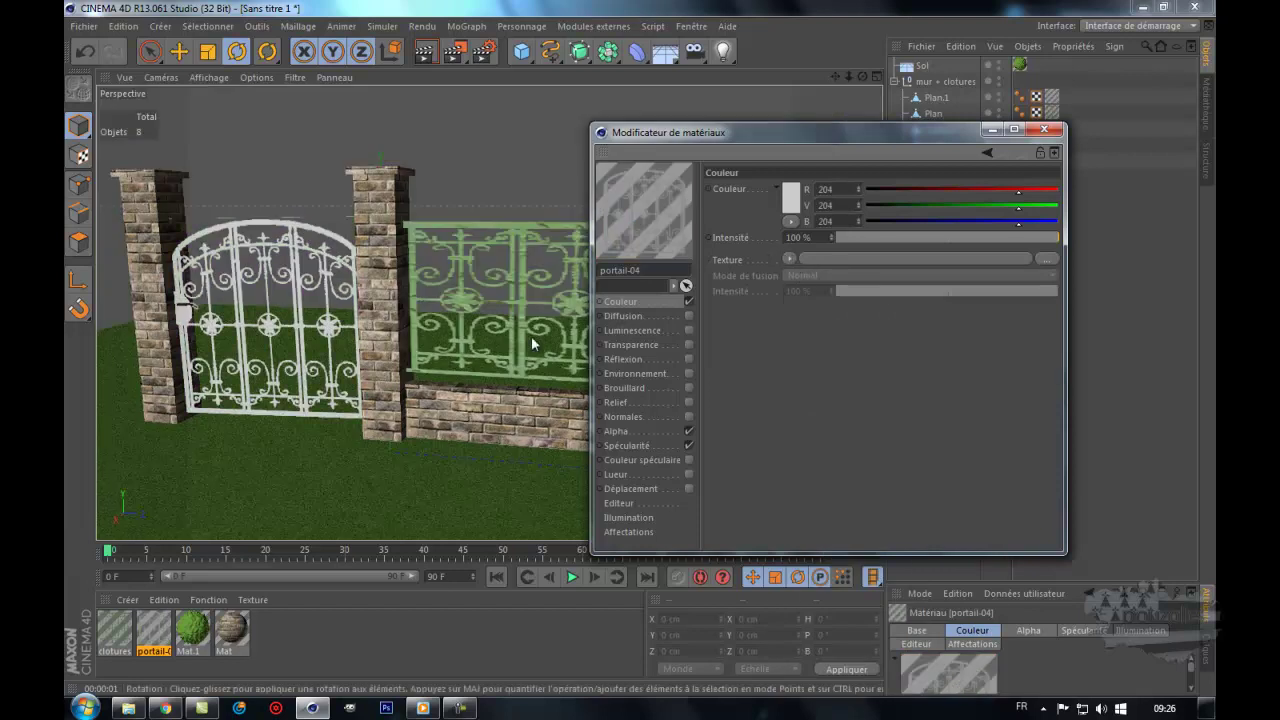
Step: Set the gate colour to dark green (R 17, V 52, B 16, hue 118°)
{"action": "left_click", "coordinate": [790, 198]}
{"action": "left_click", "coordinate": [797, 136]}
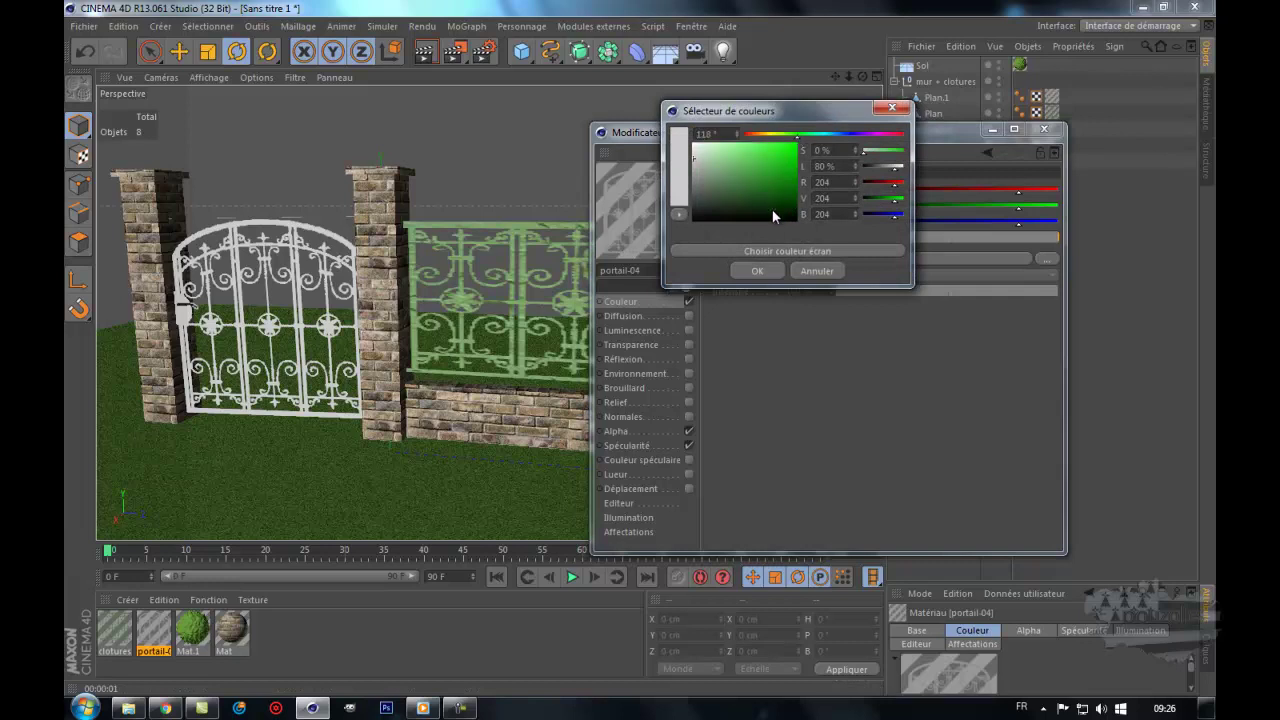
{"action": "left_click", "coordinate": [763, 205]}
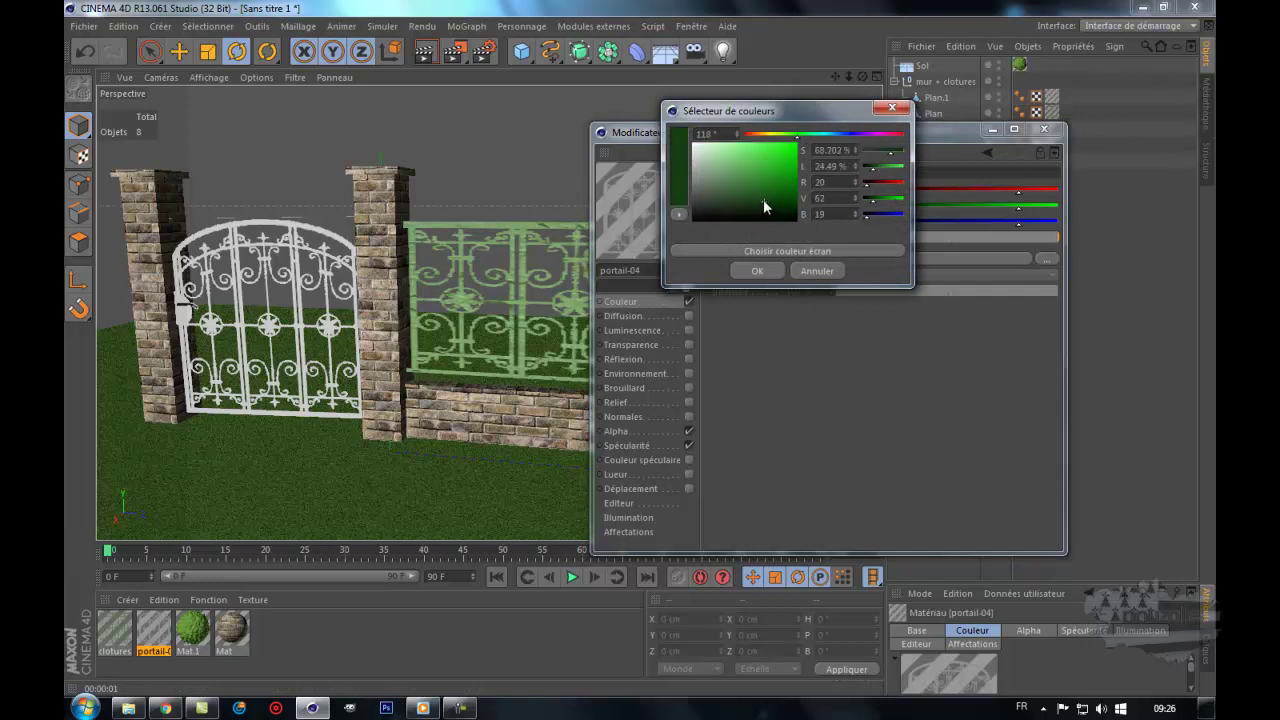
{"action": "left_click", "coordinate": [767, 275]}
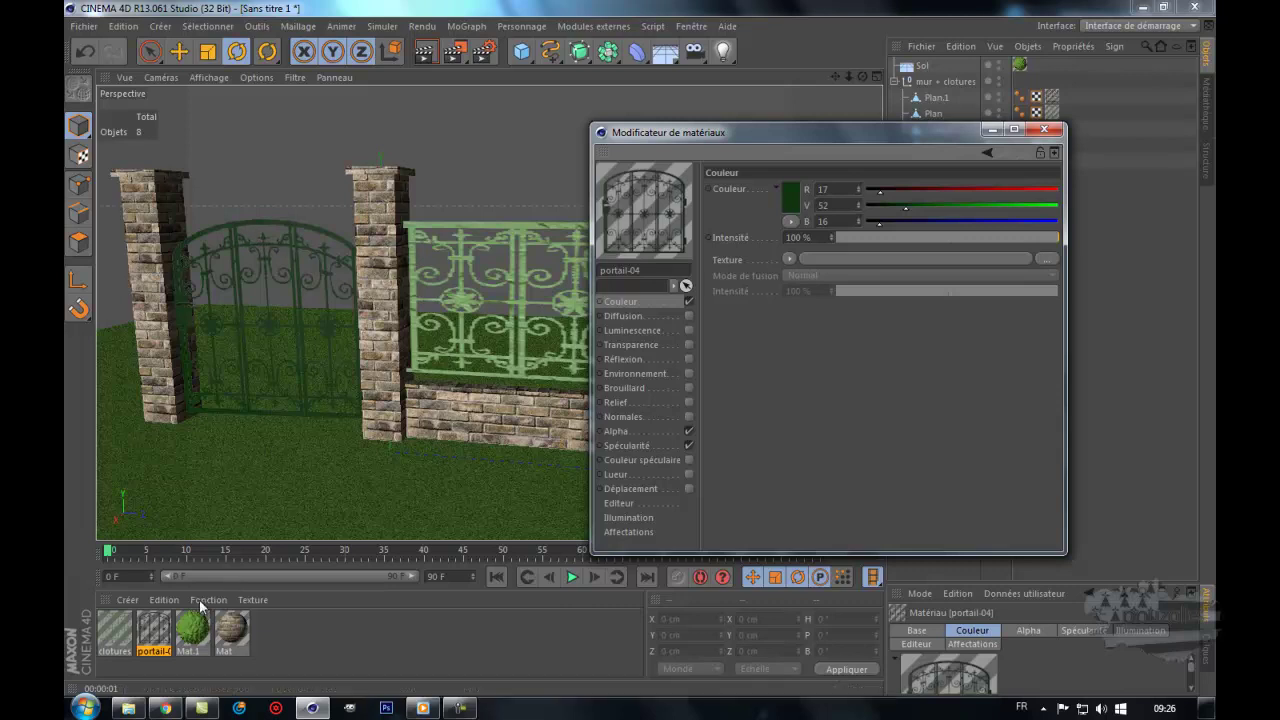
Step: Load the 478 x 231 clotures-06.png wrought-iron image into the clotures material's colour texture
{"action": "left_click", "coordinate": [165, 636]}
{"action": "left_click", "coordinate": [115, 632]}
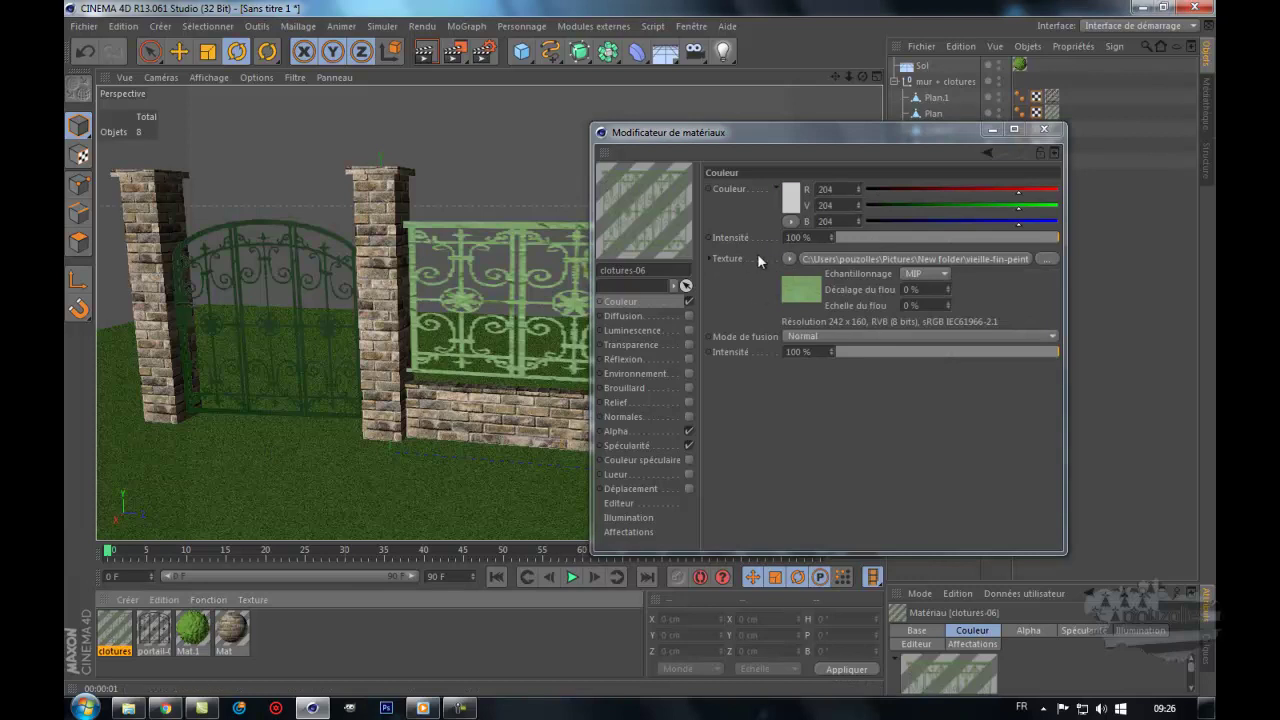
{"action": "left_click", "coordinate": [1047, 260]}
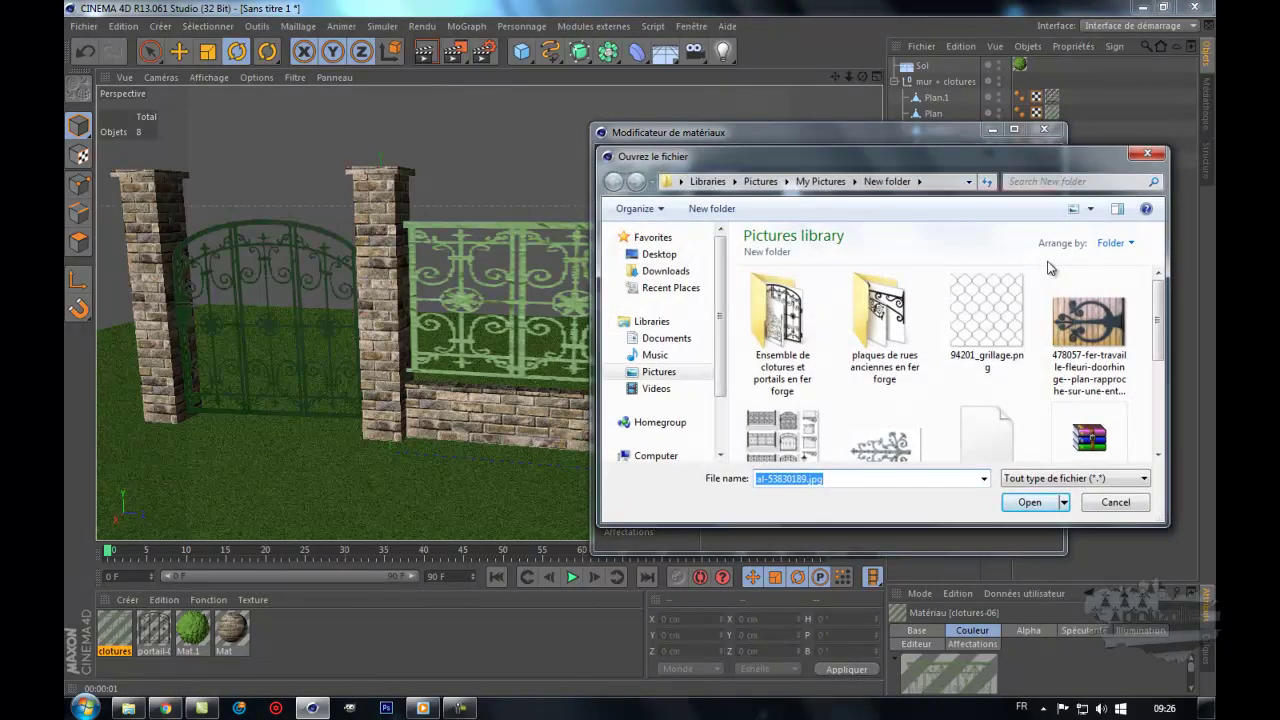
{"action": "double_click", "coordinate": [791, 316]}
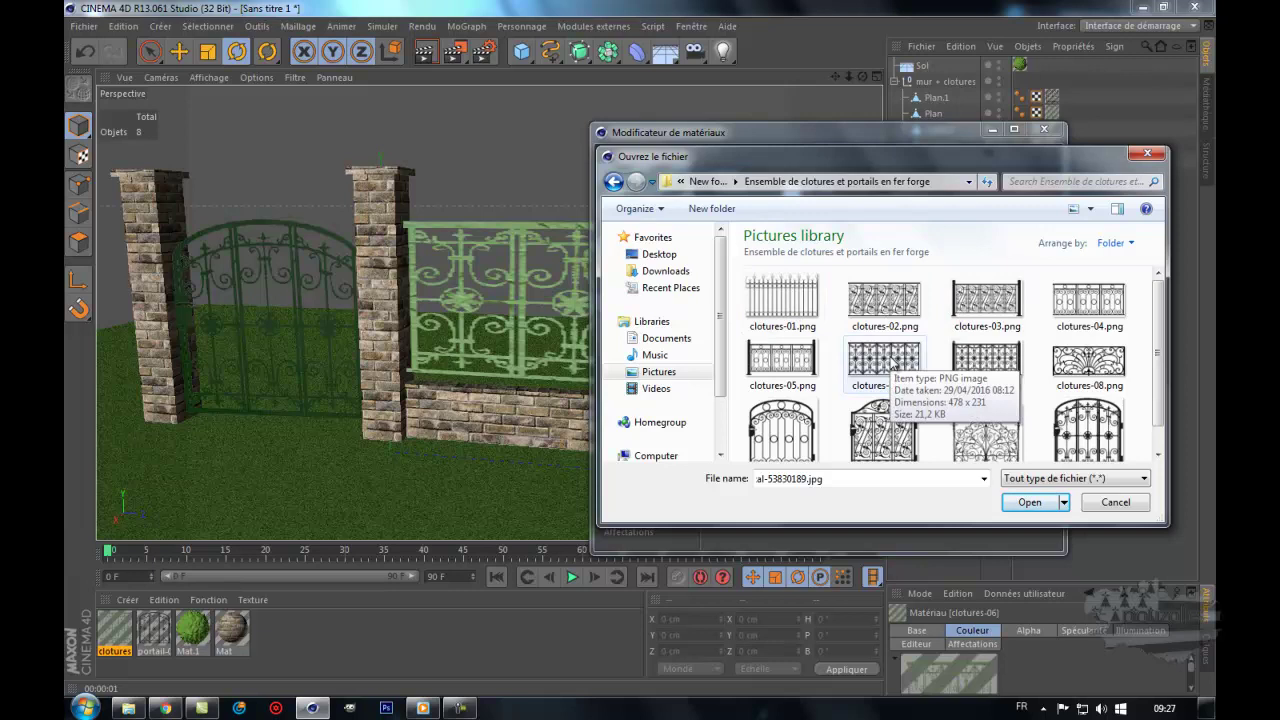
{"action": "double_click", "coordinate": [889, 358]}
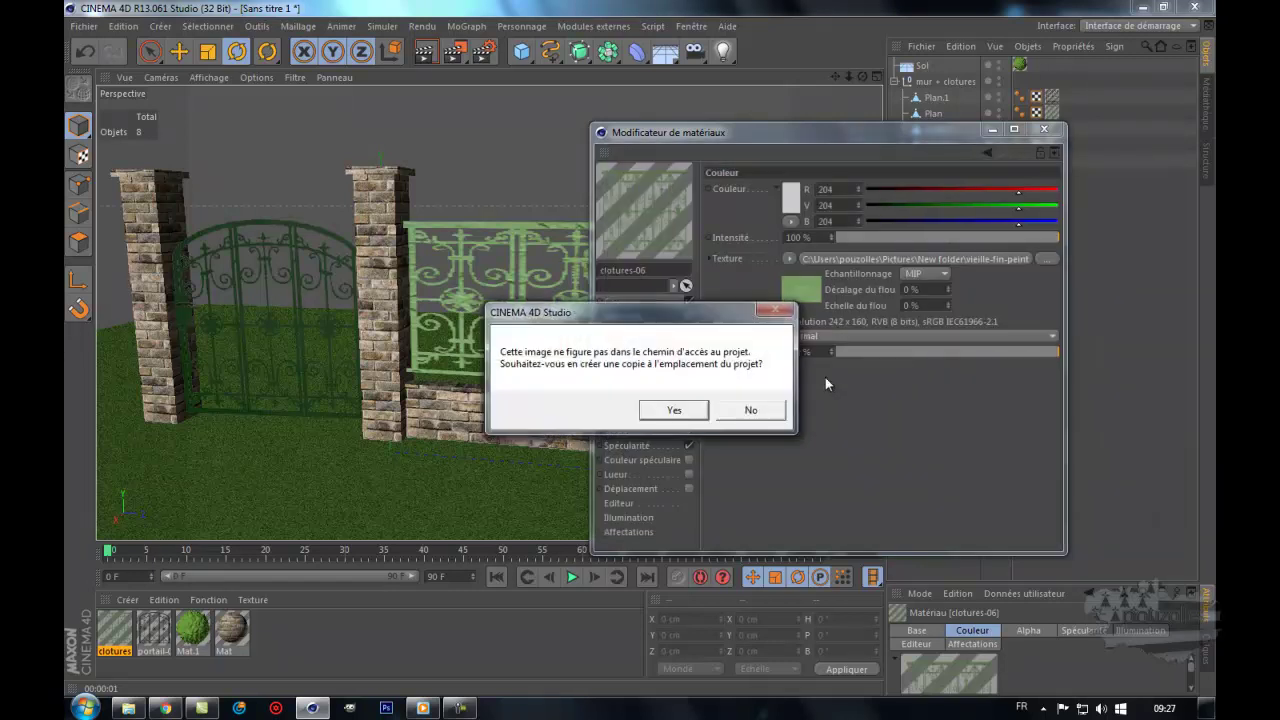
{"action": "left_click", "coordinate": [751, 410]}
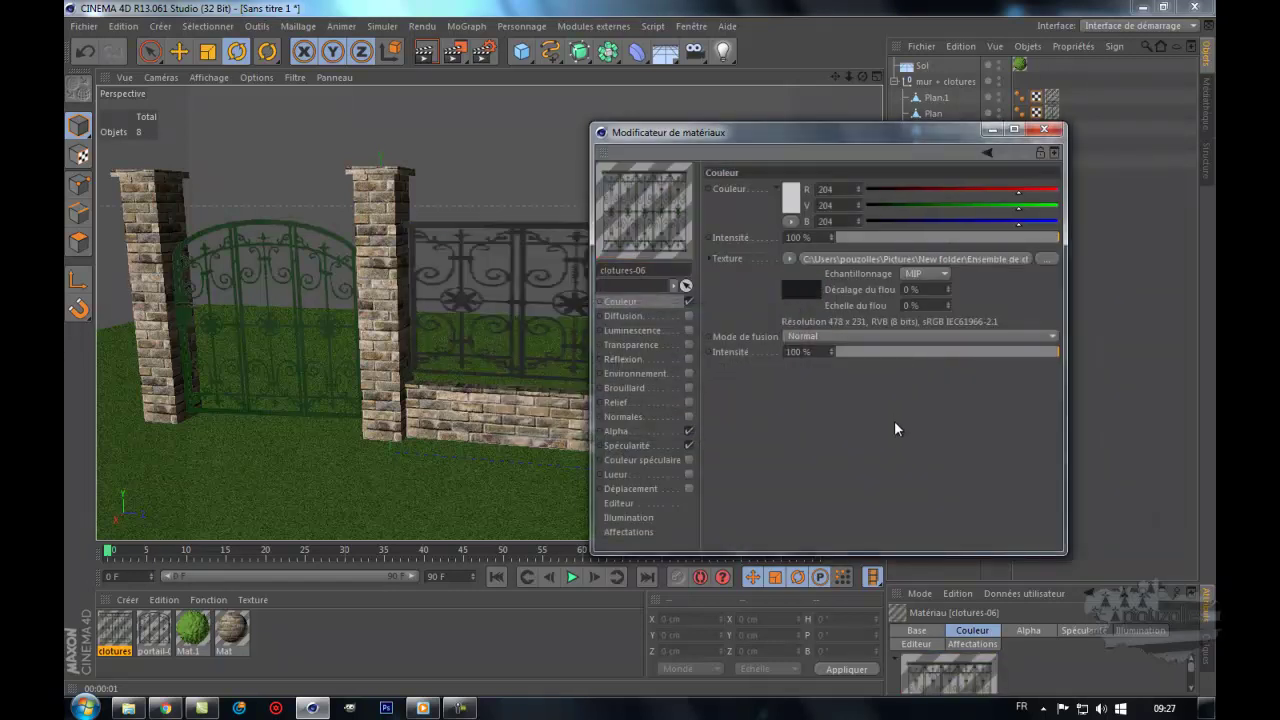
{"action": "left_click", "coordinate": [788, 258]}
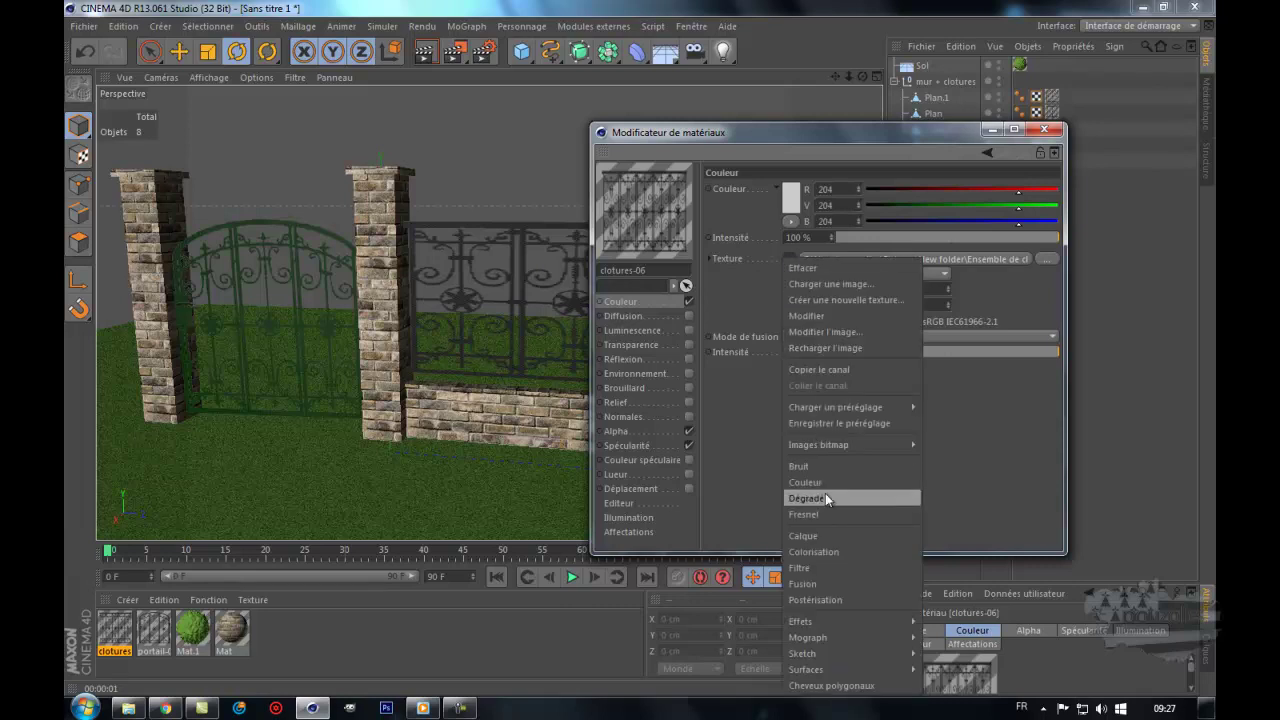
Step: Make the fence texture a Calque shader layering the green vieille-fin-peinte-verte image, then render
{"action": "left_click", "coordinate": [822, 537]}
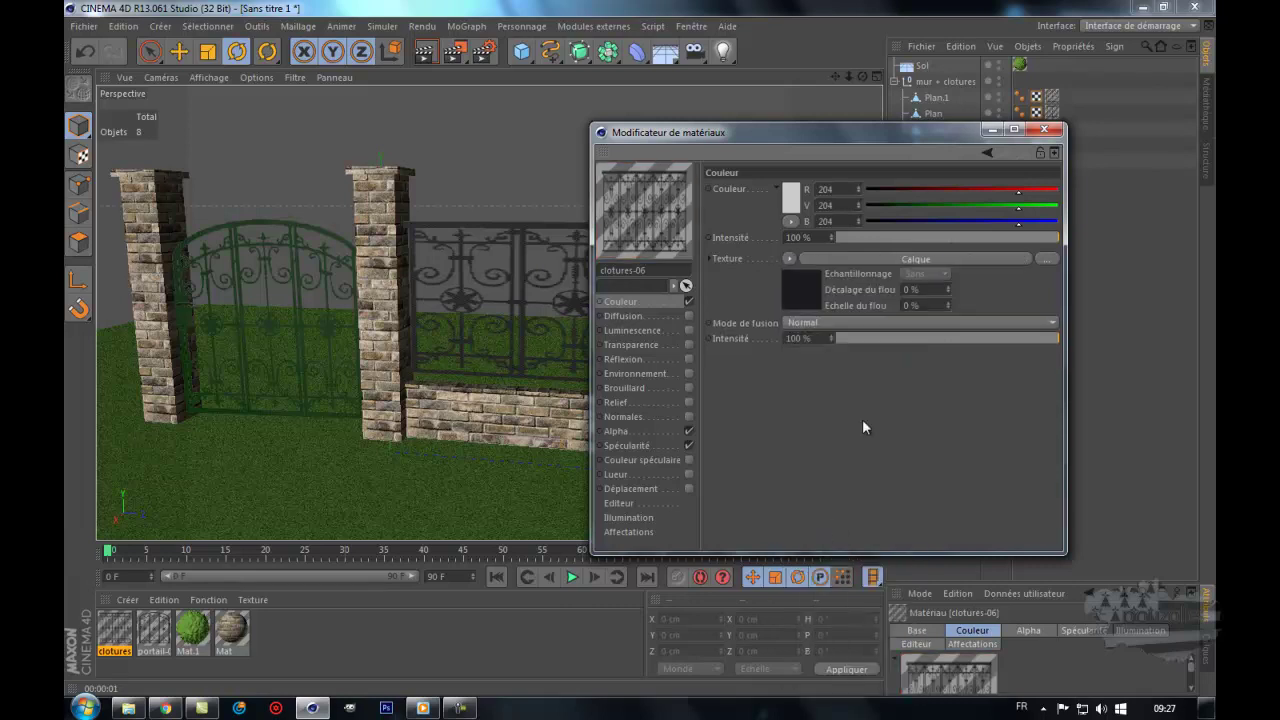
{"action": "left_click", "coordinate": [872, 257]}
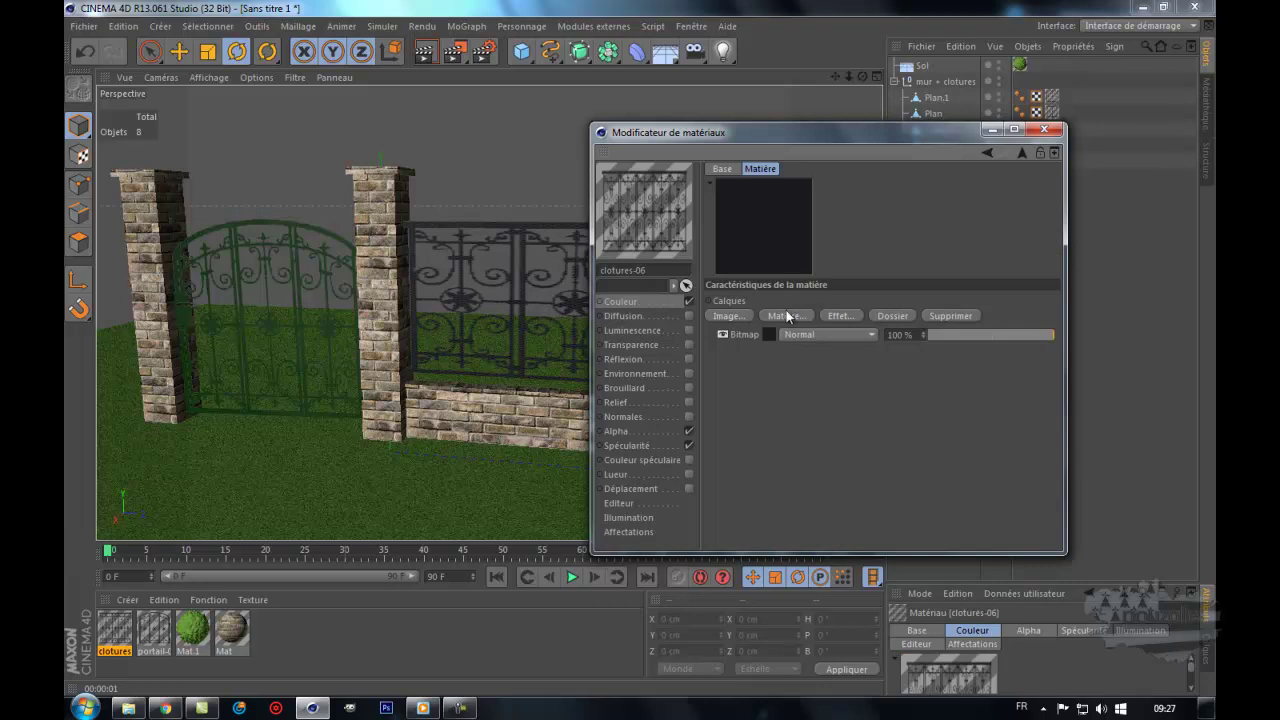
{"action": "left_click", "coordinate": [732, 315]}
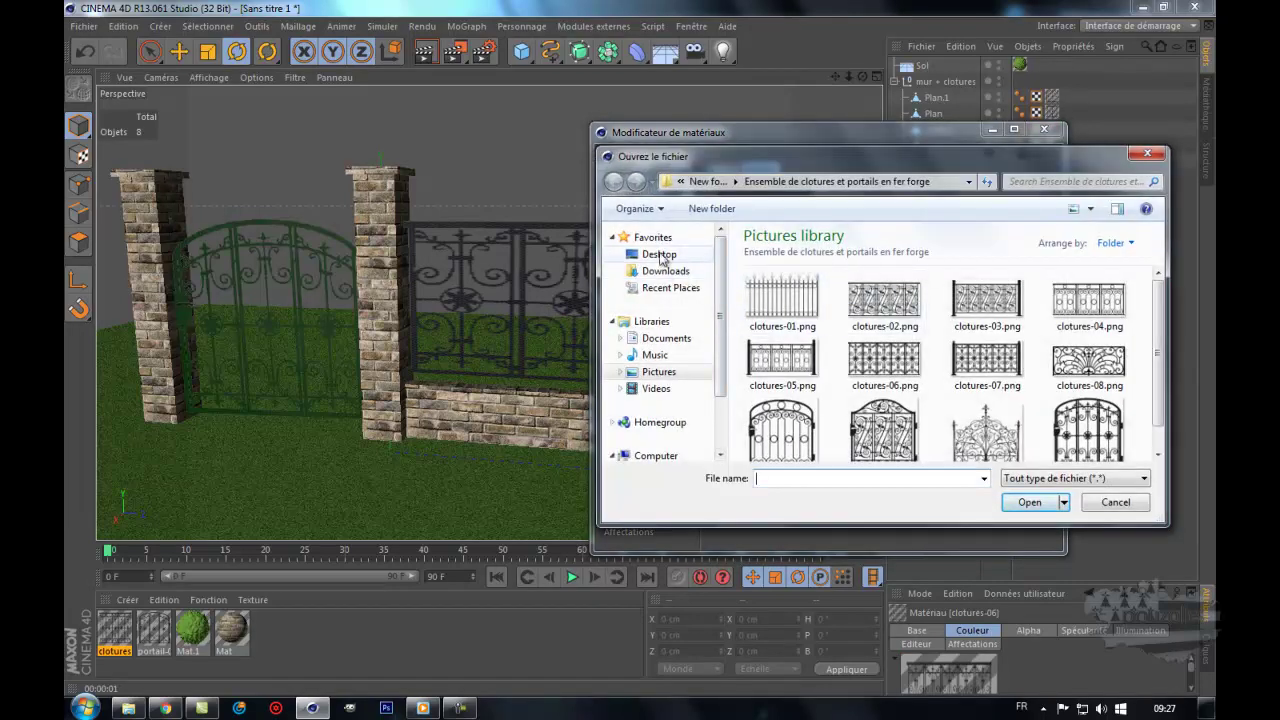
{"action": "left_click", "coordinate": [710, 181]}
{"action": "left_click", "coordinate": [984, 335]}
{"action": "scroll", "coordinate": [984, 335], "scroll_direction": "down", "scroll_amount": 5}
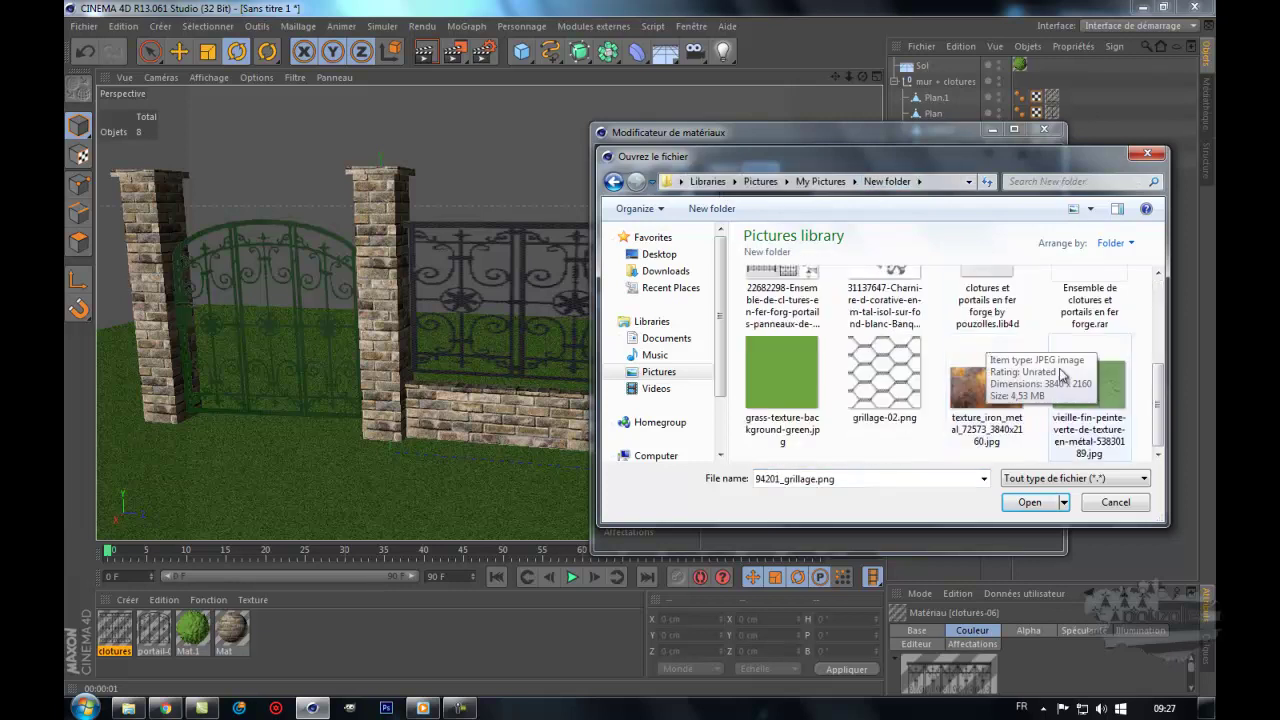
{"action": "left_click", "coordinate": [1087, 390]}
{"action": "double_click", "coordinate": [1087, 390]}
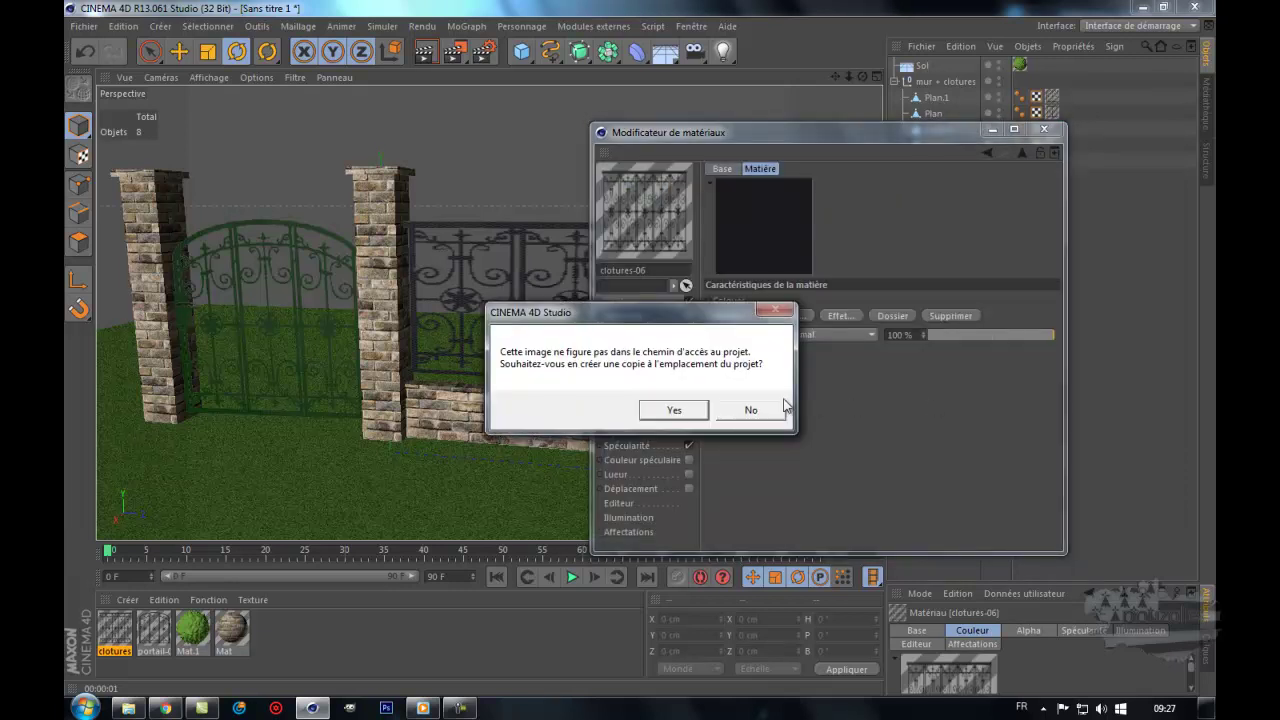
{"action": "left_click", "coordinate": [750, 411]}
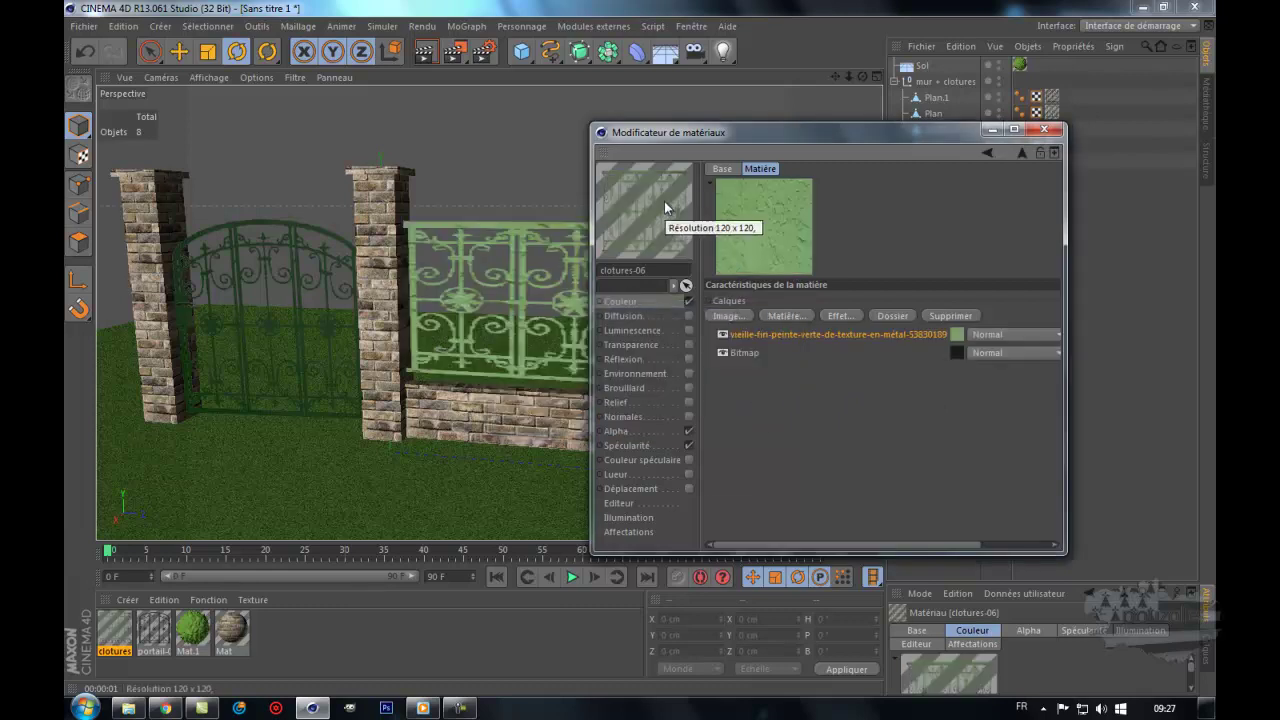
{"action": "left_click", "coordinate": [1018, 153]}
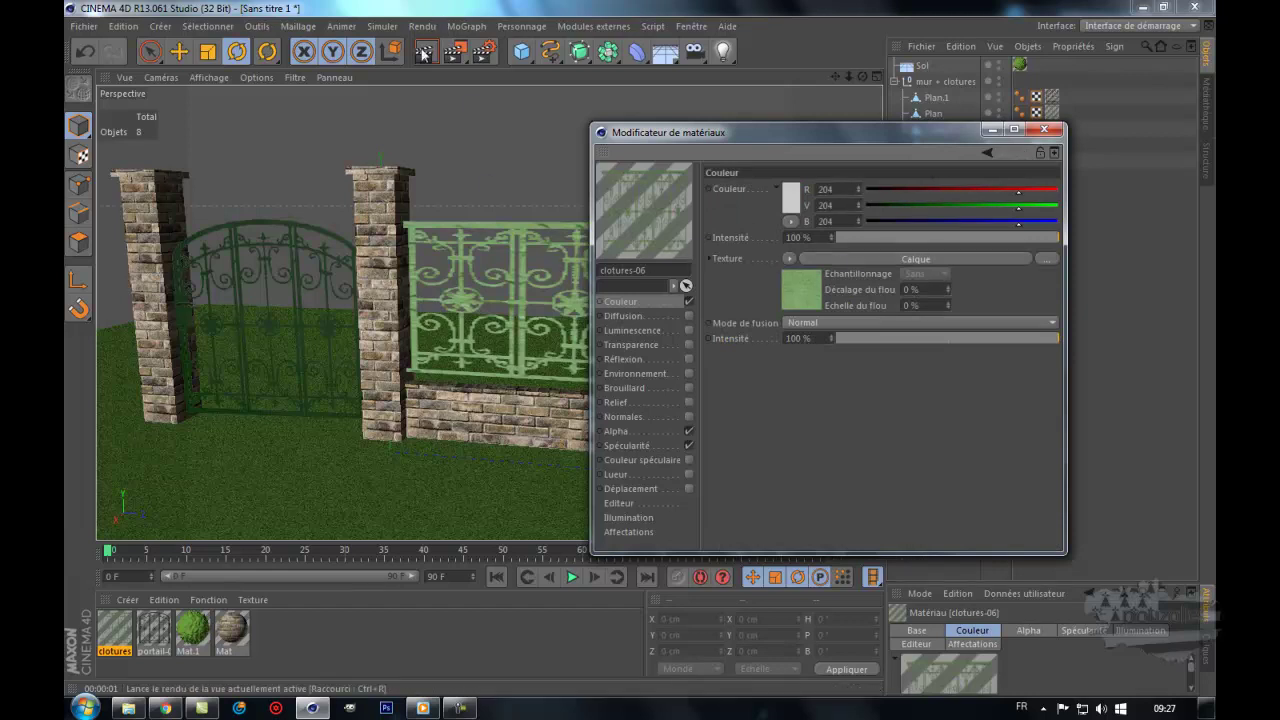
{"action": "key", "text": "ctrl+r"}
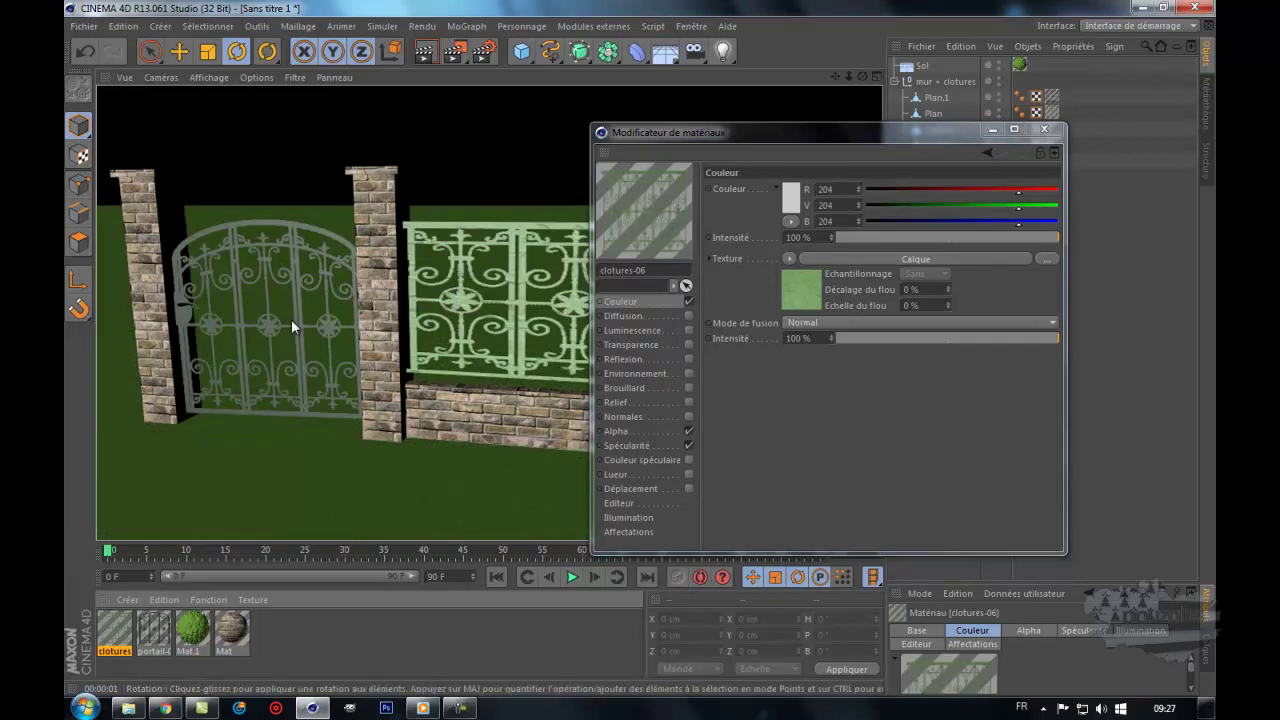
Step: Add a Teinte/Saturation/Luminosité layer (7°, 29%, -47%) and set the green metal layer to 61%
{"action": "left_click", "coordinate": [826, 262]}
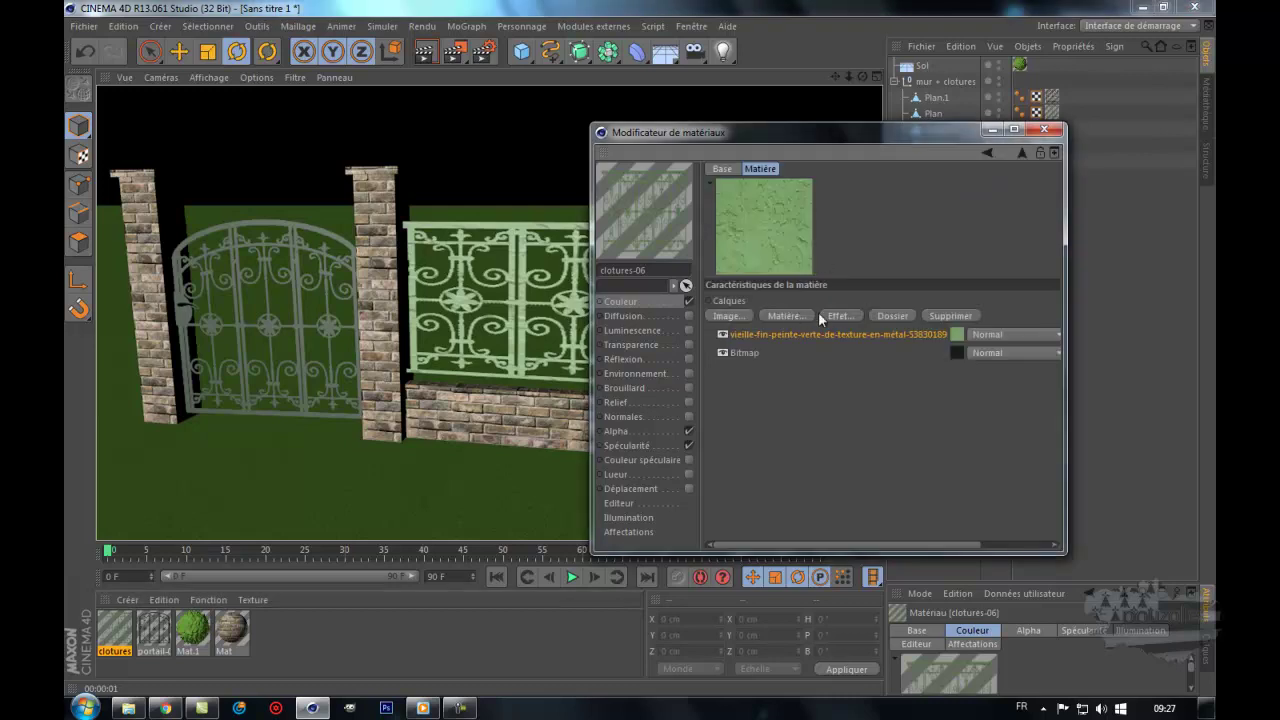
{"action": "left_click", "coordinate": [838, 316]}
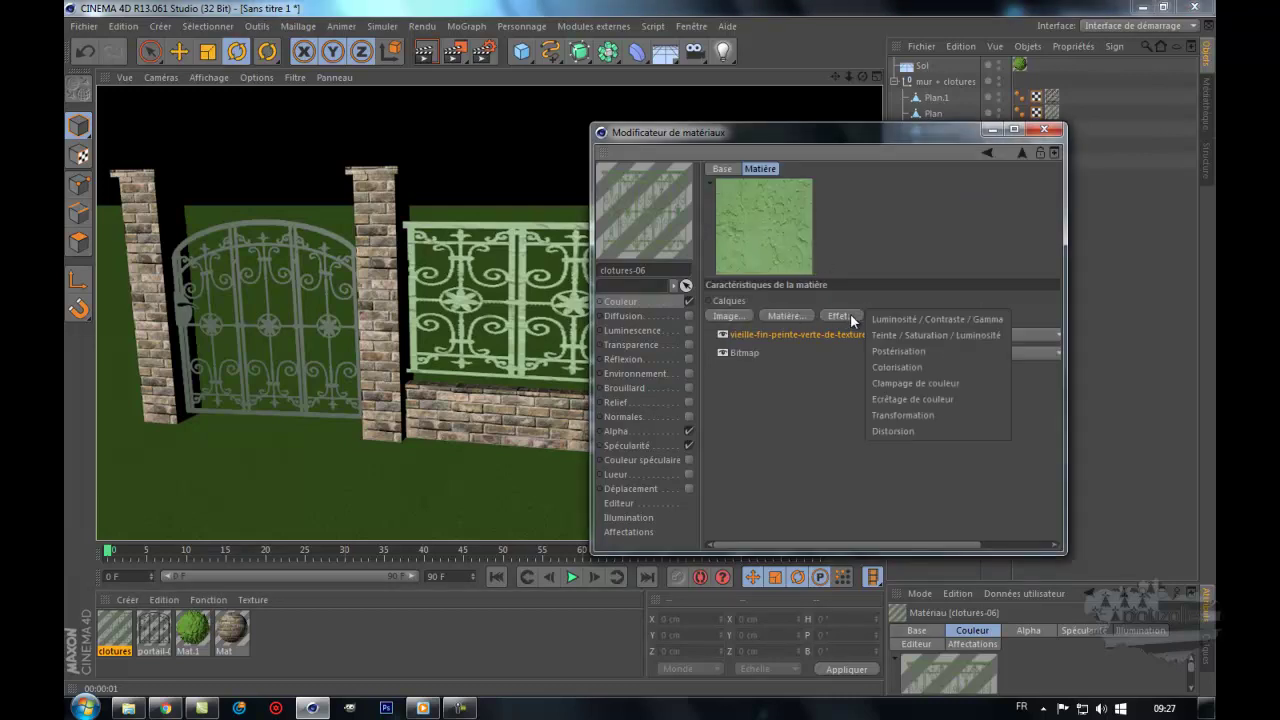
{"action": "left_click", "coordinate": [918, 334]}
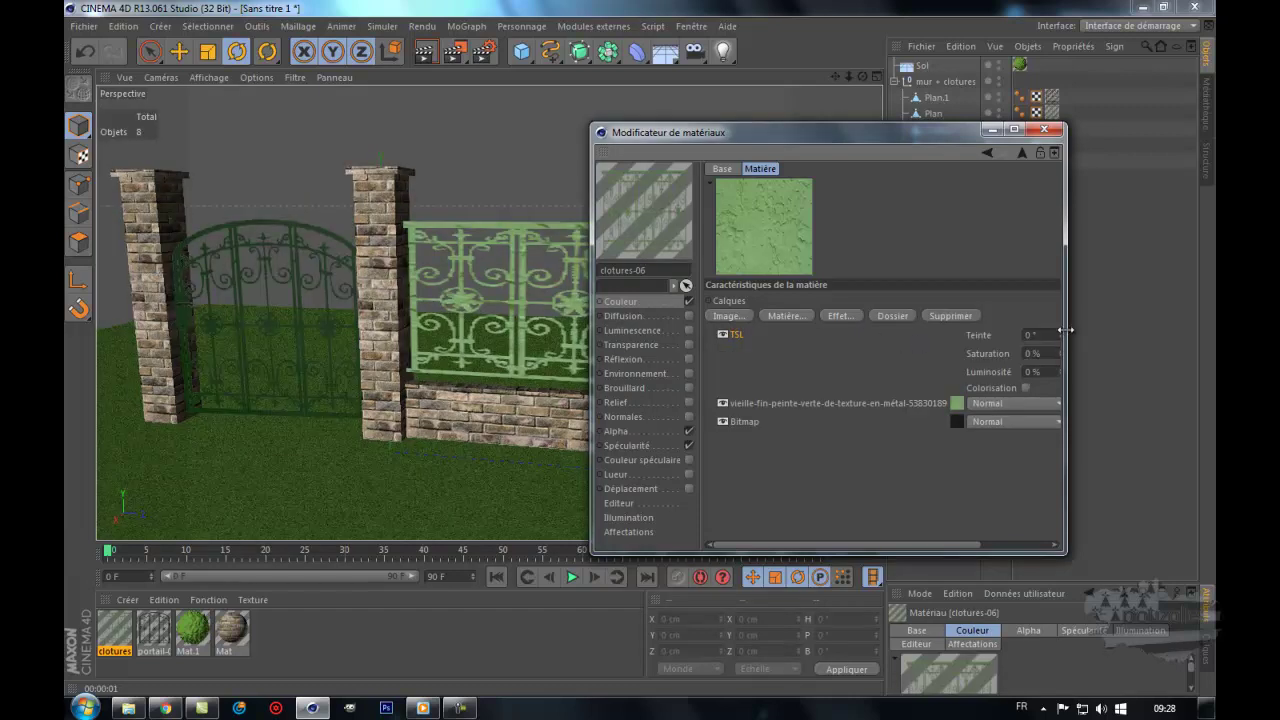
{"action": "left_click_drag", "start_coordinate": [1066, 330], "coordinate": [1160, 326]}
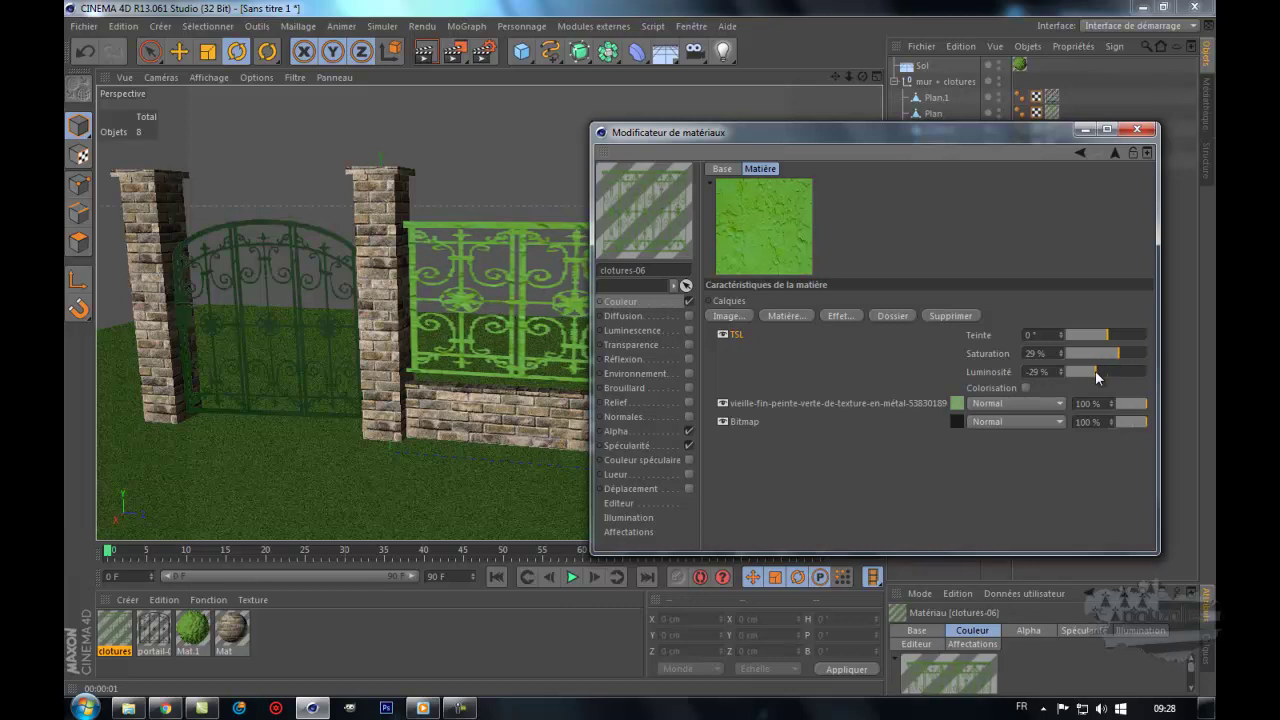
{"action": "left_click_drag", "start_coordinate": [1095, 370], "coordinate": [1089, 370]}
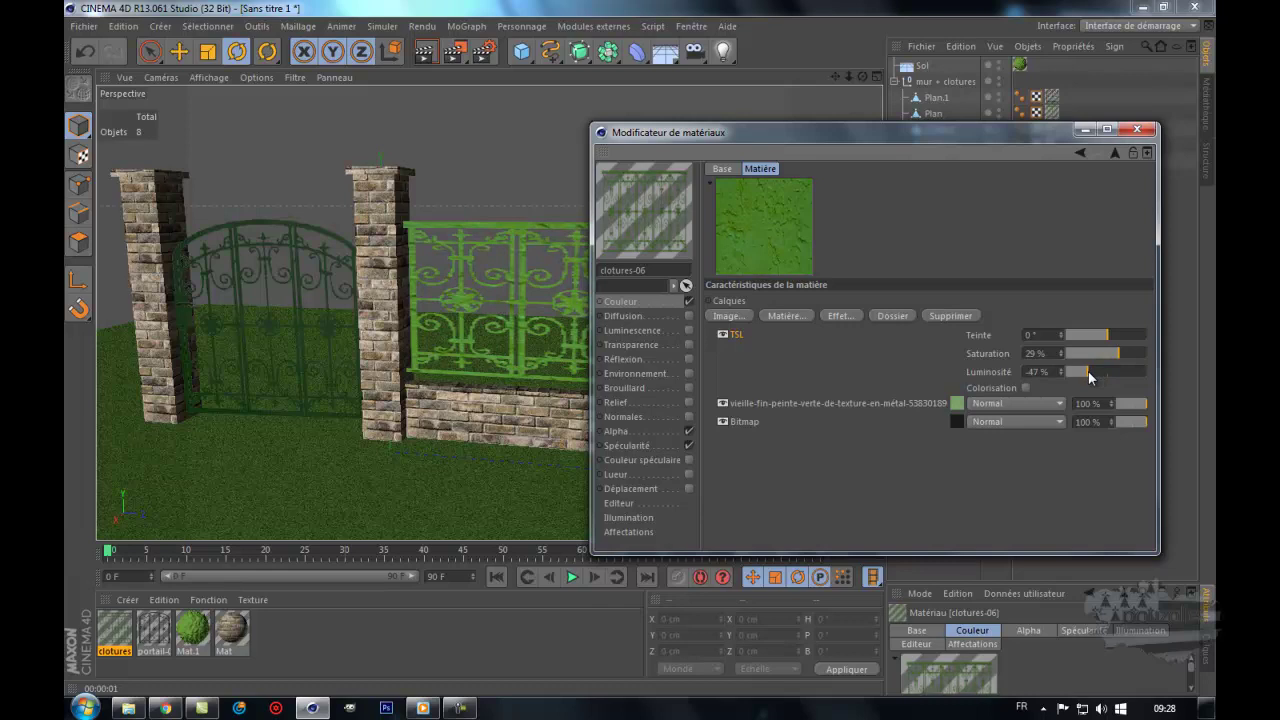
{"action": "mouse_move", "coordinate": [1108, 337]}
{"action": "left_mouse_down"}
{"action": "mouse_move", "coordinate": [1121, 337]}
{"action": "mouse_move", "coordinate": [1107, 338]}
{"action": "left_mouse_up"}
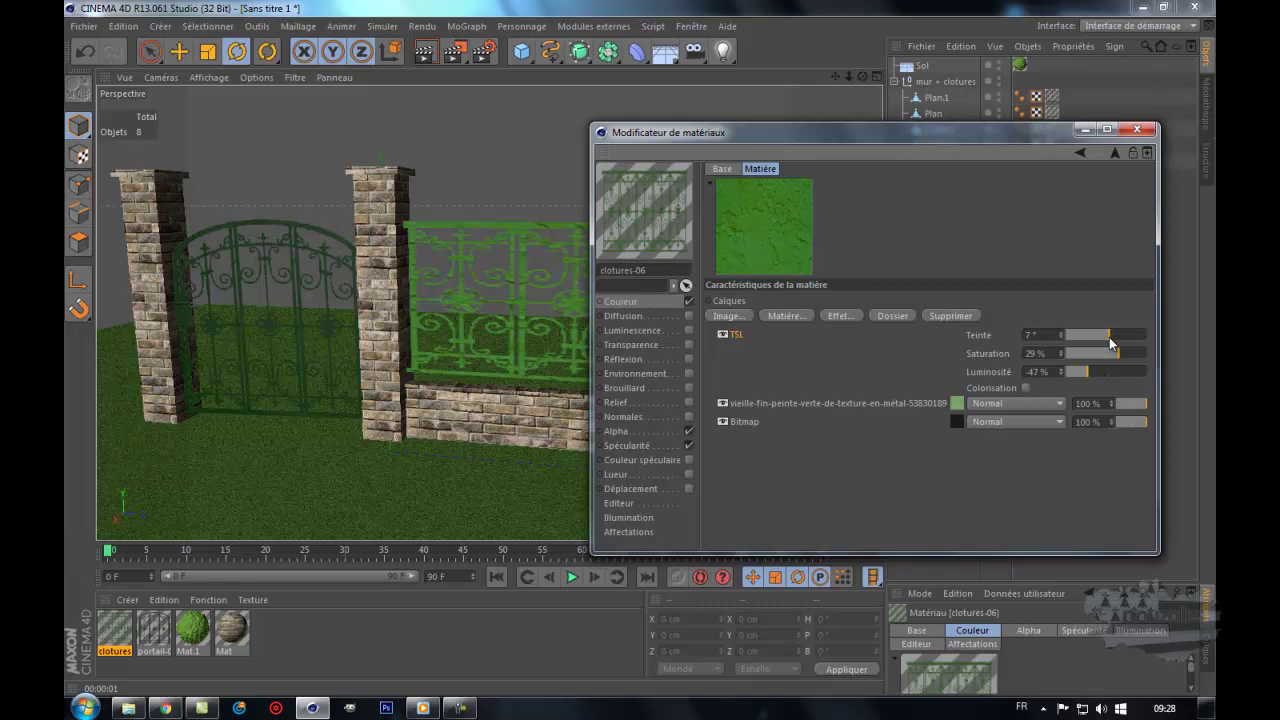
{"action": "left_click_drag", "start_coordinate": [1130, 404], "coordinate": [1137, 405]}
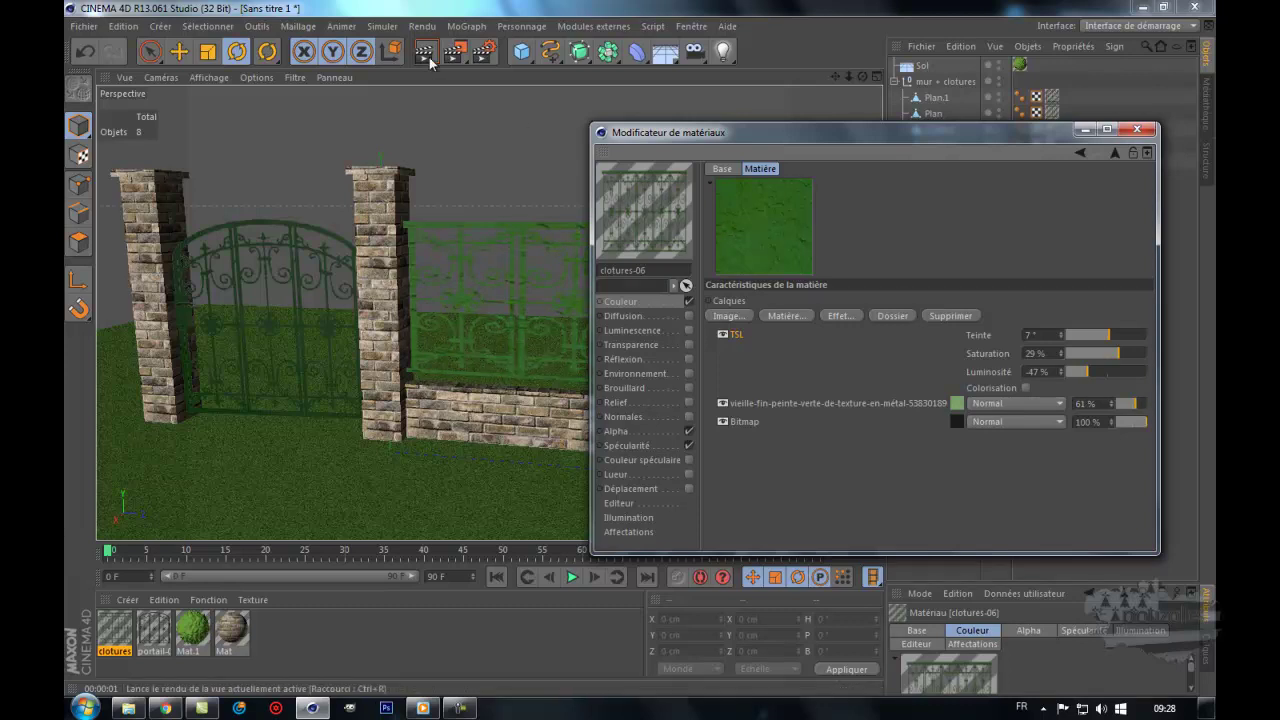
Step: Render the view, turn off Spécularité on the clotures-06 fence material, and render again
{"action": "left_click", "coordinate": [502, 143]}
{"action": "key", "text": "ctrl+r"}
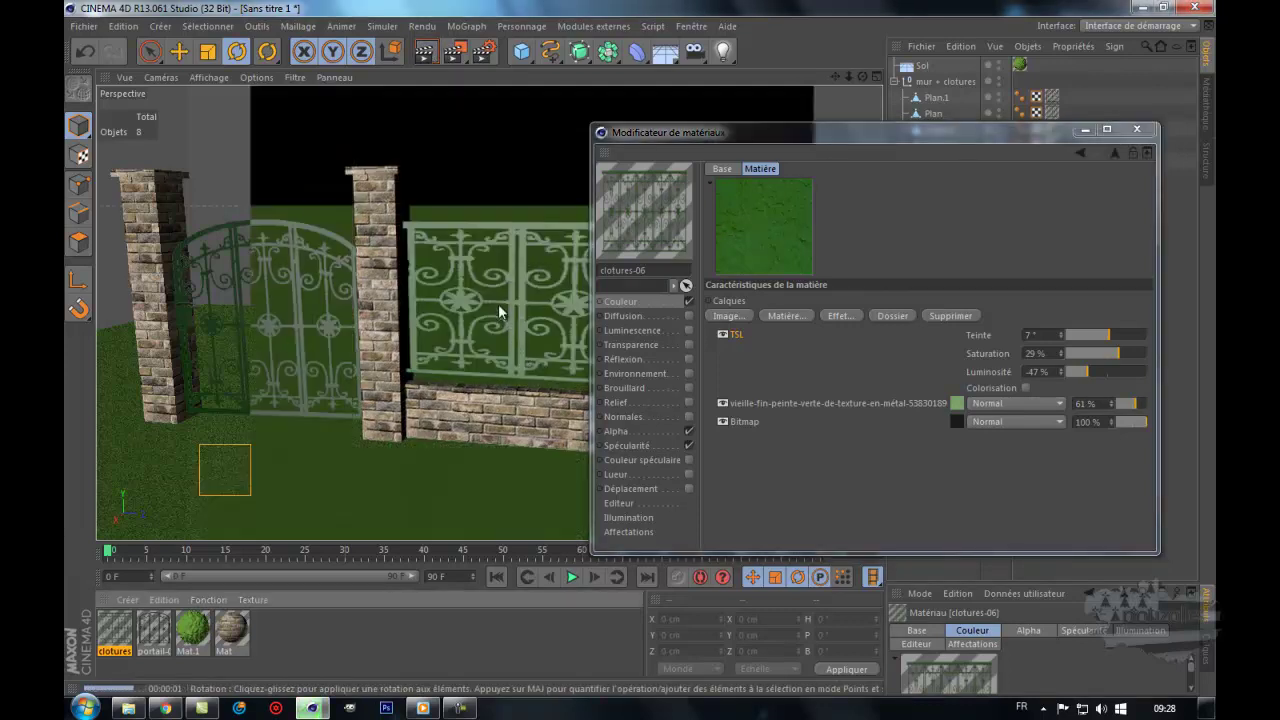
{"action": "left_click", "coordinate": [688, 445]}
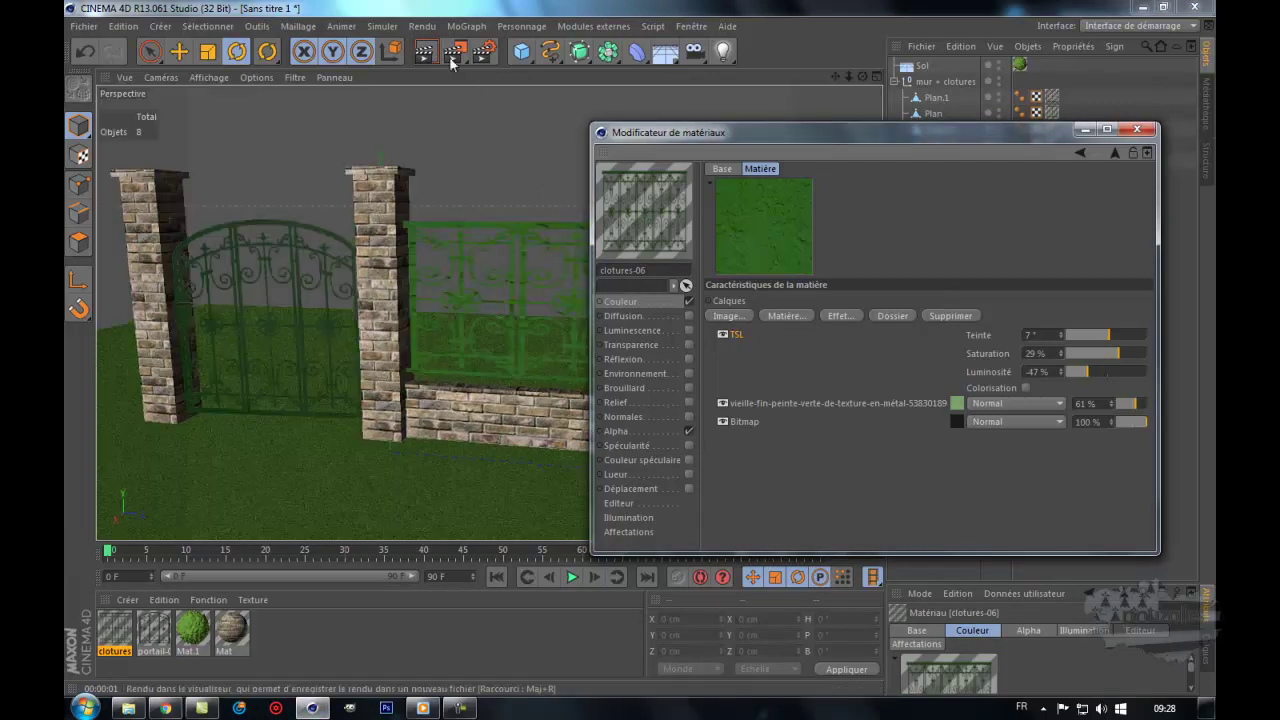
{"action": "left_click", "coordinate": [424, 51]}
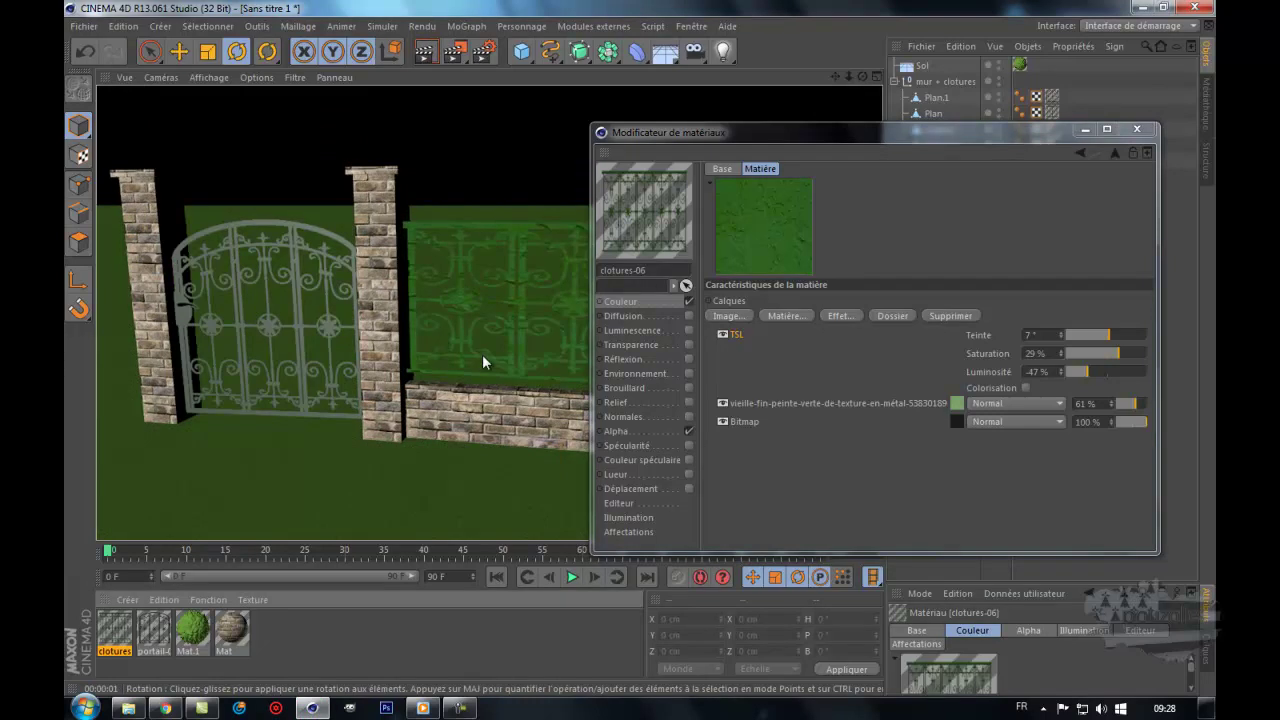
Step: Turn off Spécularité on Plan.1's portail-04 gate material, re-render, and close the Material Editor
{"action": "left_click", "coordinate": [297, 330]}
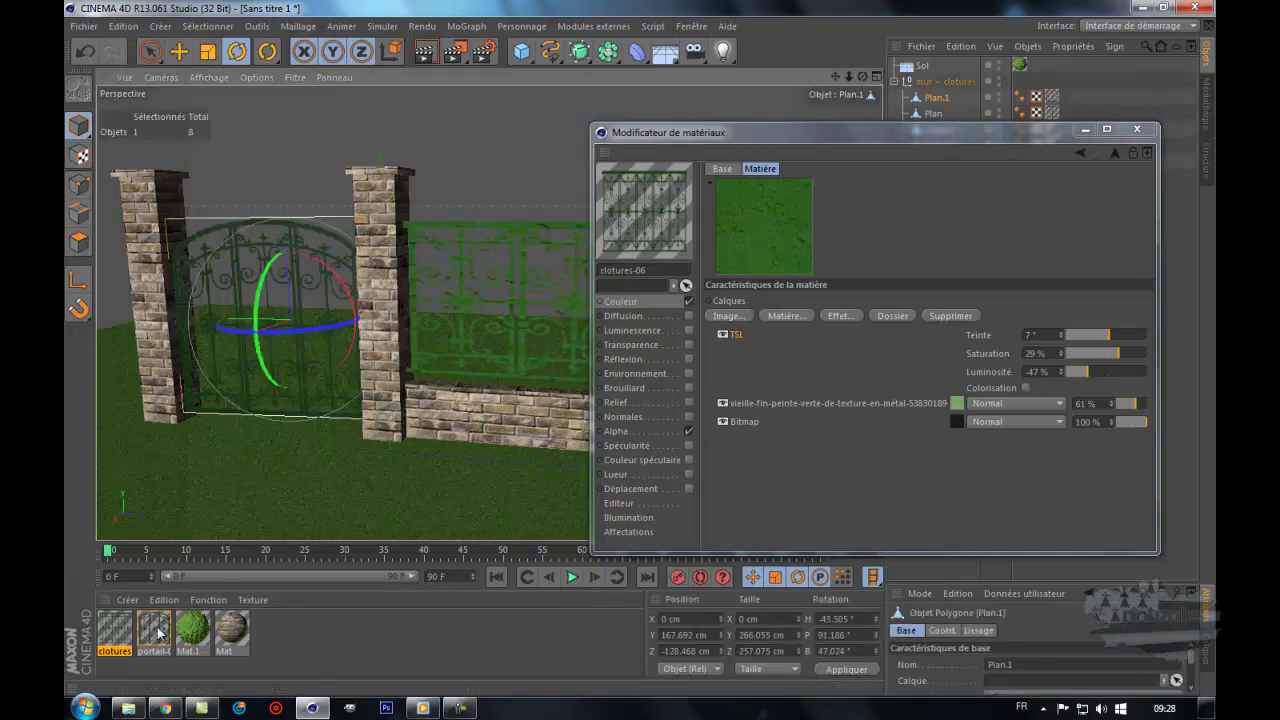
{"action": "left_click", "coordinate": [152, 630]}
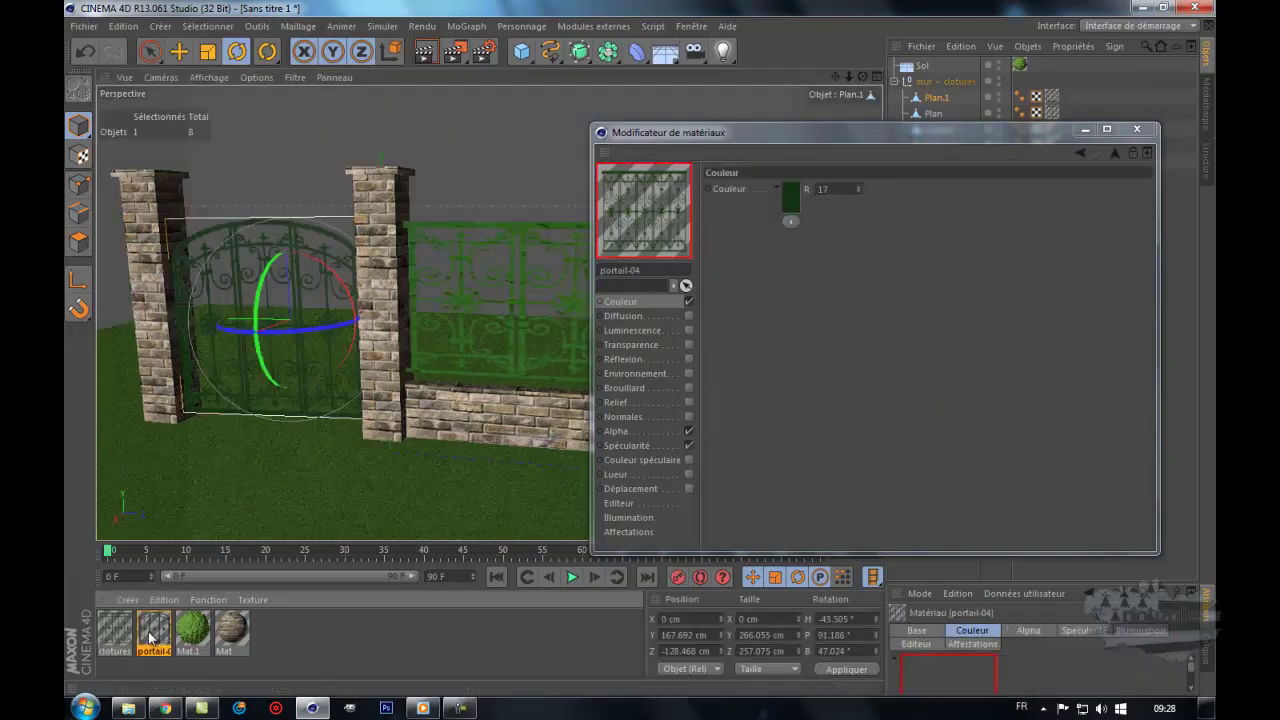
{"action": "left_click", "coordinate": [688, 445]}
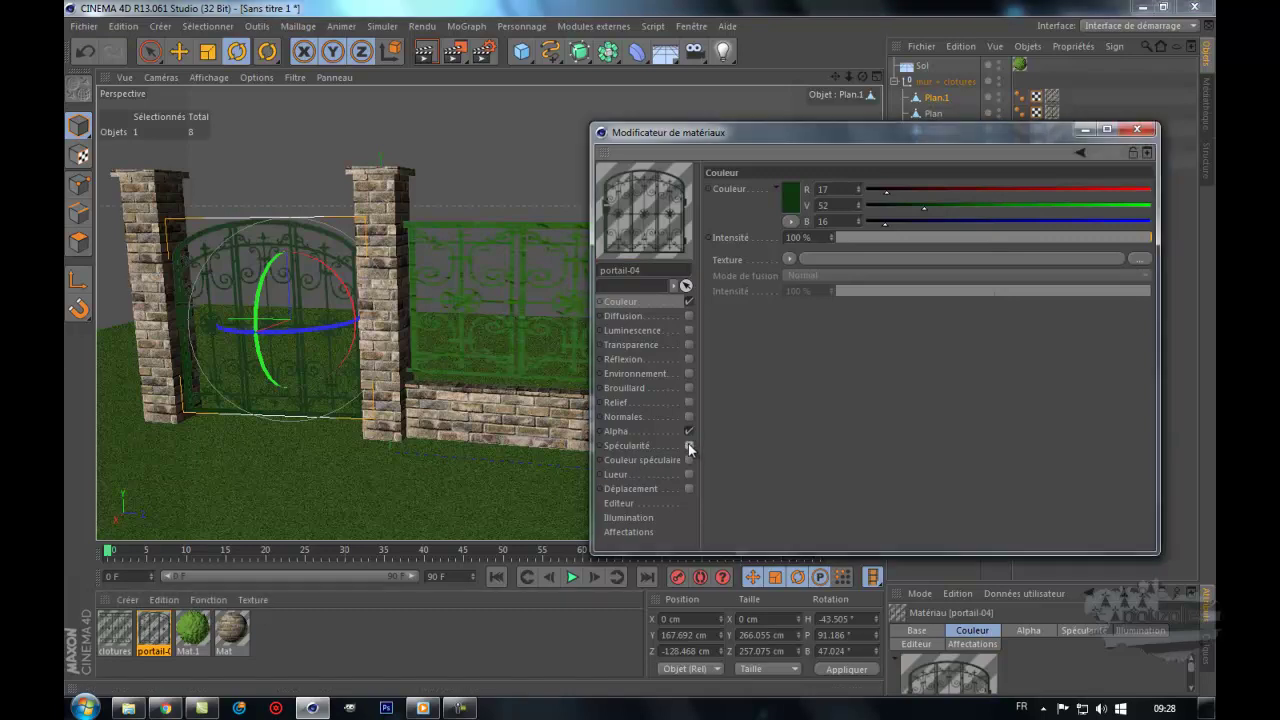
{"action": "left_click", "coordinate": [425, 51]}
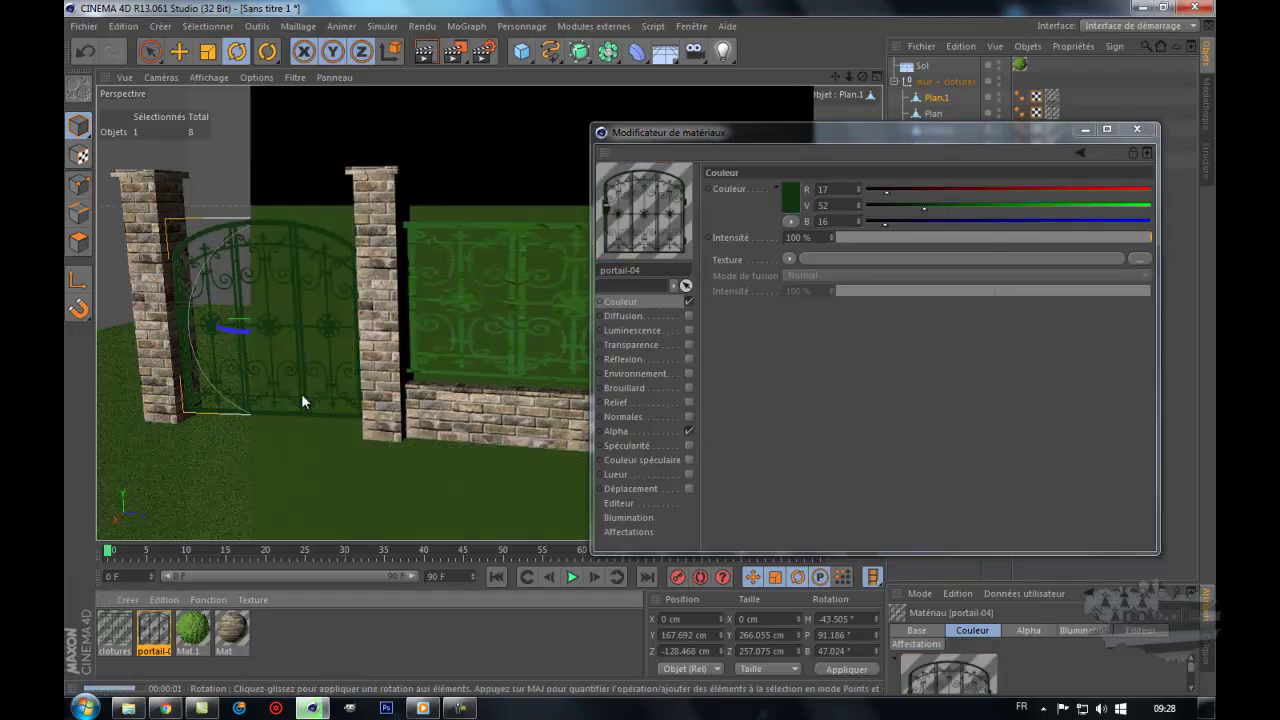
{"action": "left_click", "coordinate": [1137, 131]}
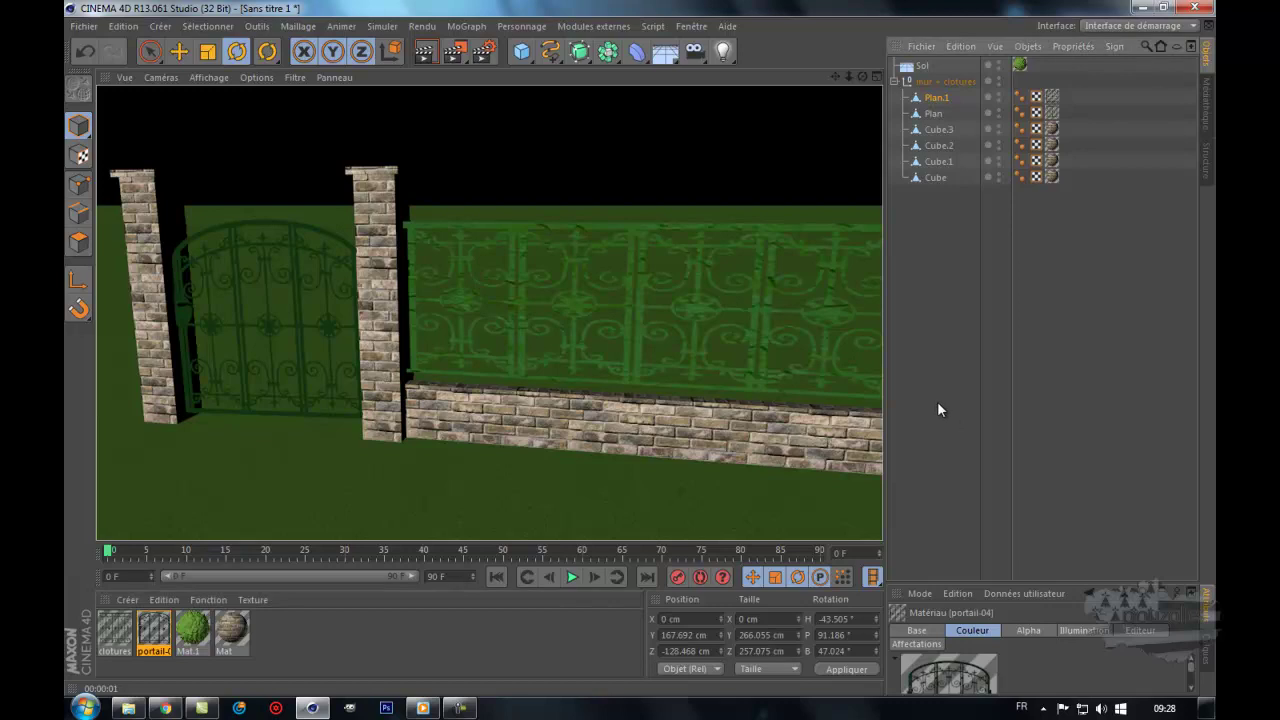
{"action": "left_click", "coordinate": [748, 377]}
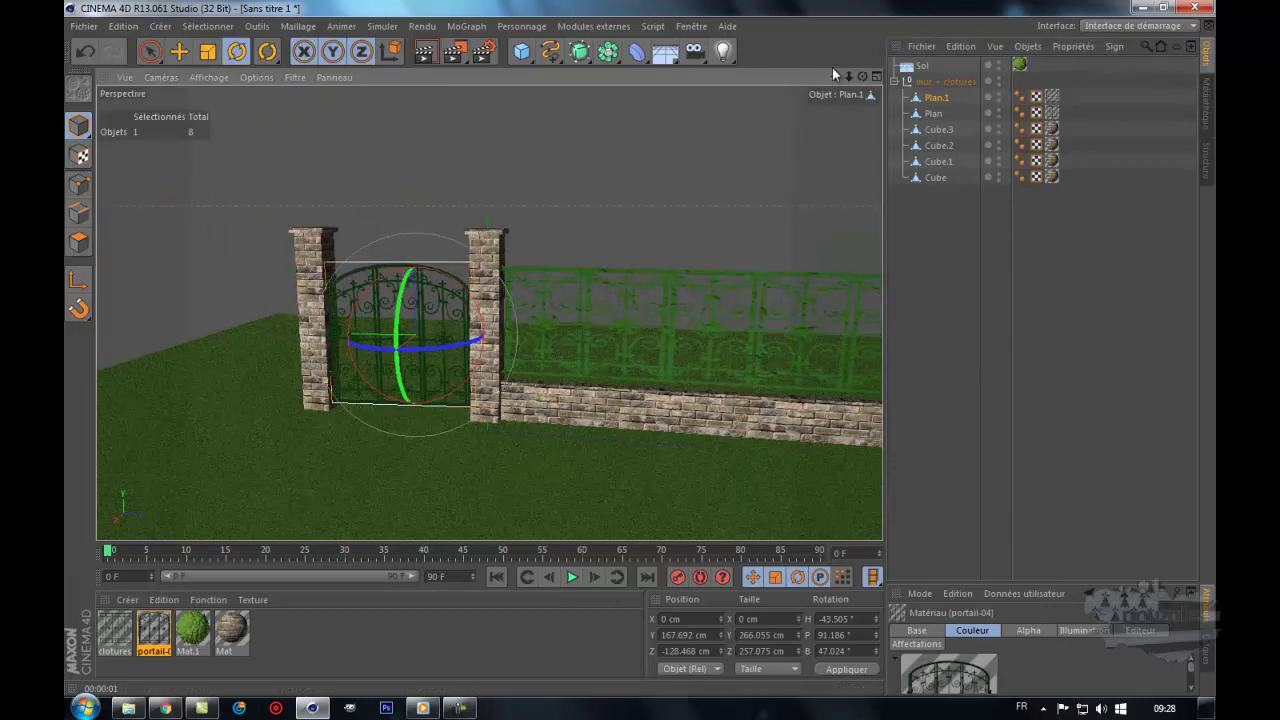
{"action": "left_click_drag", "start_coordinate": [639, 350], "coordinate": [640, 352], "text": "alt"}
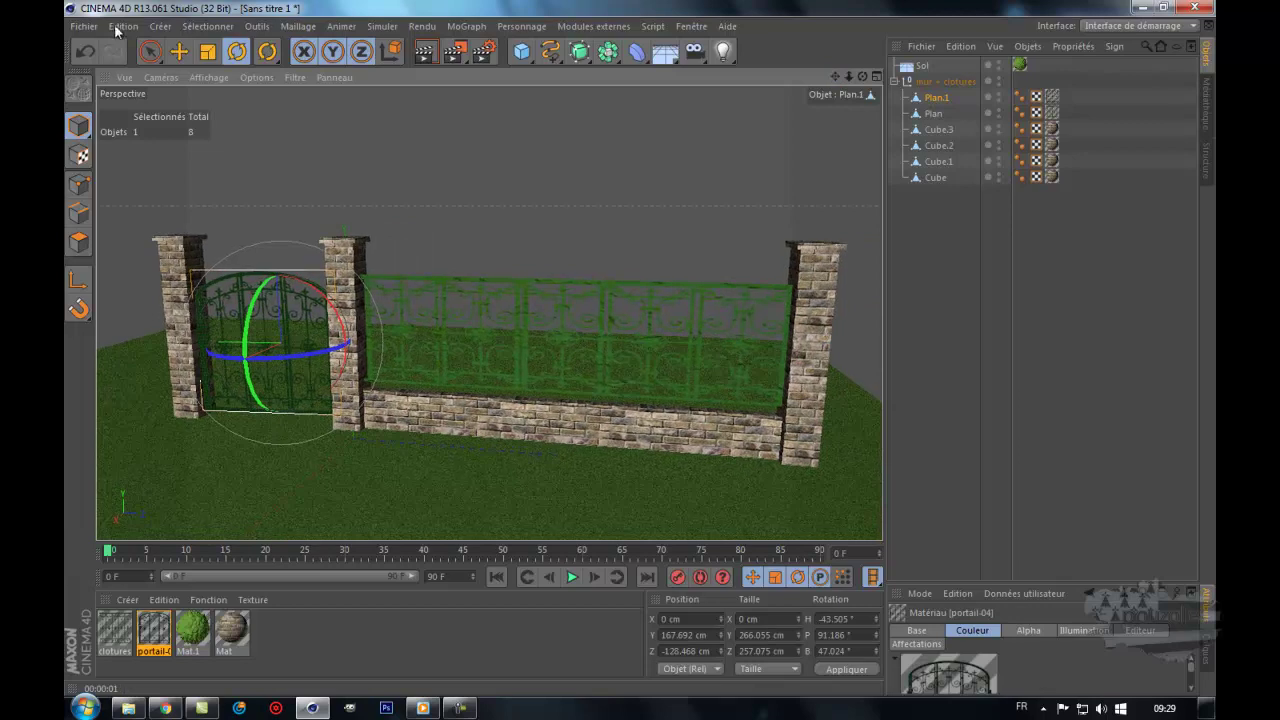
Step: Start a new empty scene with Ctrl+N
{"action": "left_click", "coordinate": [82, 28]}
{"action": "key", "text": "Escape"}
{"action": "key", "text": "ctrl+n"}
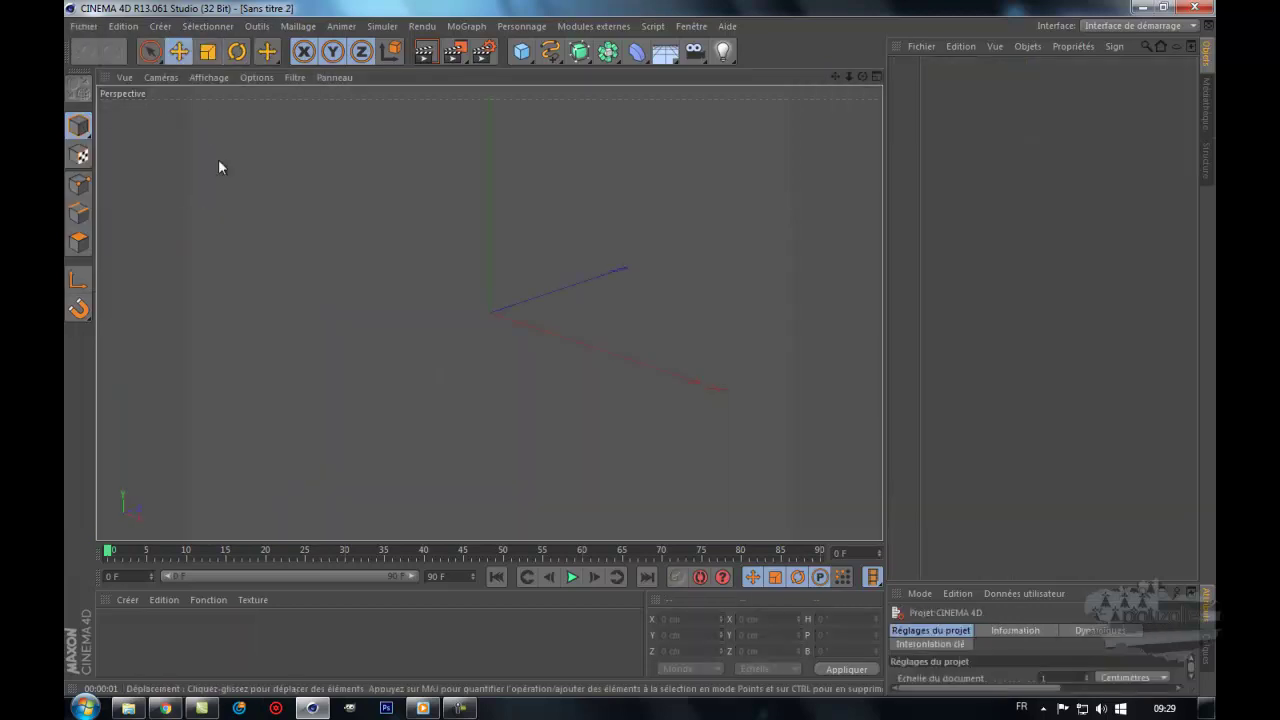
{"action": "left_click_drag", "start_coordinate": [640, 351], "coordinate": [639, 349], "text": "alt"}
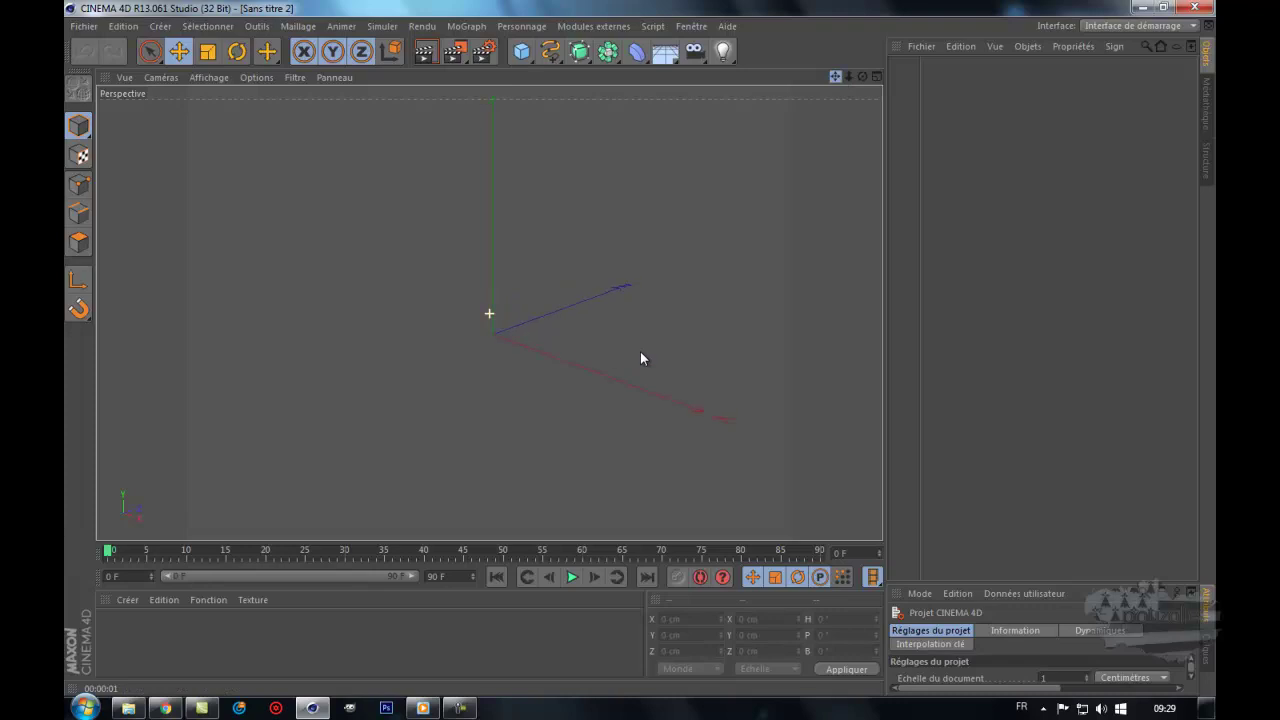
Step: Add a Plan primitive oriented +X with 1 width and 1 height segment
{"action": "left_click", "coordinate": [522, 58]}
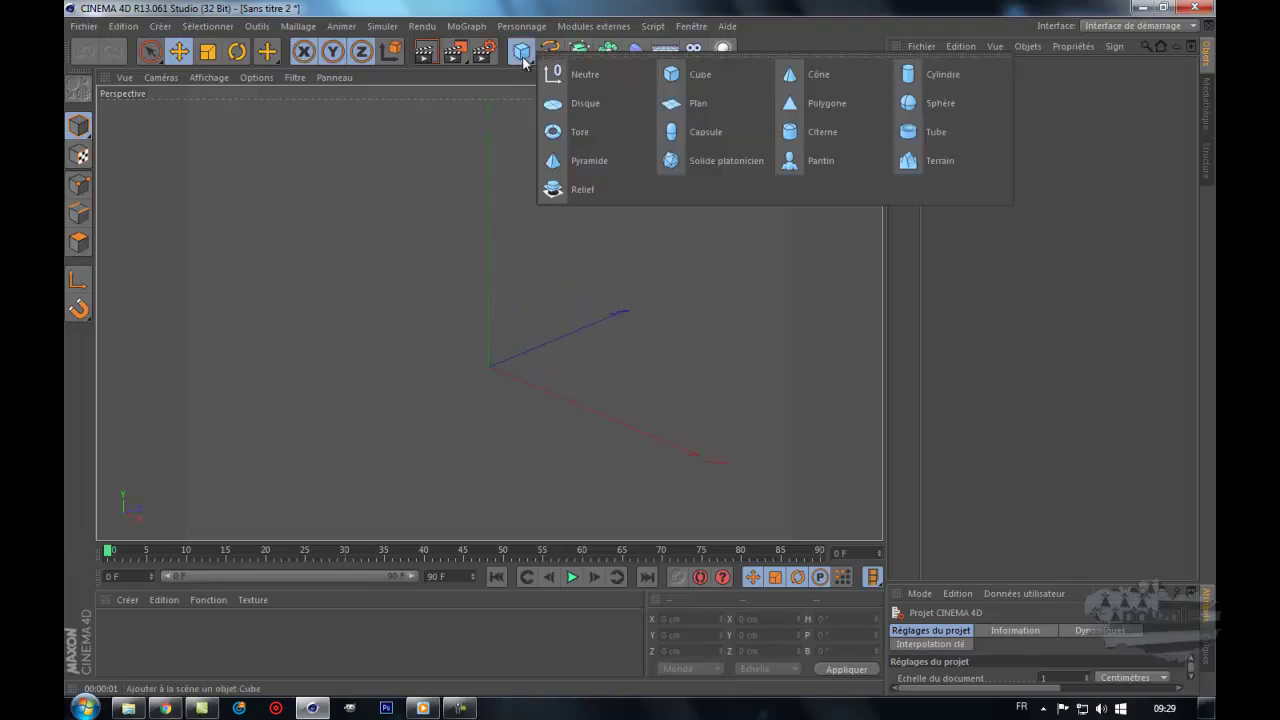
{"action": "left_click", "coordinate": [720, 101]}
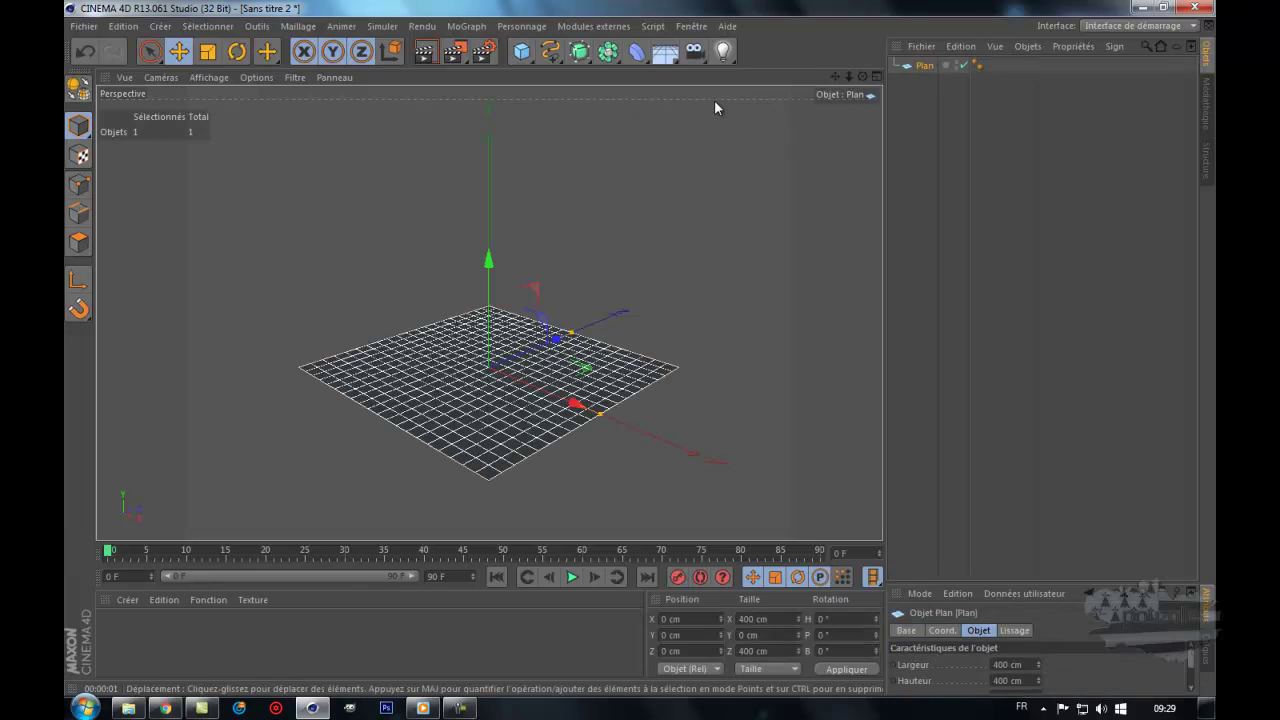
{"action": "left_click_drag", "start_coordinate": [1006, 582], "coordinate": [999, 182]}
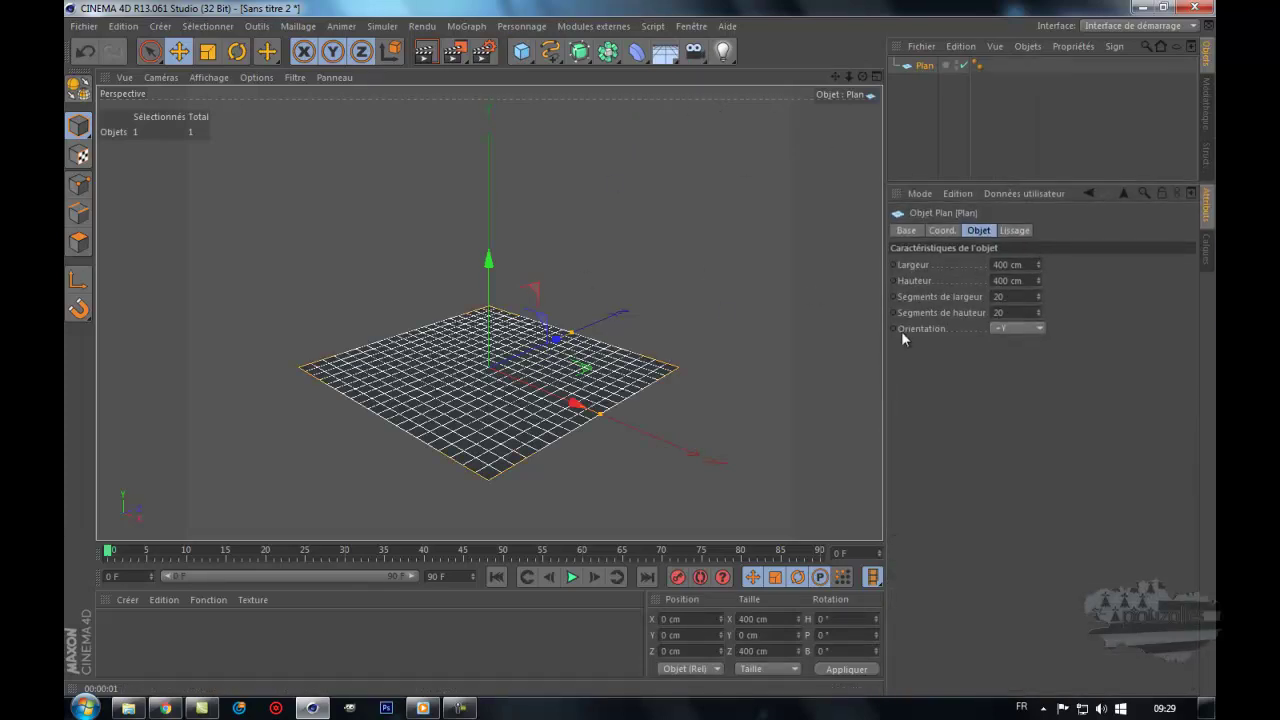
{"action": "left_click", "coordinate": [1015, 331]}
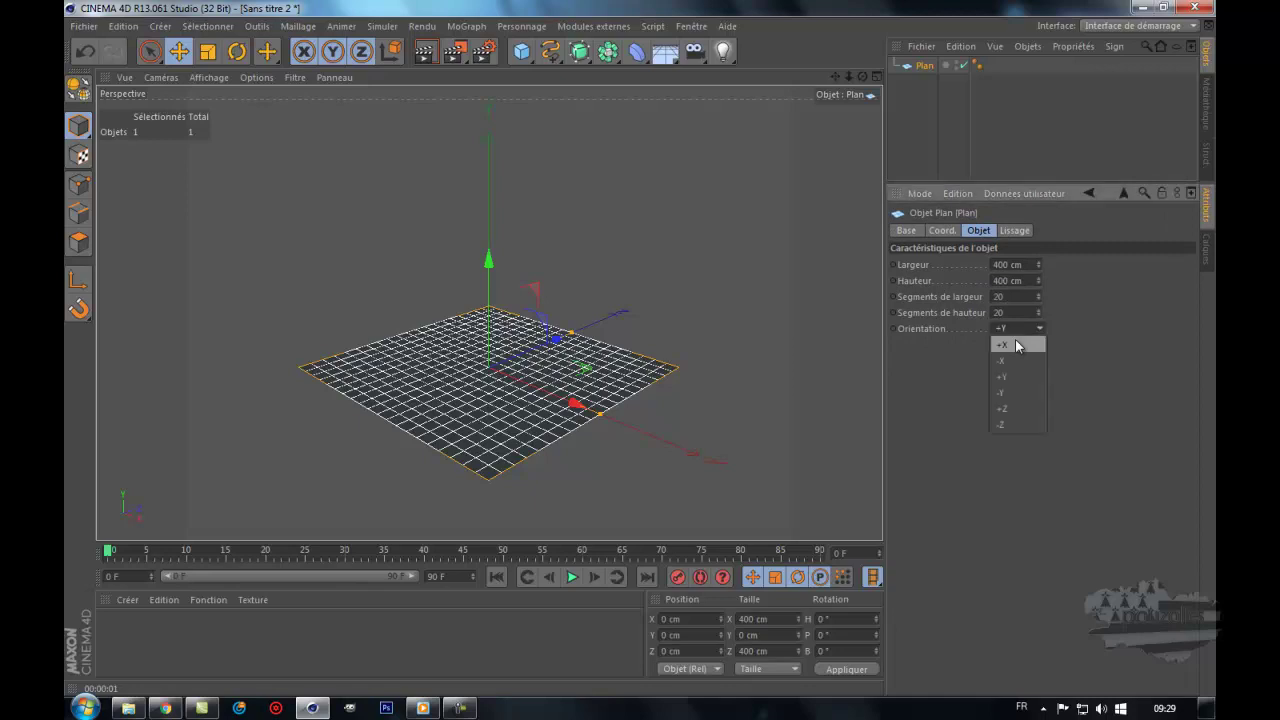
{"action": "left_click", "coordinate": [1017, 341]}
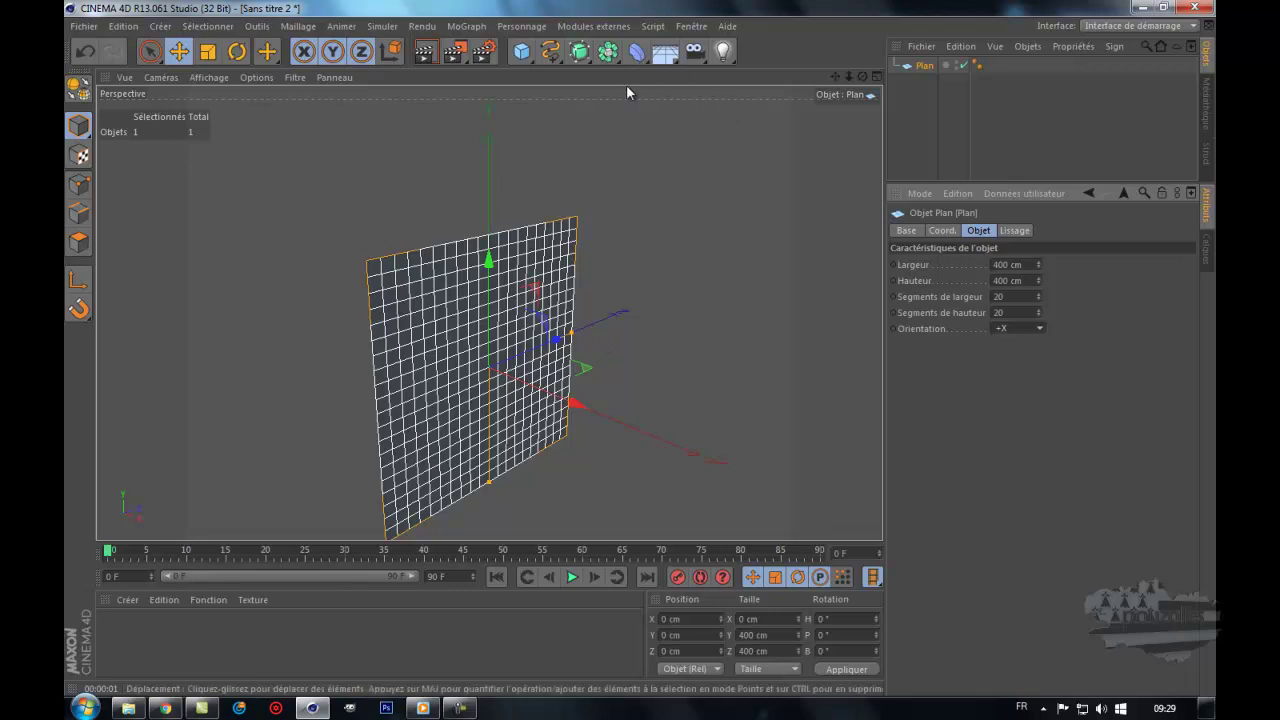
{"action": "left_click", "coordinate": [1005, 297]}
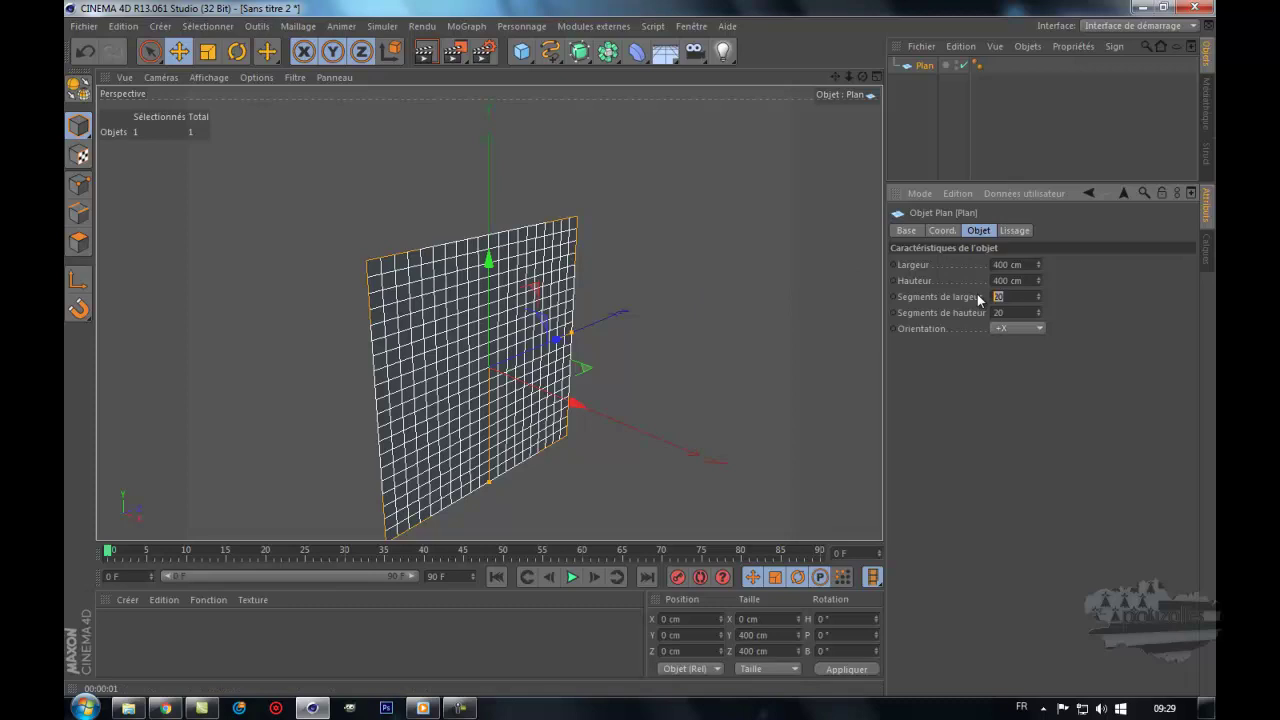
{"action": "type", "text": "1"}
{"action": "key", "text": "Tab"}
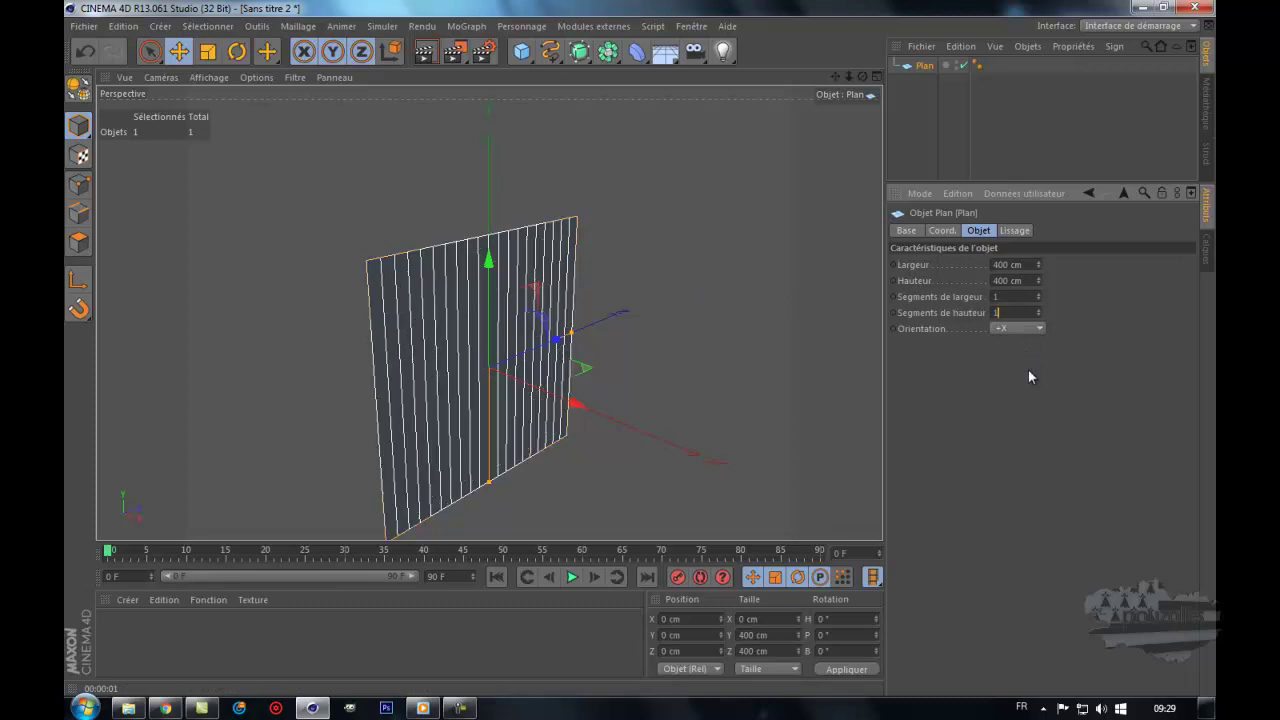
{"action": "key", "text": "Return"}
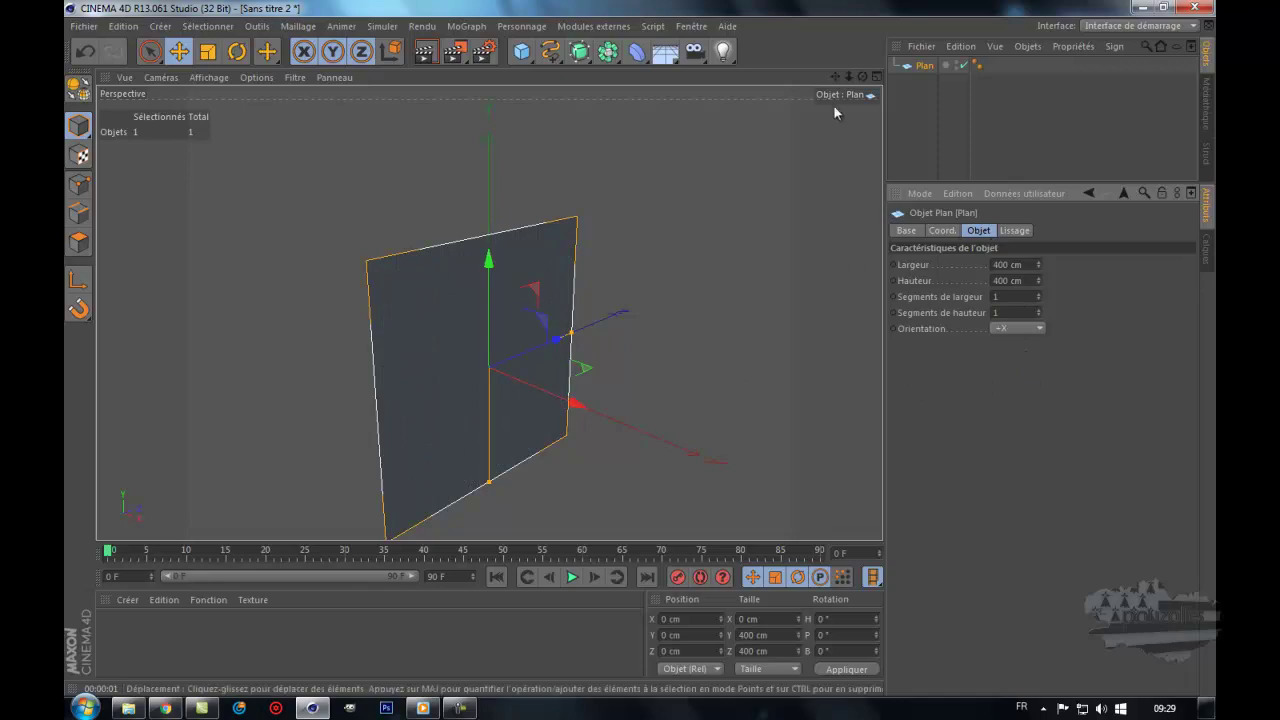
{"action": "mouse_move", "coordinate": [835, 76]}
{"action": "left_mouse_down"}
{"action": "mouse_move", "coordinate": [634, 345]}
{"action": "mouse_move", "coordinate": [656, 358]}
{"action": "mouse_move", "coordinate": [643, 354]}
{"action": "left_mouse_up"}
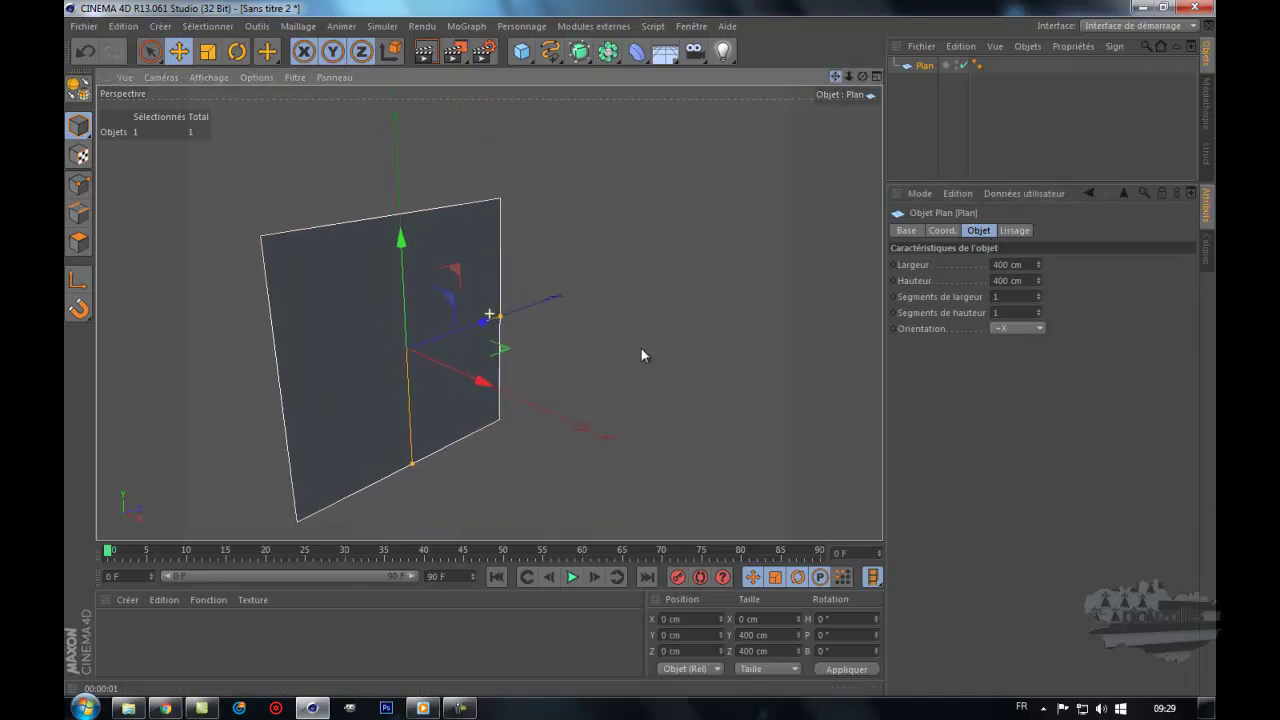
Step: Drag the portail-03 material from the Navigateur de contenu onto the plane
{"action": "left_click_drag", "start_coordinate": [862, 77], "coordinate": [632, 349]}
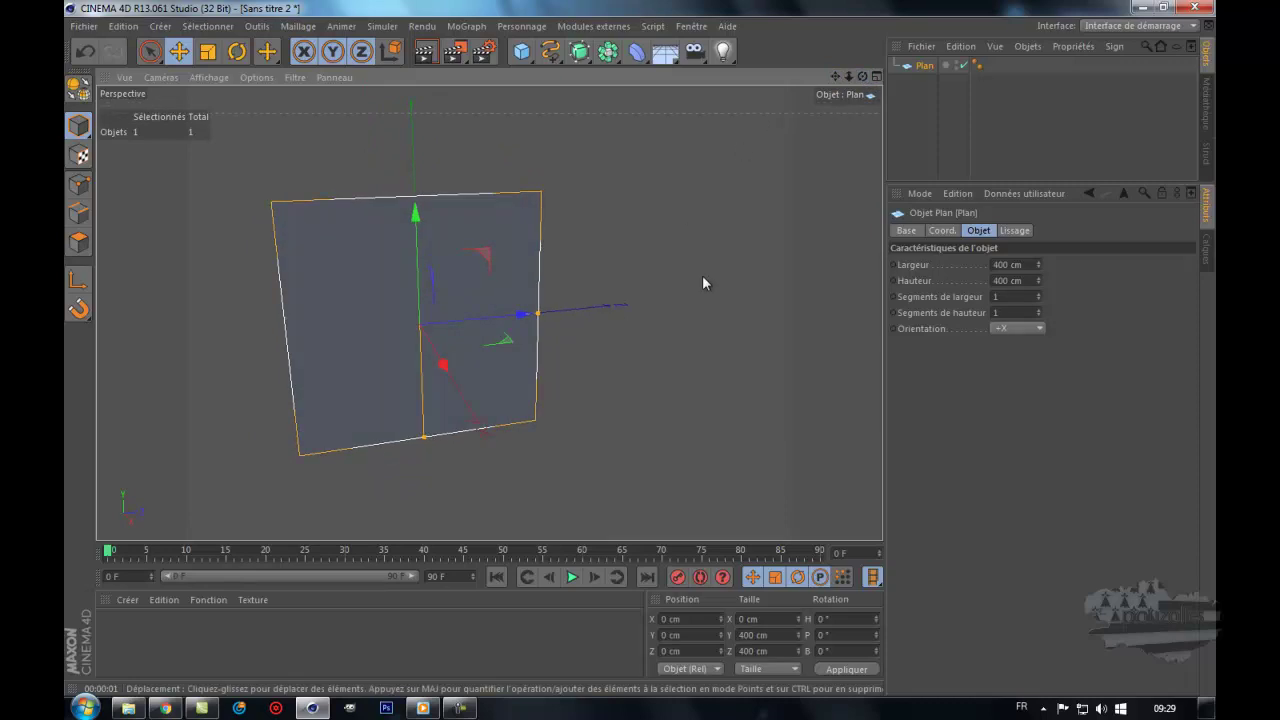
{"action": "left_click", "coordinate": [1209, 97]}
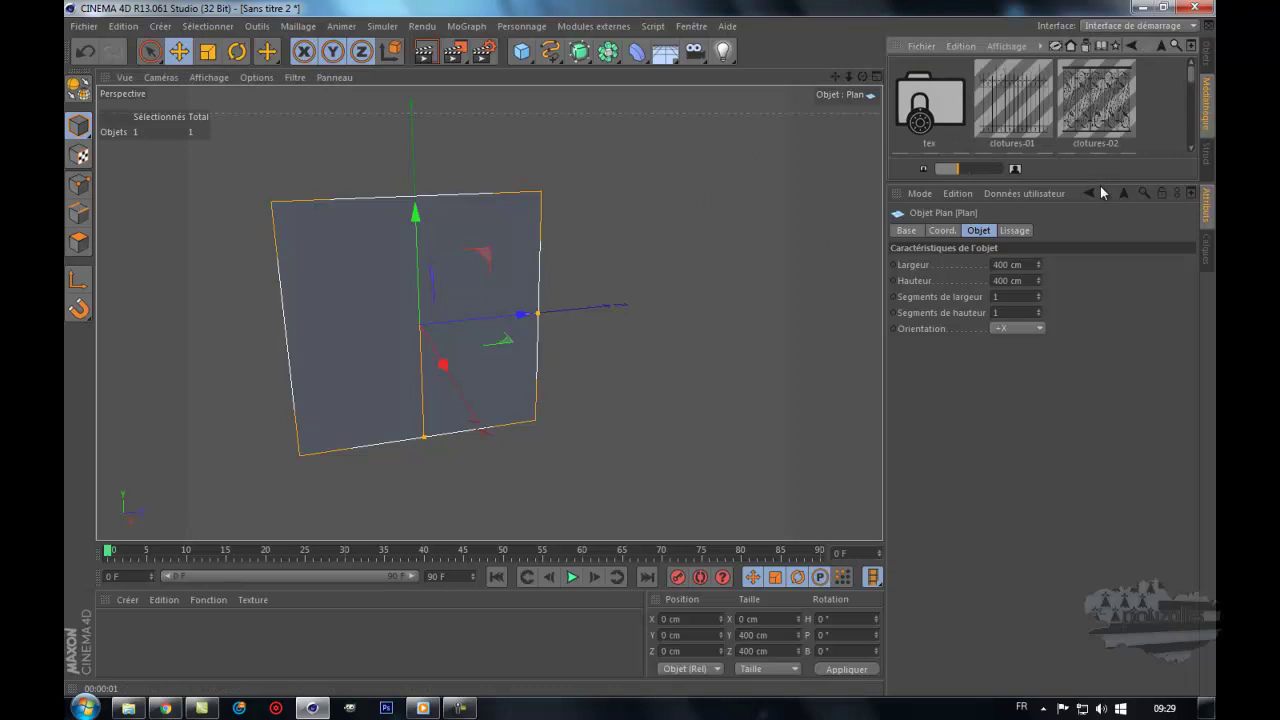
{"action": "left_click_drag", "start_coordinate": [1100, 183], "coordinate": [1116, 571]}
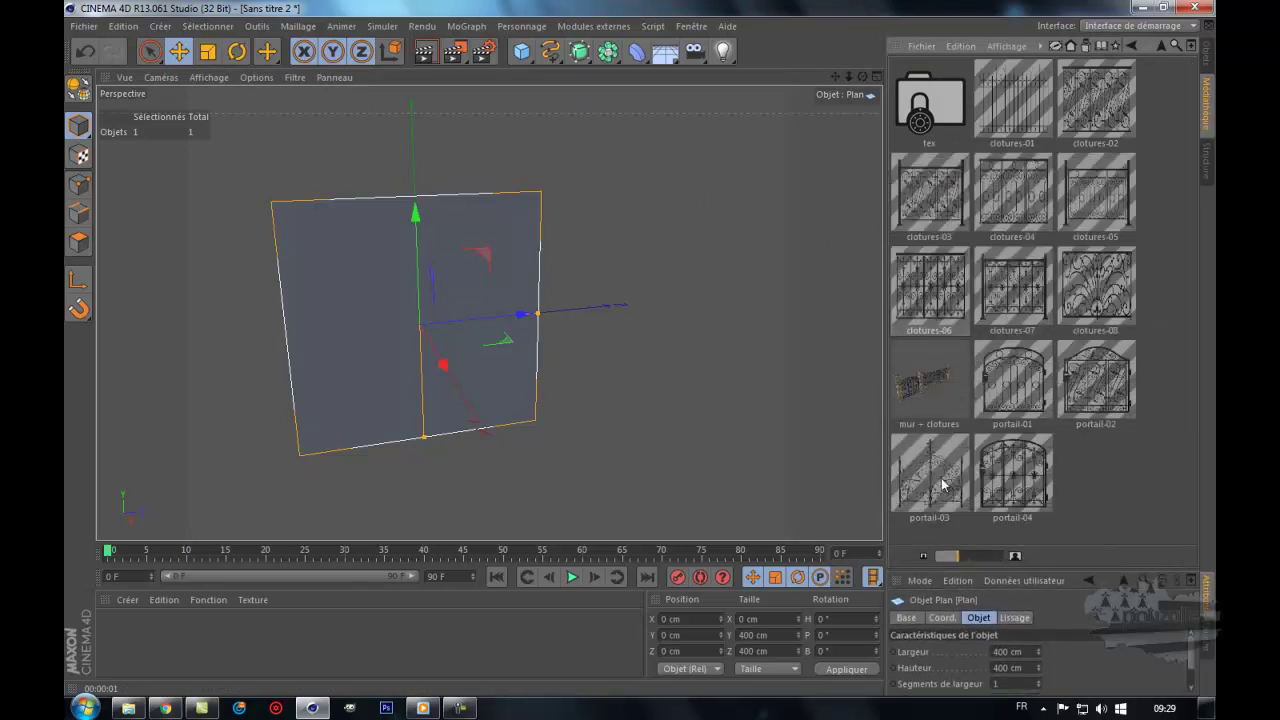
{"action": "left_click_drag", "start_coordinate": [941, 484], "coordinate": [490, 660]}
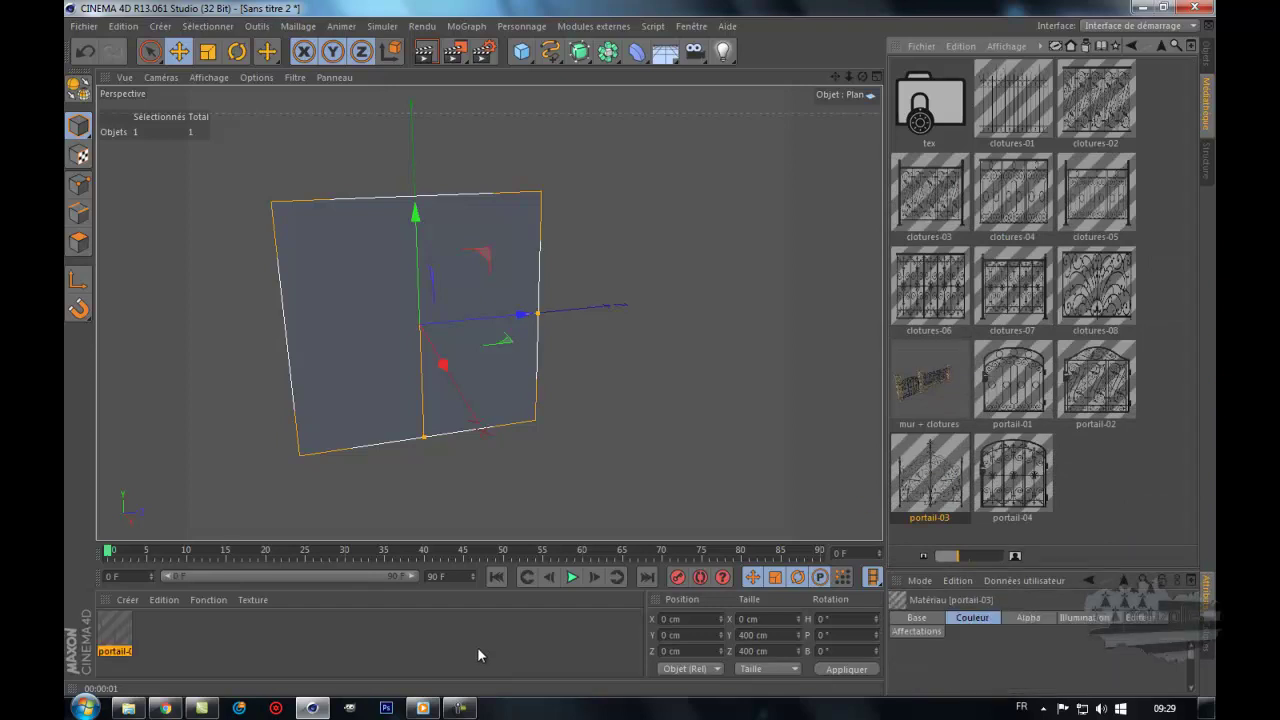
{"action": "left_click_drag", "start_coordinate": [115, 628], "coordinate": [362, 390]}
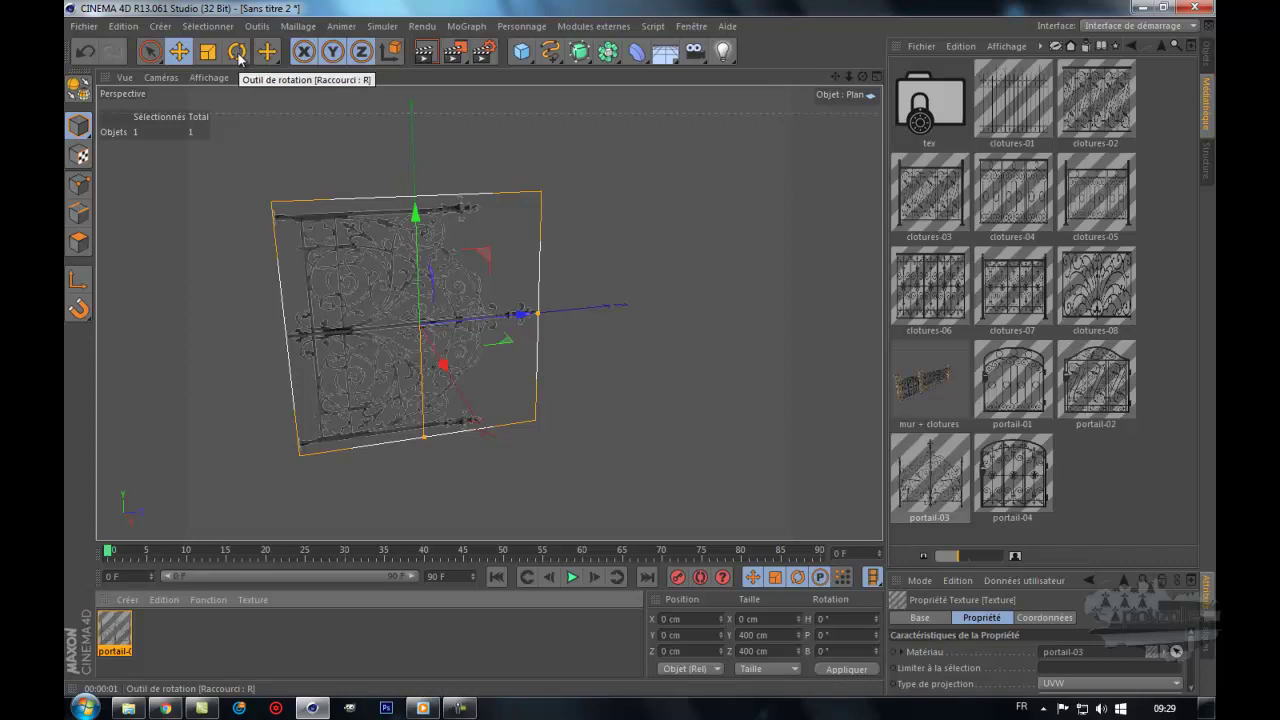
Step: Test-rotate the gate texture in Texture Axis mode, then return to Model mode
{"action": "left_click", "coordinate": [80, 155]}
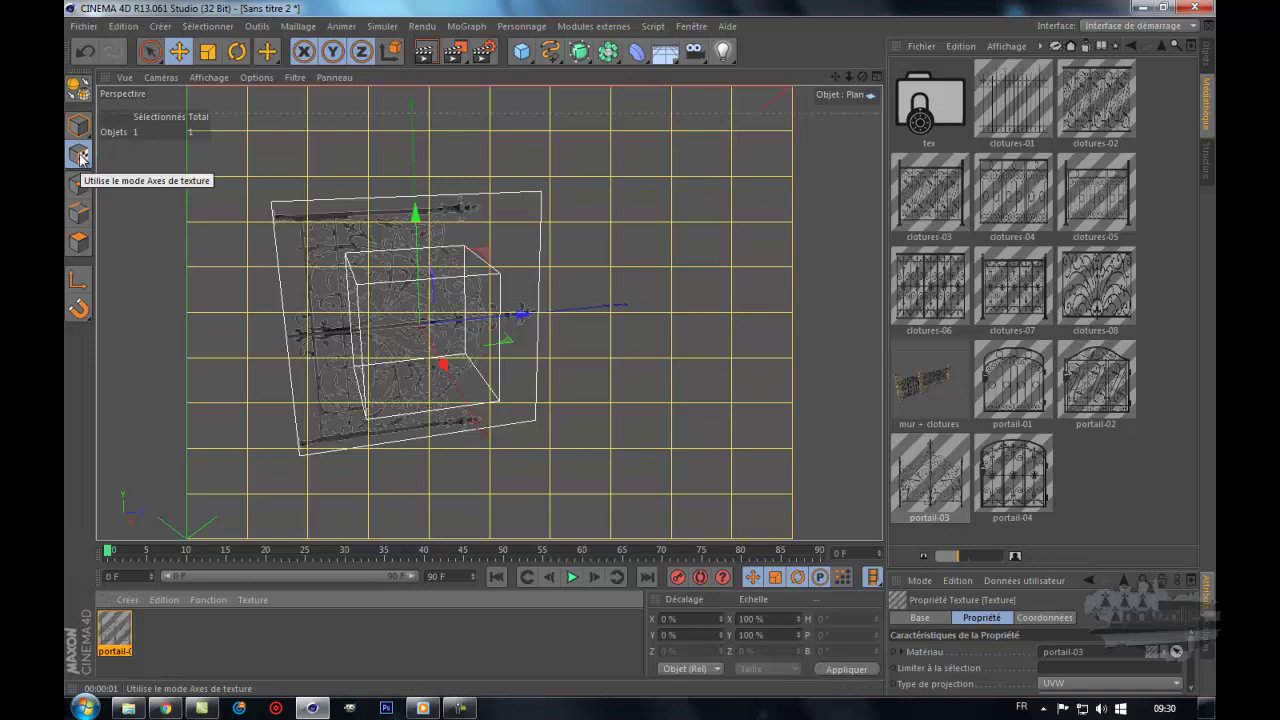
{"action": "left_click", "coordinate": [79, 155]}
{"action": "left_click", "coordinate": [236, 51]}
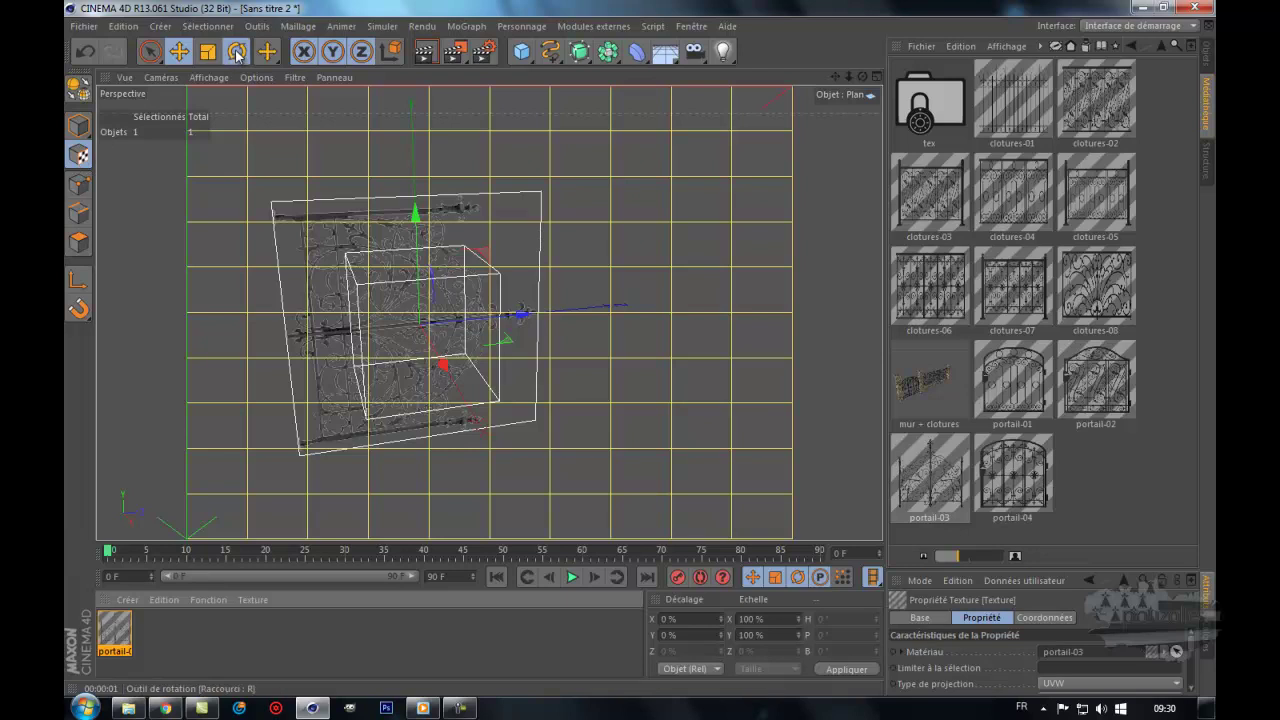
{"action": "left_click_drag", "start_coordinate": [387, 264], "coordinate": [345, 333]}
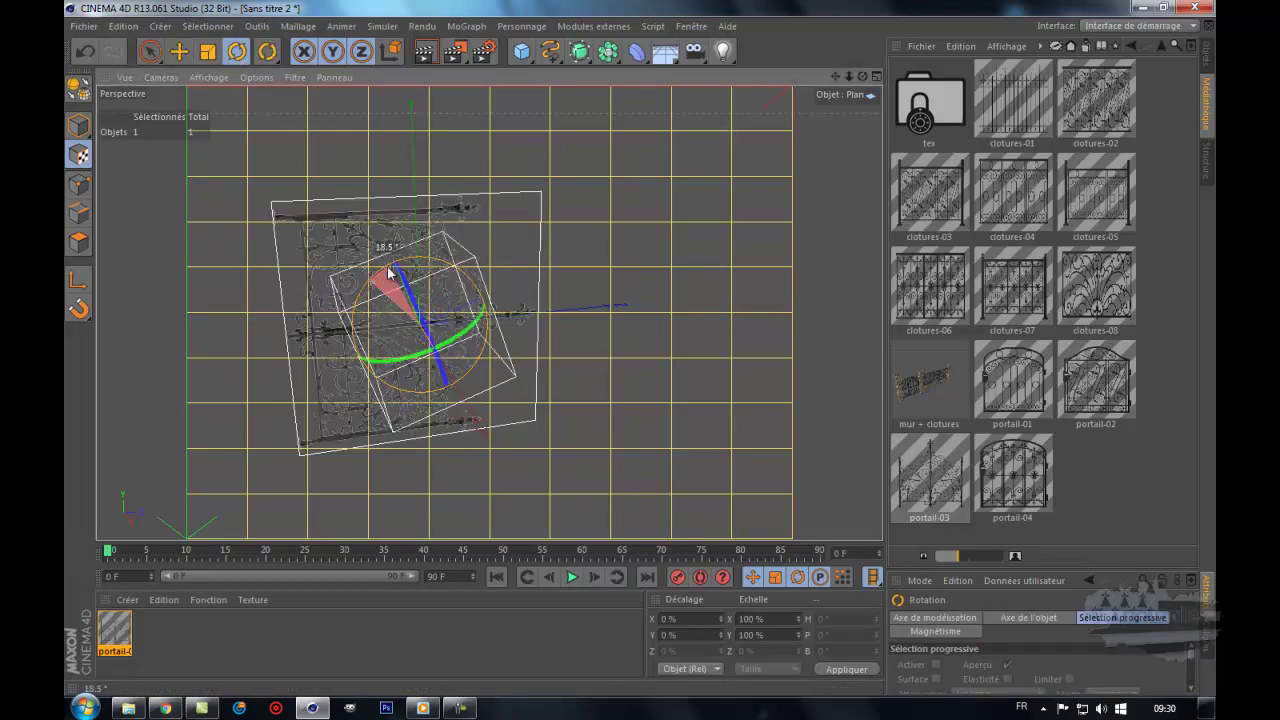
{"action": "left_click_drag", "start_coordinate": [345, 333], "coordinate": [385, 262]}
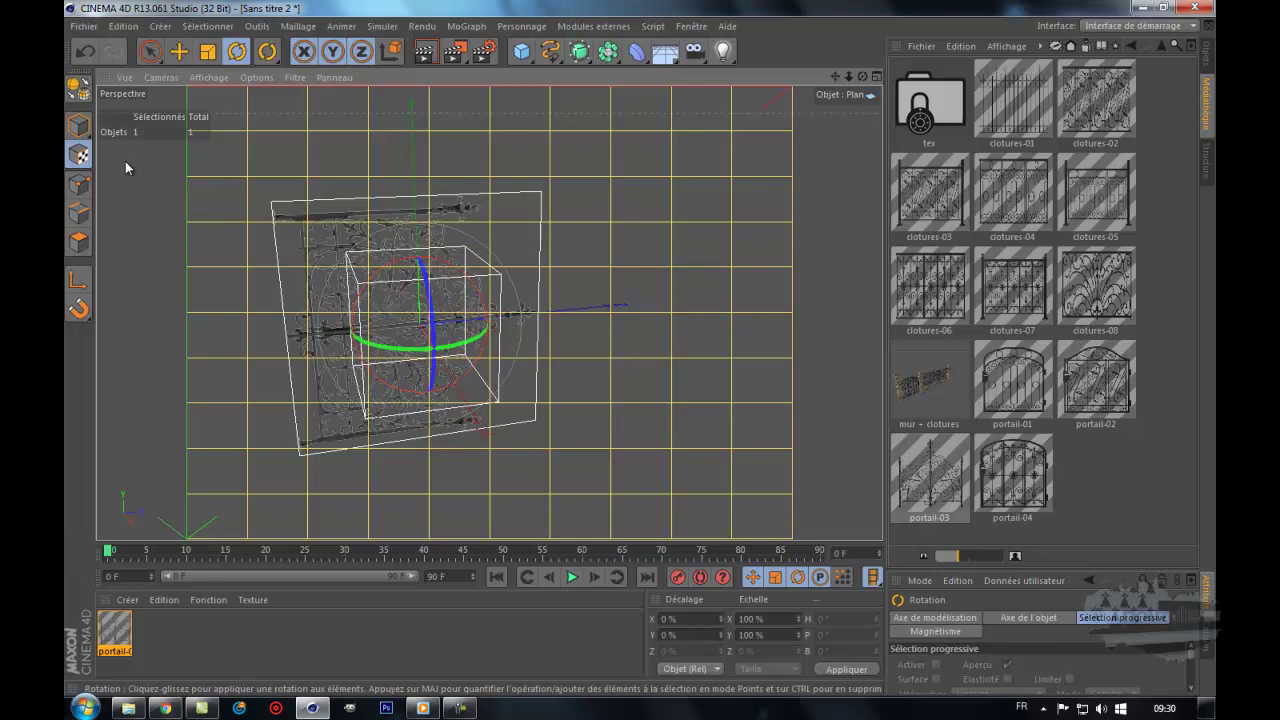
{"action": "left_click", "coordinate": [78, 125]}
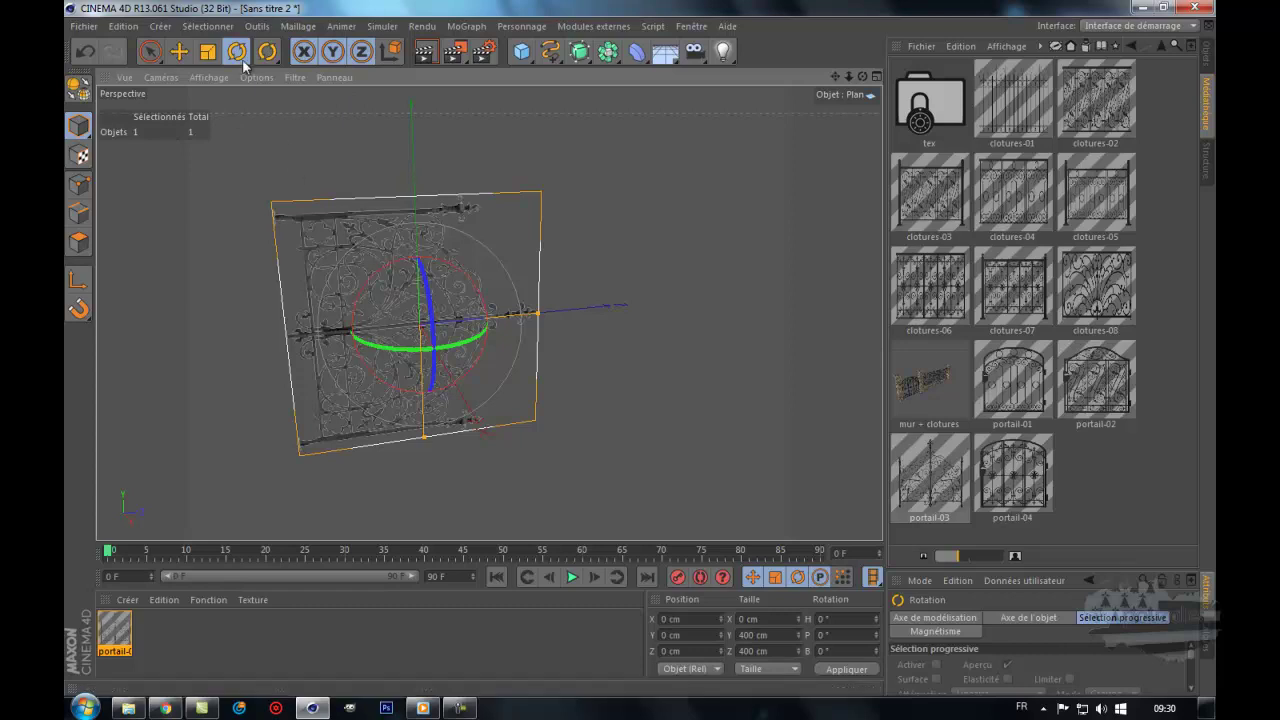
Step: Rotate Plan 90° on P so the gate stands upright, and add a Sol floor
{"action": "left_click", "coordinate": [1208, 62]}
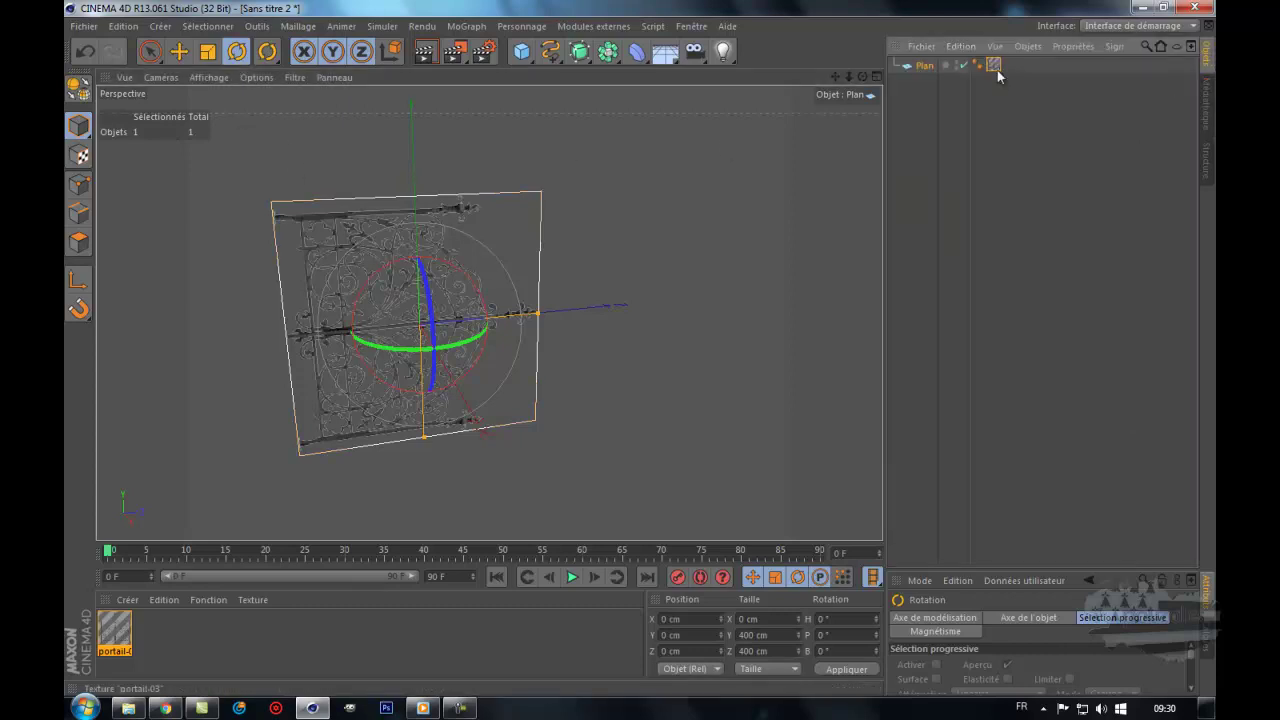
{"action": "left_click", "coordinate": [924, 65]}
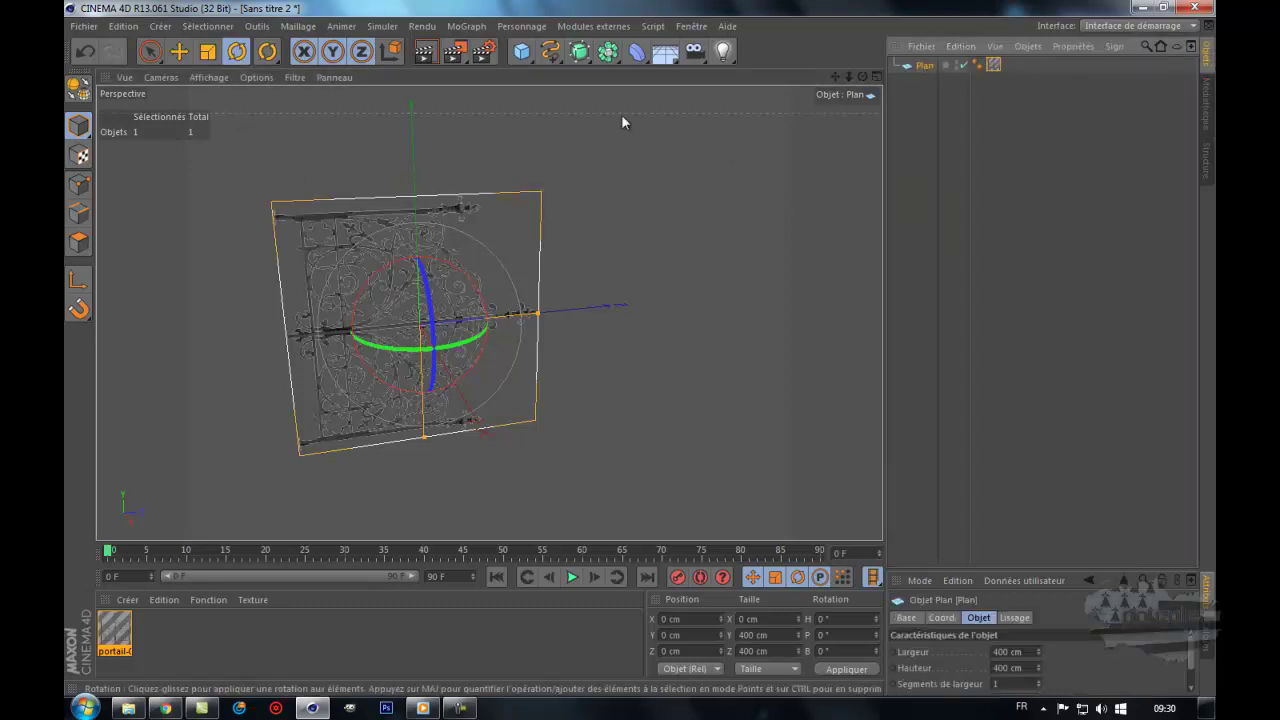
{"action": "left_click", "coordinate": [237, 51]}
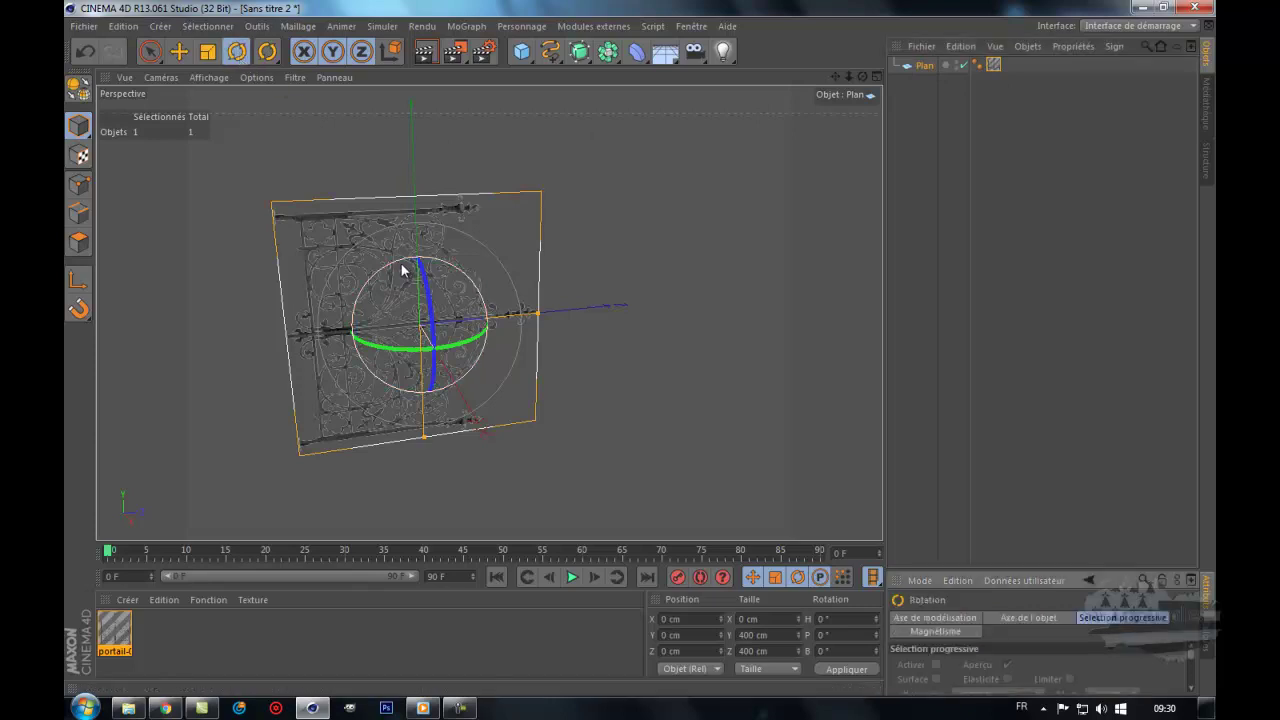
{"action": "left_click_drag", "start_coordinate": [398, 266], "coordinate": [351, 350]}
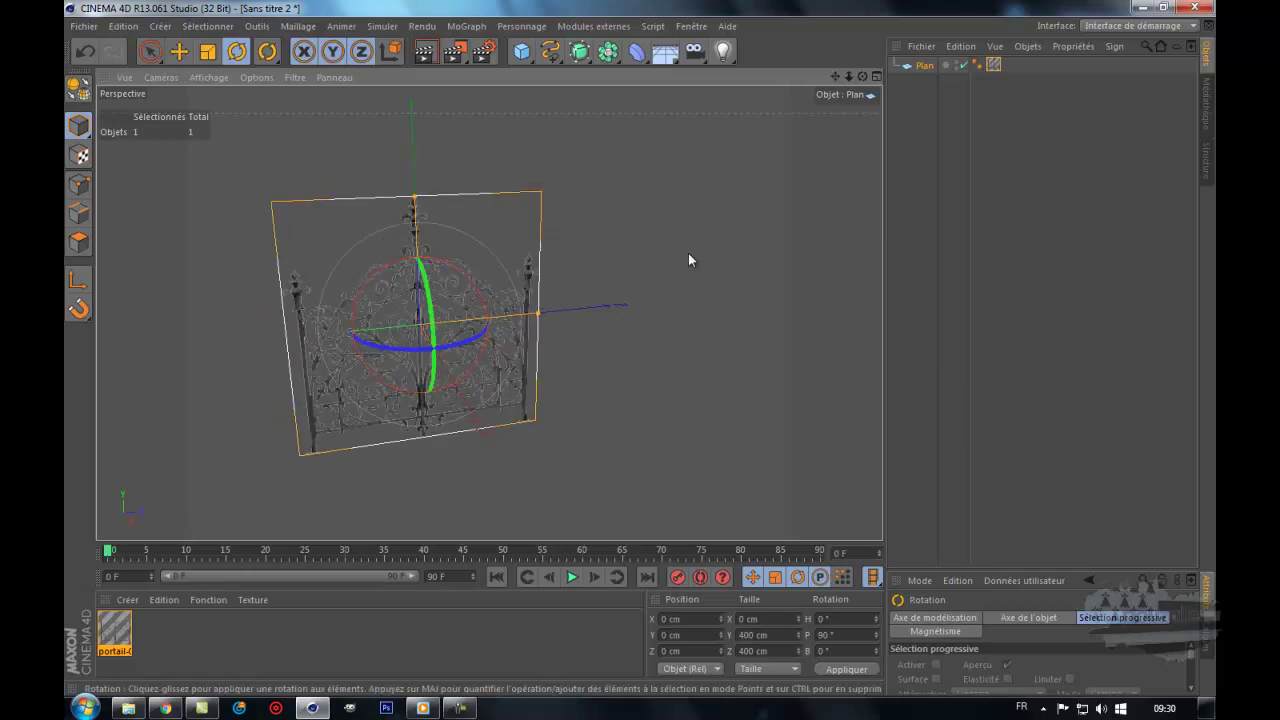
{"action": "left_click", "coordinate": [665, 54]}
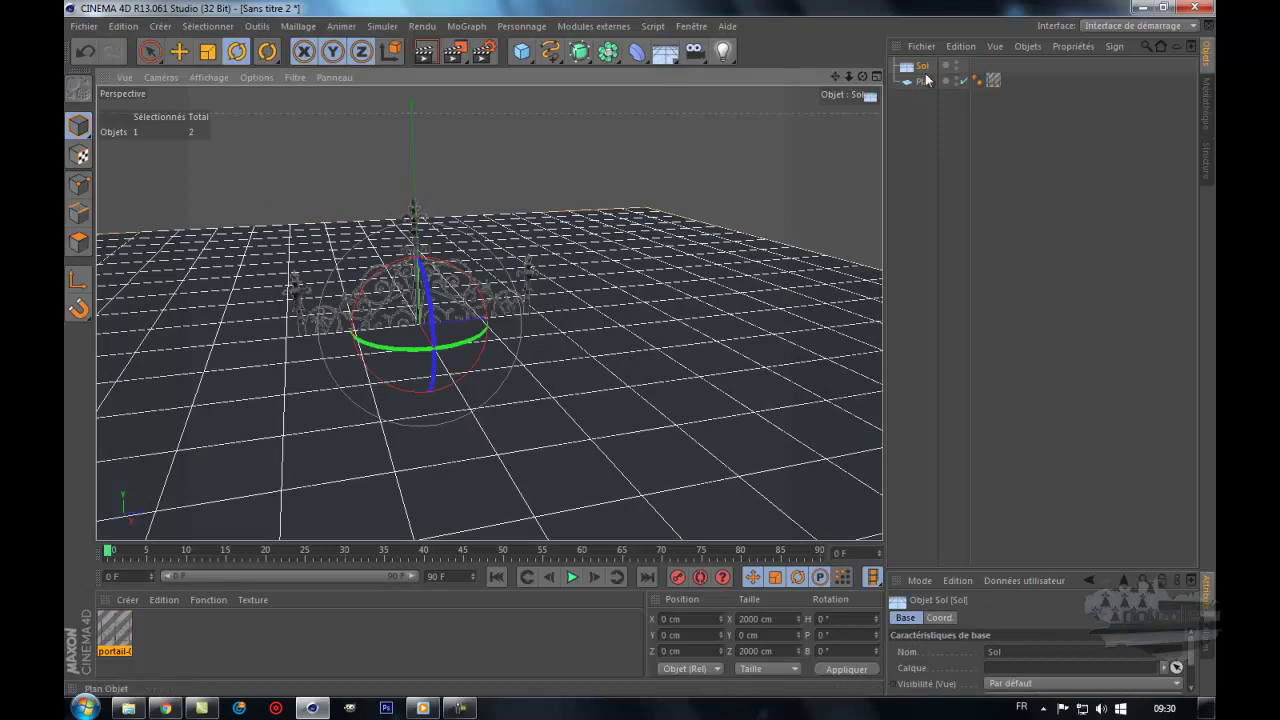
Step: Move the gate plane up and apply DropToFloor so it rests at Y 200 cm
{"action": "left_click", "coordinate": [925, 82]}
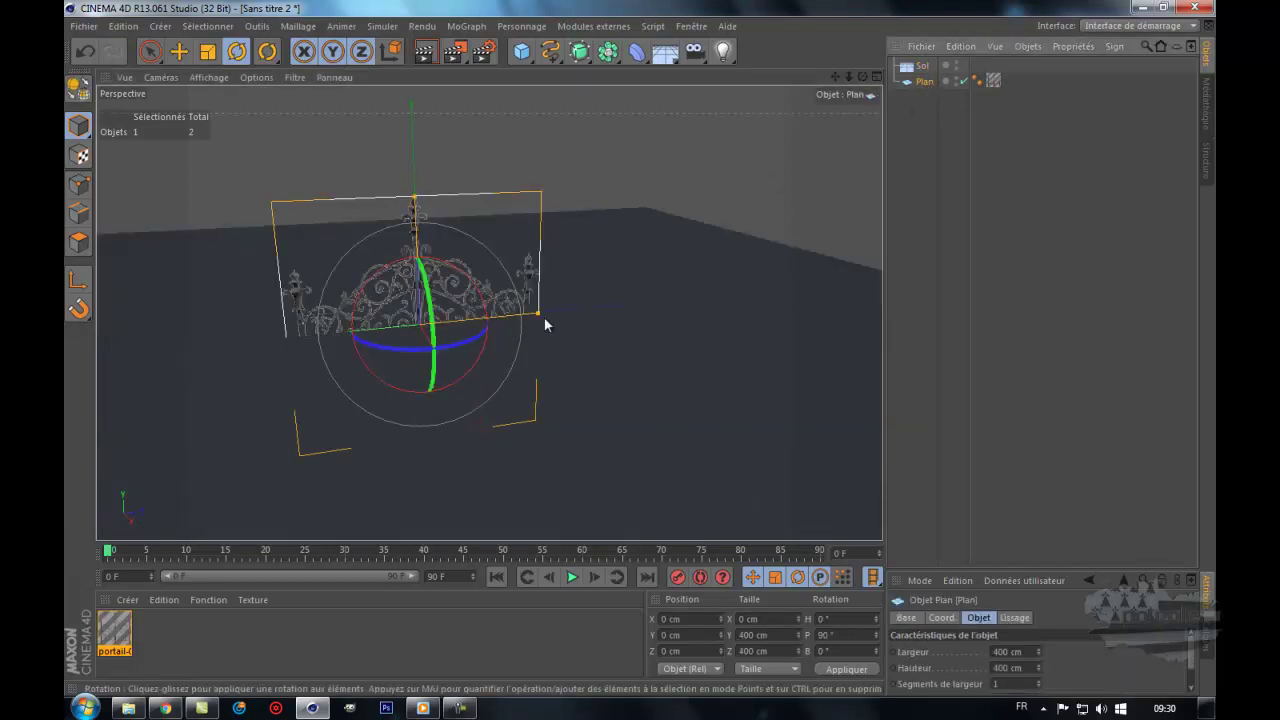
{"action": "key", "text": "e"}
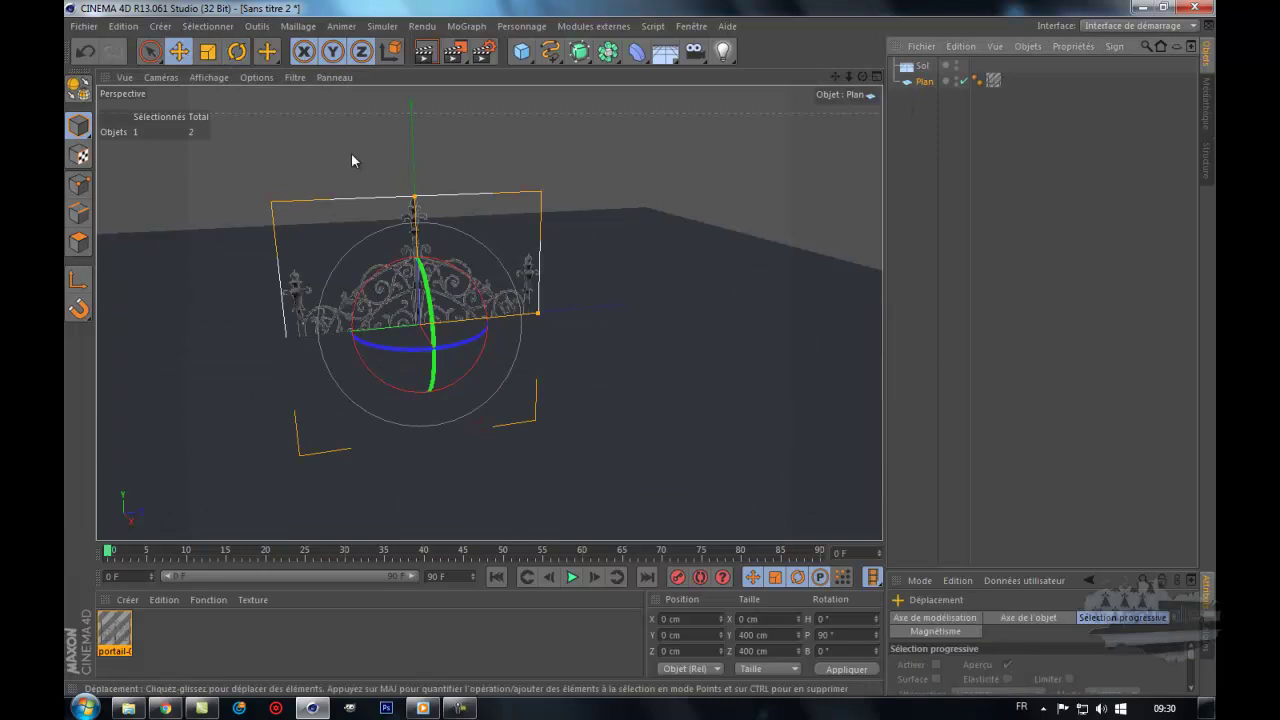
{"action": "mouse_move", "coordinate": [415, 215]}
{"action": "left_mouse_down"}
{"action": "mouse_move", "coordinate": [410, 93]}
{"action": "mouse_move", "coordinate": [641, 350]}
{"action": "left_mouse_up"}
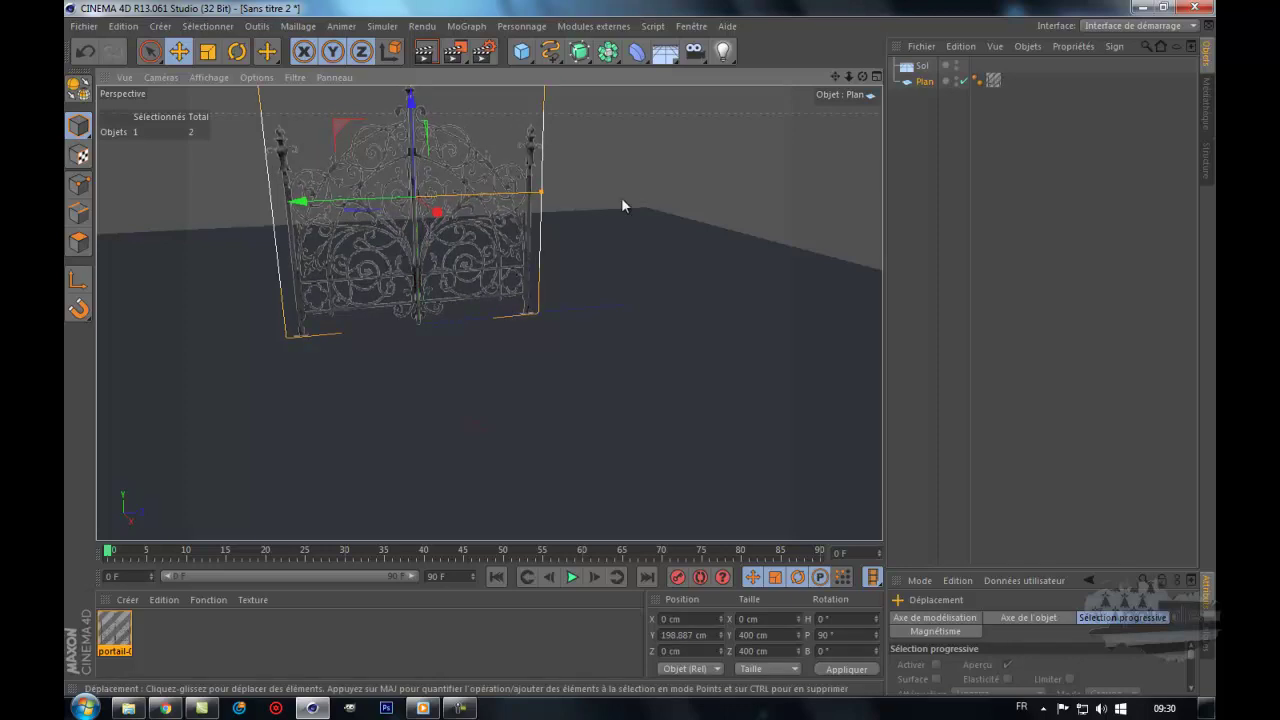
{"action": "left_click", "coordinate": [610, 27]}
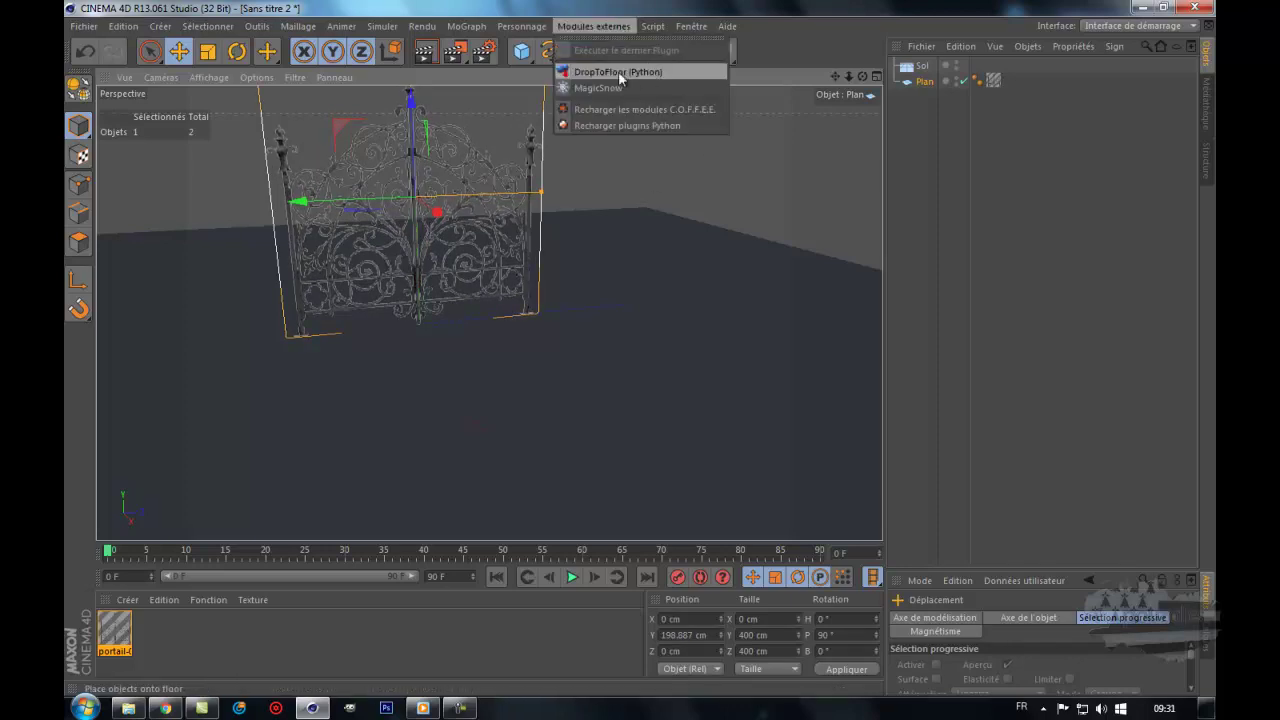
{"action": "left_click", "coordinate": [609, 72]}
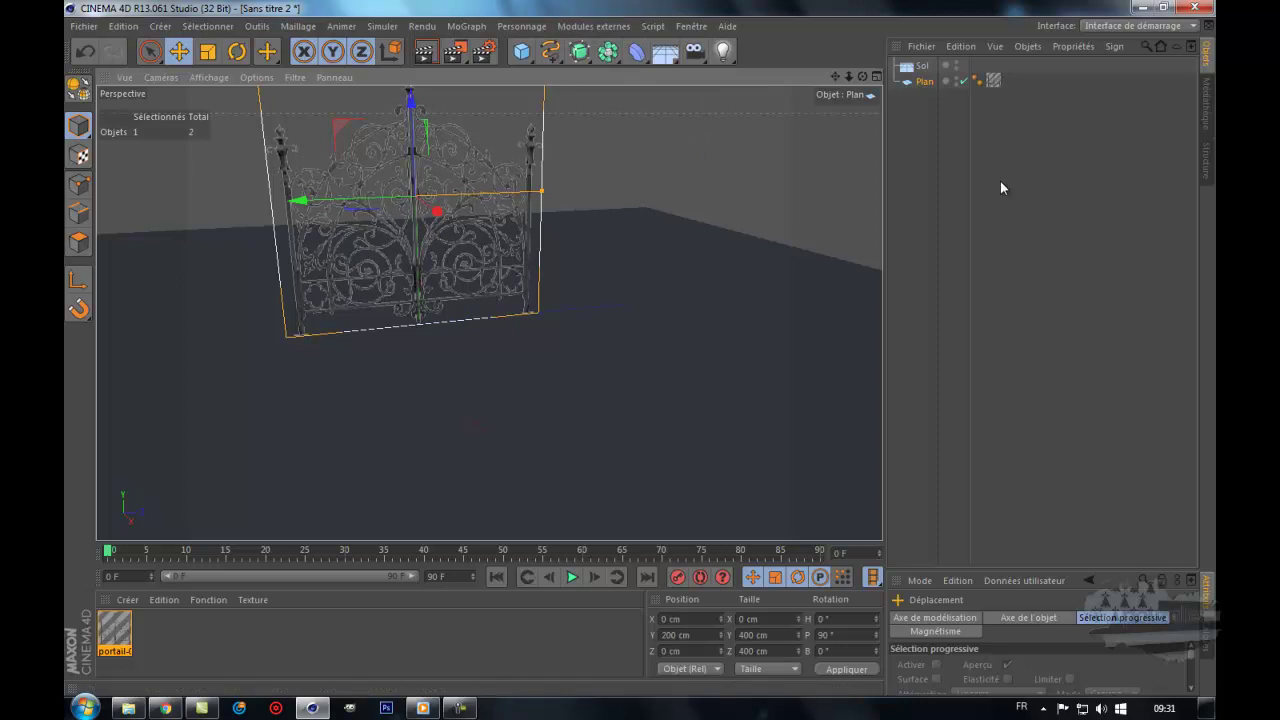
{"action": "left_click", "coordinate": [919, 177]}
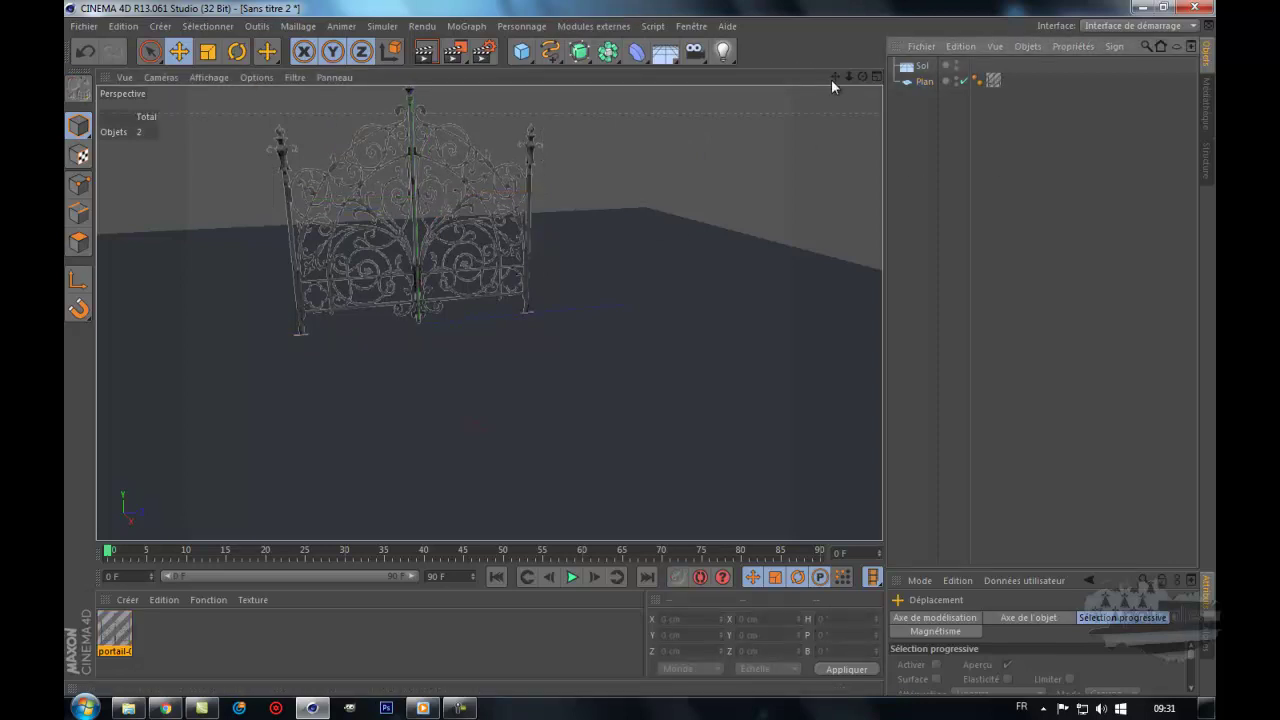
Step: Frame the gate frontally and render viewport previews of its rusty wrought-iron texture
{"action": "left_click_drag", "start_coordinate": [649, 379], "coordinate": [644, 349], "text": "alt"}
{"action": "scroll", "coordinate": [476, 314], "scroll_direction": "up", "scroll_amount": 3}
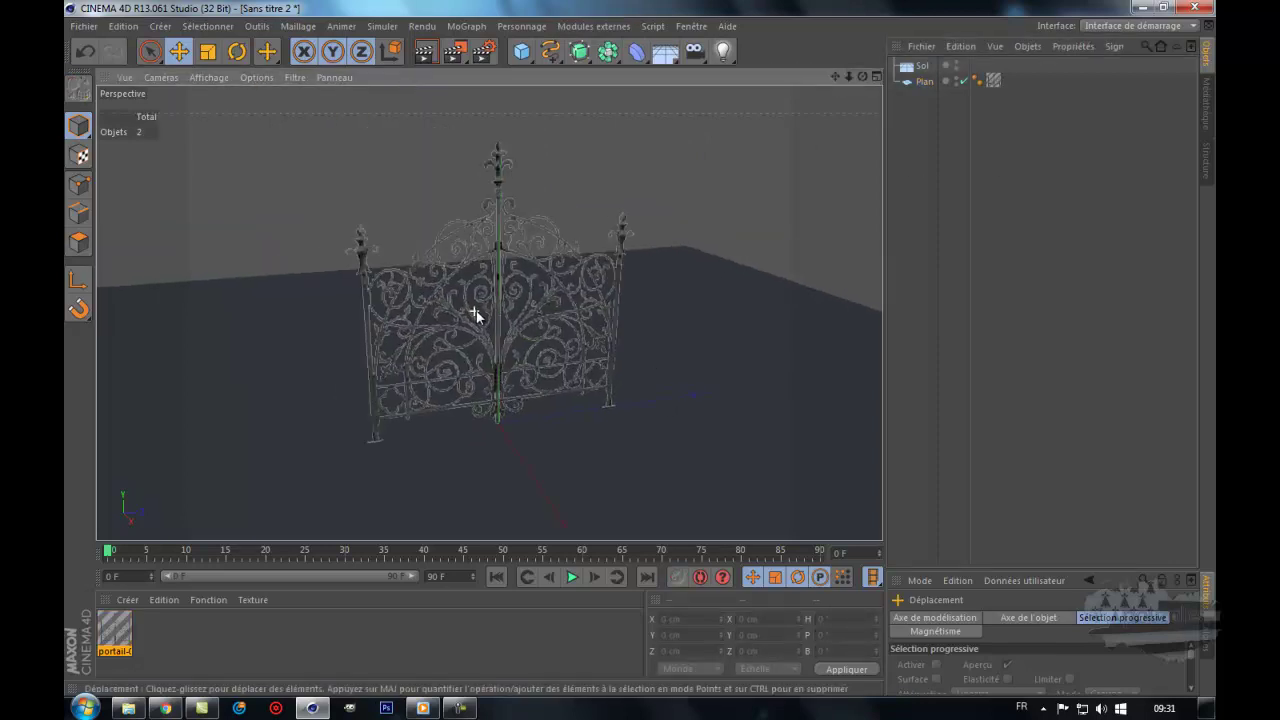
{"action": "scroll", "coordinate": [476, 314], "scroll_direction": "up", "scroll_amount": 1}
{"action": "scroll", "coordinate": [480, 309], "scroll_direction": "up", "scroll_amount": 2}
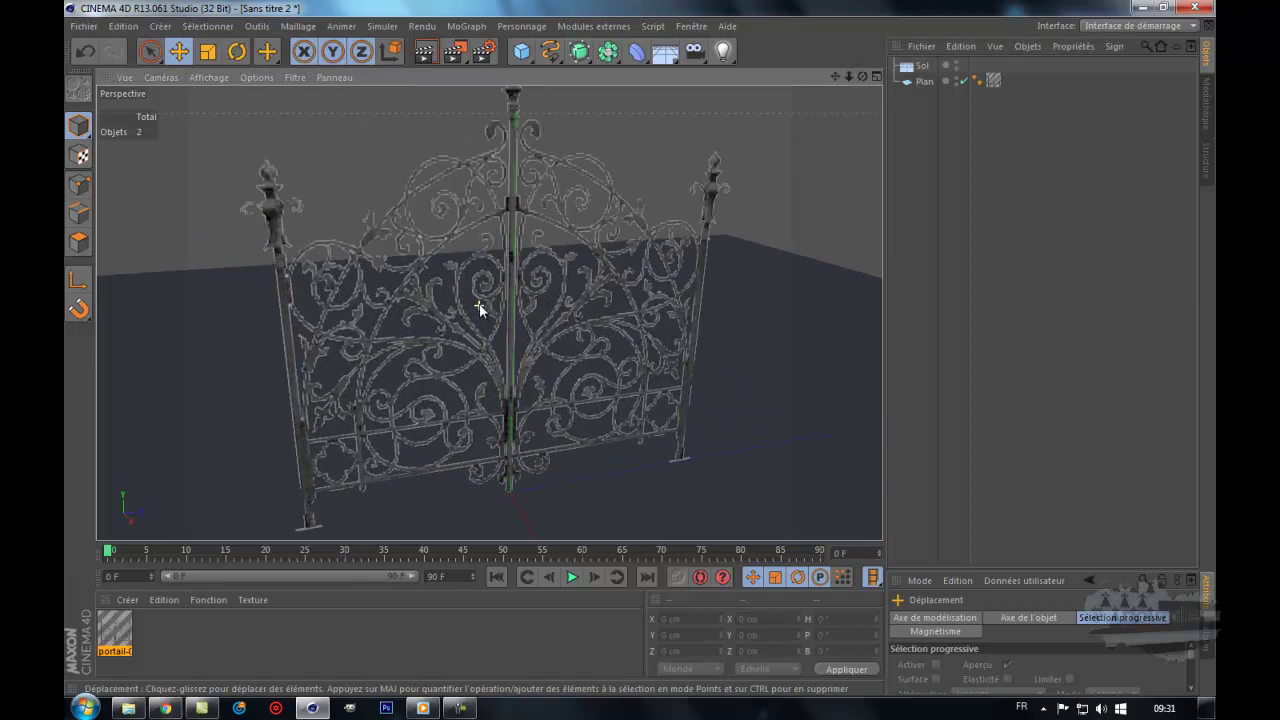
{"action": "left_click", "coordinate": [422, 60]}
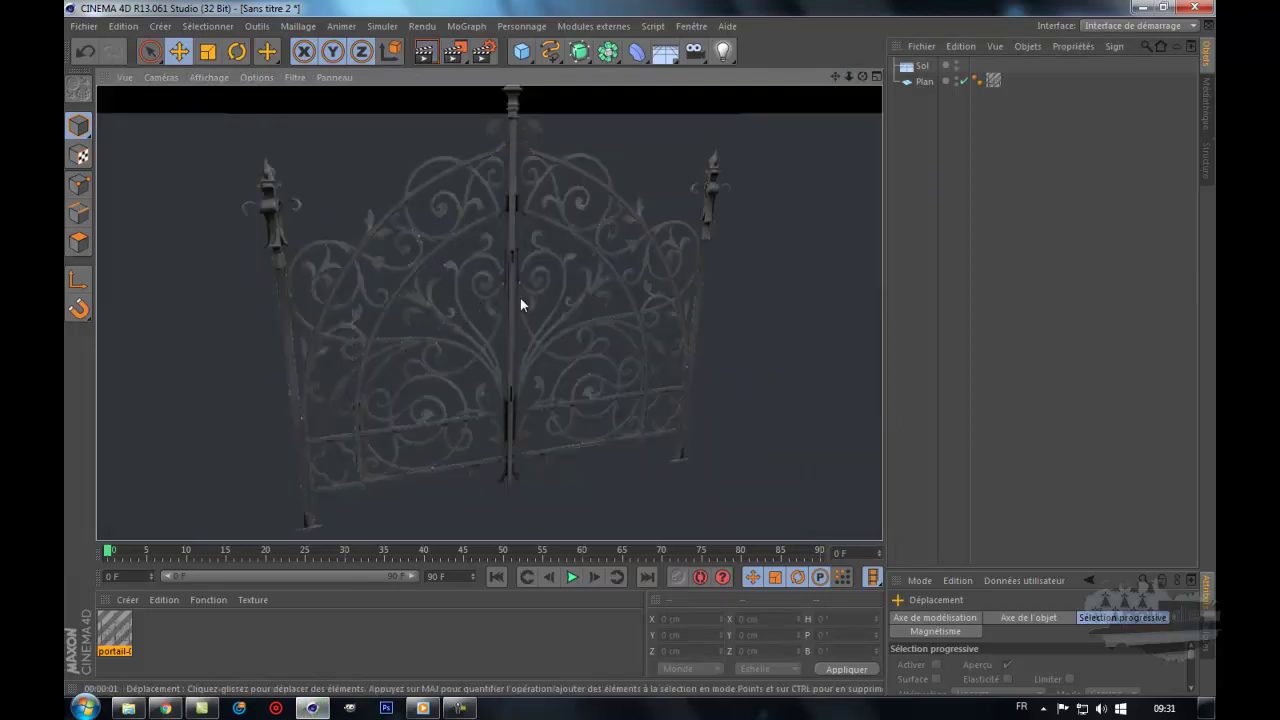
{"action": "left_click_drag", "start_coordinate": [862, 77], "coordinate": [637, 347]}
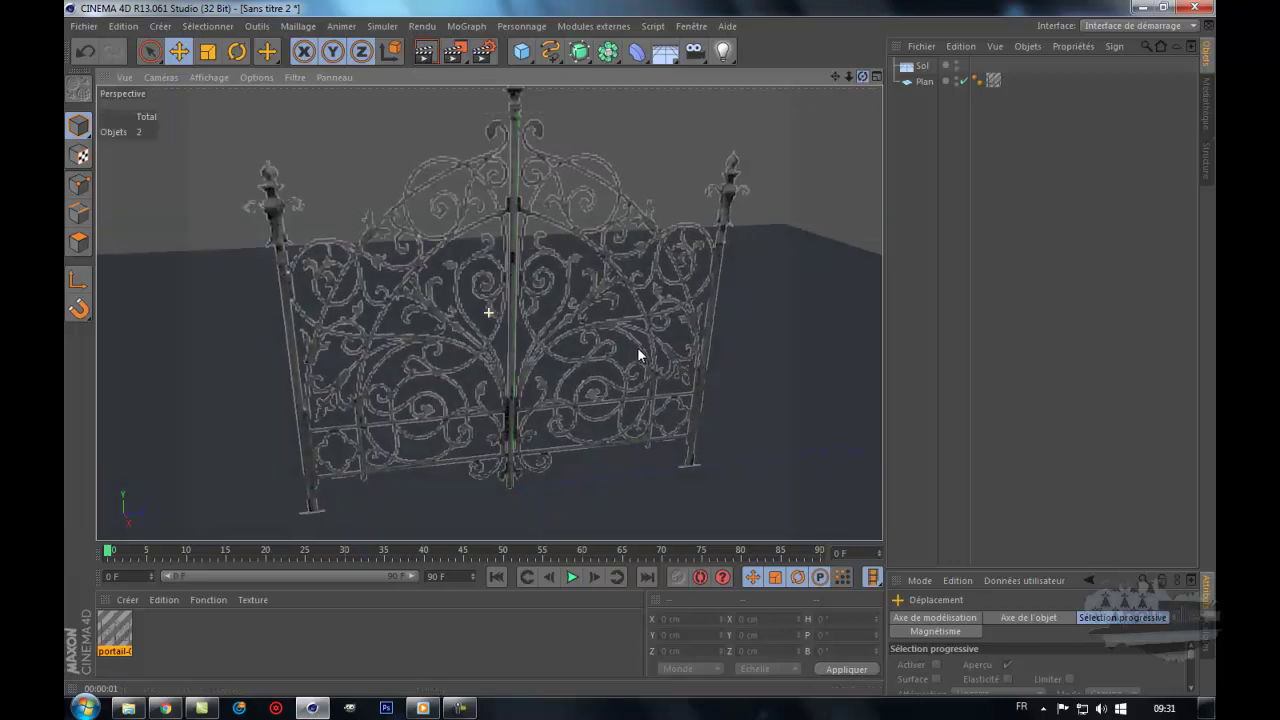
{"action": "left_click", "coordinate": [422, 58]}
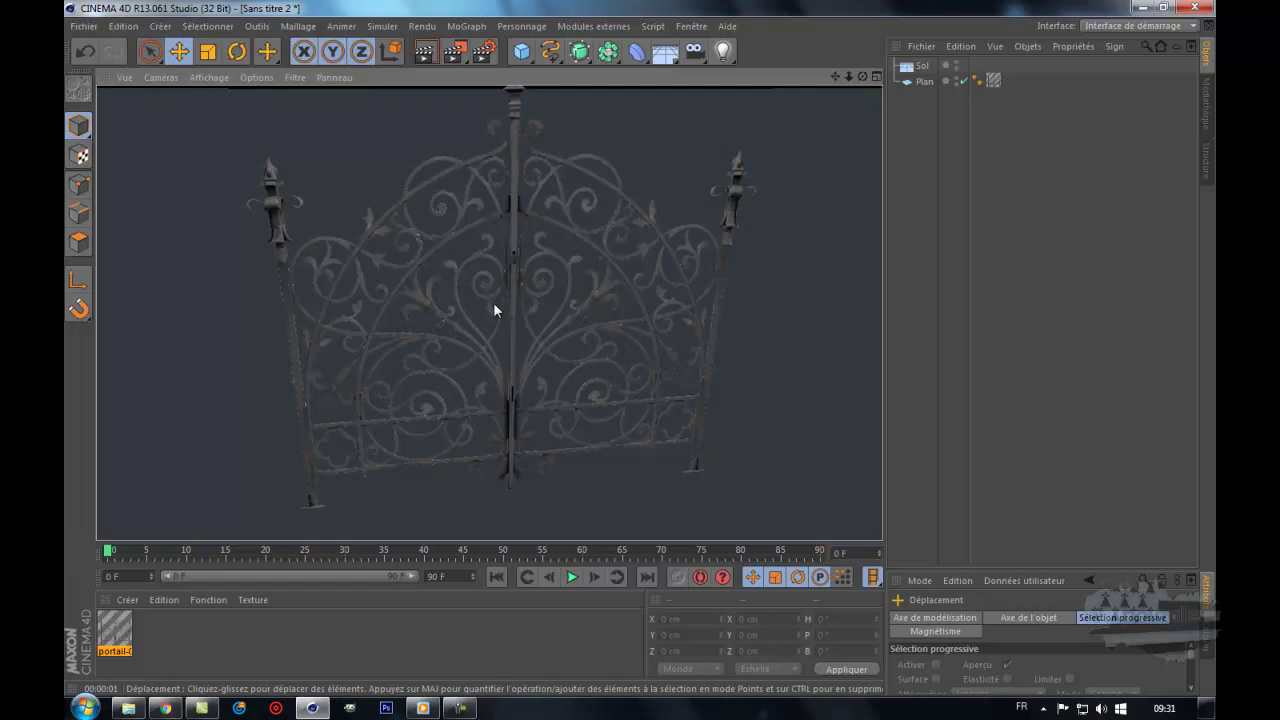
Step: Set render anti-aliasing to Au mieux with a 1x1 minimum, then render the view
{"action": "left_click", "coordinate": [484, 53]}
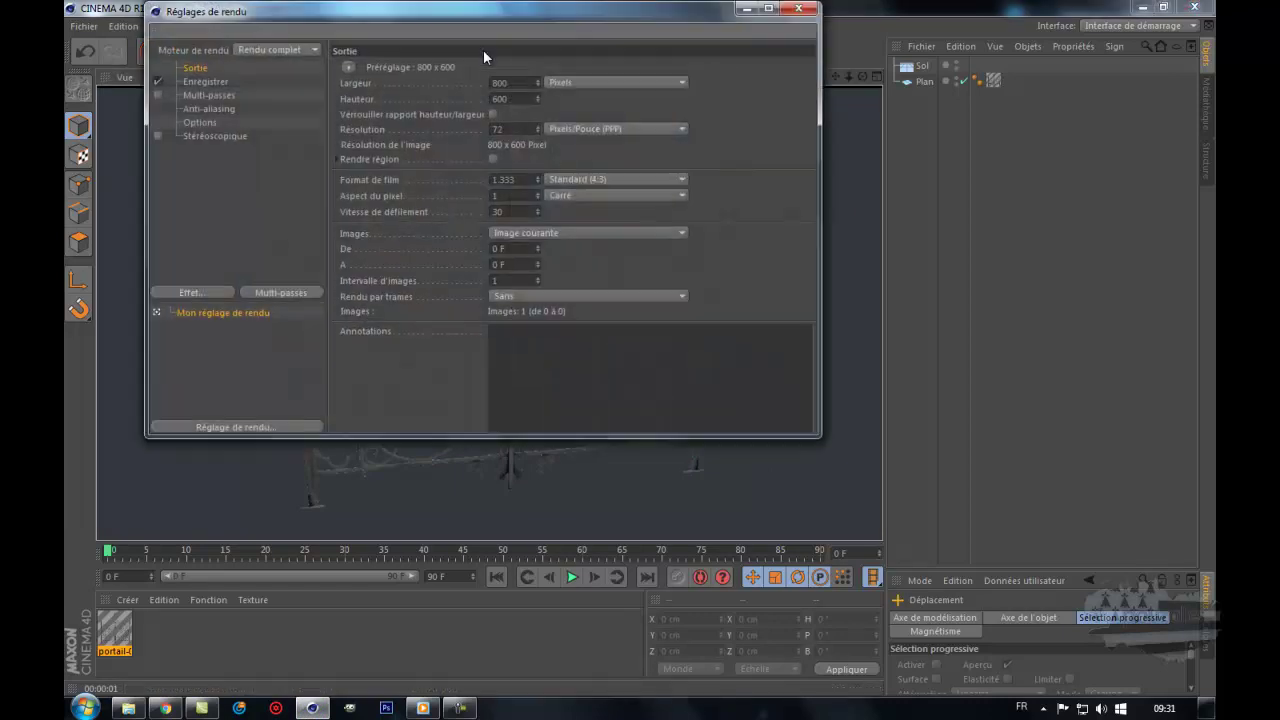
{"action": "left_click", "coordinate": [209, 108]}
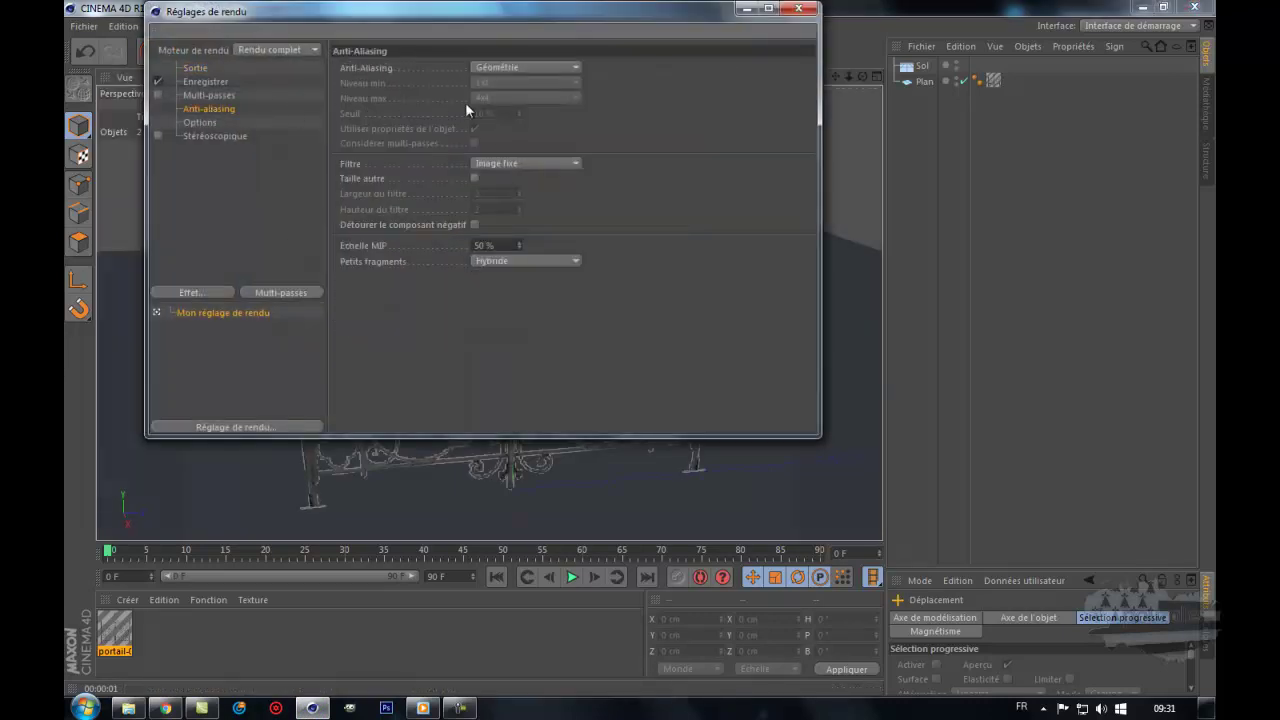
{"action": "left_click", "coordinate": [525, 66]}
{"action": "left_click", "coordinate": [525, 115]}
{"action": "left_click", "coordinate": [522, 82]}
{"action": "left_click", "coordinate": [521, 101]}
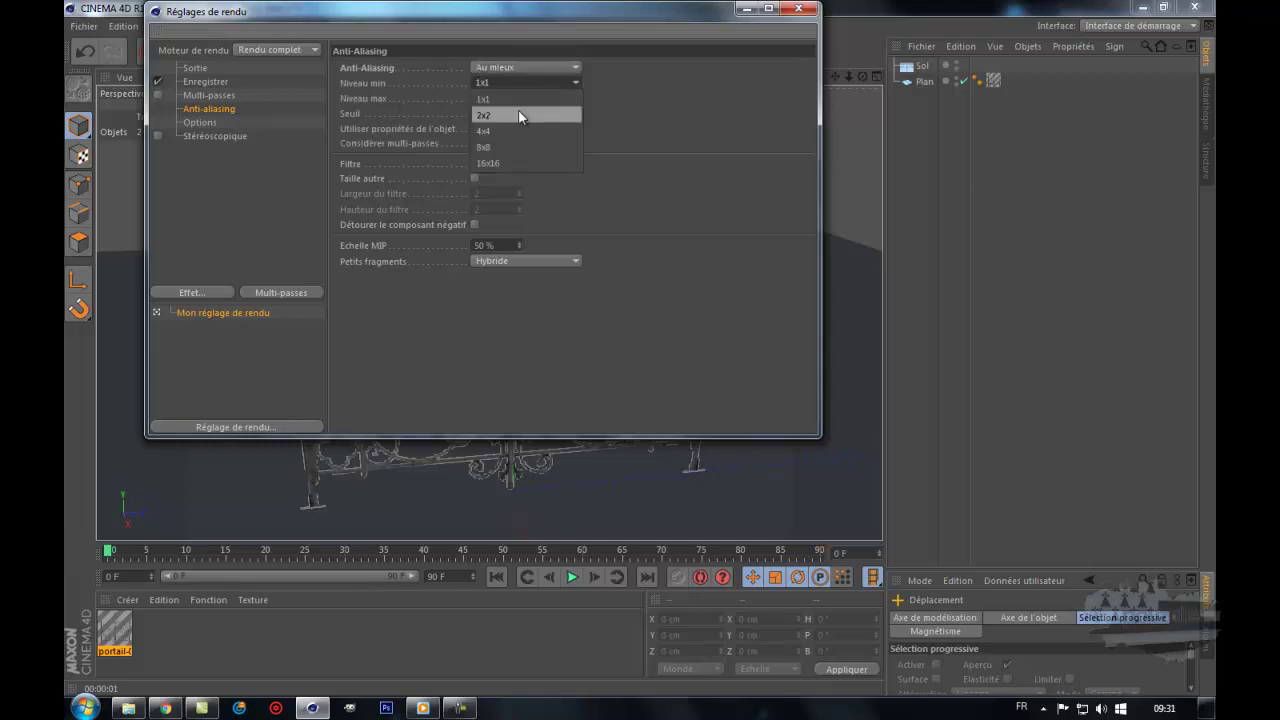
{"action": "left_click", "coordinate": [798, 8]}
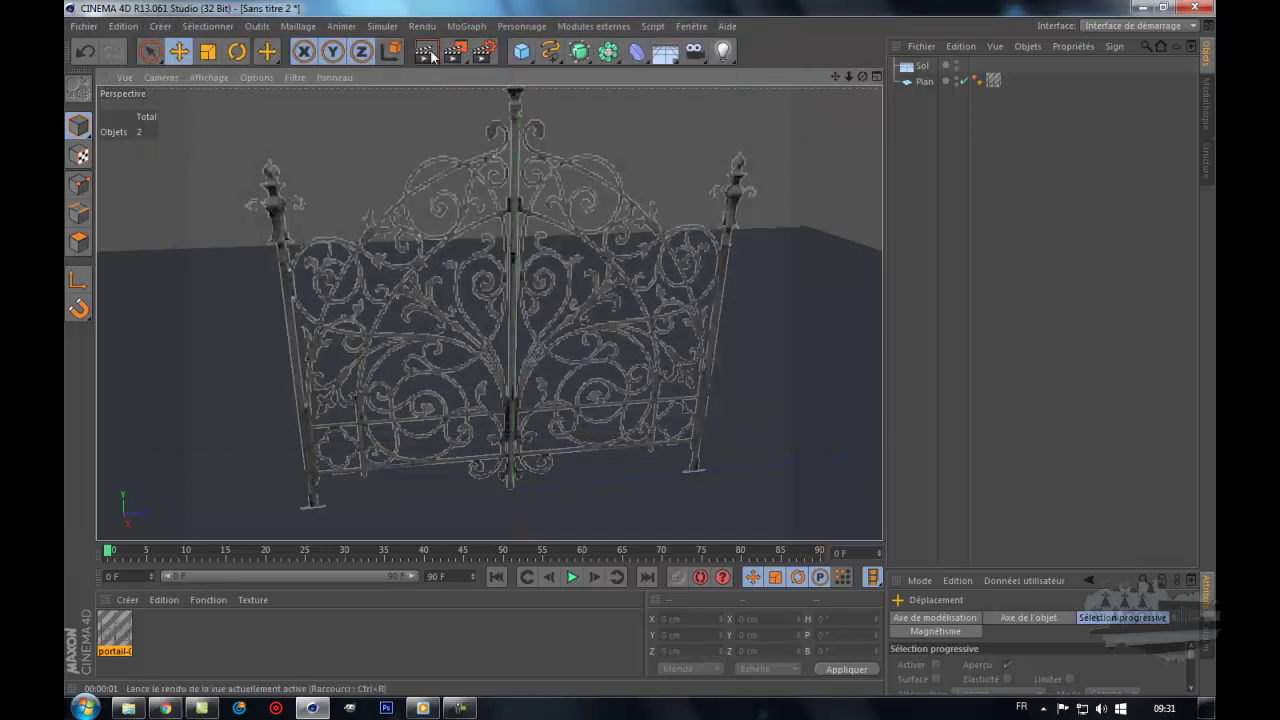
{"action": "left_click", "coordinate": [430, 55]}
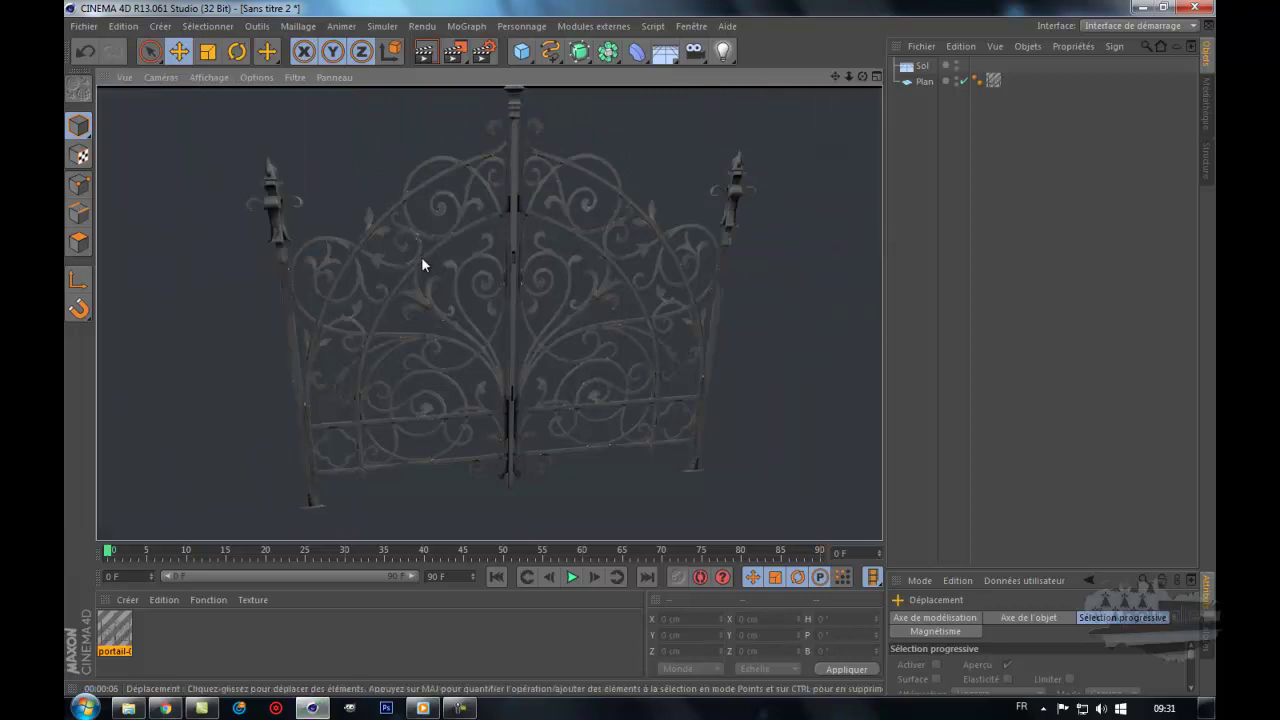
Step: Zoom in and render a close-up of the gate
{"action": "scroll", "coordinate": [424, 261], "scroll_direction": "up", "scroll_amount": 2}
{"action": "scroll", "coordinate": [423, 261], "scroll_direction": "up", "scroll_amount": 1}
{"action": "scroll", "coordinate": [421, 240], "scroll_direction": "up", "scroll_amount": 2}
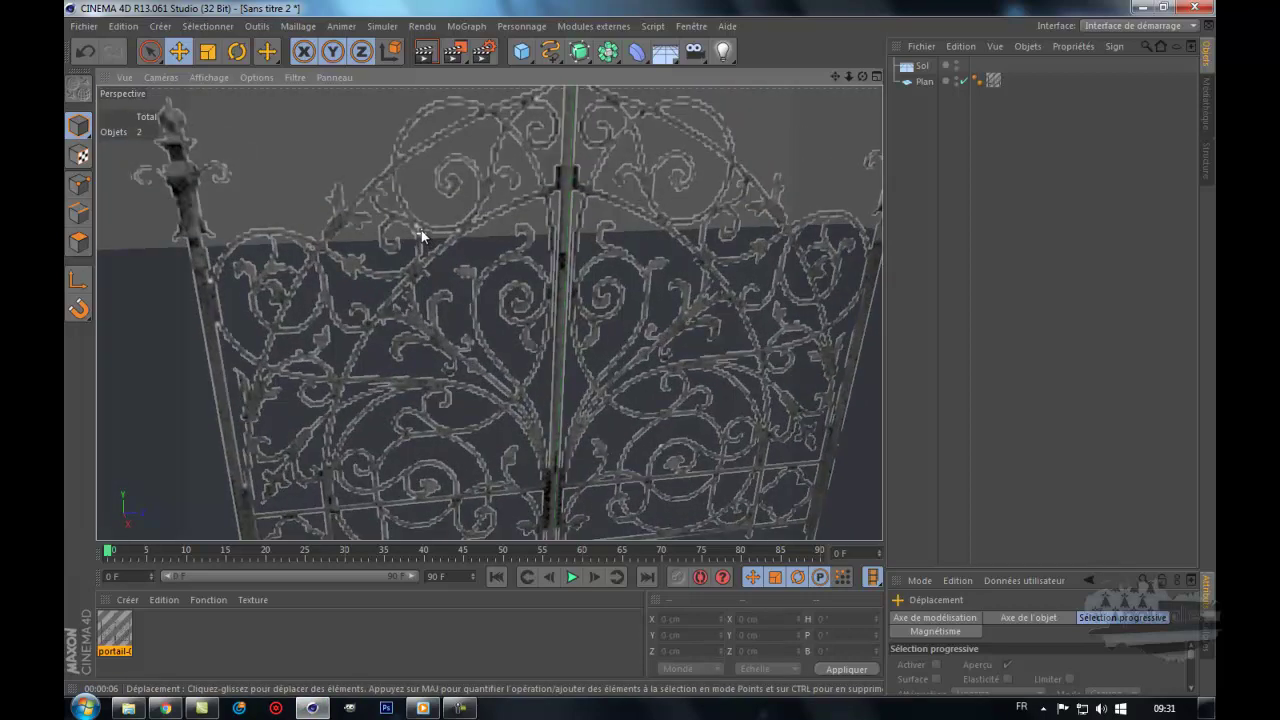
{"action": "scroll", "coordinate": [421, 237], "scroll_direction": "up", "scroll_amount": 2}
{"action": "left_click", "coordinate": [426, 52]}
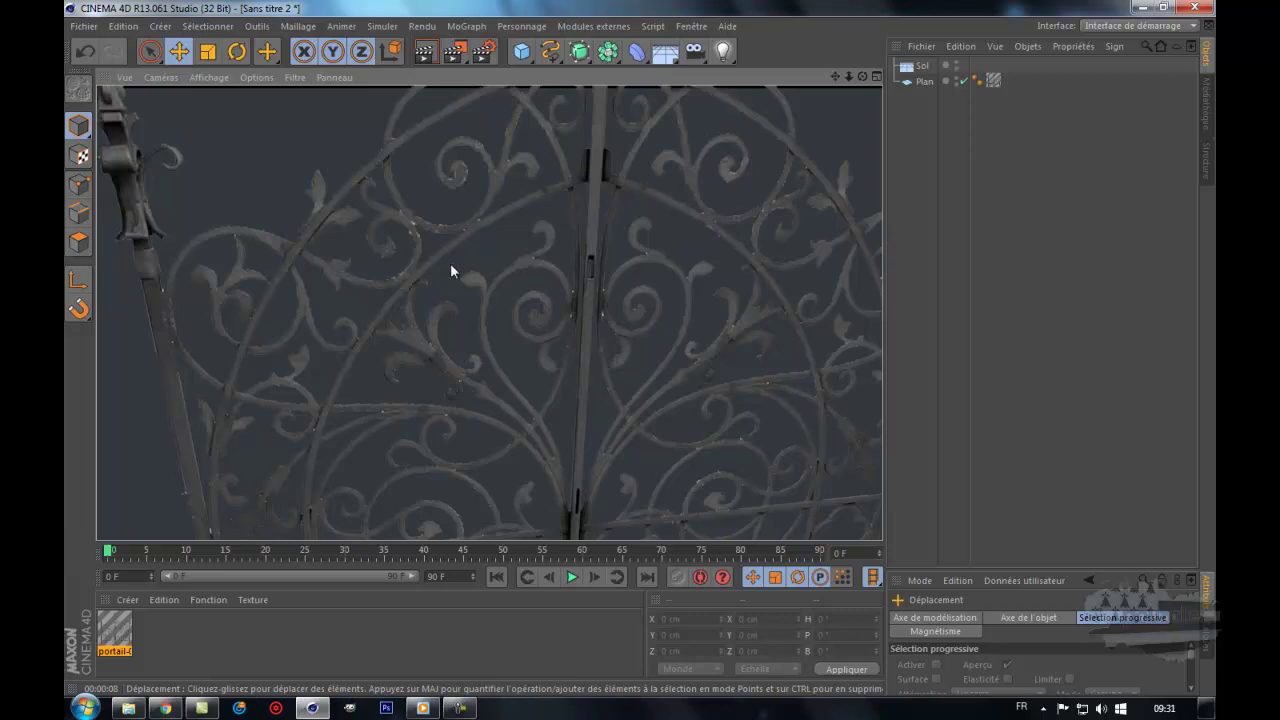
Step: Zoom out to render the gate from afar, then zoom back in
{"action": "scroll", "coordinate": [432, 273], "scroll_direction": "down", "scroll_amount": 4}
{"action": "scroll", "coordinate": [433, 276], "scroll_direction": "down", "scroll_amount": 3}
{"action": "scroll", "coordinate": [437, 283], "scroll_direction": "down", "scroll_amount": 2}
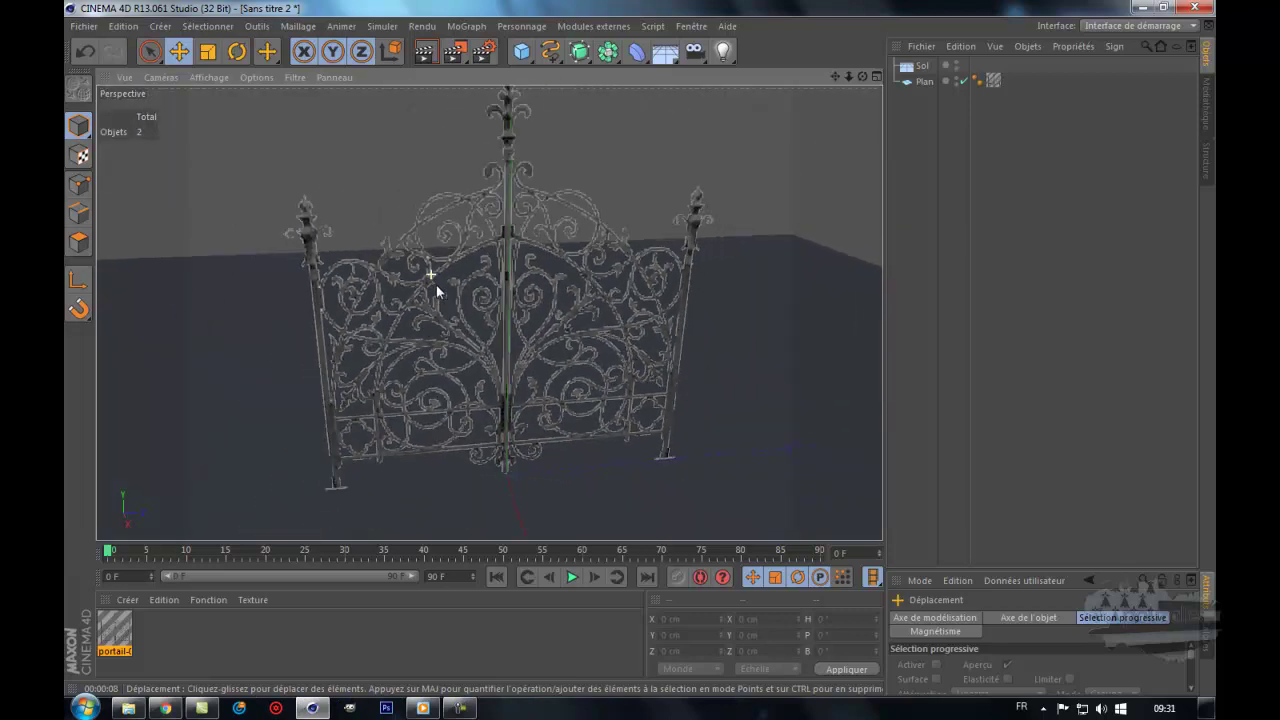
{"action": "scroll", "coordinate": [435, 298], "scroll_direction": "down", "scroll_amount": 3}
{"action": "scroll", "coordinate": [433, 302], "scroll_direction": "down", "scroll_amount": 2}
{"action": "scroll", "coordinate": [433, 302], "scroll_direction": "down", "scroll_amount": 2}
{"action": "left_click", "coordinate": [422, 57]}
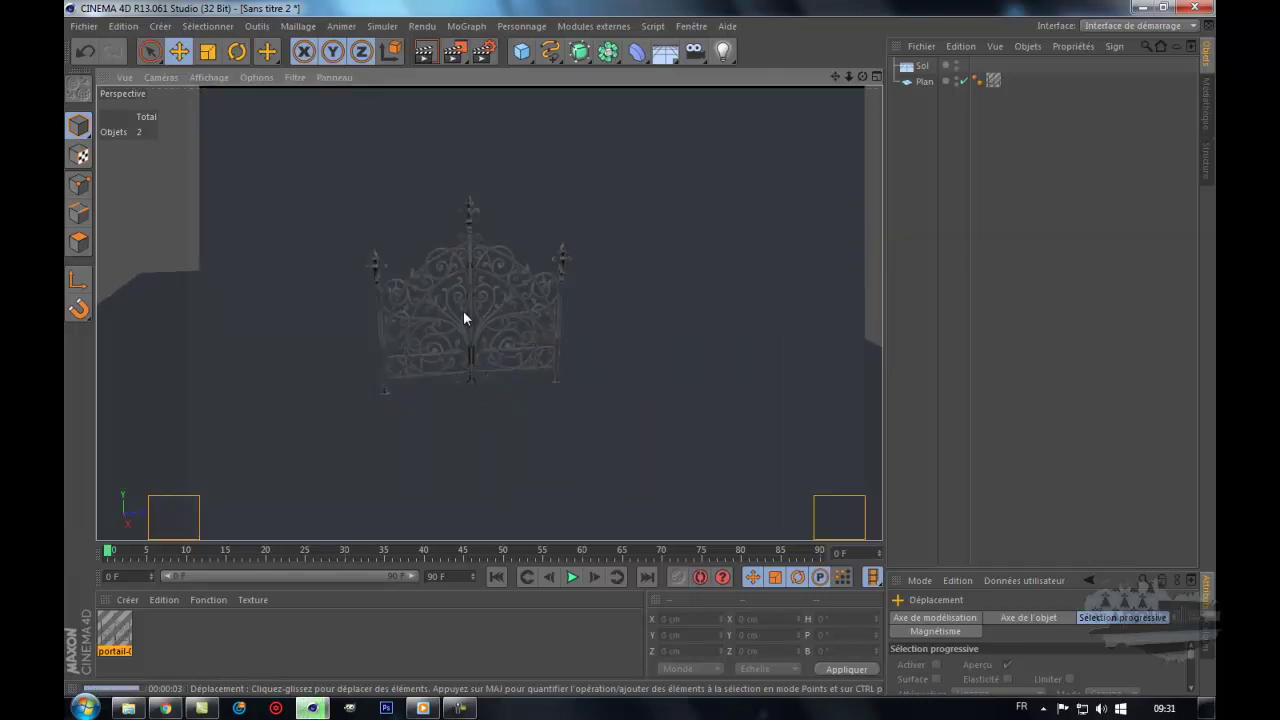
{"action": "scroll", "coordinate": [463, 310], "scroll_direction": "up", "scroll_amount": 2}
{"action": "scroll", "coordinate": [463, 312], "scroll_direction": "up", "scroll_amount": 1}
{"action": "scroll", "coordinate": [463, 312], "scroll_direction": "up", "scroll_amount": 1}
{"action": "scroll", "coordinate": [463, 312], "scroll_direction": "up", "scroll_amount": 1}
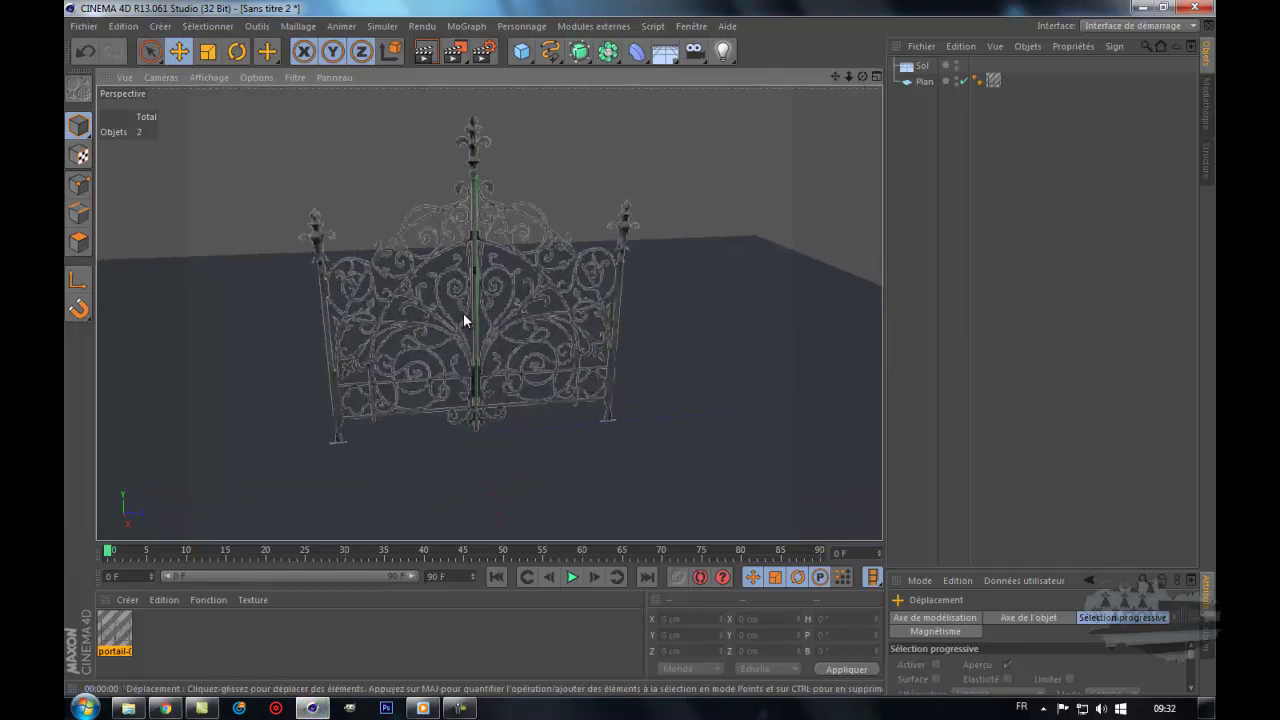
{"action": "scroll", "coordinate": [463, 312], "scroll_direction": "up", "scroll_amount": 1}
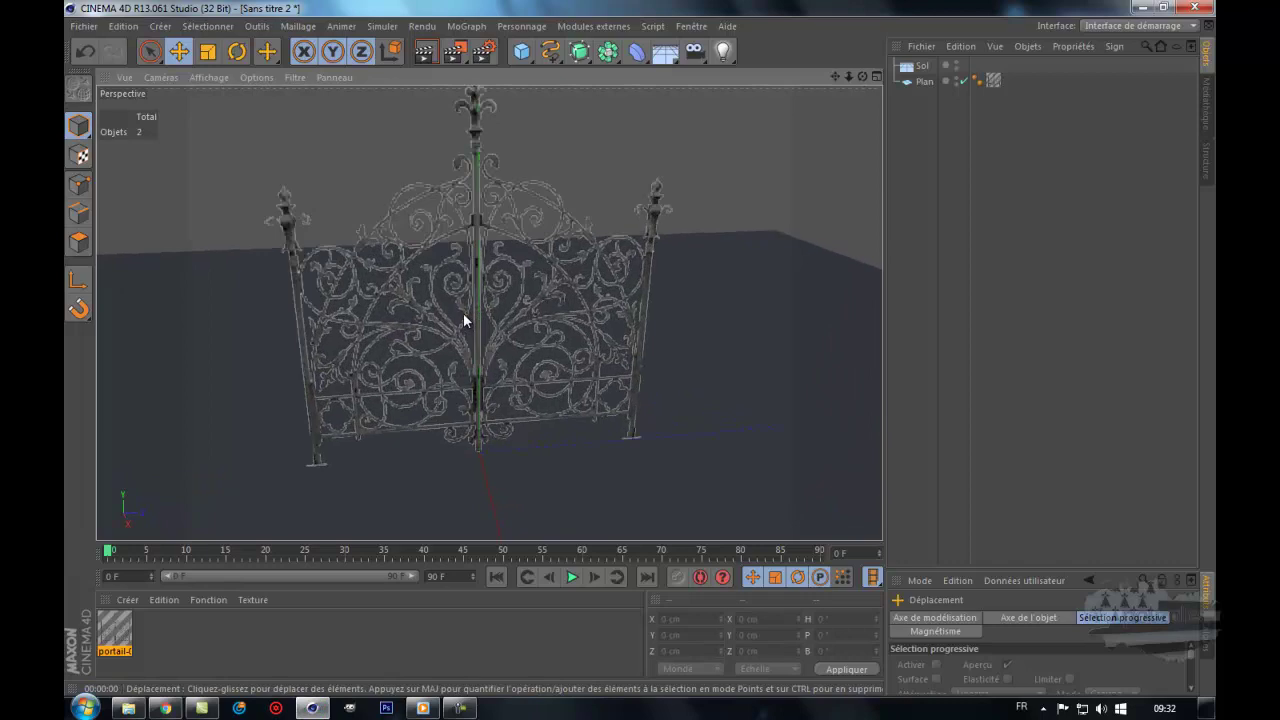
Step: Open portail-03's Couleur channel in the Material Editor and render a viewport preview of the gate
{"action": "left_click", "coordinate": [118, 634]}
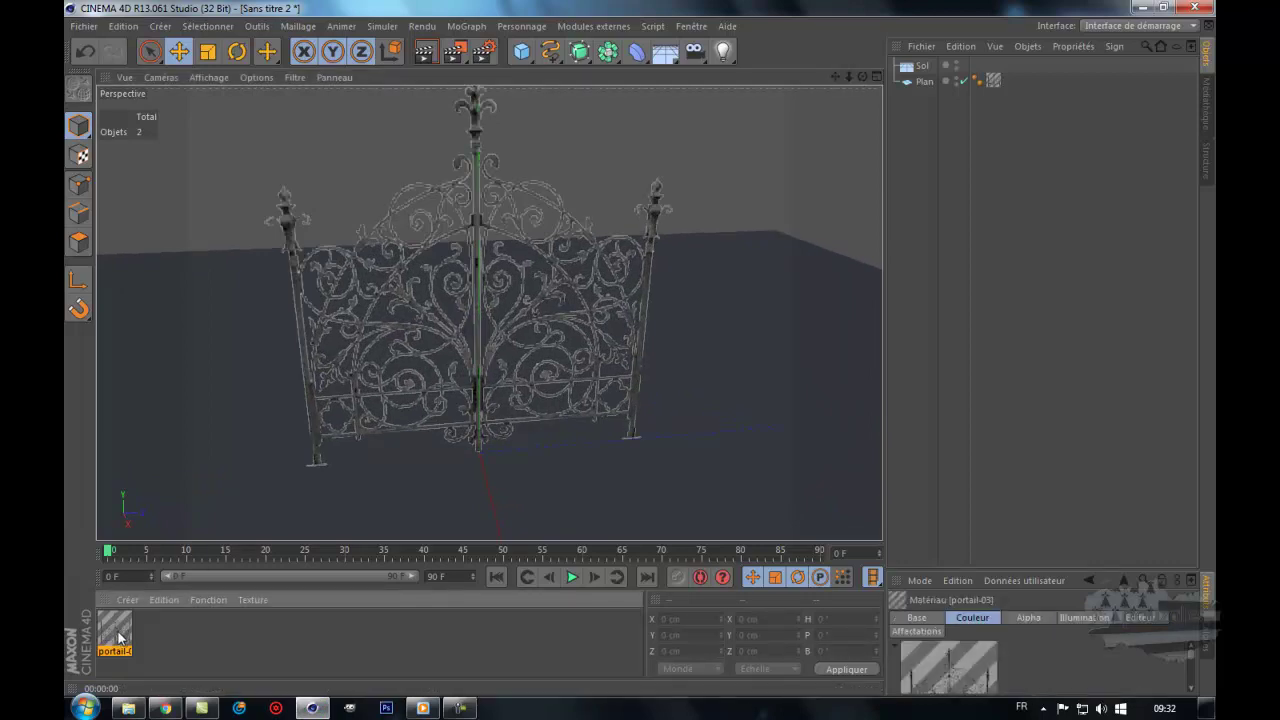
{"action": "double_click", "coordinate": [118, 636]}
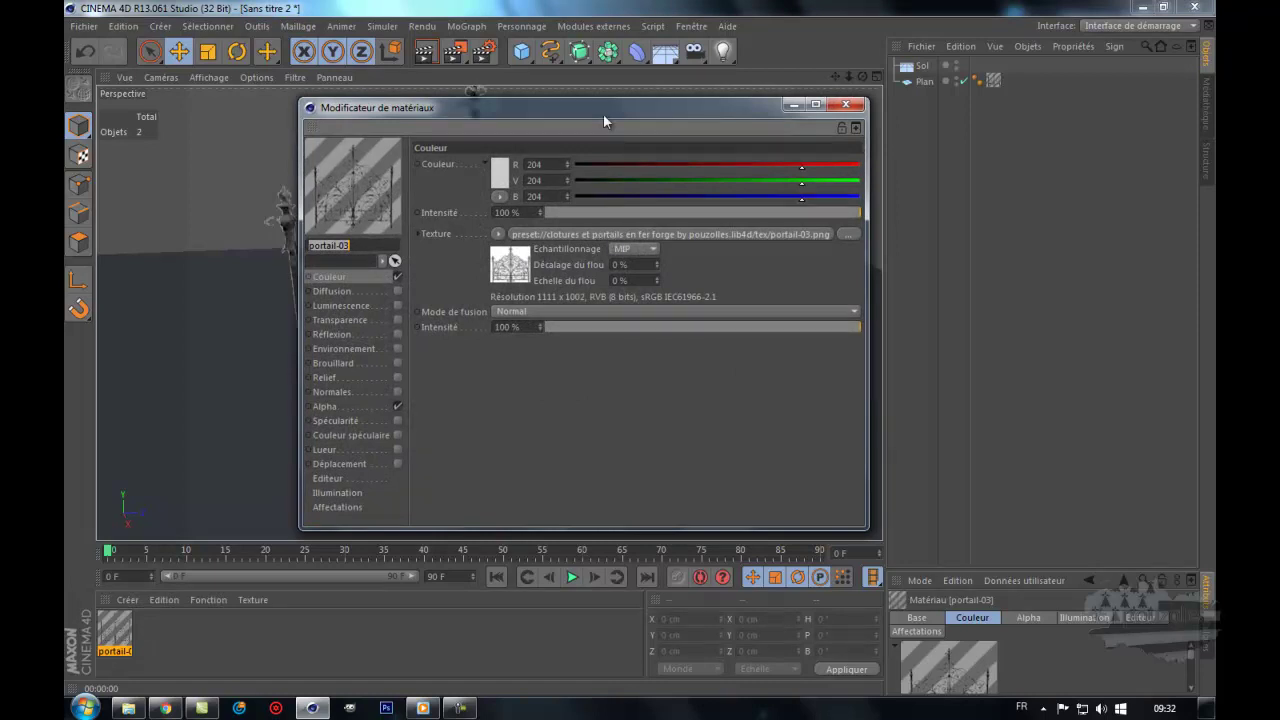
{"action": "left_click_drag", "start_coordinate": [603, 107], "coordinate": [954, 101]}
{"action": "left_click", "coordinate": [907, 228]}
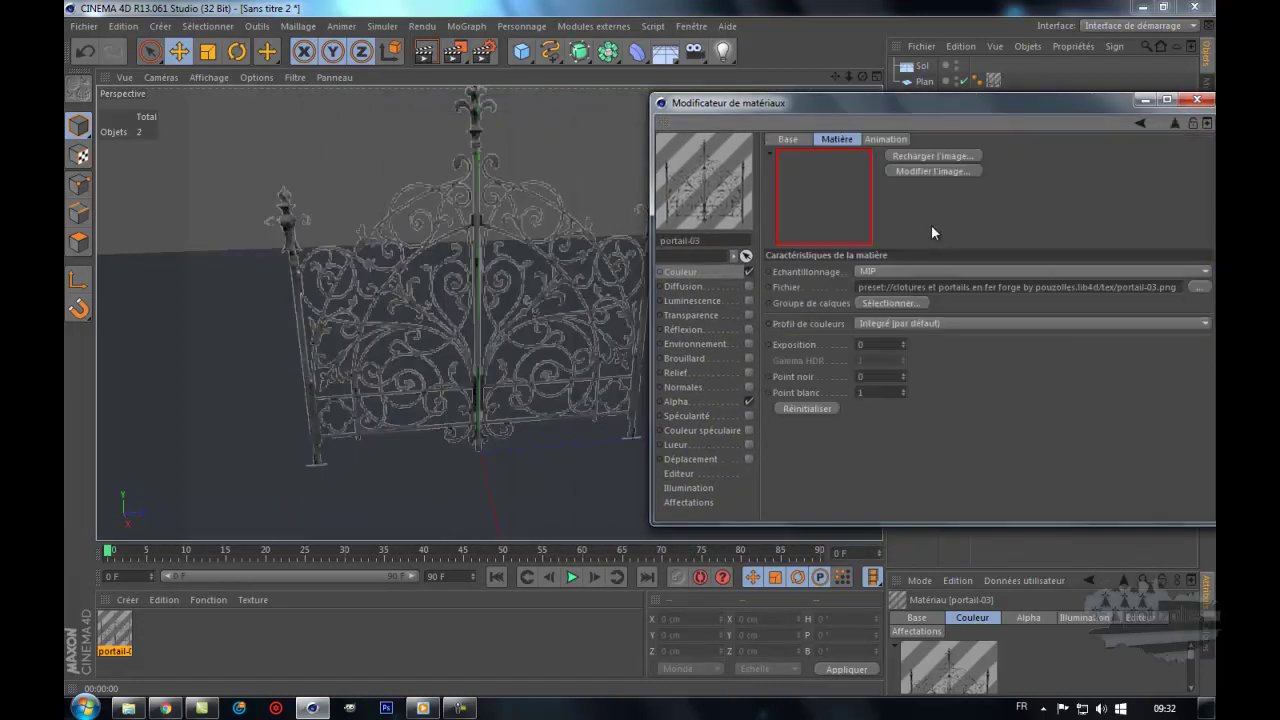
{"action": "left_click", "coordinate": [1175, 123]}
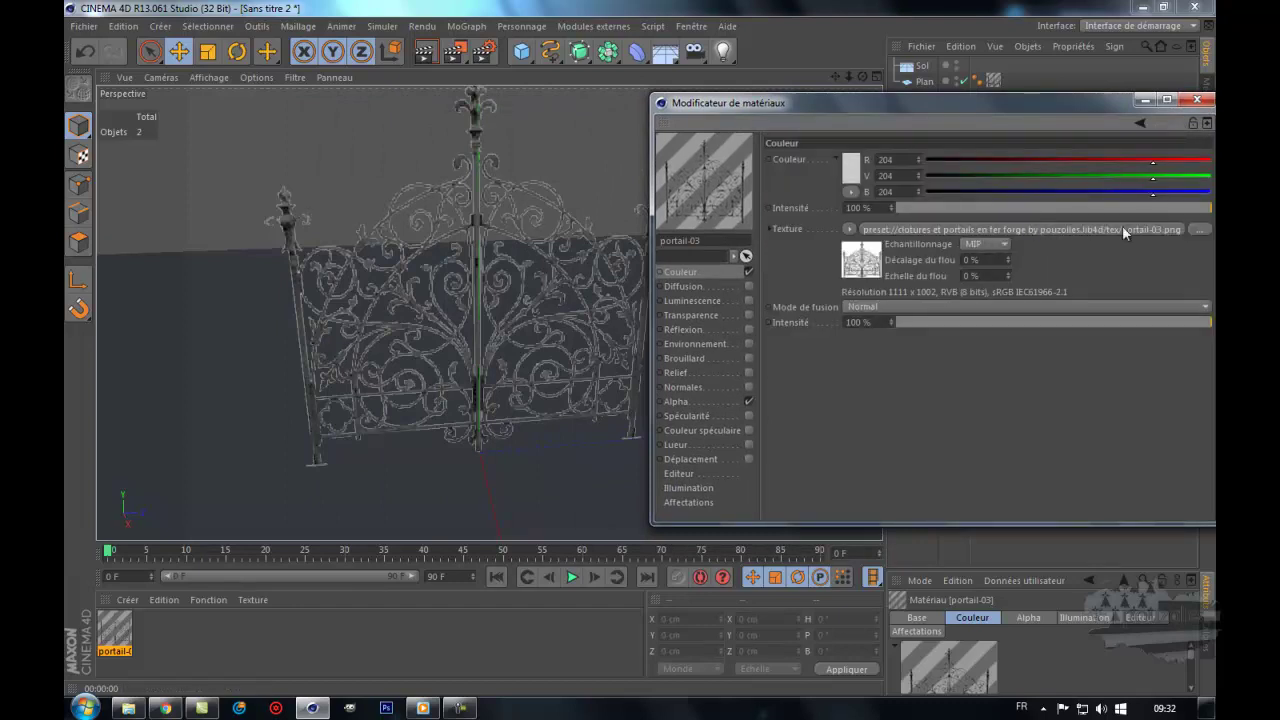
{"action": "left_click", "coordinate": [420, 52]}
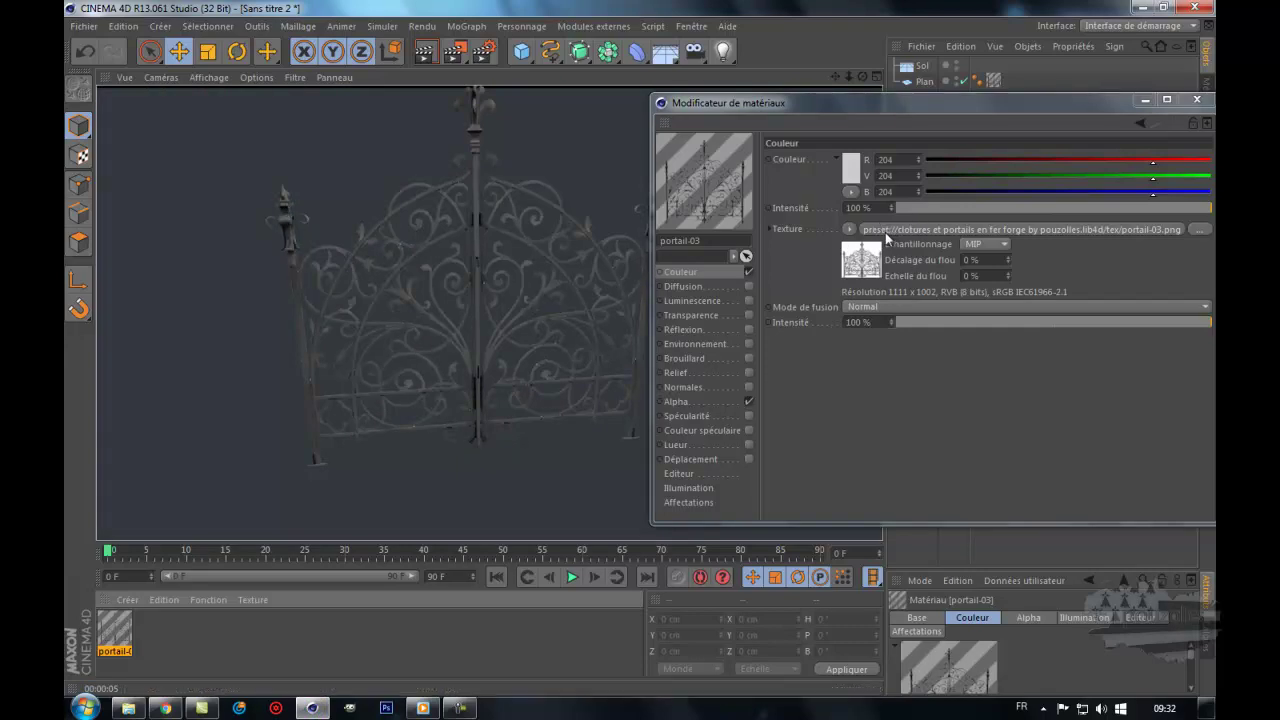
{"action": "left_click", "coordinate": [850, 229]}
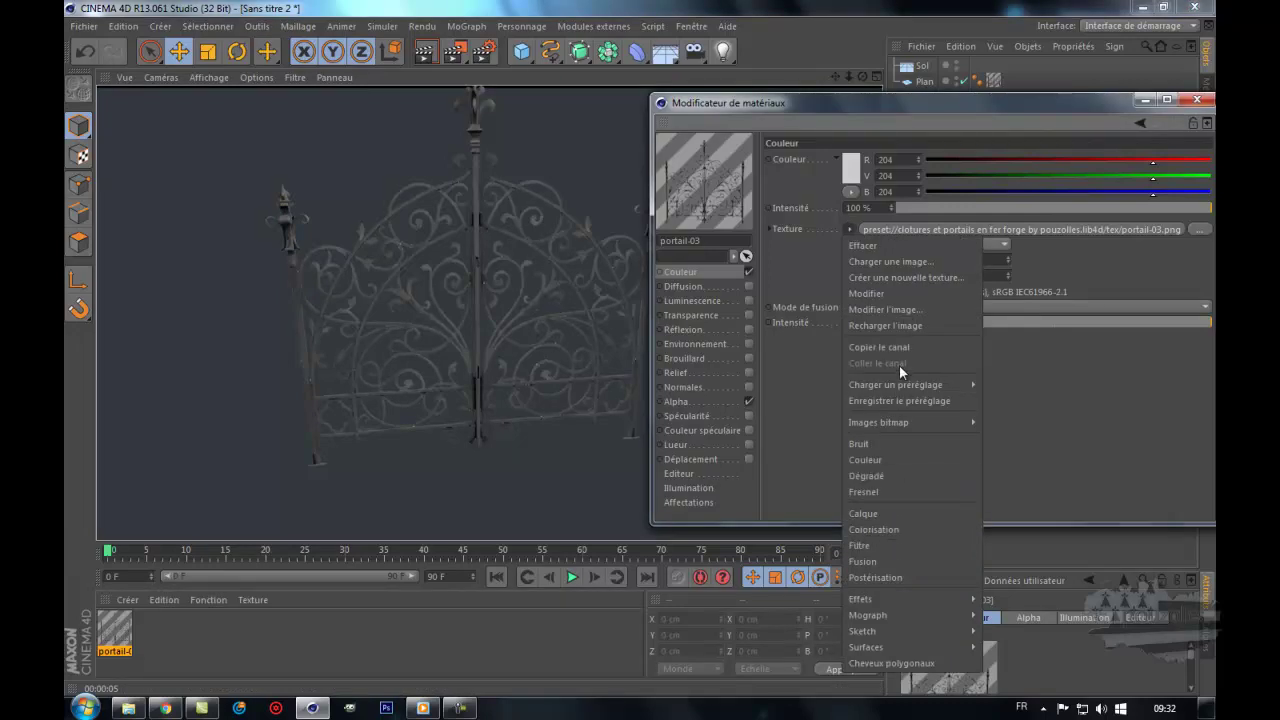
Step: Wrap the Color texture in a Calque shader with a dark green R10 V39 B10 layer at 66%
{"action": "left_click", "coordinate": [901, 517]}
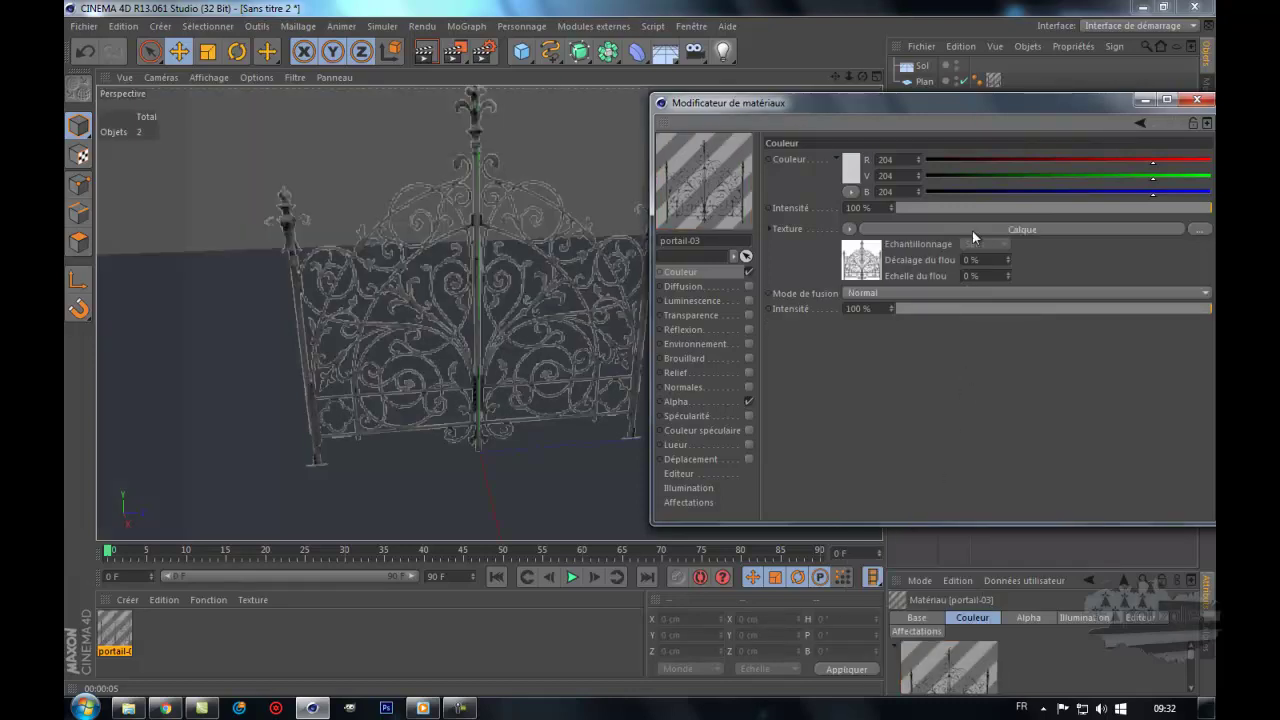
{"action": "left_click", "coordinate": [972, 228]}
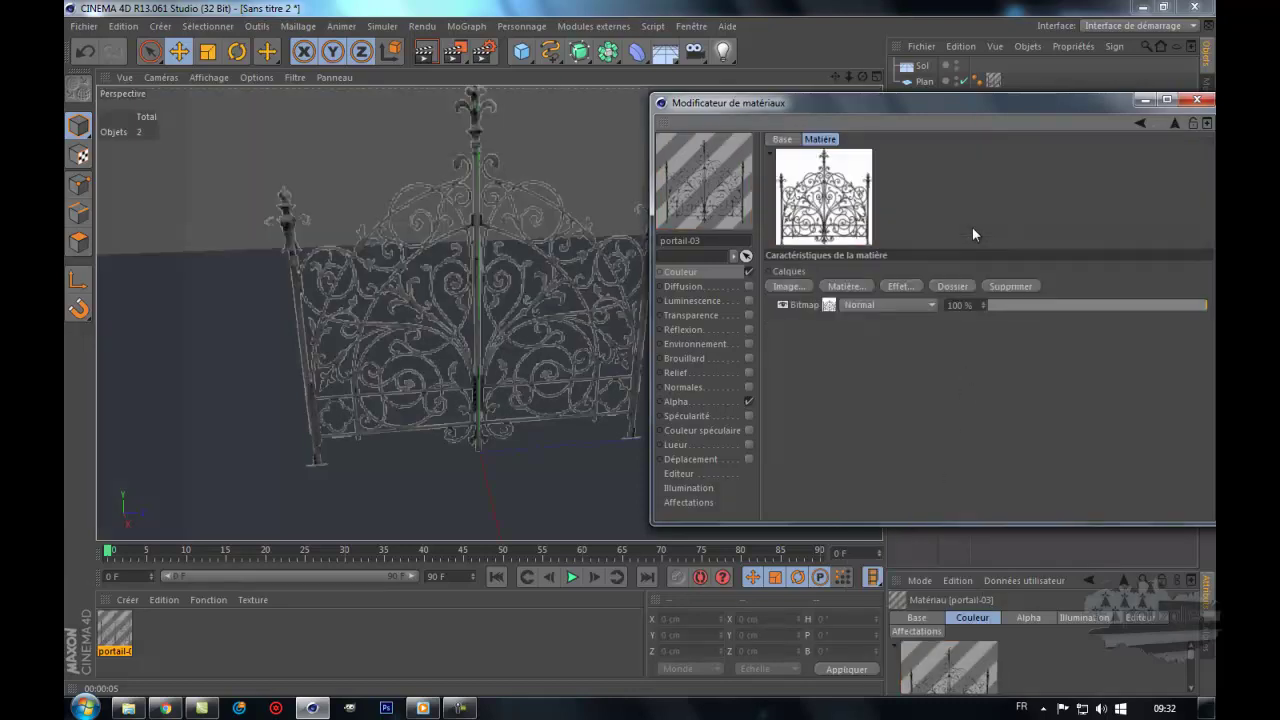
{"action": "left_click", "coordinate": [846, 287]}
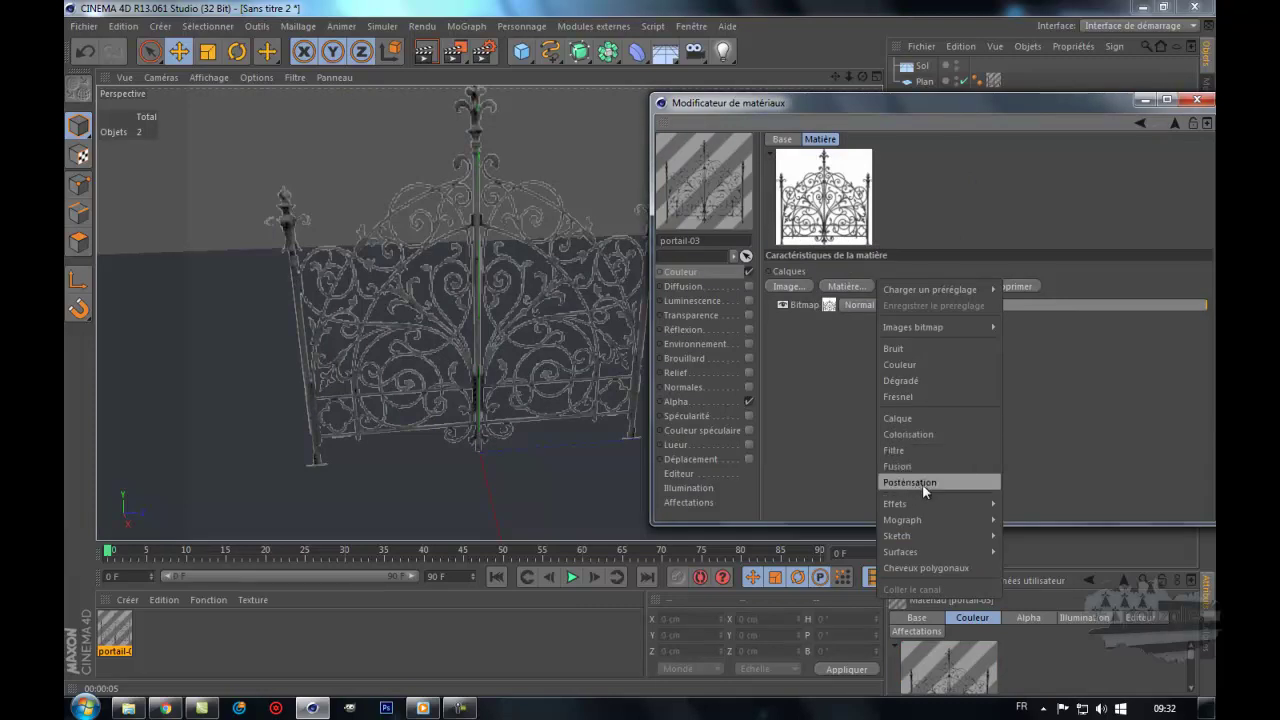
{"action": "left_click", "coordinate": [930, 364]}
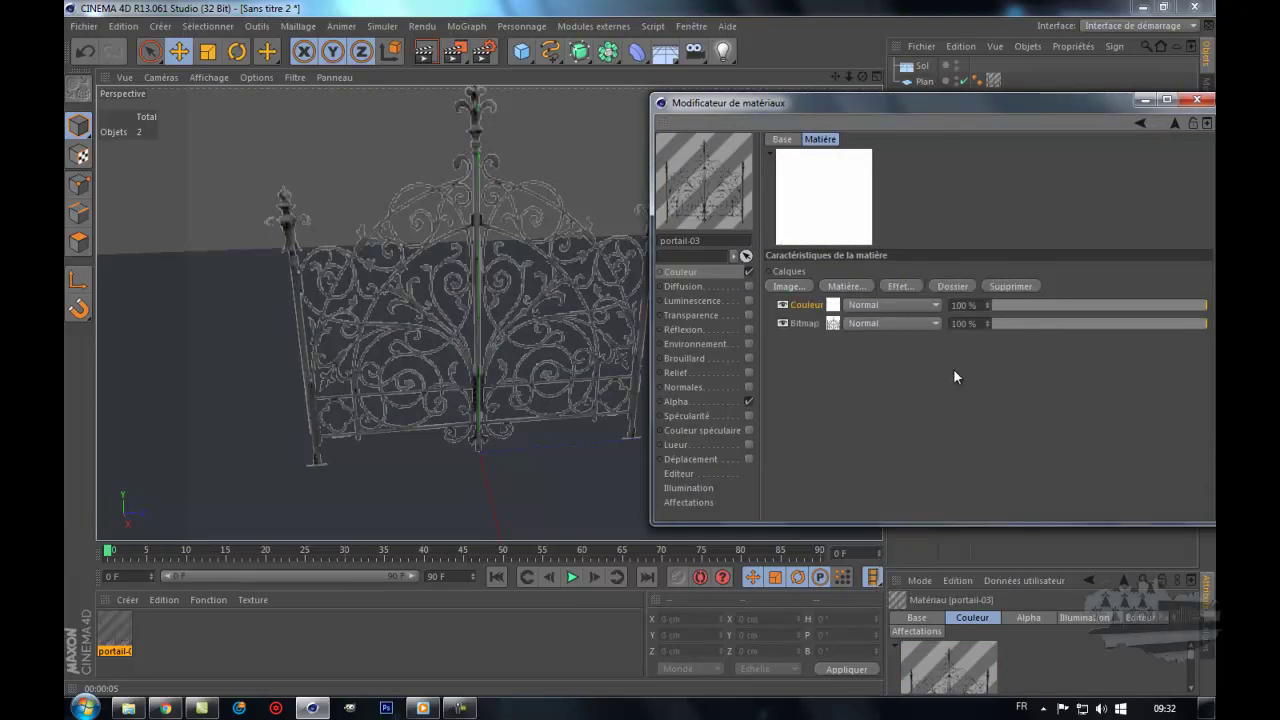
{"action": "left_click", "coordinate": [834, 307]}
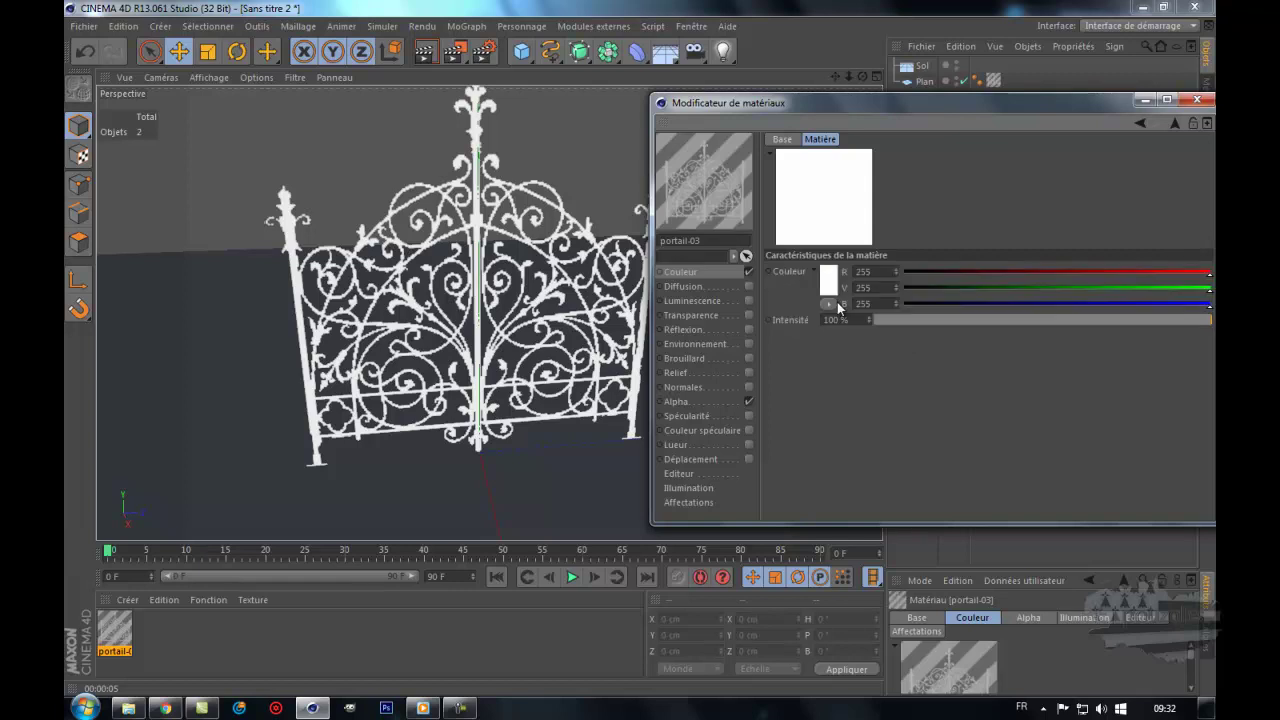
{"action": "left_click", "coordinate": [834, 288]}
{"action": "left_click", "coordinate": [836, 218]}
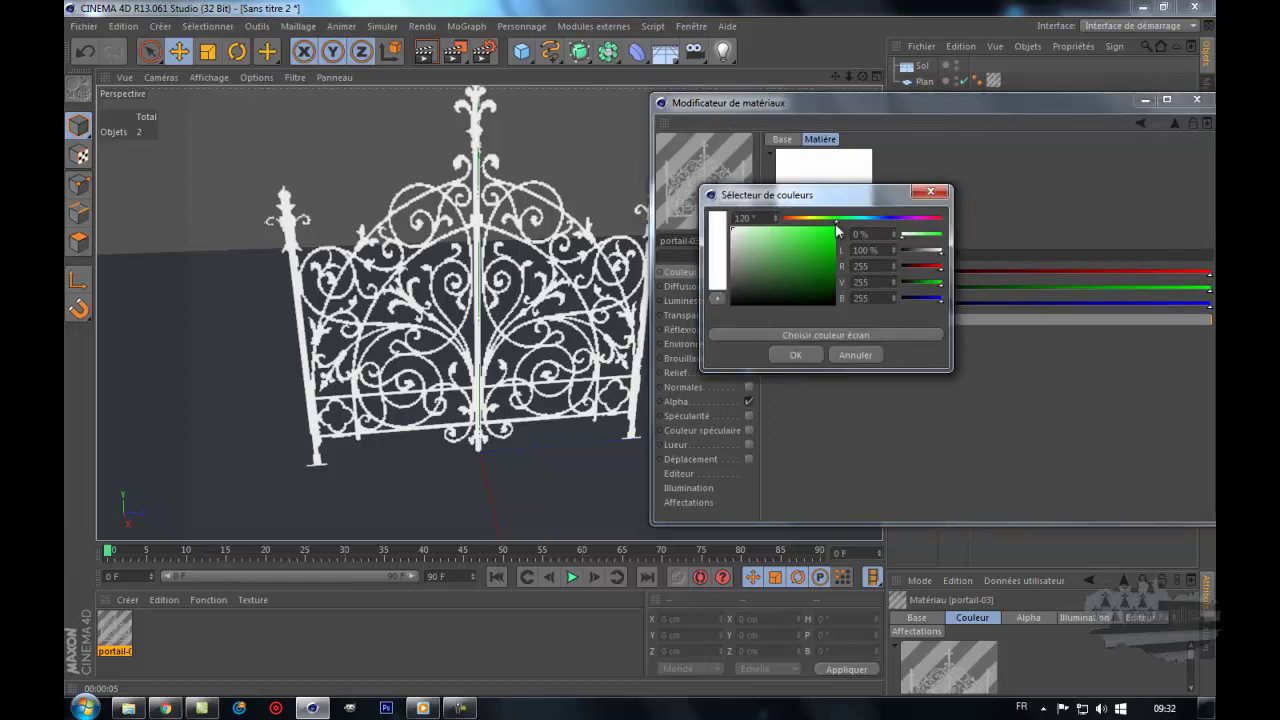
{"action": "left_click", "coordinate": [807, 292]}
{"action": "left_click", "coordinate": [795, 355]}
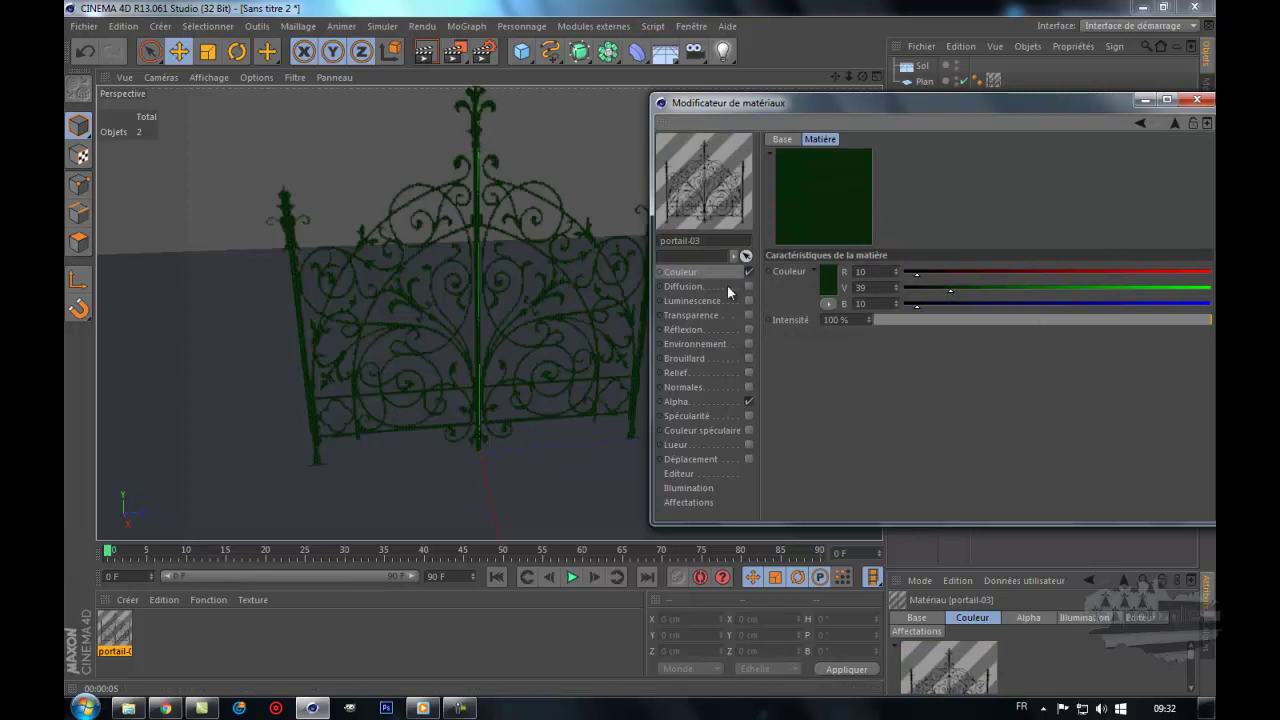
{"action": "left_click", "coordinate": [1096, 318]}
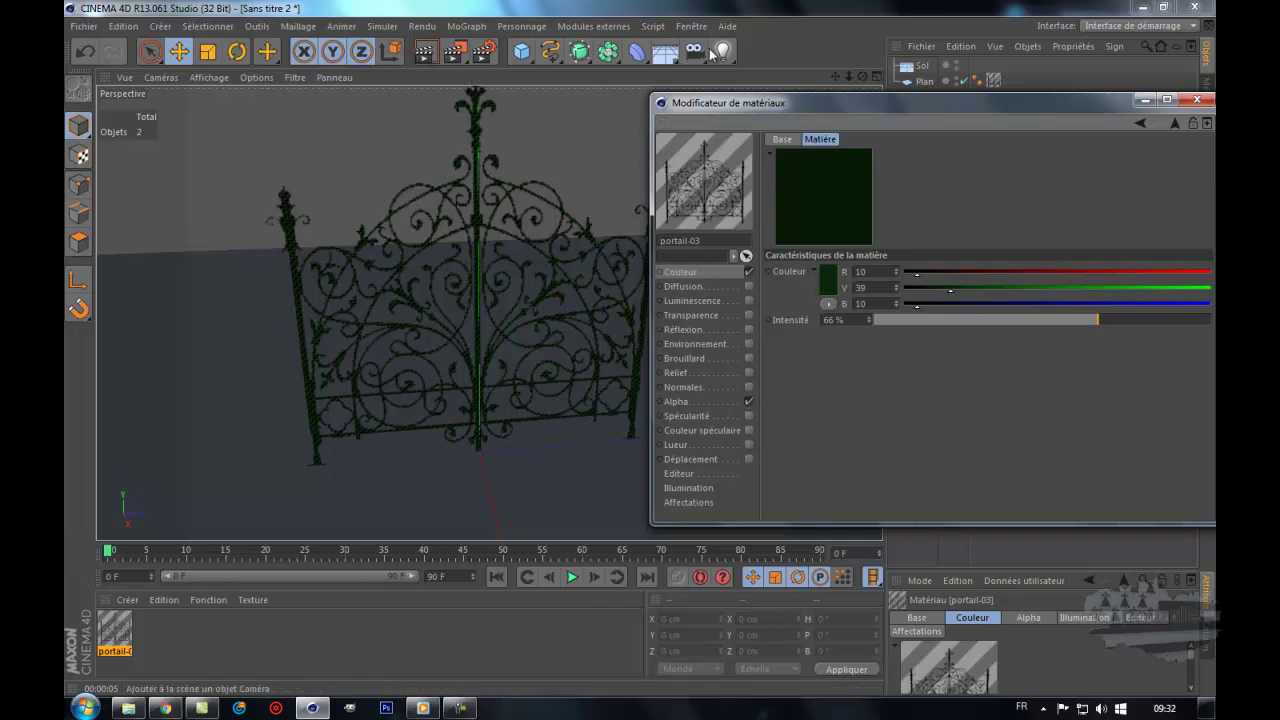
Step: Change anti-aliasing from Au mieux to Géométrie and render the dark green gate
{"action": "left_click", "coordinate": [483, 51]}
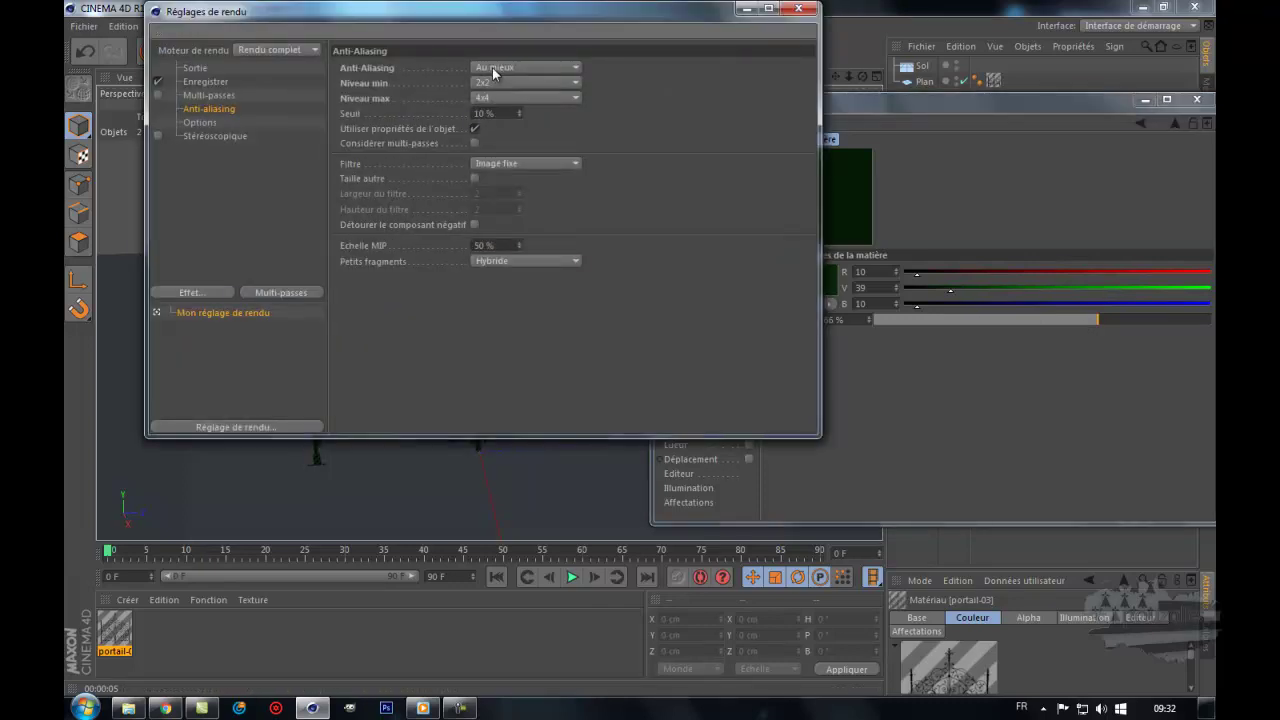
{"action": "left_click", "coordinate": [492, 67]}
{"action": "left_click", "coordinate": [576, 84]}
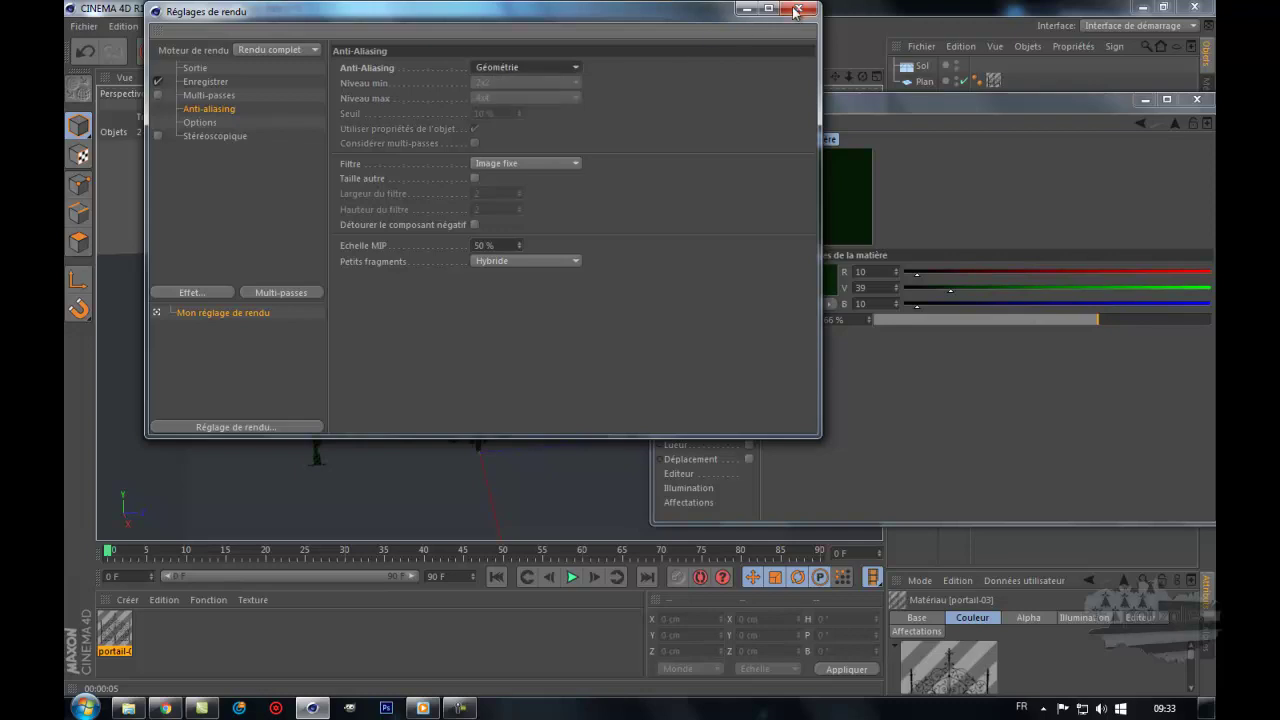
{"action": "left_click", "coordinate": [799, 8]}
{"action": "left_click", "coordinate": [427, 57]}
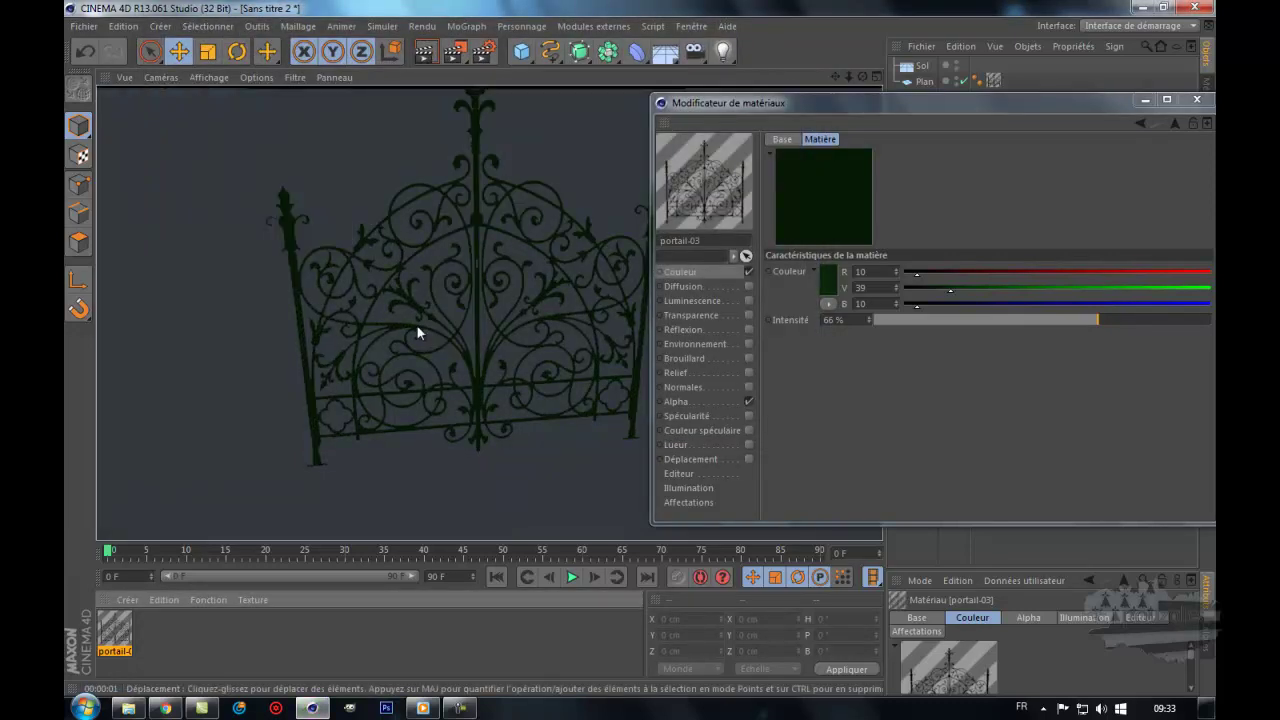
{"action": "scroll", "coordinate": [290, 206], "scroll_direction": "up", "scroll_amount": 2}
{"action": "scroll", "coordinate": [290, 206], "scroll_direction": "up", "scroll_amount": 3}
Step: Zoom in on the gate and render the view
{"action": "scroll", "coordinate": [290, 206], "scroll_direction": "up", "scroll_amount": 2}
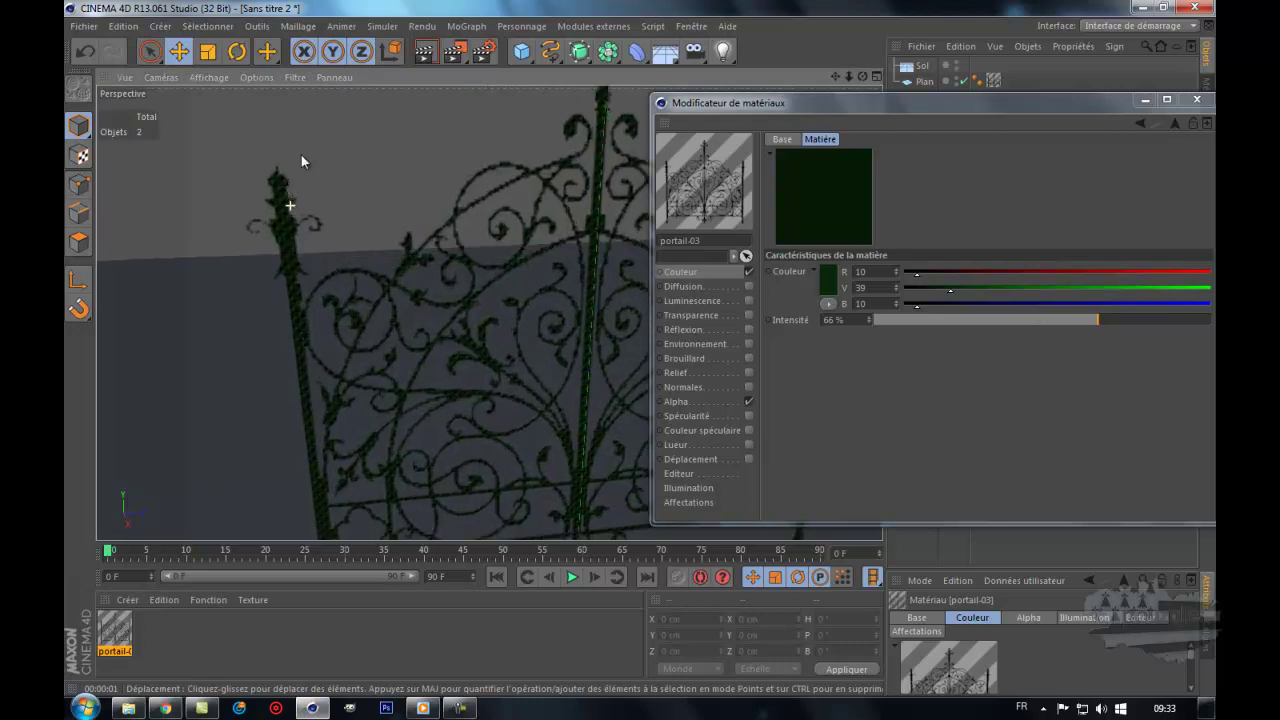
{"action": "scroll", "coordinate": [302, 160], "scroll_direction": "up", "scroll_amount": 2}
{"action": "key", "text": "ctrl+r"}
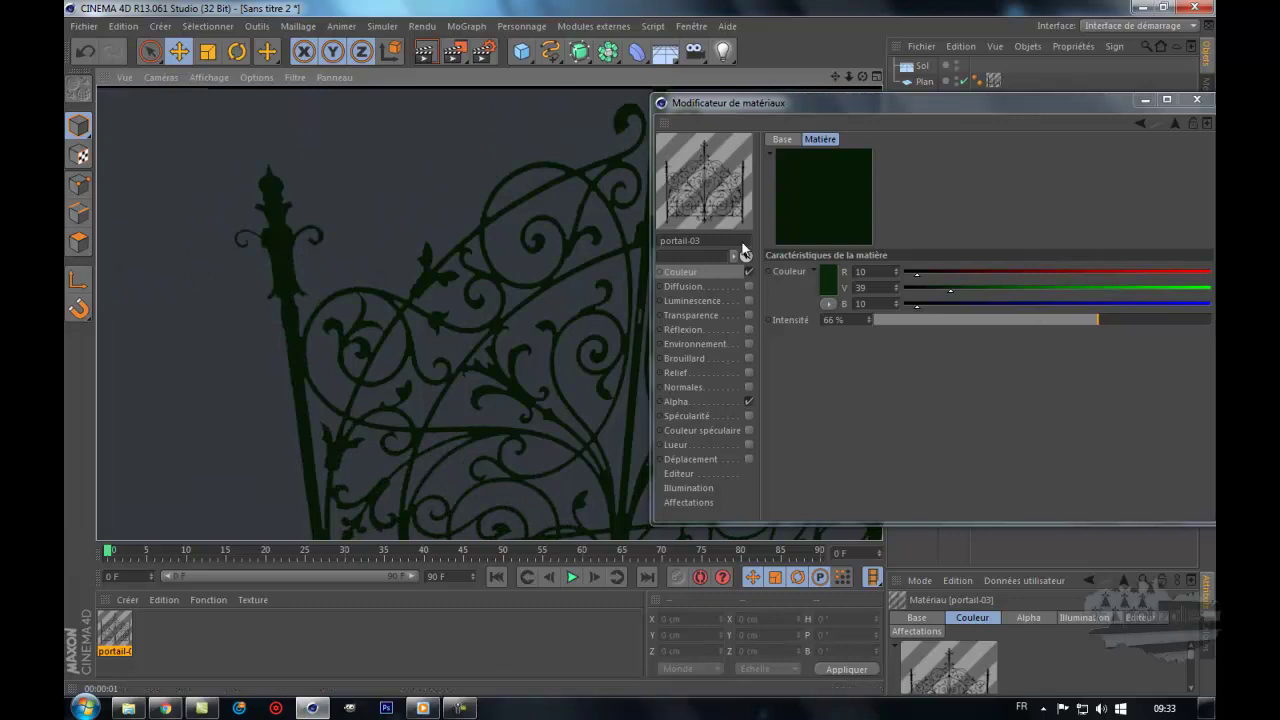
Step: Try Produit, then set the green colour layer's blend mode to Couleur and re-render
{"action": "left_click", "coordinate": [1176, 121]}
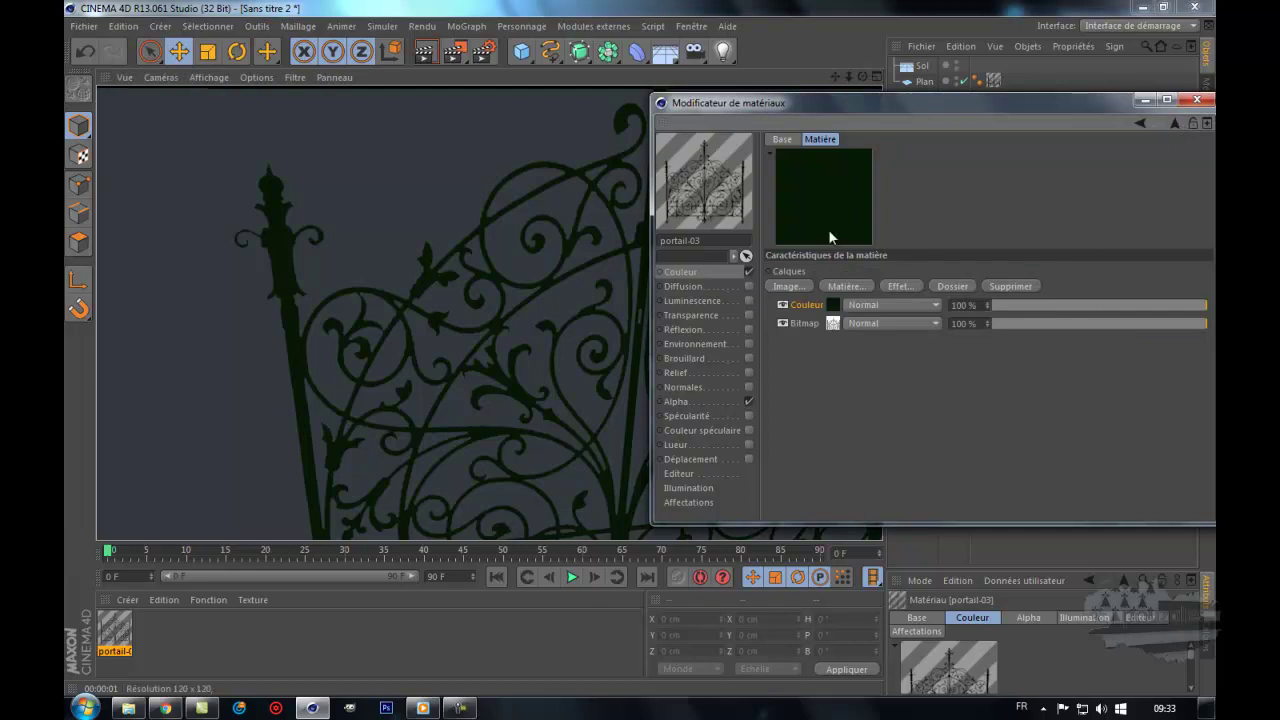
{"action": "left_click", "coordinate": [906, 306]}
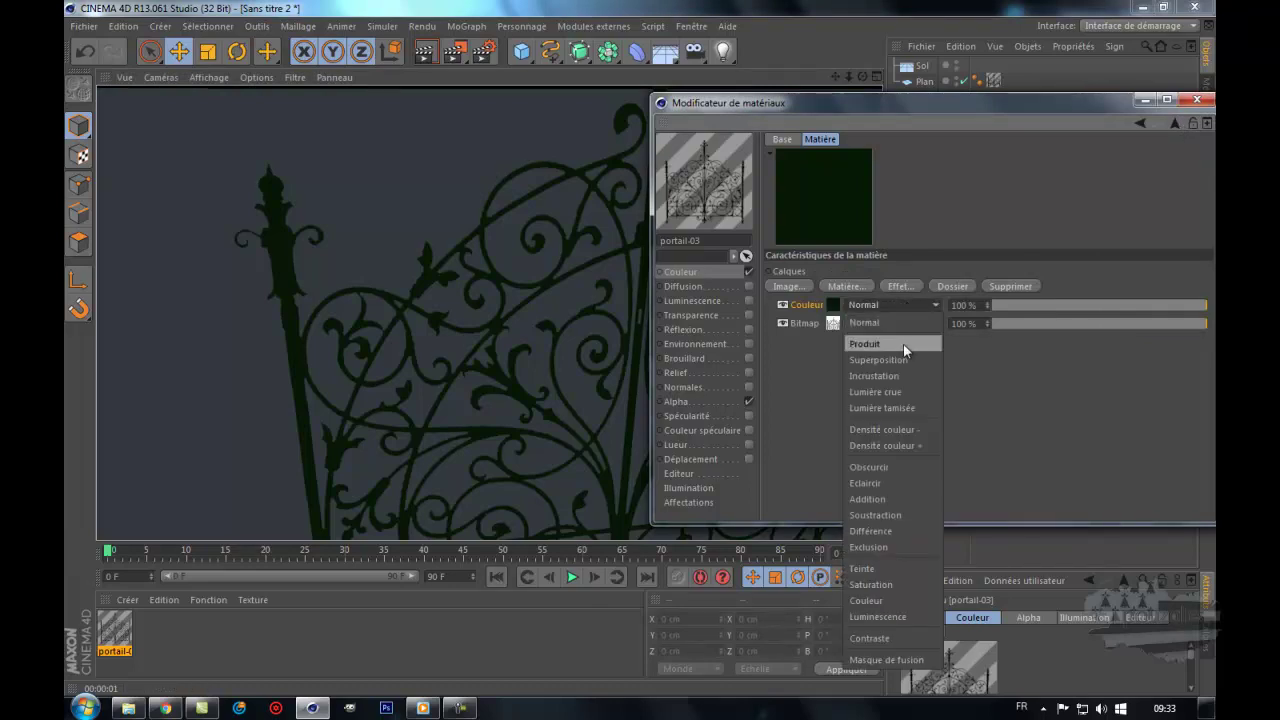
{"action": "left_click", "coordinate": [903, 343]}
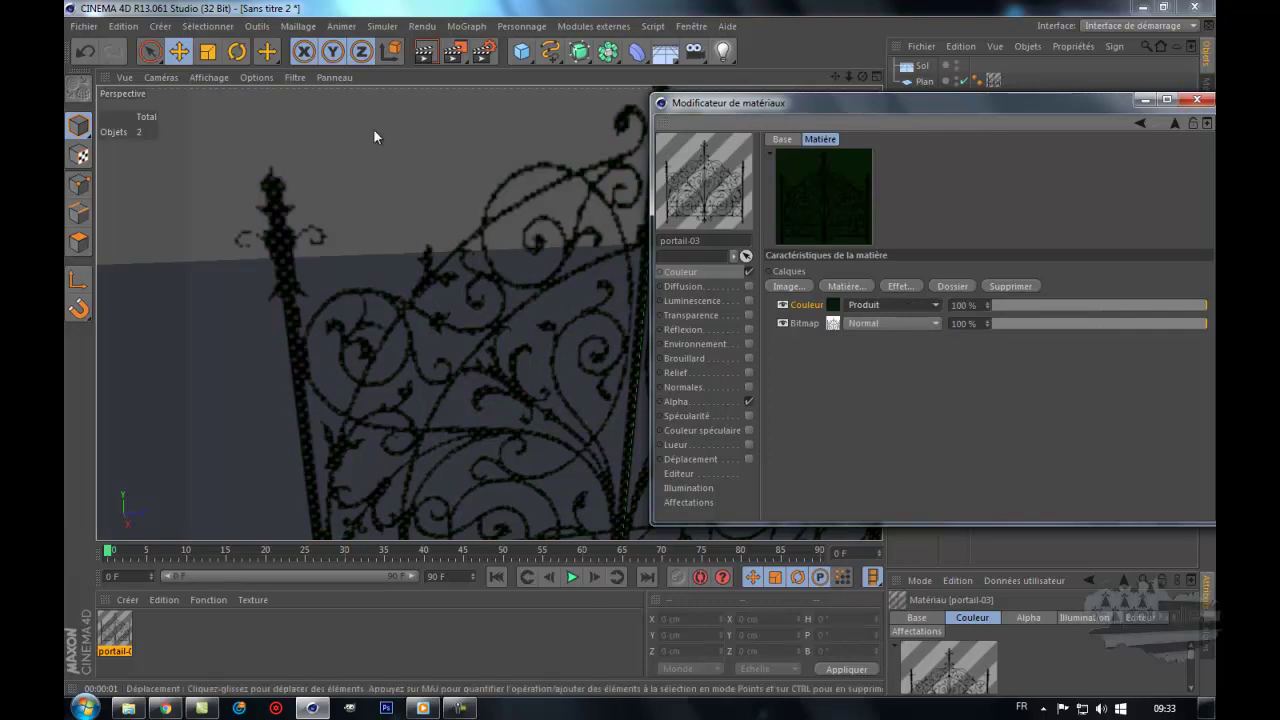
{"action": "left_click", "coordinate": [904, 305]}
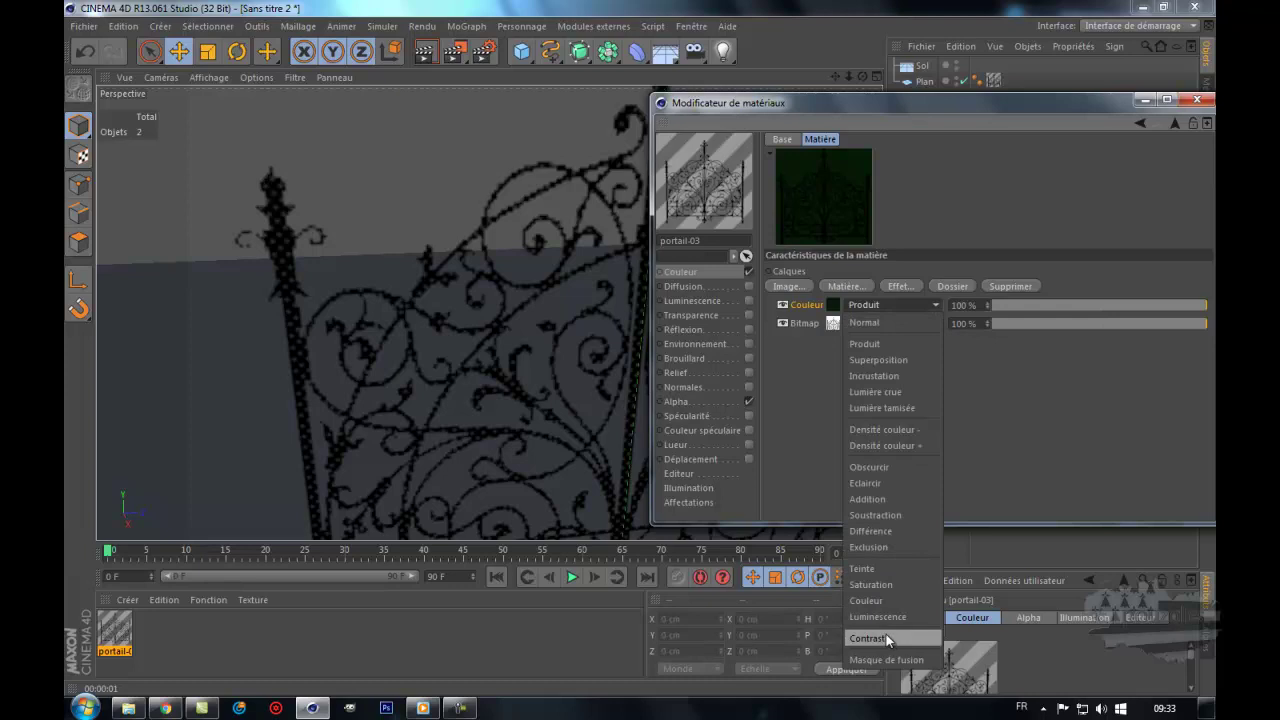
{"action": "left_click", "coordinate": [892, 603]}
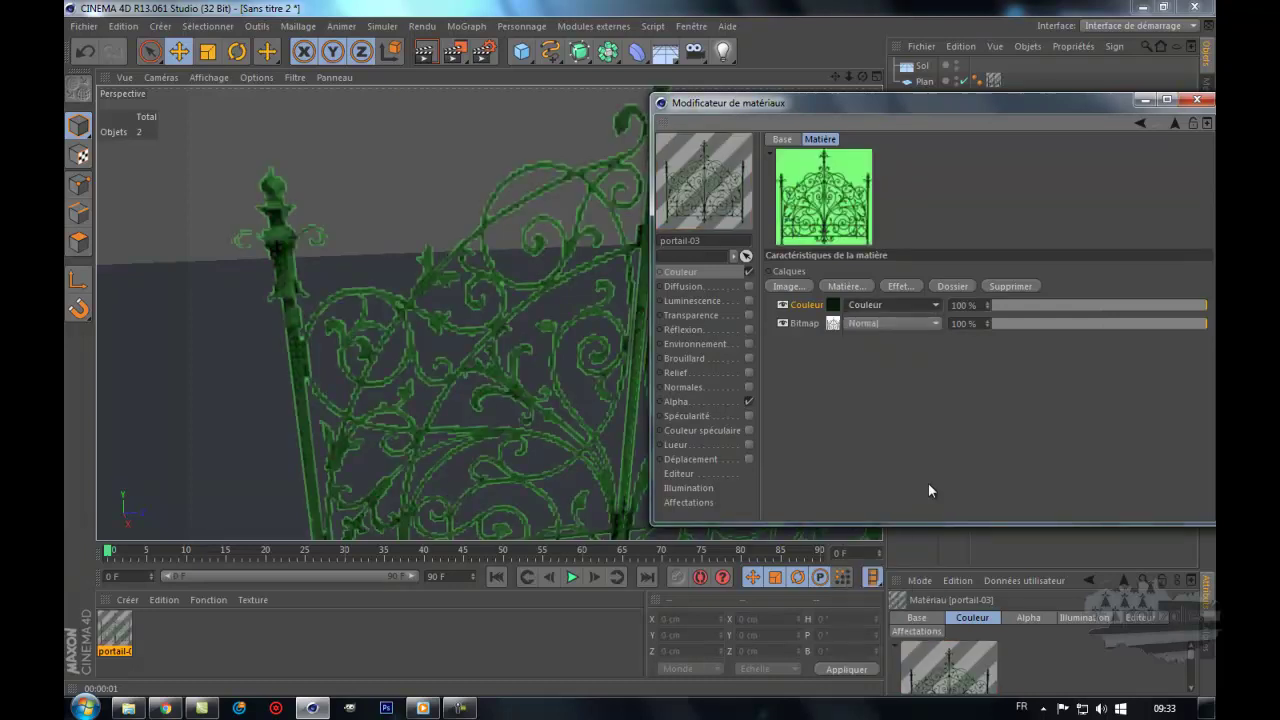
{"action": "left_click_drag", "start_coordinate": [567, 170], "coordinate": [537, 175], "text": "alt"}
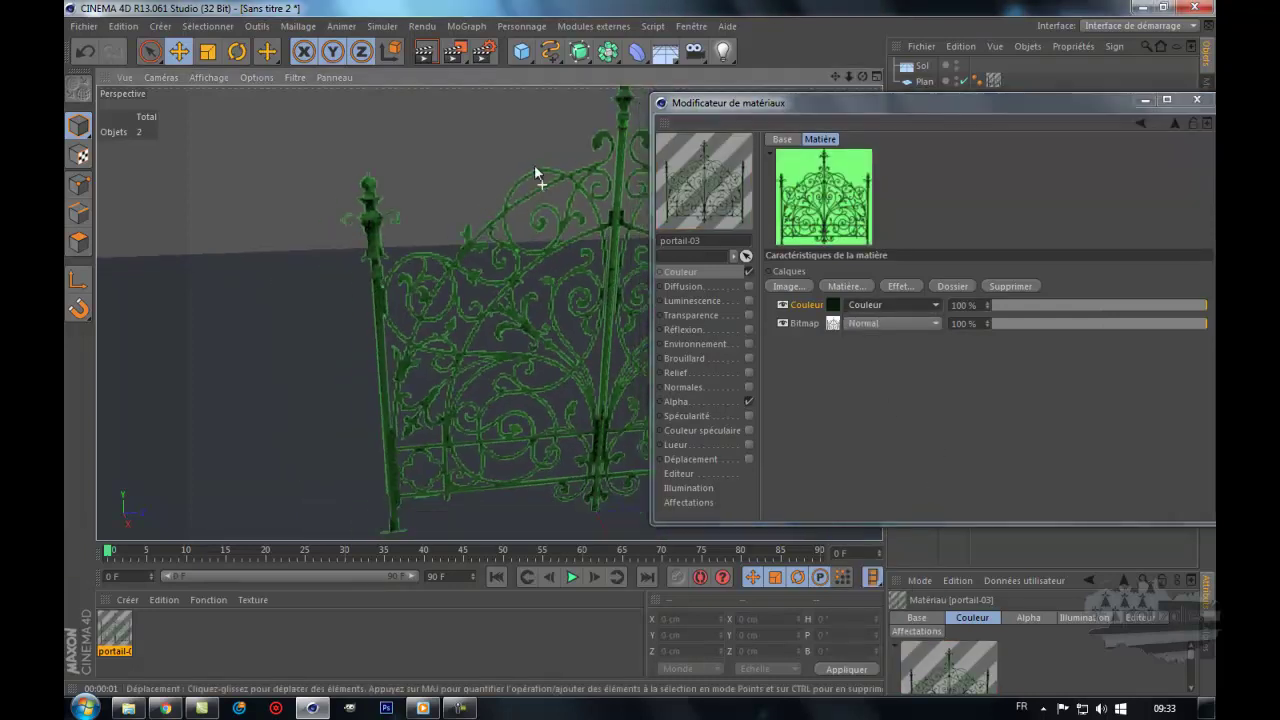
{"action": "left_click", "coordinate": [424, 51]}
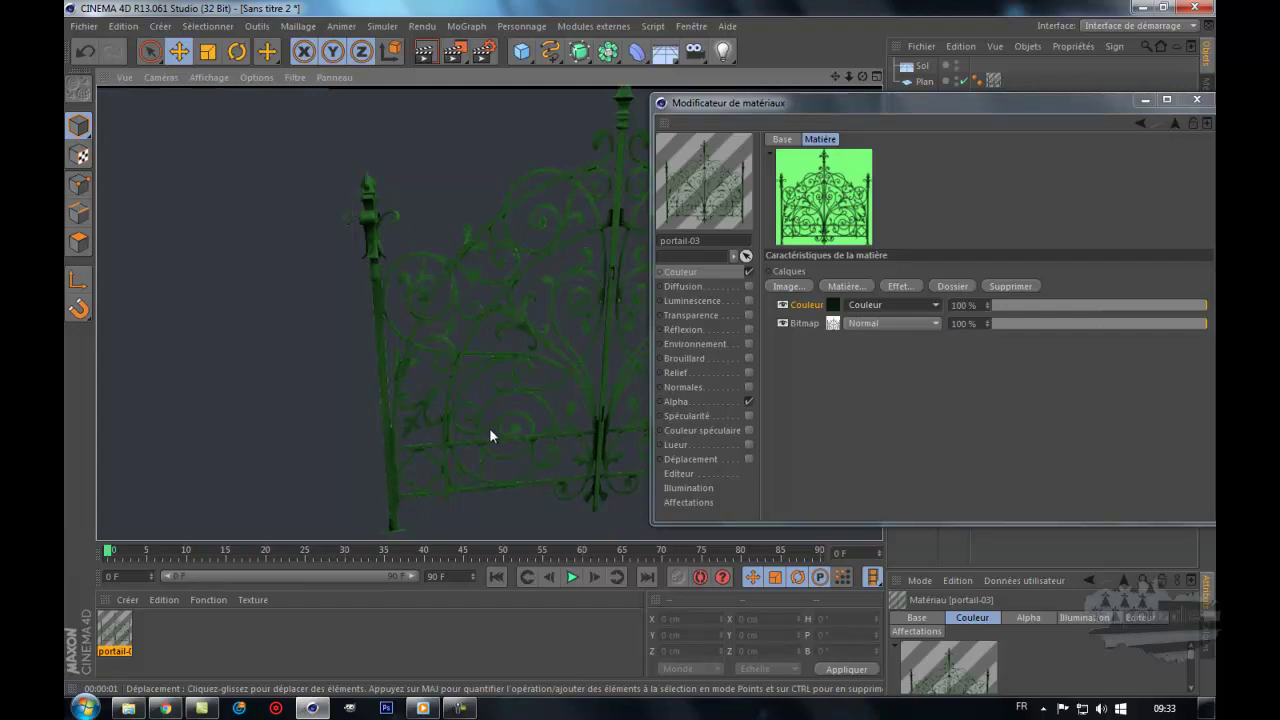
Step: Hide the green Couleur colour layer in the layer list
{"action": "left_click", "coordinate": [832, 306]}
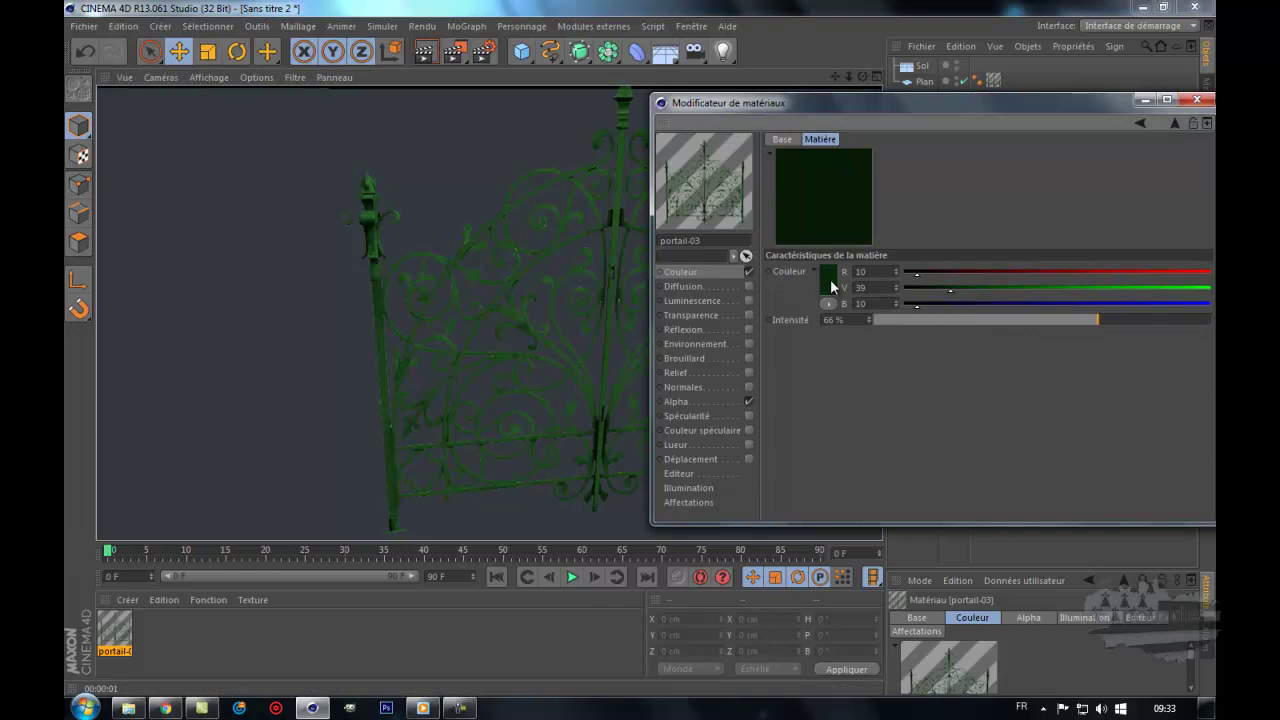
{"action": "left_click", "coordinate": [1175, 123]}
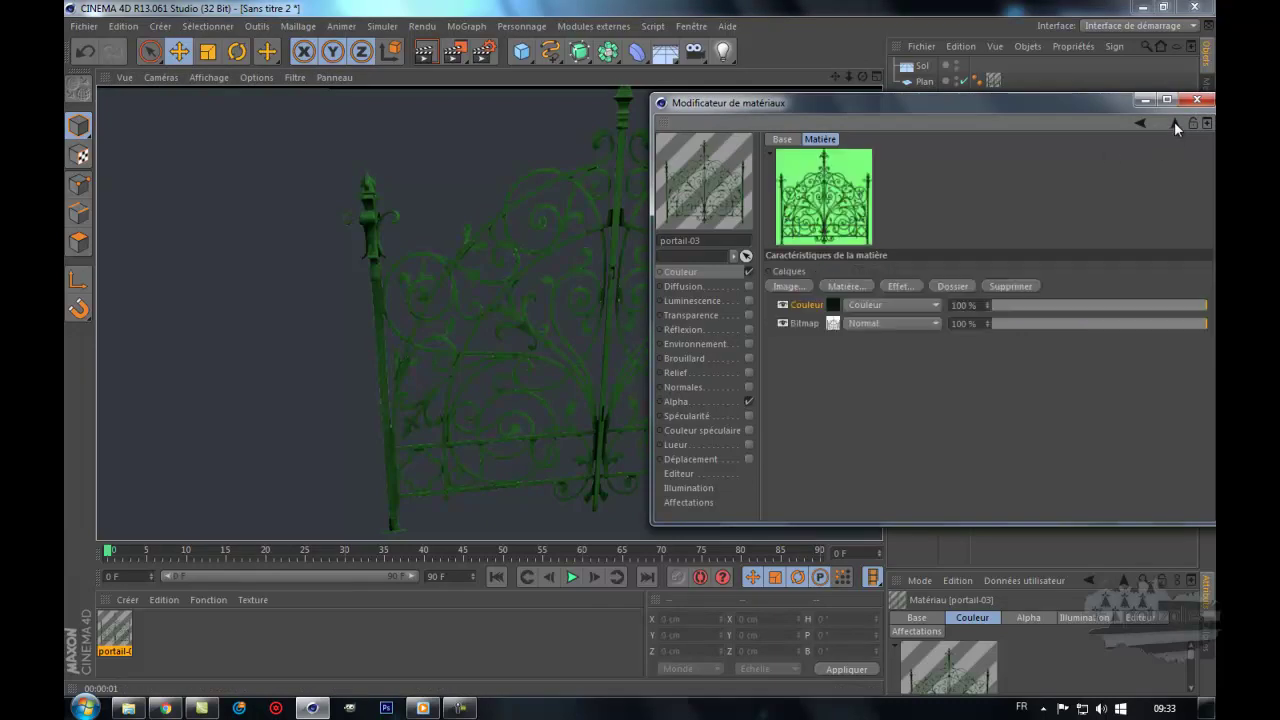
{"action": "left_click", "coordinate": [783, 305]}
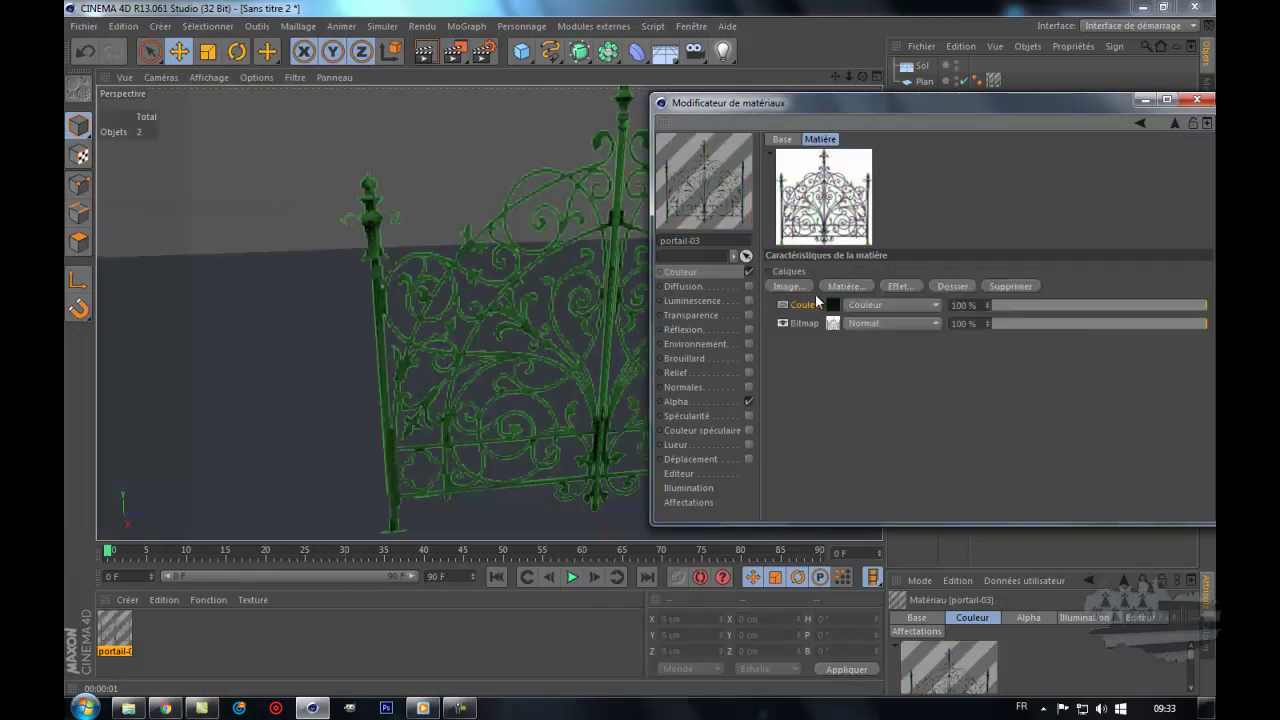
Step: Add texture_iron_metal_72573_3840x2160.jpg as a new image layer, copying it to the project
{"action": "left_click", "coordinate": [789, 286]}
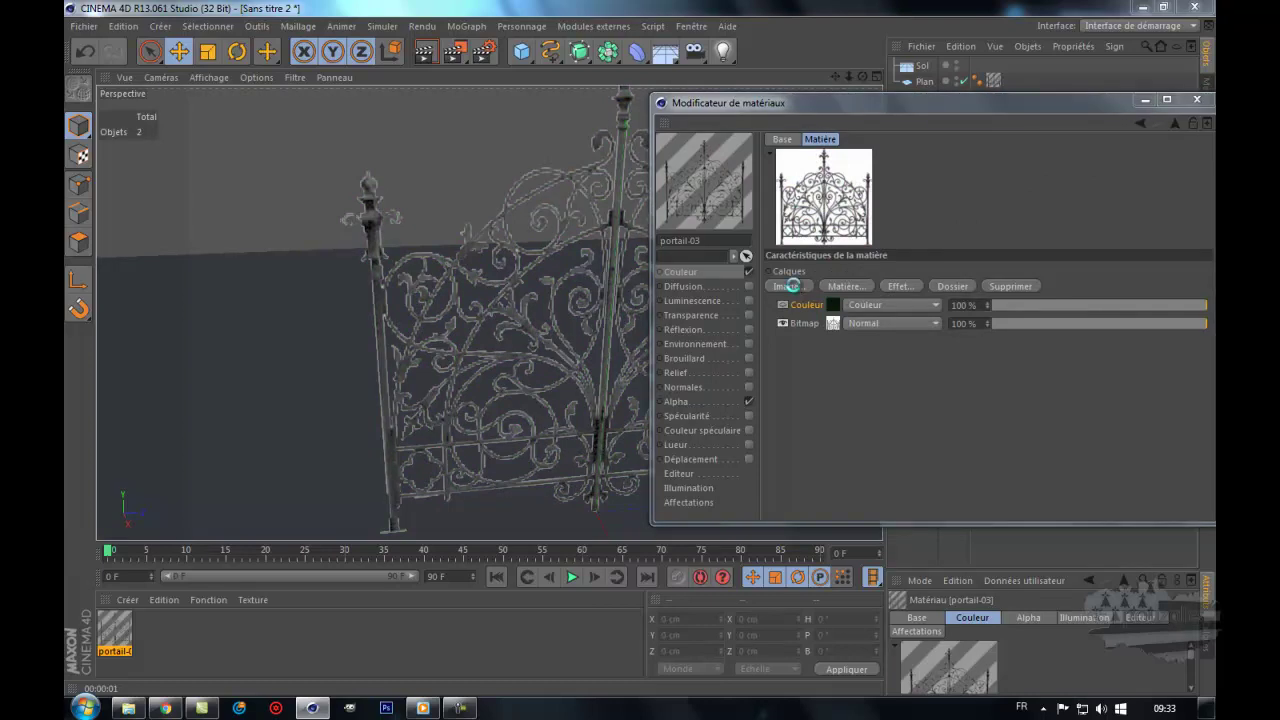
{"action": "scroll", "coordinate": [1130, 300], "scroll_direction": "down", "scroll_amount": 3}
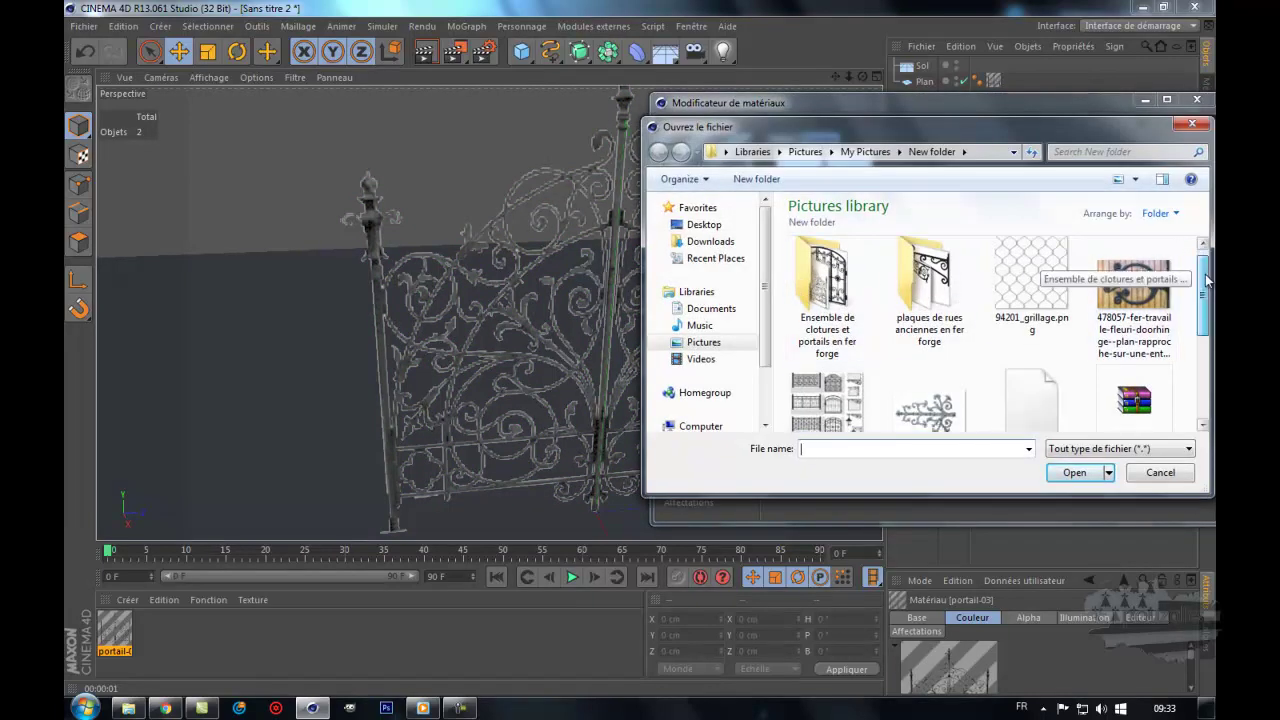
{"action": "double_click", "coordinate": [1022, 379]}
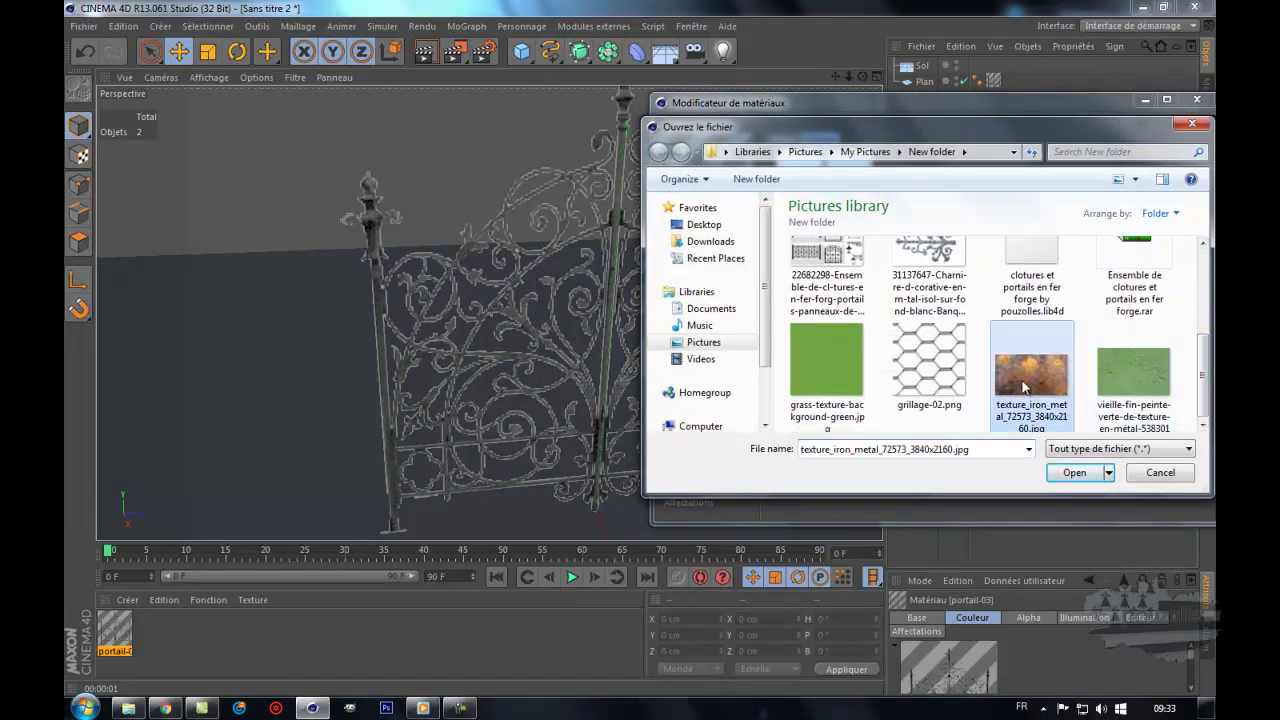
{"action": "left_click", "coordinate": [751, 410]}
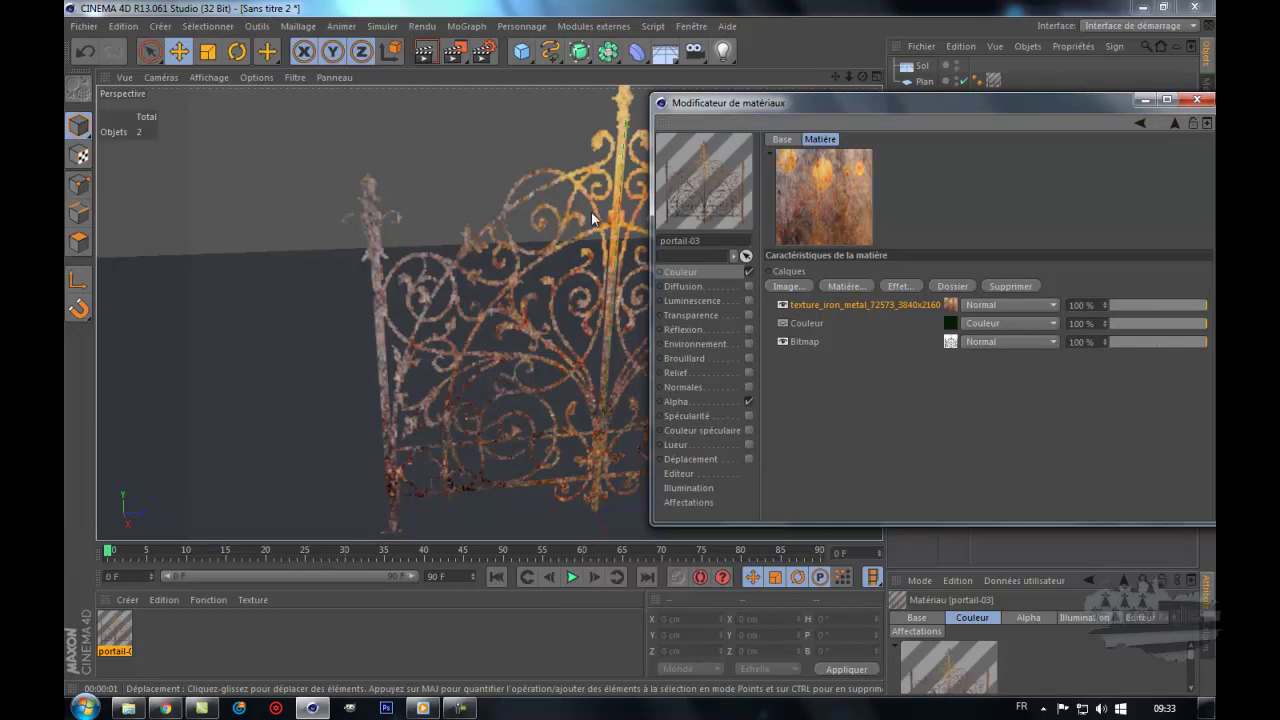
Step: Set the iron metal texture layer's blend mode from Normal to Couleur and render the gate
{"action": "left_click", "coordinate": [999, 304]}
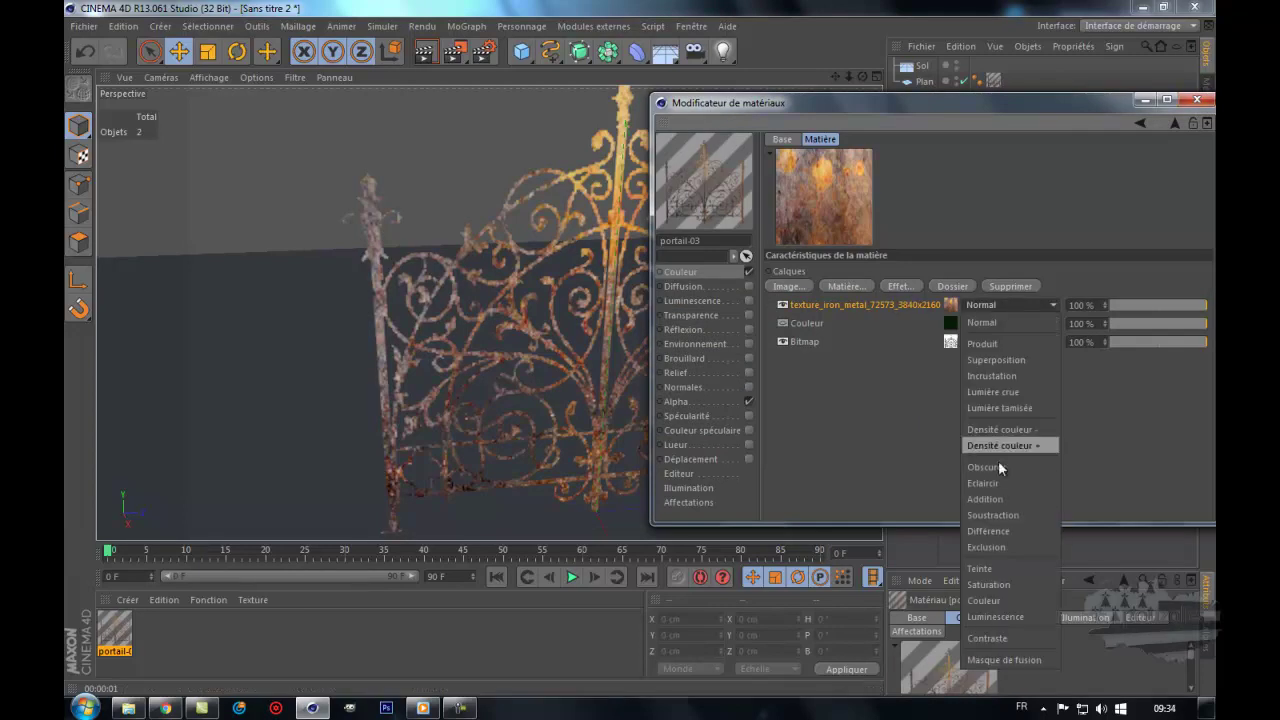
{"action": "left_click", "coordinate": [998, 601]}
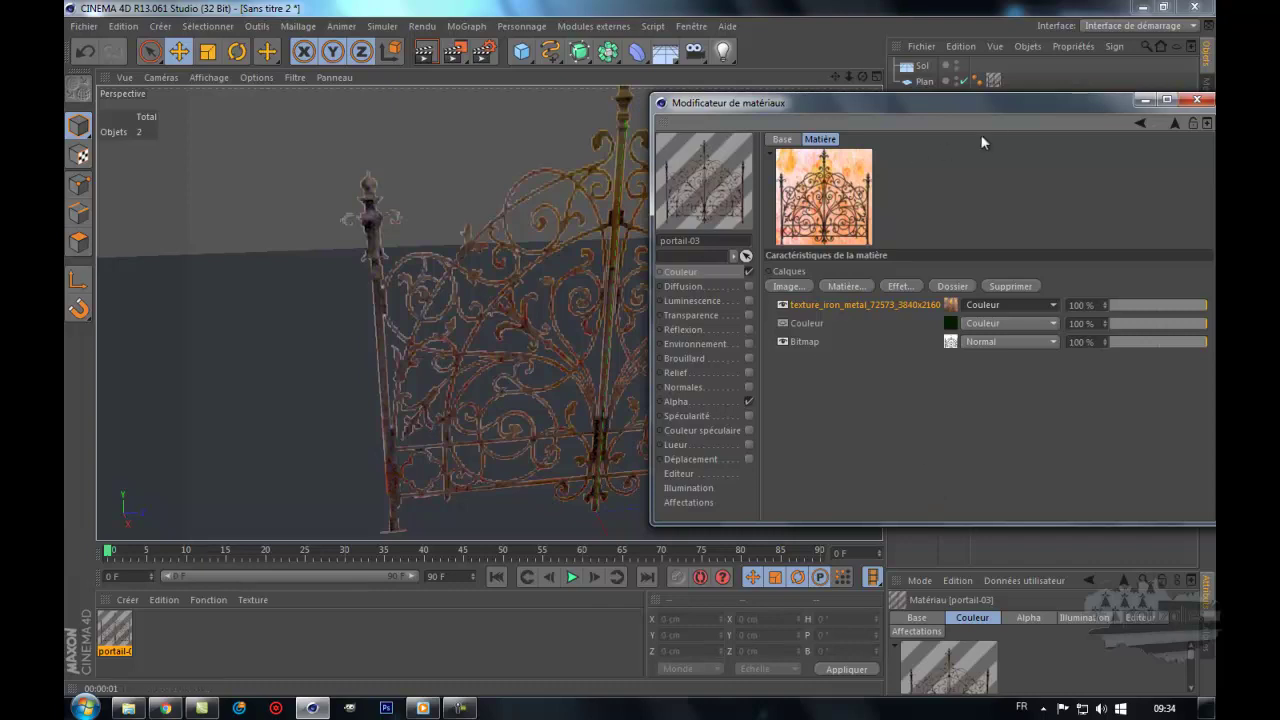
{"action": "left_click", "coordinate": [425, 51]}
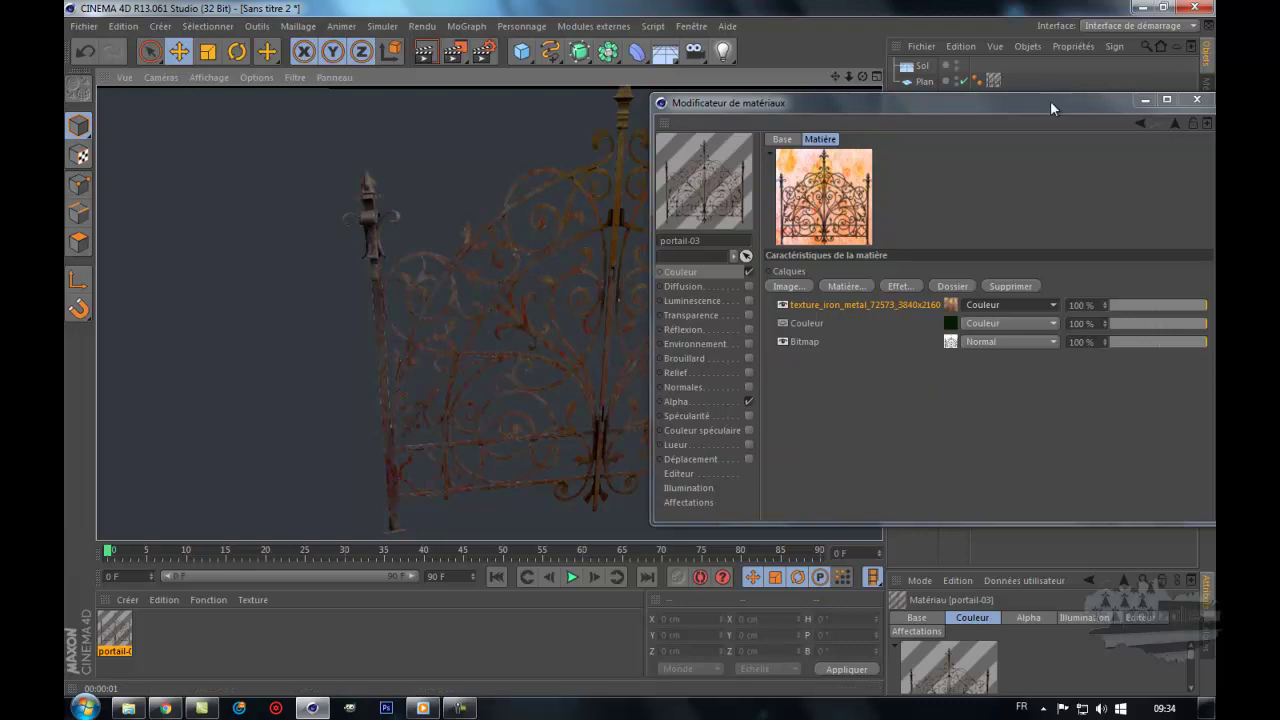
Step: Close the material editor and merge the 'mur + clotures' model from the Médiathèque
{"action": "left_click_drag", "start_coordinate": [1033, 105], "coordinate": [879, 119]}
{"action": "left_click", "coordinate": [1029, 118]}
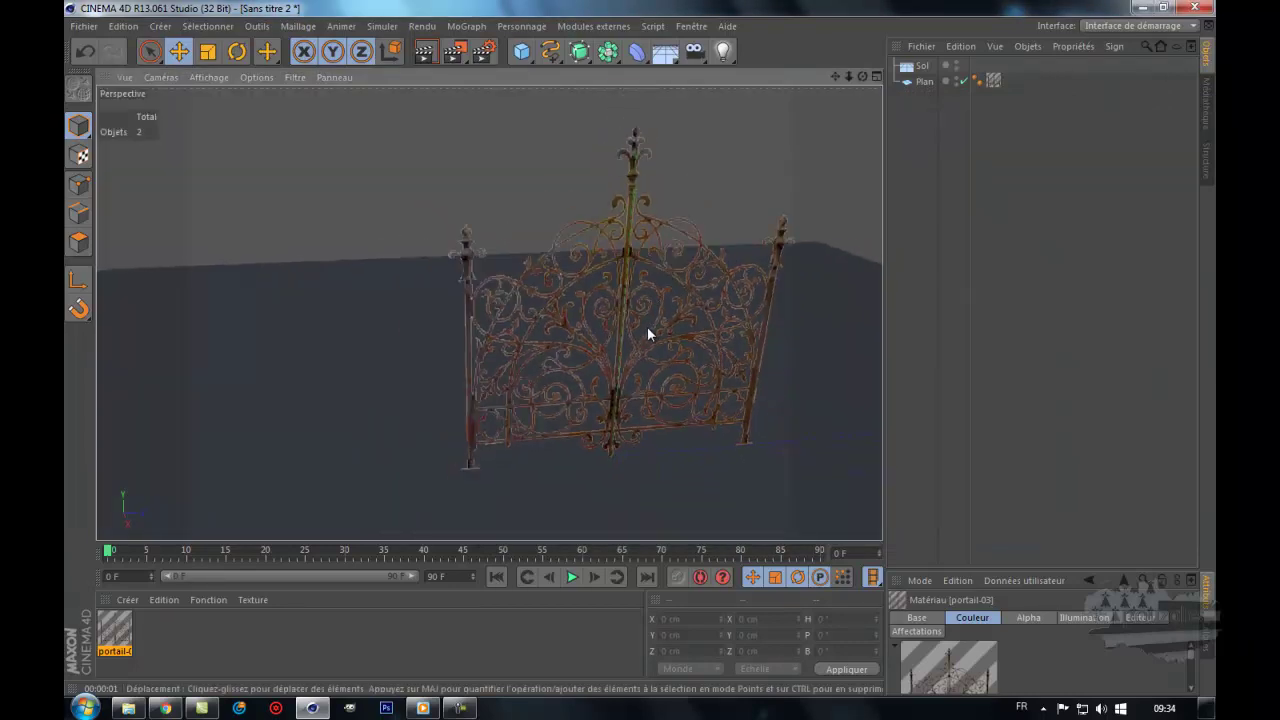
{"action": "left_click_drag", "start_coordinate": [647, 326], "coordinate": [817, 216], "text": "alt"}
{"action": "left_click", "coordinate": [1205, 96]}
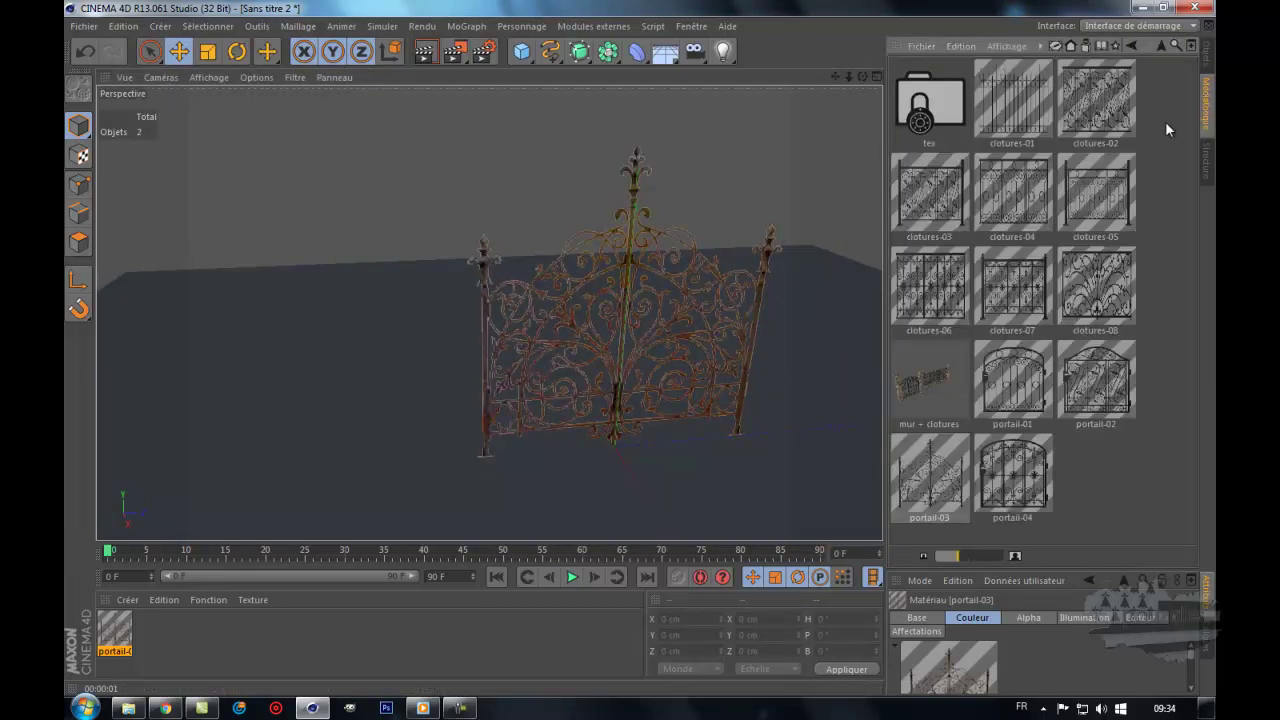
{"action": "left_click", "coordinate": [1110, 199]}
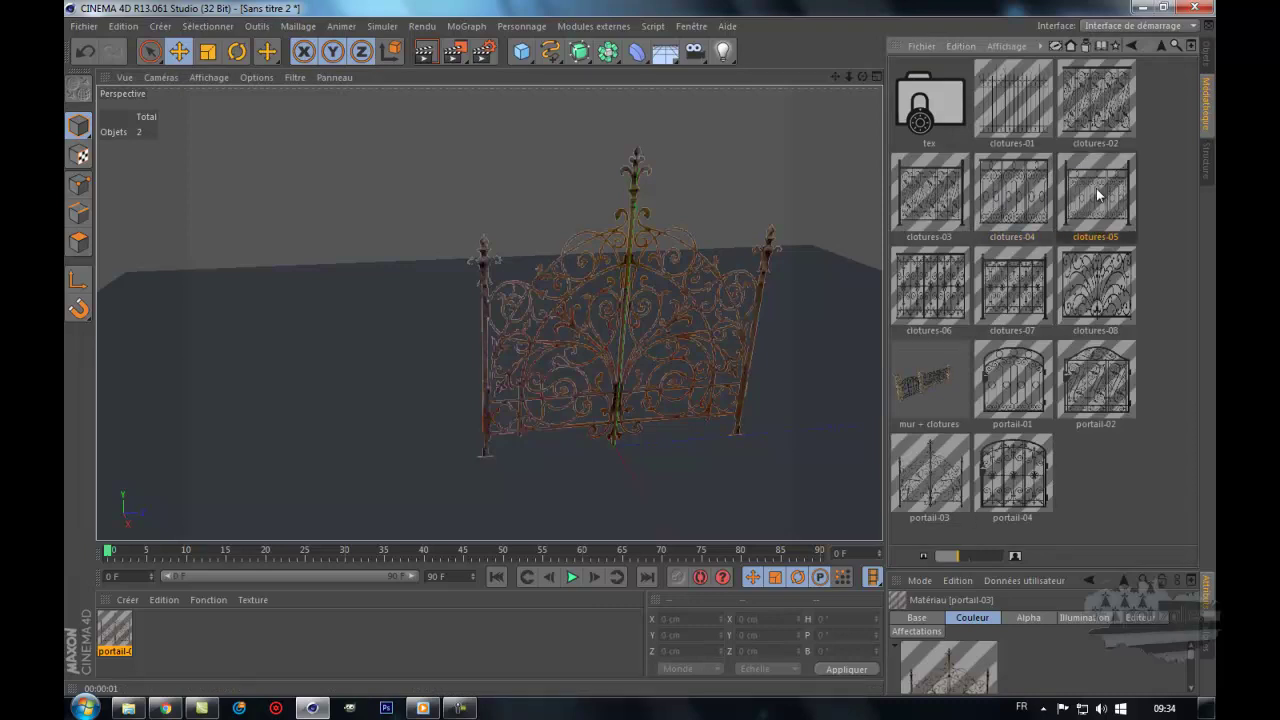
{"action": "double_click", "coordinate": [921, 376]}
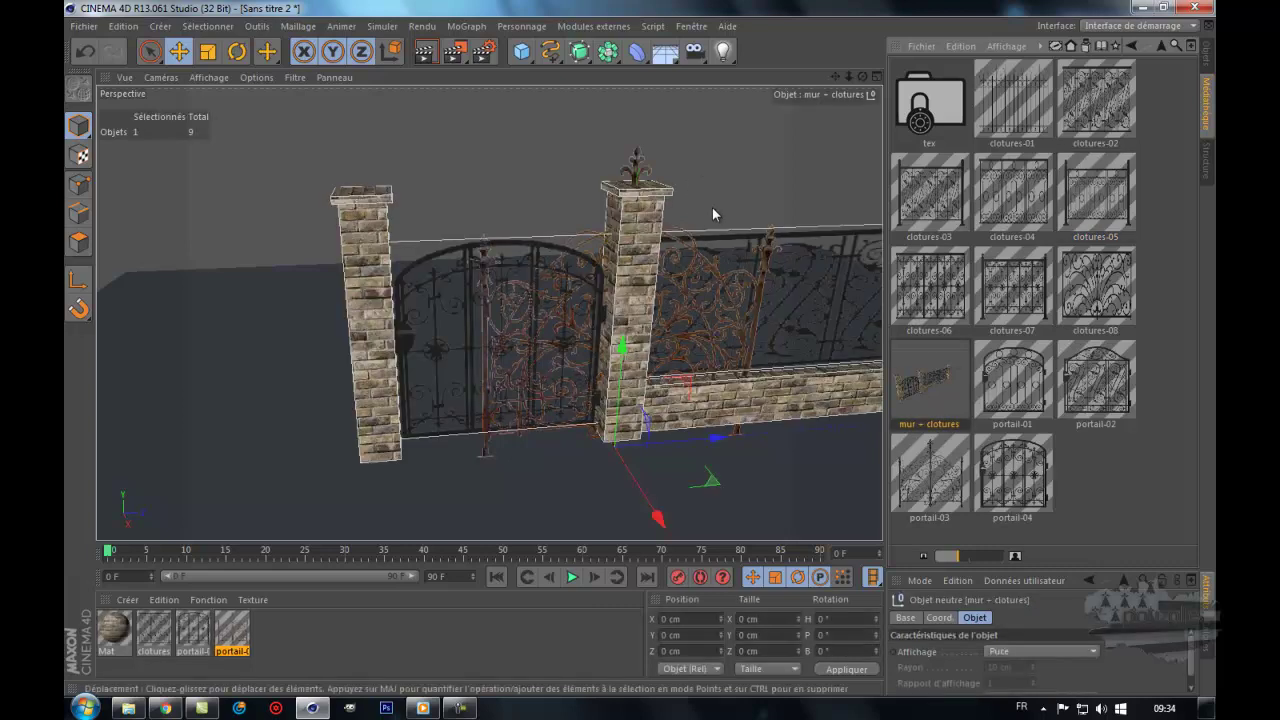
Step: Move the wall model along Z and X so it sits left of the gate, then zoom out
{"action": "mouse_move", "coordinate": [716, 437]}
{"action": "left_mouse_down"}
{"action": "mouse_move", "coordinate": [428, 466]}
{"action": "mouse_move", "coordinate": [550, 467]}
{"action": "left_mouse_up"}
{"action": "scroll", "coordinate": [550, 467], "scroll_direction": "down", "scroll_amount": 2}
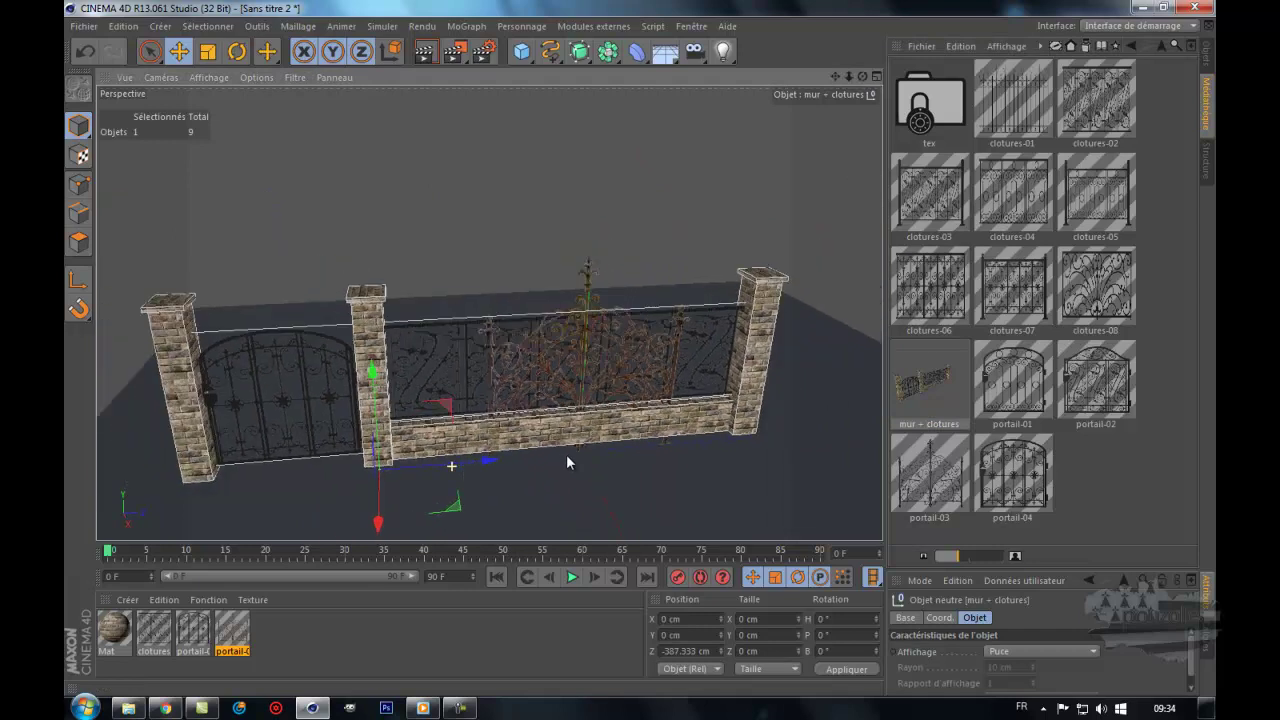
{"action": "scroll", "coordinate": [566, 454], "scroll_direction": "down", "scroll_amount": 2}
{"action": "left_click_drag", "start_coordinate": [411, 467], "coordinate": [249, 505]}
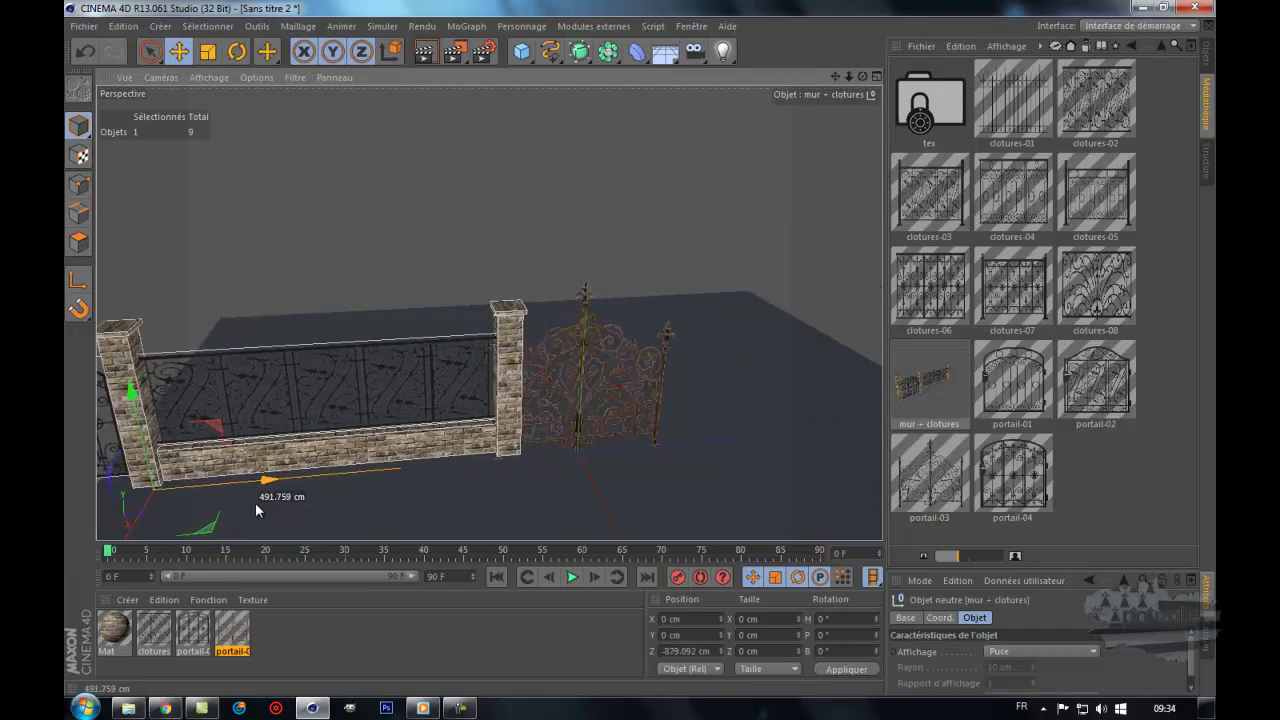
{"action": "scroll", "coordinate": [700, 375], "scroll_direction": "down", "scroll_amount": 2}
{"action": "scroll", "coordinate": [820, 361], "scroll_direction": "down", "scroll_amount": 2}
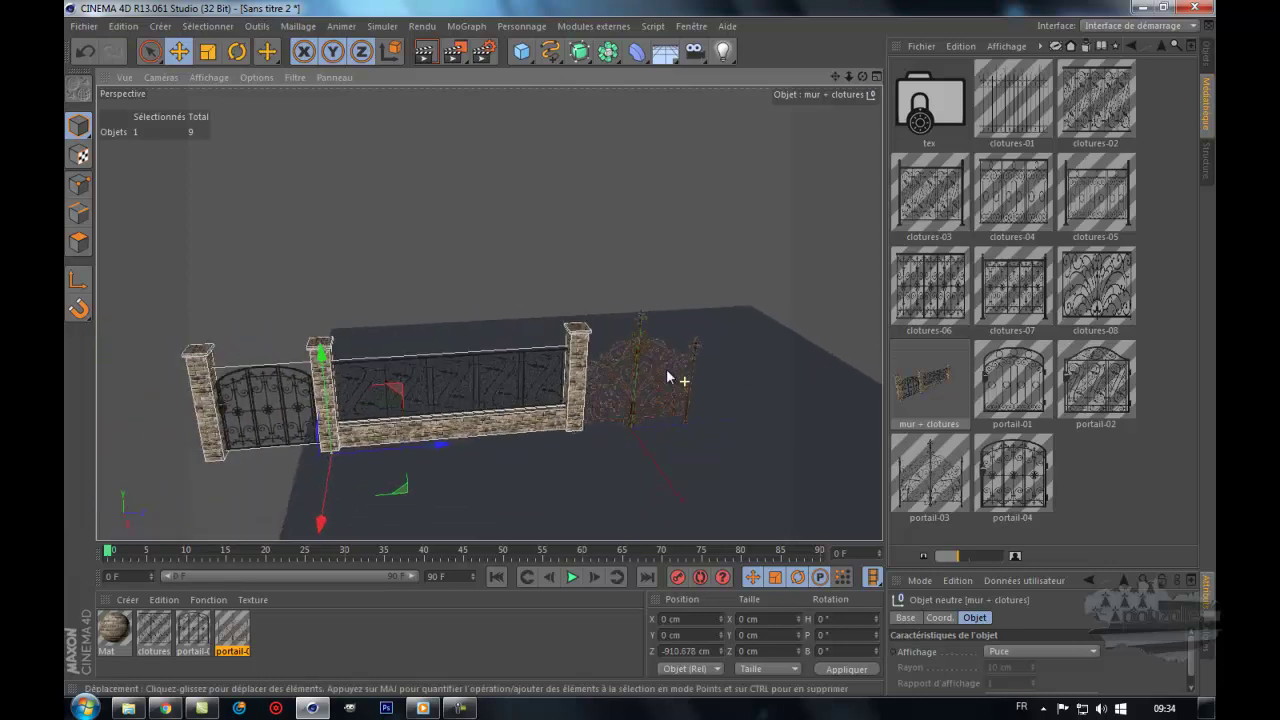
{"action": "scroll", "coordinate": [666, 368], "scroll_direction": "down", "scroll_amount": 2}
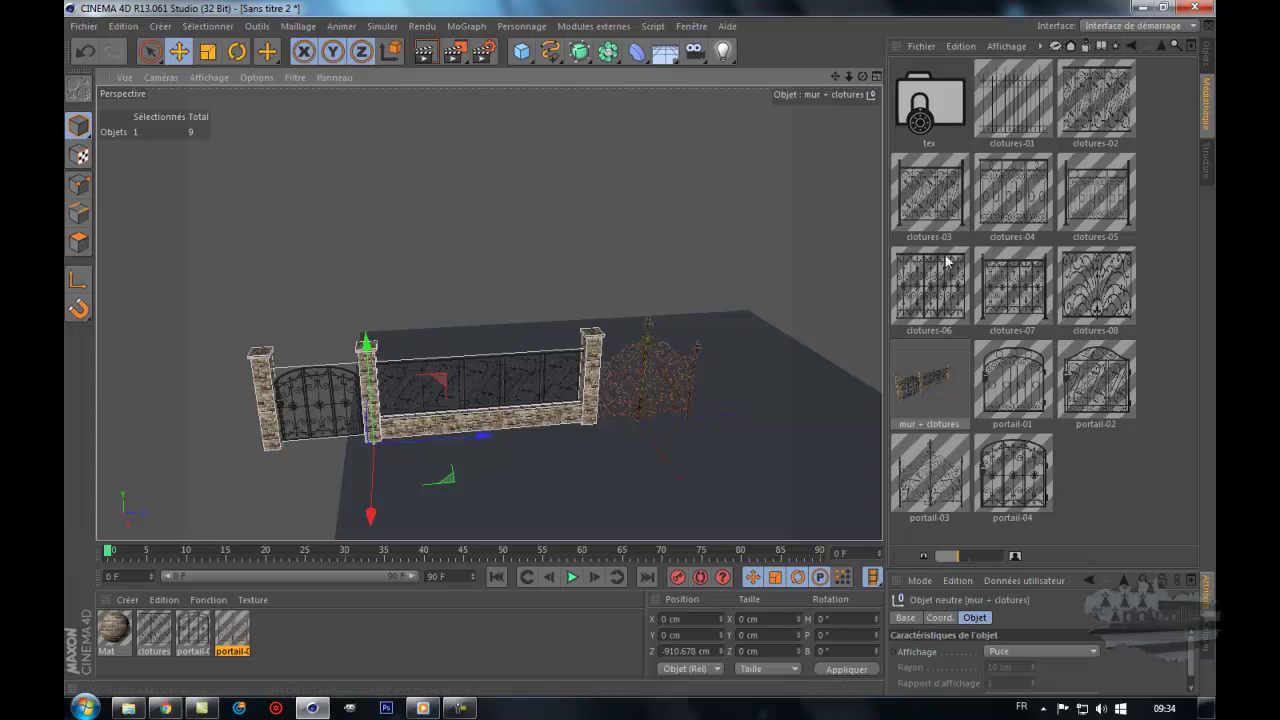
Step: Browse the library's tex folder: clotures-01, 05, 07, portail-02 and clotures-06 textures
{"action": "left_click", "coordinate": [944, 95]}
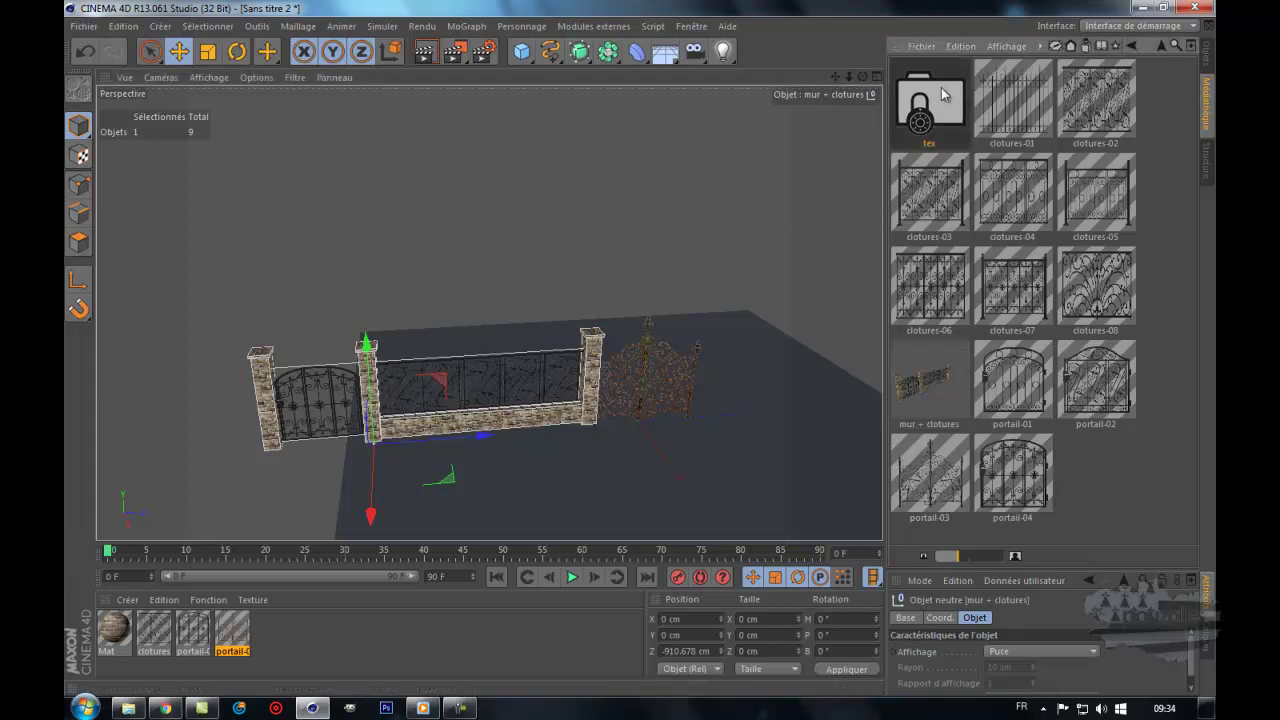
{"action": "double_click", "coordinate": [944, 95]}
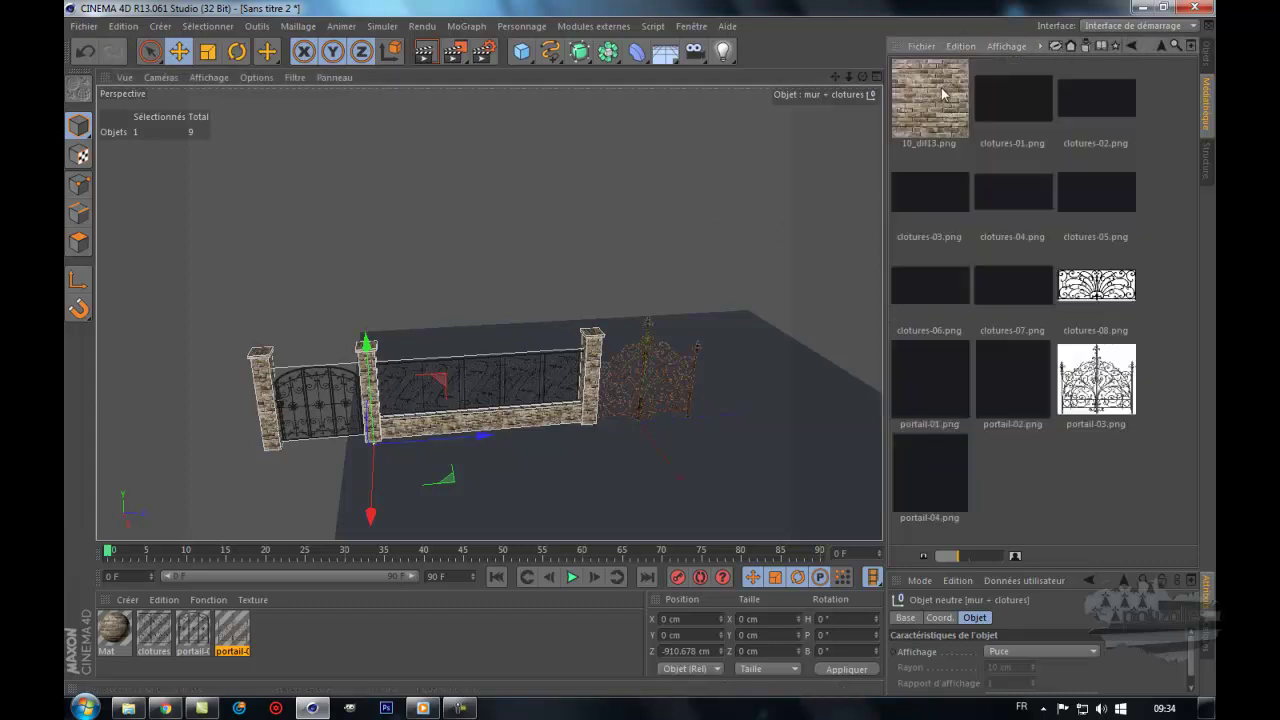
{"action": "left_click", "coordinate": [1050, 100]}
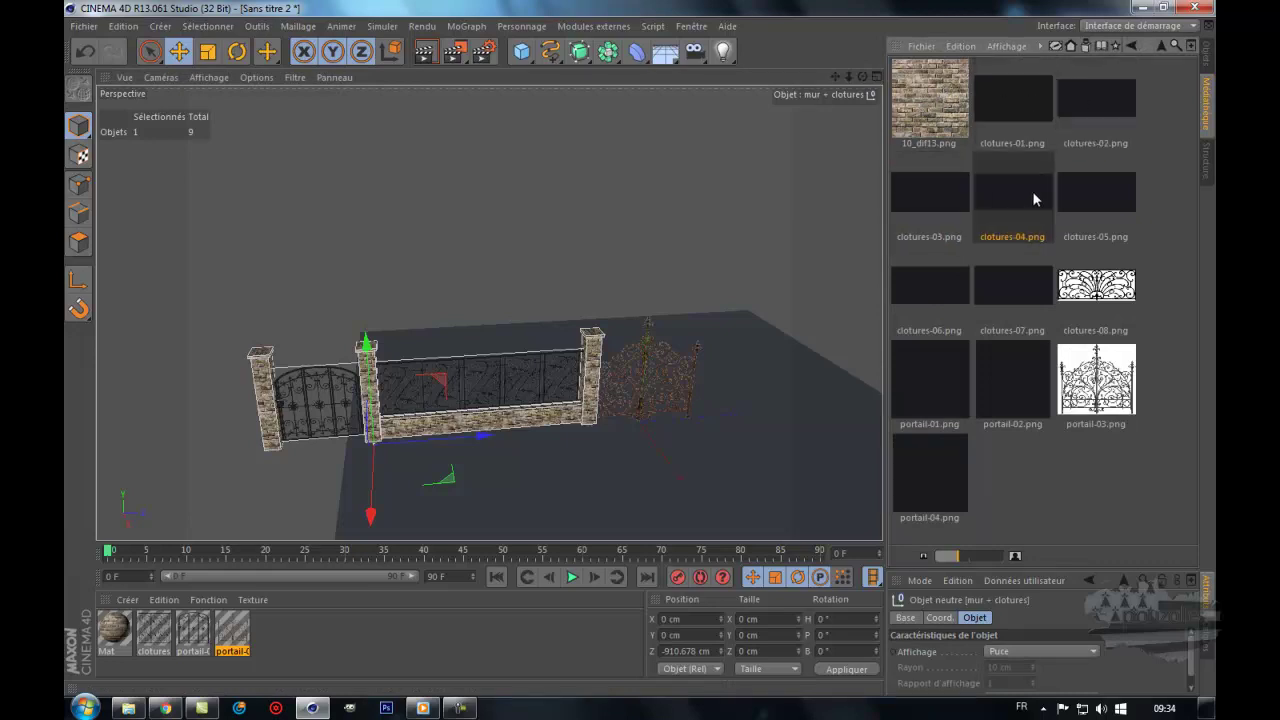
{"action": "left_click", "coordinate": [1070, 200]}
{"action": "left_click", "coordinate": [934, 284]}
{"action": "left_click", "coordinate": [1005, 285]}
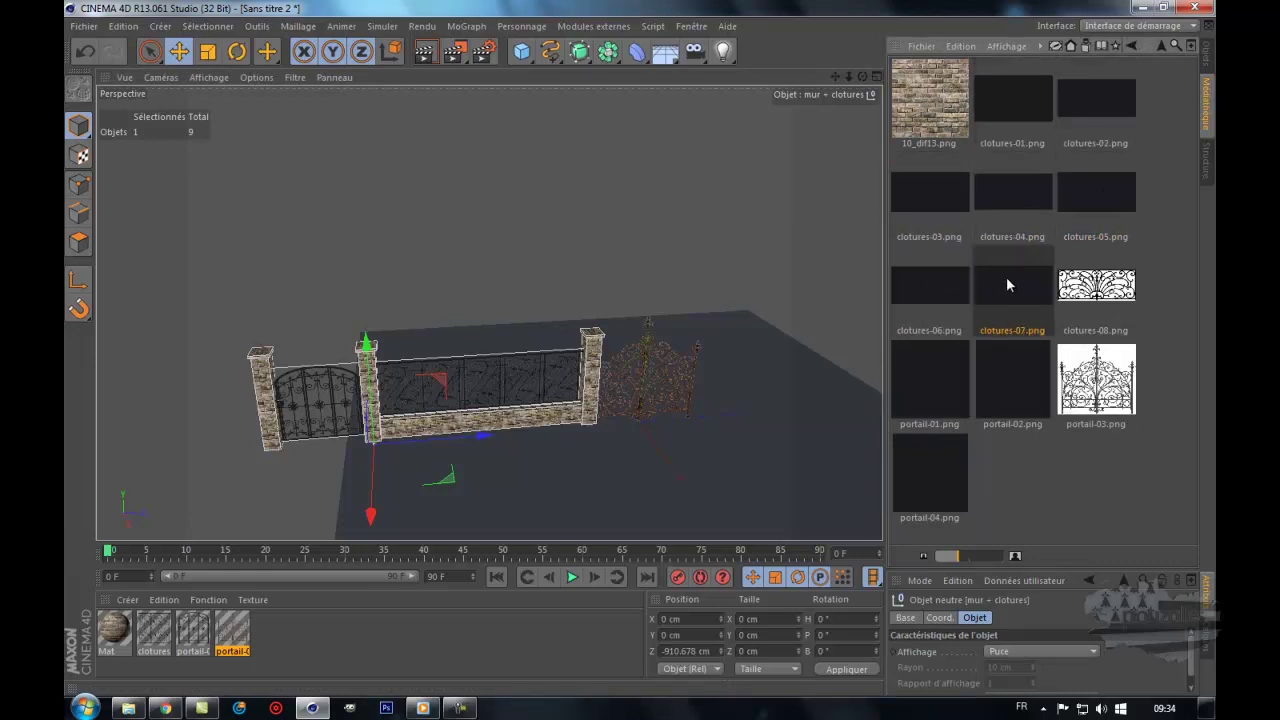
{"action": "left_click", "coordinate": [898, 377]}
{"action": "left_click", "coordinate": [994, 369]}
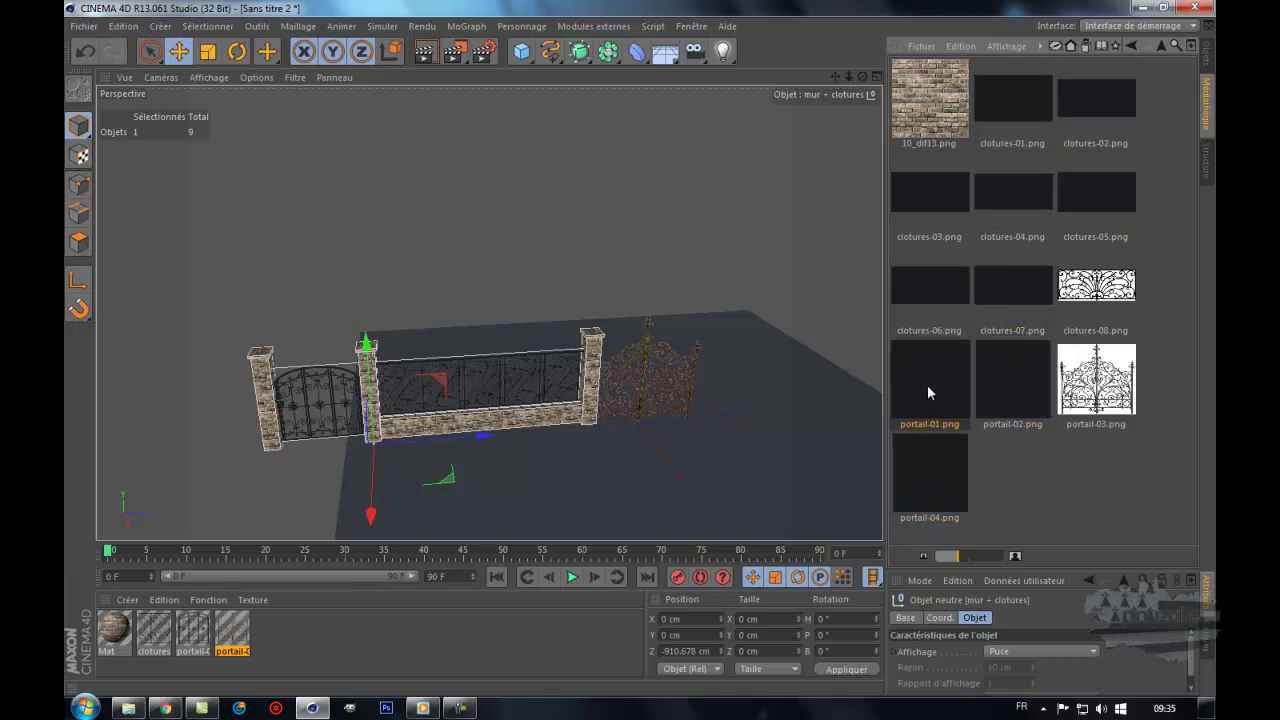
{"action": "left_click", "coordinate": [942, 290]}
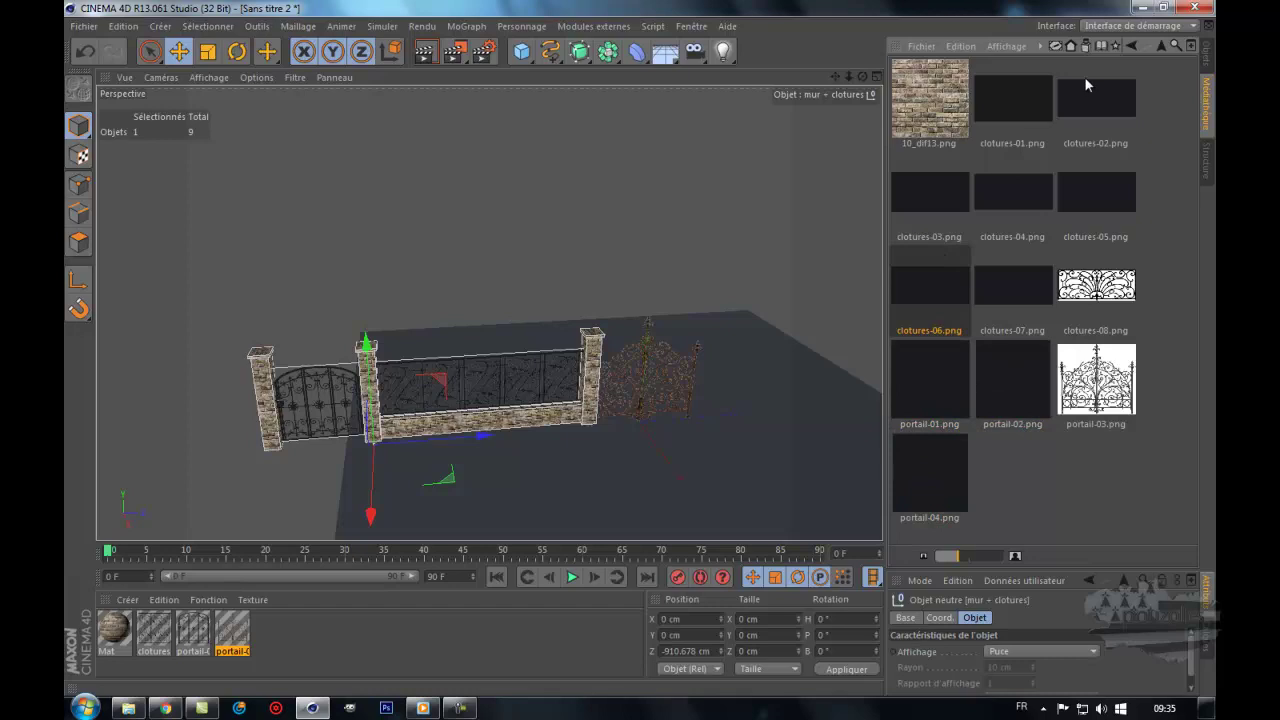
Step: Reopen the tex folder to view clotures-02.png, then return to the library's top level
{"action": "left_click", "coordinate": [1159, 45]}
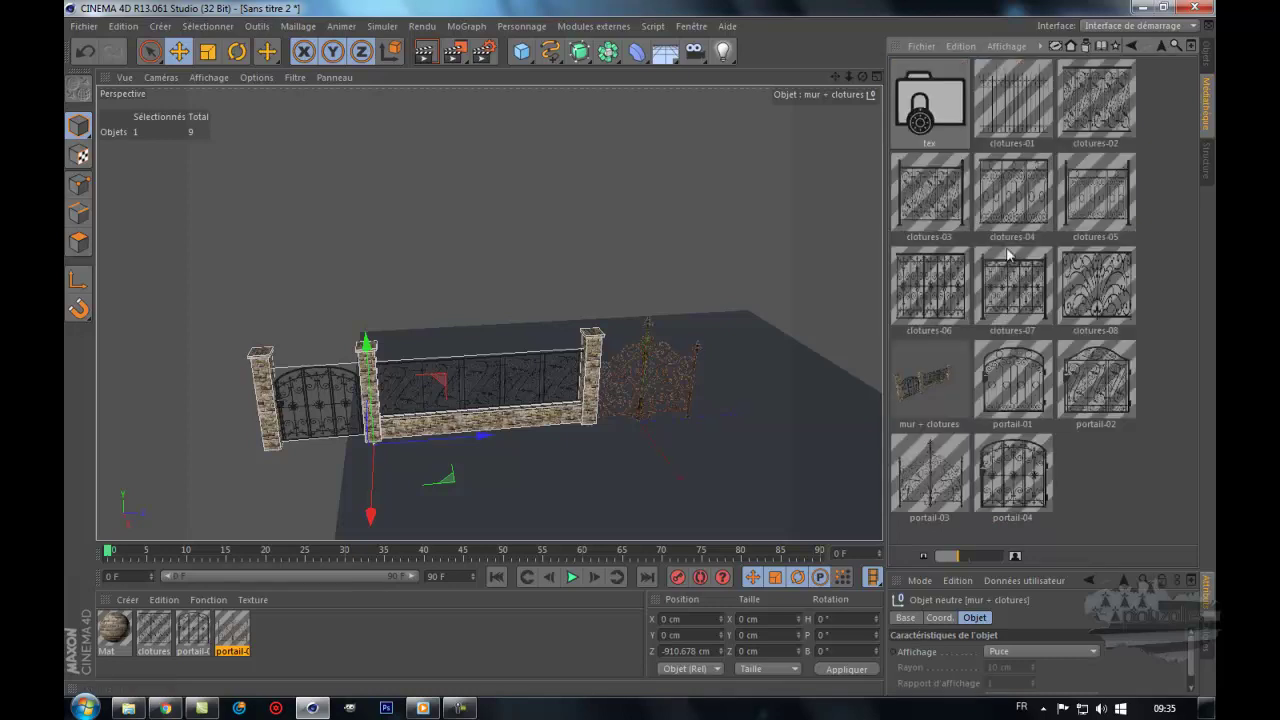
{"action": "double_click", "coordinate": [940, 118]}
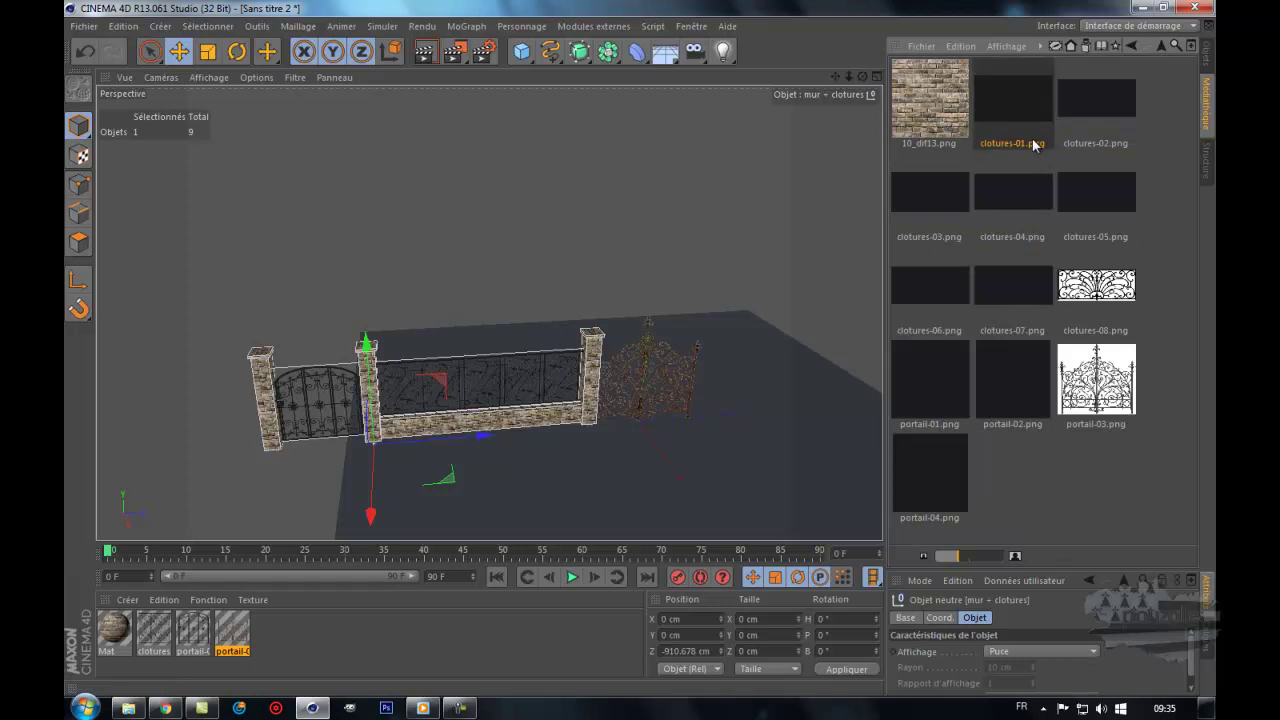
{"action": "left_click", "coordinate": [1102, 100]}
{"action": "left_click", "coordinate": [1159, 45]}
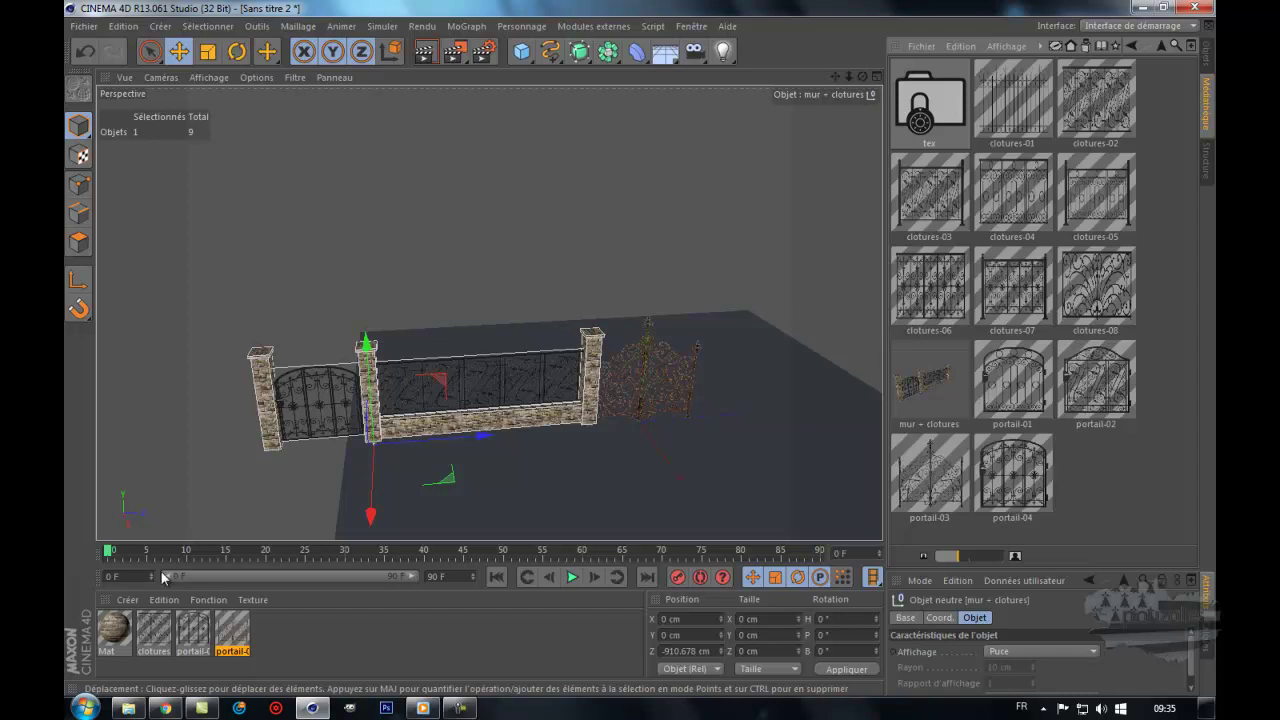
Step: In Explorer, go up to New folder and select the fence-and-gate .rar archive
{"action": "left_click", "coordinate": [128, 708]}
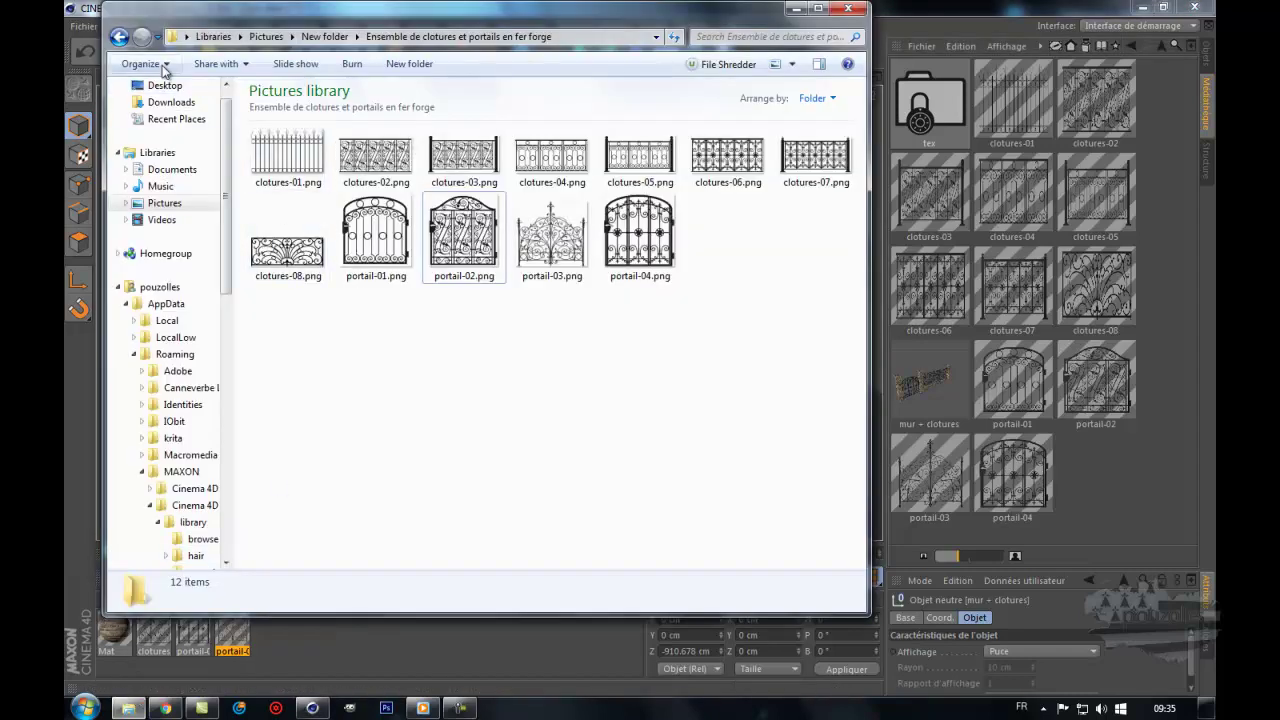
{"action": "left_click", "coordinate": [119, 36]}
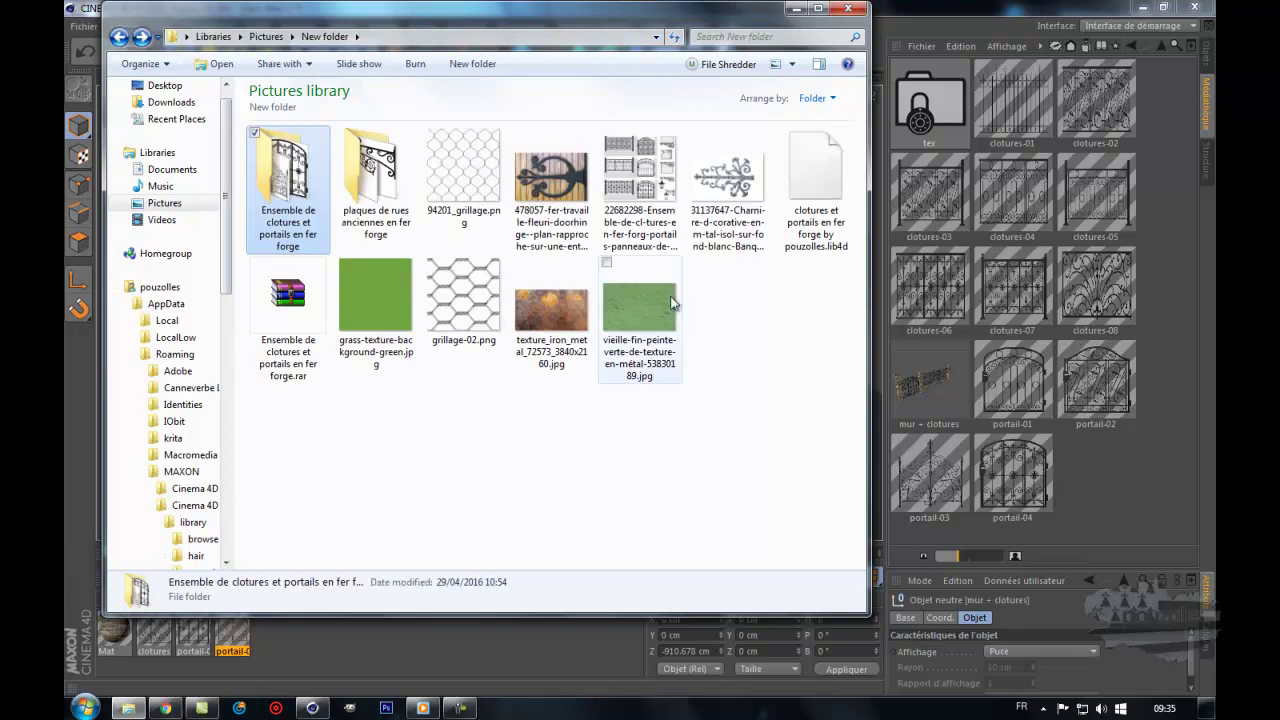
{"action": "mouse_move", "coordinate": [288, 320]}
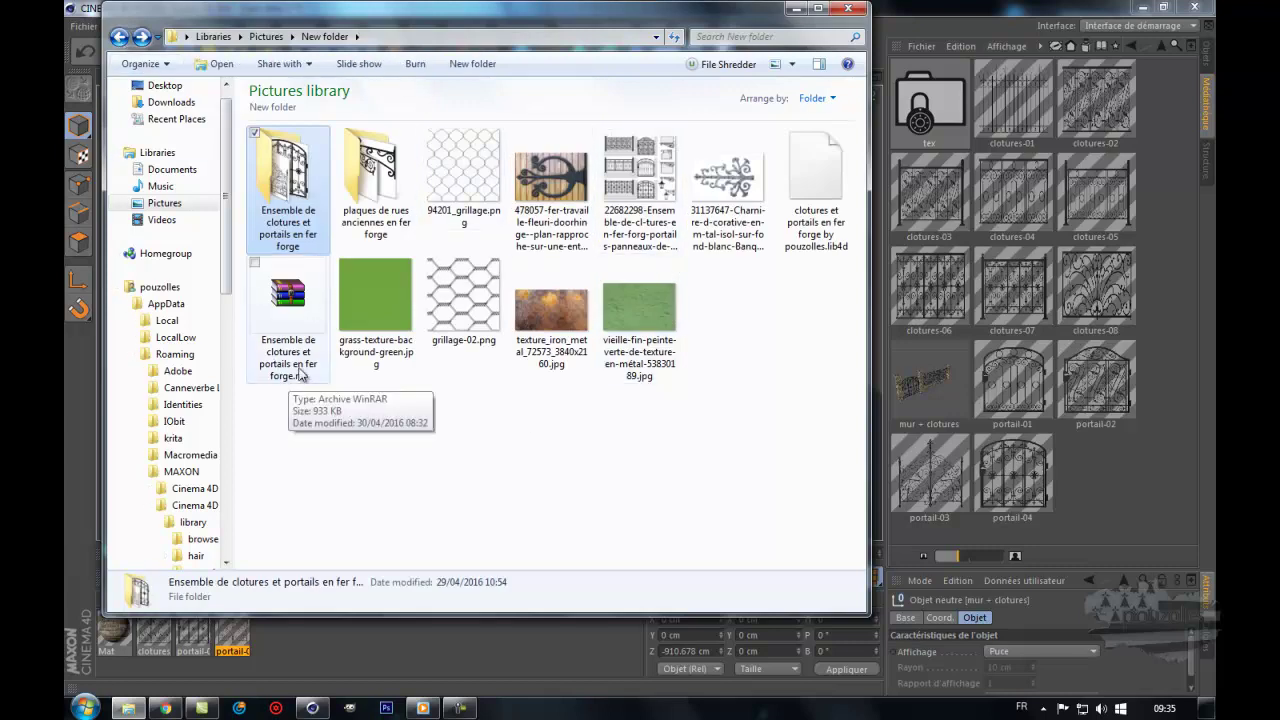
{"action": "left_click", "coordinate": [288, 300]}
{"action": "double_click", "coordinate": [288, 302]}
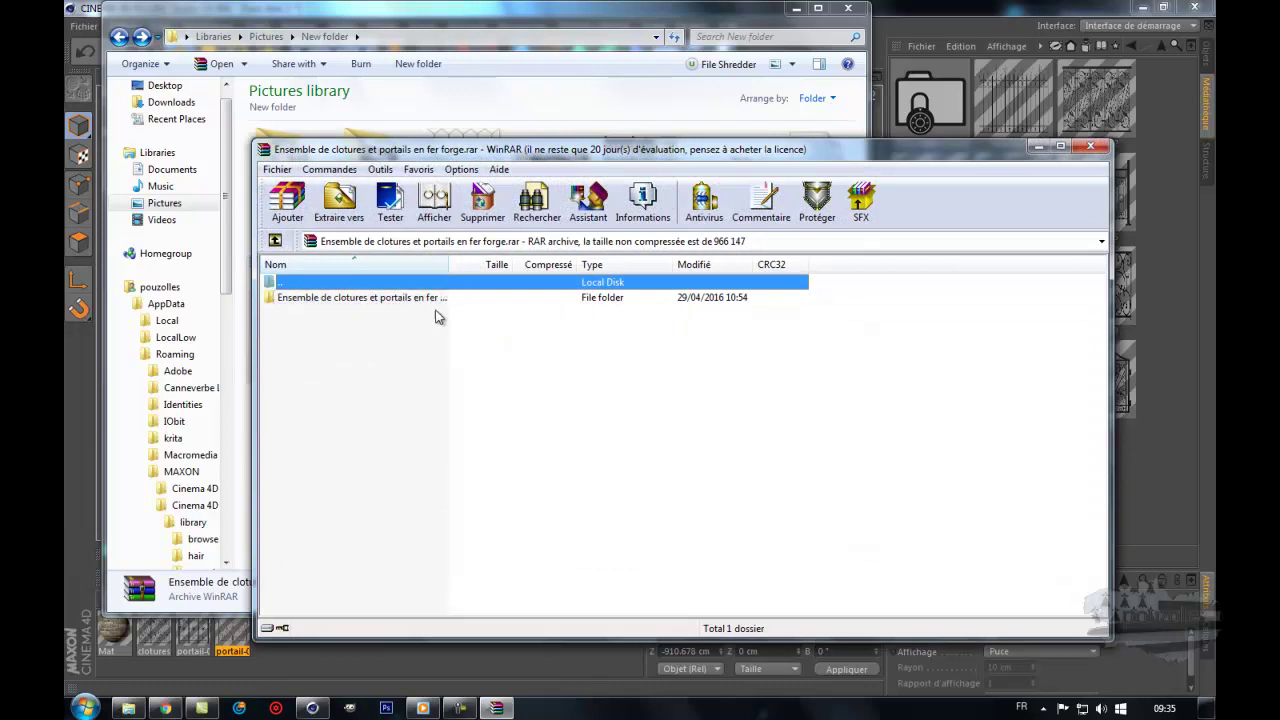
{"action": "double_click", "coordinate": [280, 299]}
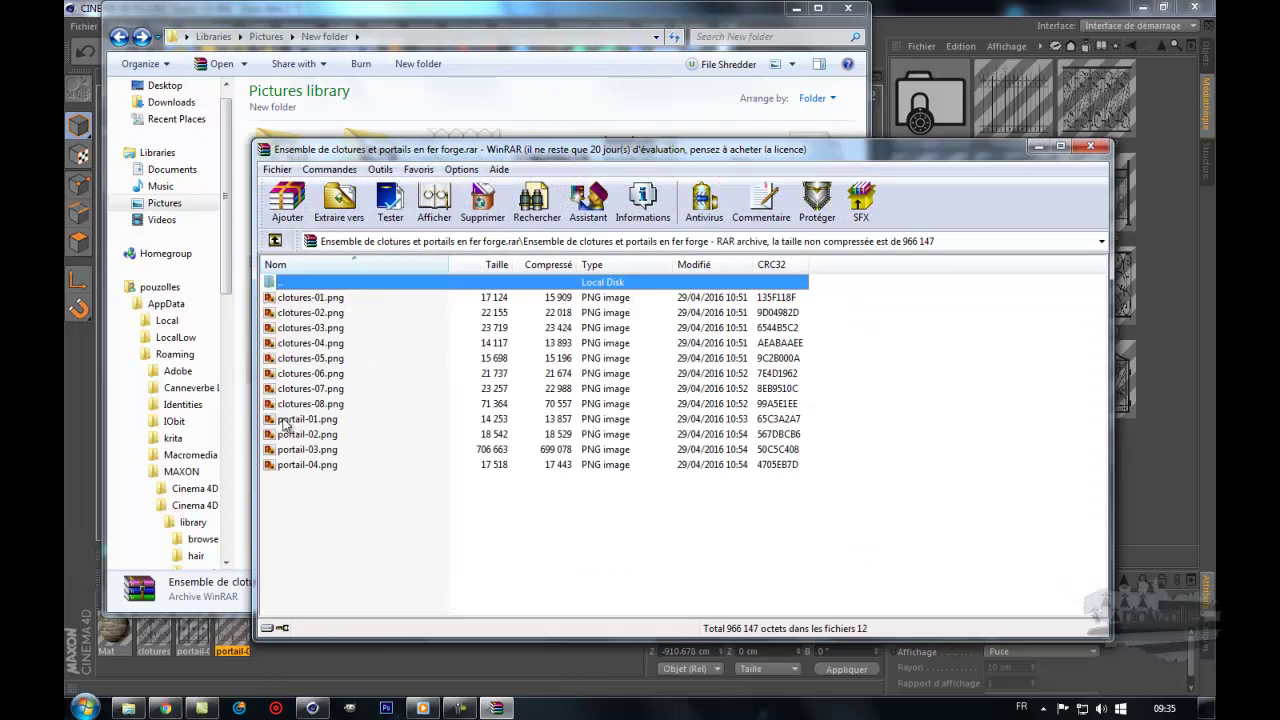
{"action": "left_click", "coordinate": [1090, 146]}
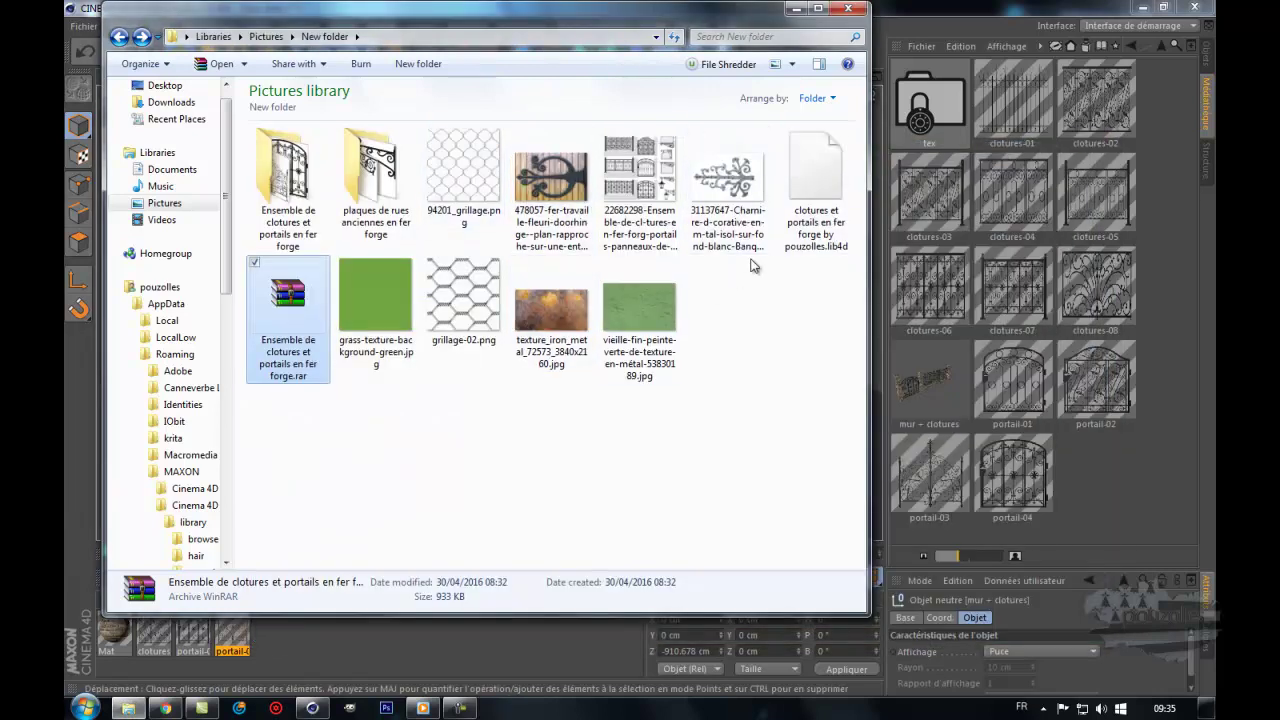
Step: Select the .lib4d file and the .rar archive, then return to the Cinema 4D scene
{"action": "left_click", "coordinate": [813, 228]}
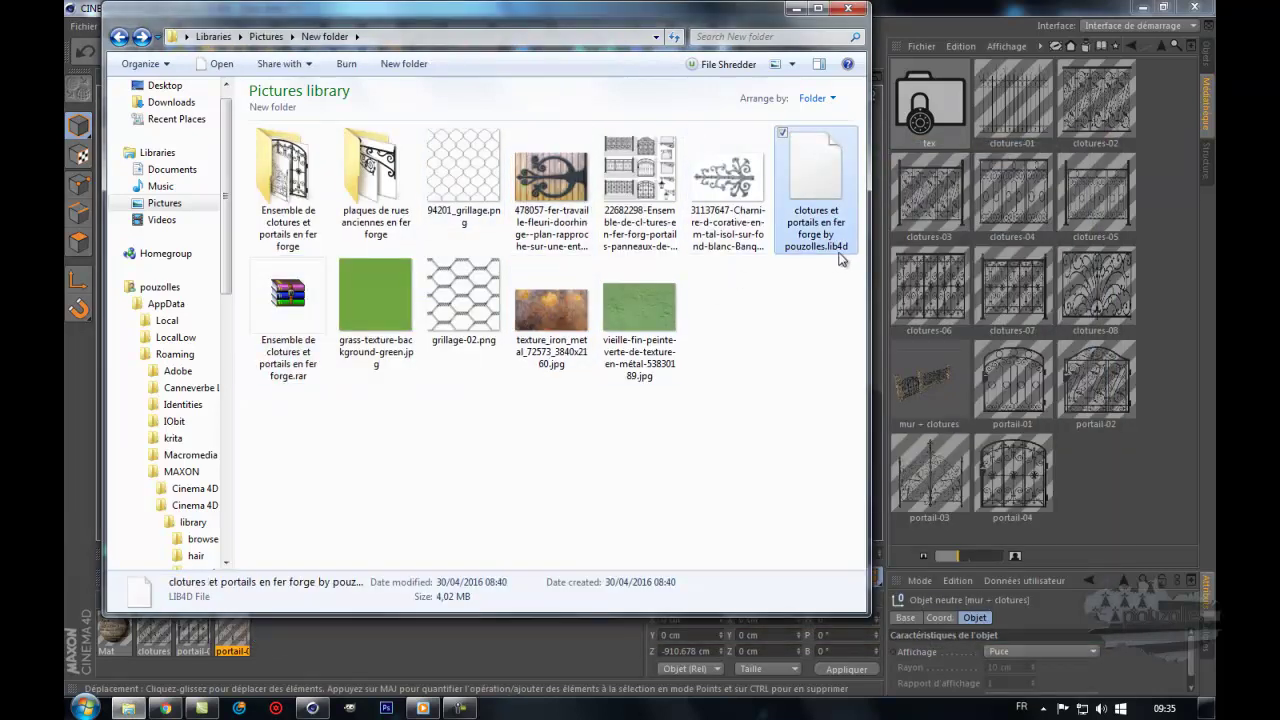
{"action": "left_click", "coordinate": [286, 300]}
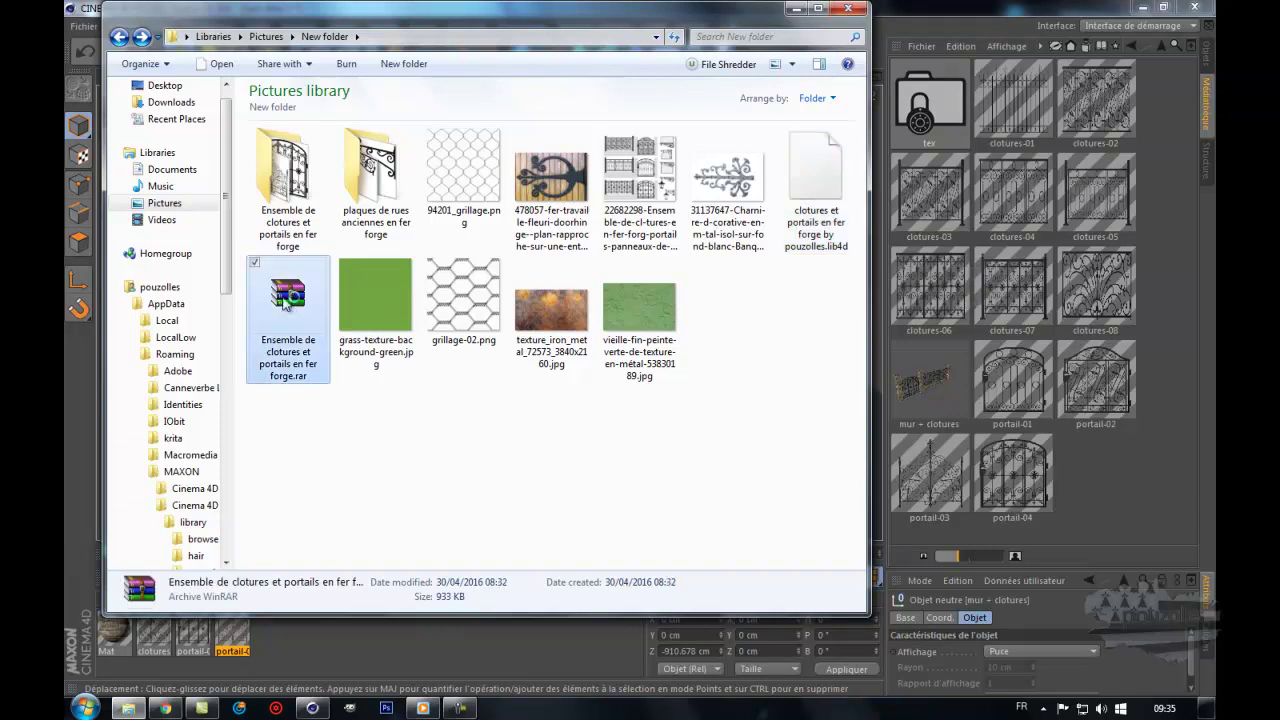
{"action": "left_click", "coordinate": [917, 385]}
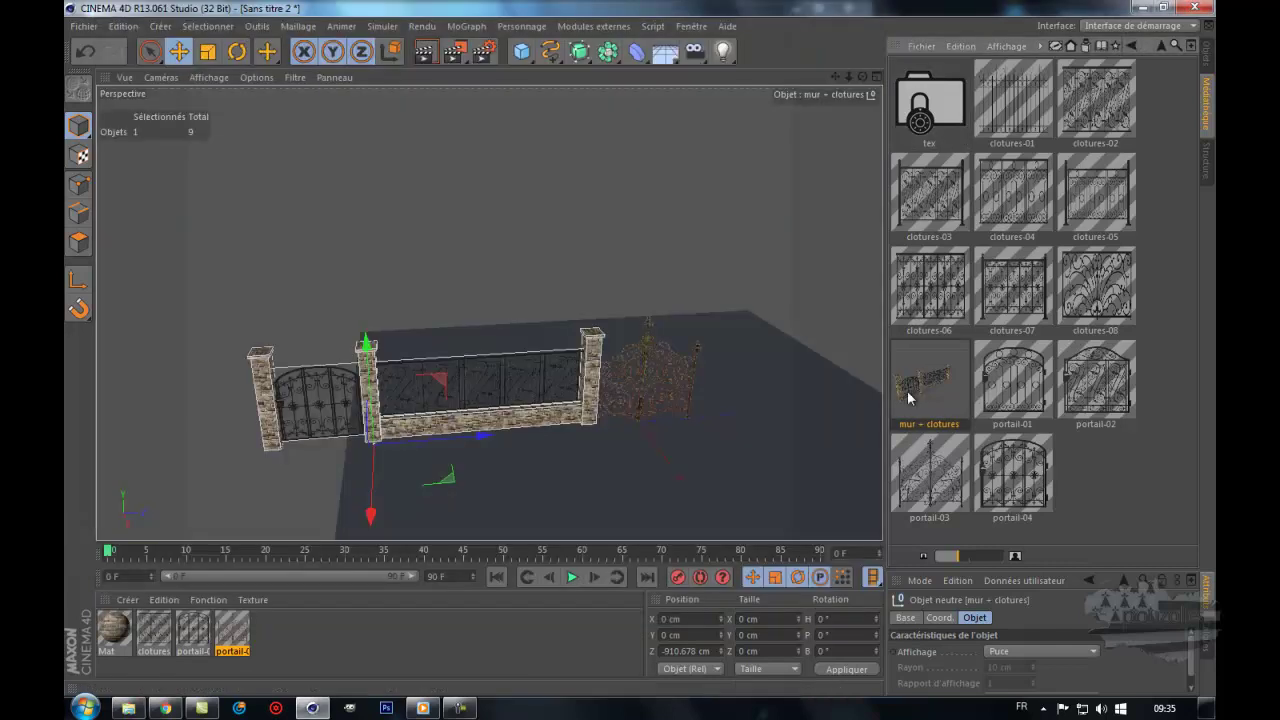
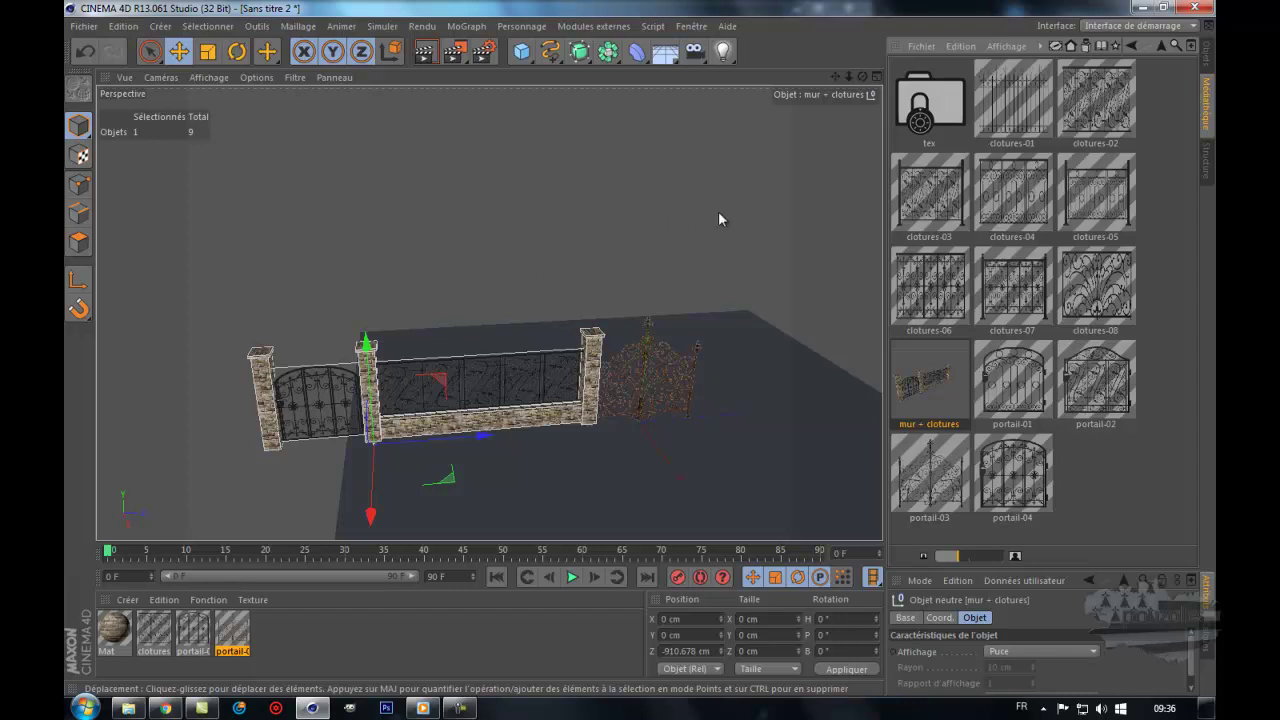
Step: Select the Plan fence panel between the pillars and return to the Médiathèque fence textures
{"action": "left_click", "coordinate": [1208, 58]}
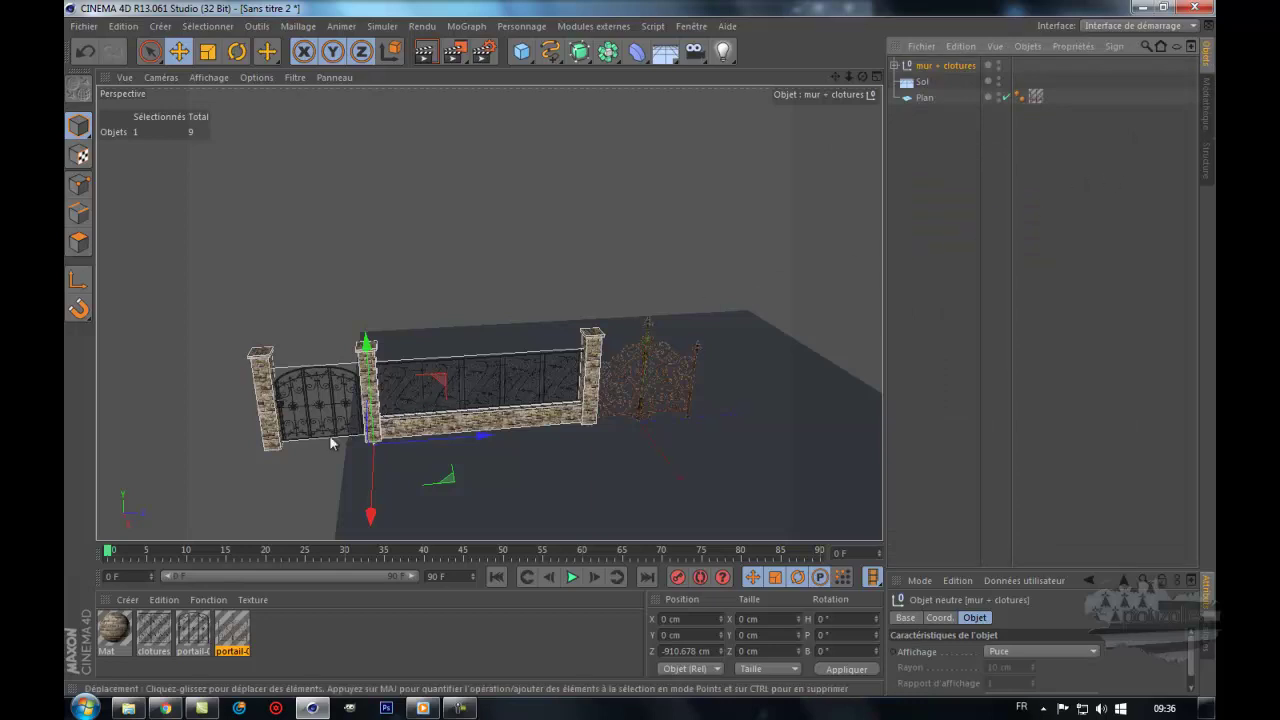
{"action": "left_click", "coordinate": [494, 375]}
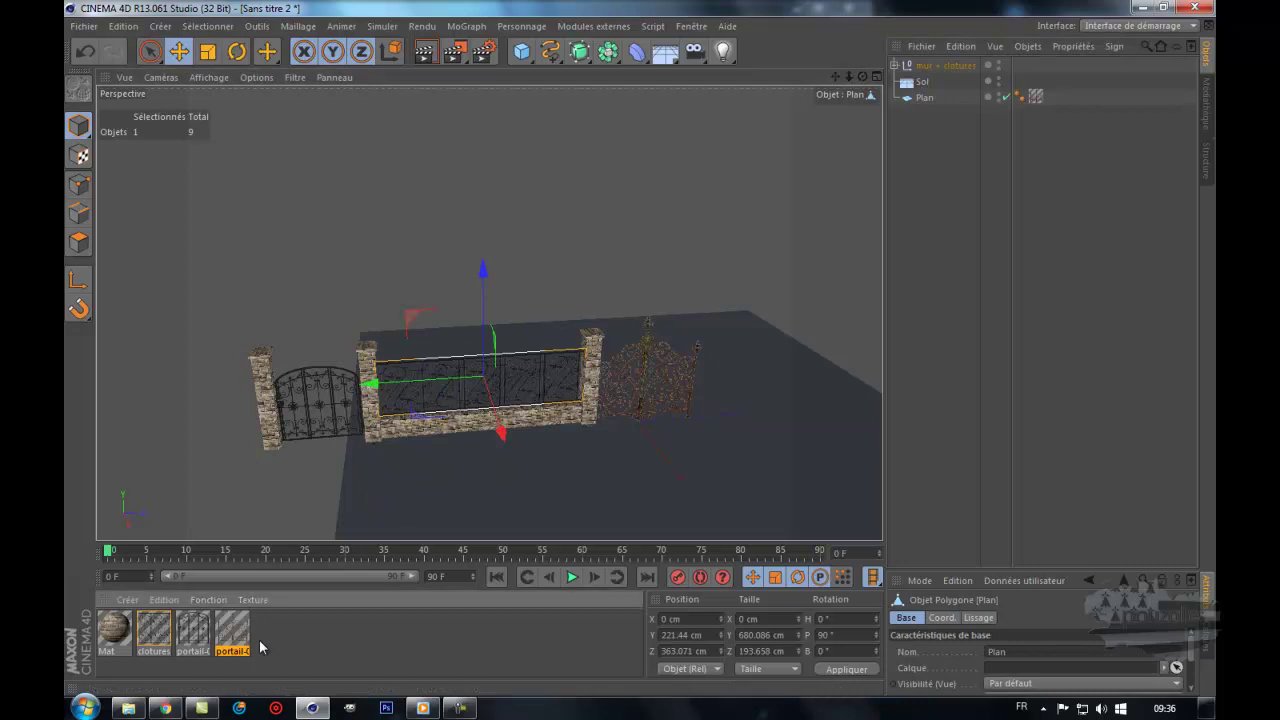
{"action": "scroll", "coordinate": [469, 390], "scroll_direction": "up", "scroll_amount": 2}
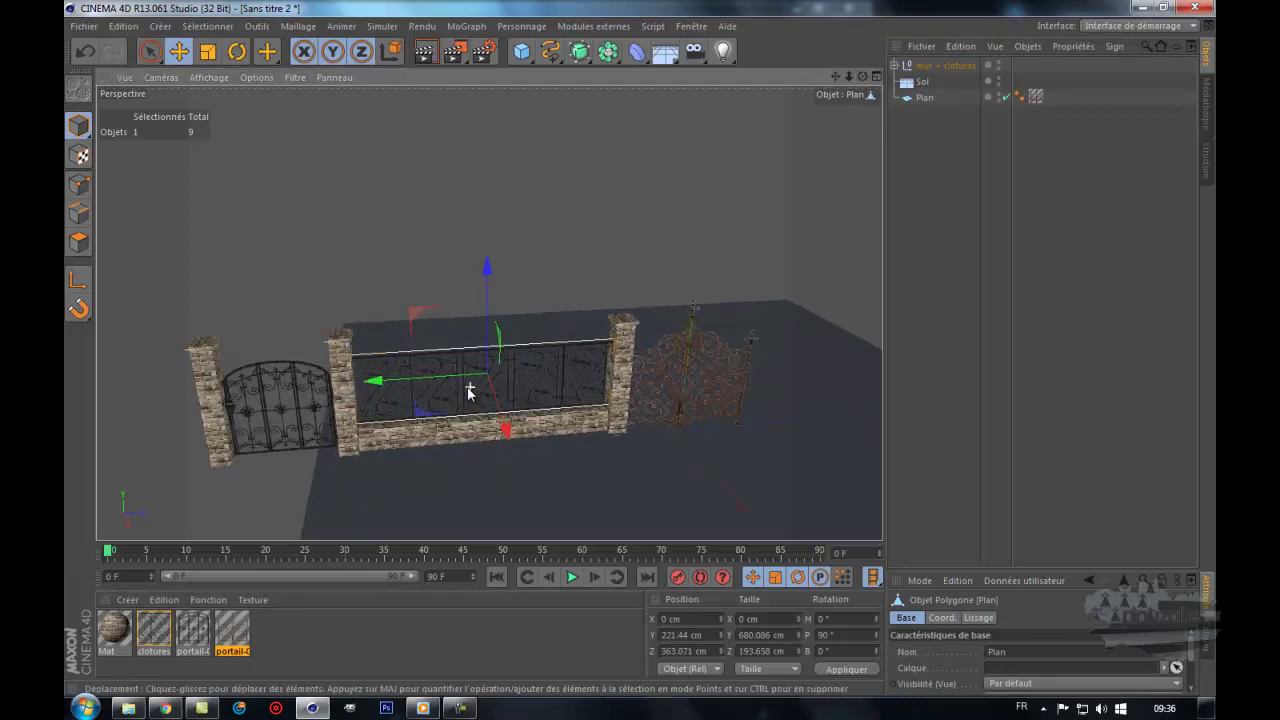
{"action": "scroll", "coordinate": [469, 390], "scroll_direction": "up", "scroll_amount": 1}
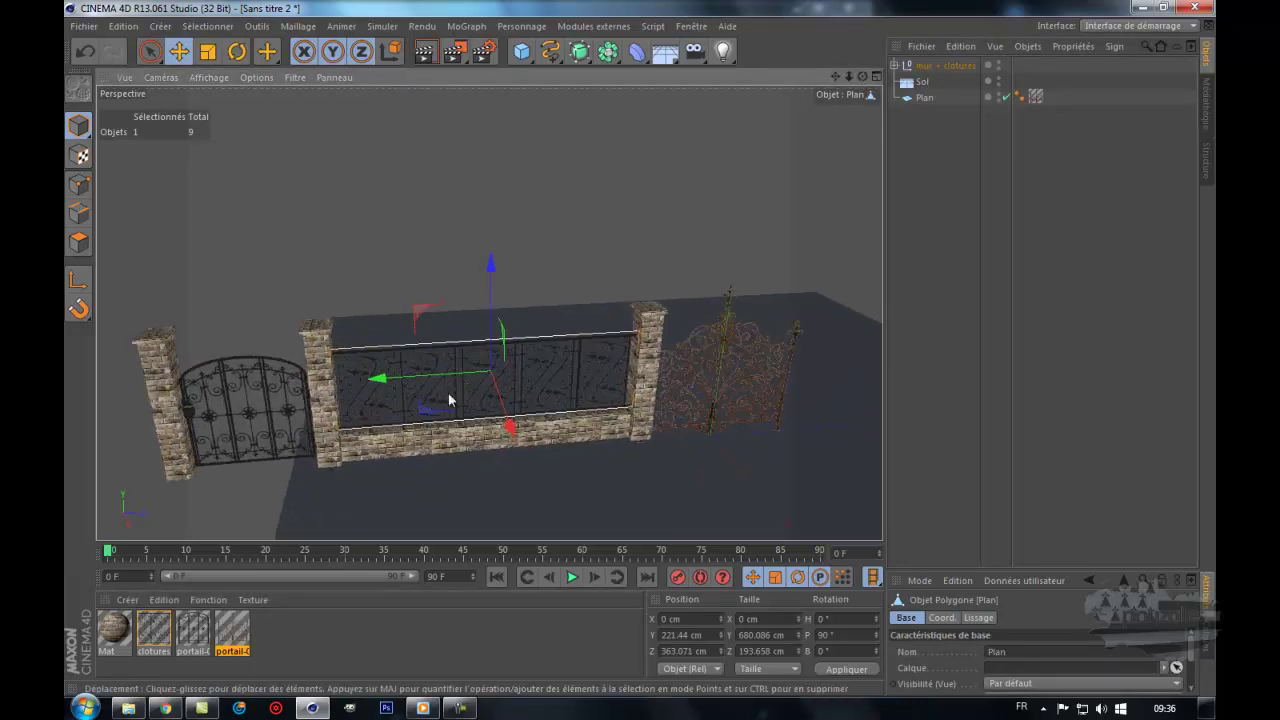
{"action": "left_click", "coordinate": [1204, 108]}
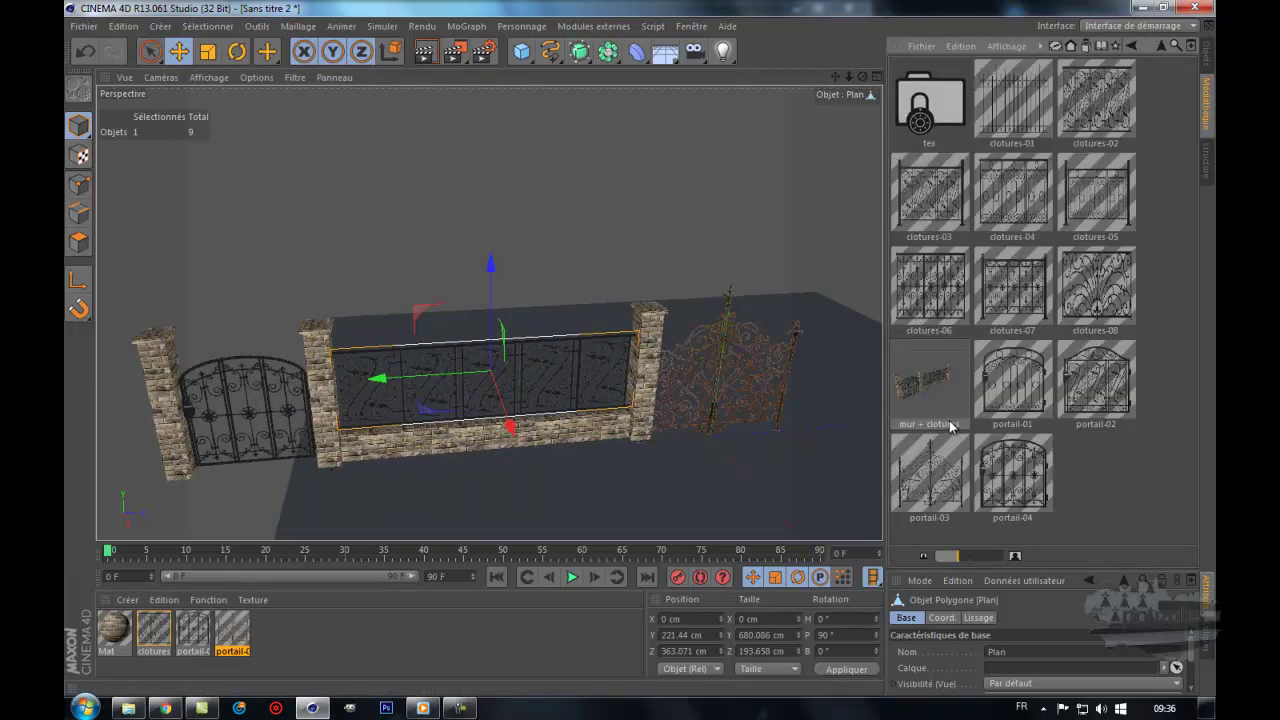
Step: Drop the clotures-08 texture onto the fence Plan and inspect its texture tag in mur + clotures
{"action": "left_click", "coordinate": [1093, 287]}
{"action": "mouse_move", "coordinate": [1093, 287]}
{"action": "left_mouse_down"}
{"action": "mouse_move", "coordinate": [359, 663]}
{"action": "mouse_move", "coordinate": [324, 641]}
{"action": "mouse_move", "coordinate": [415, 400]}
{"action": "left_mouse_up"}
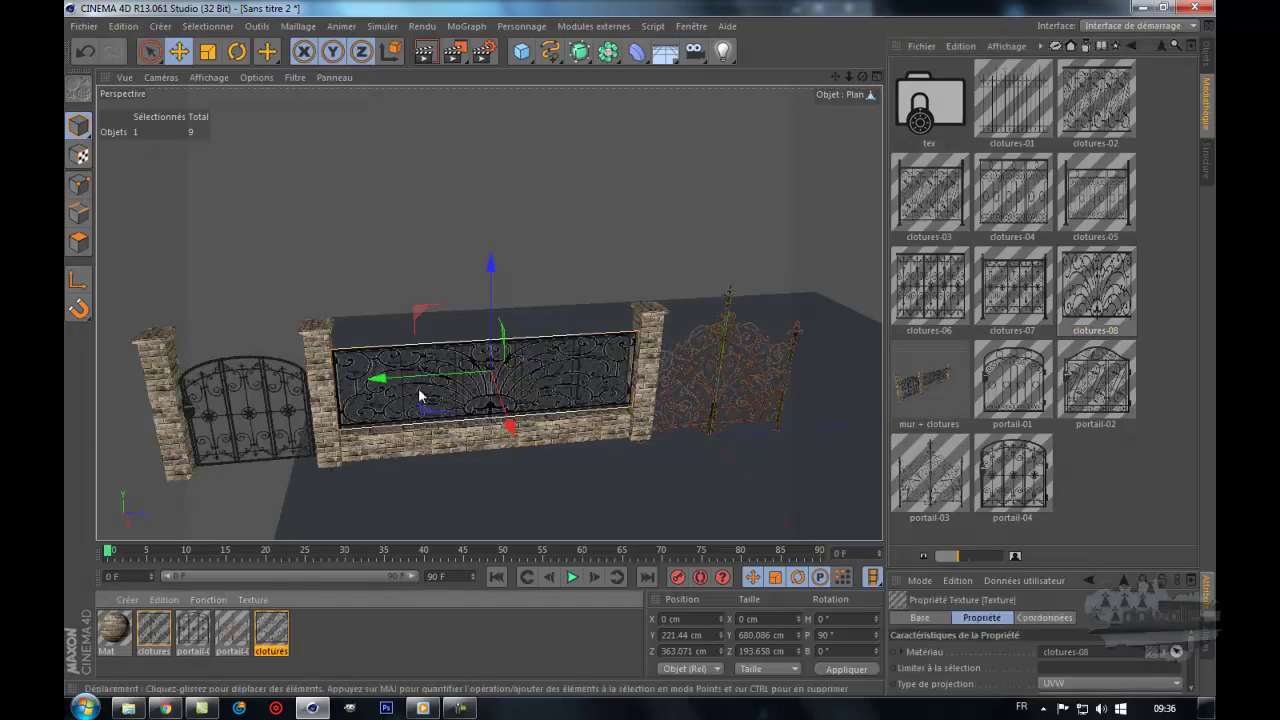
{"action": "left_click", "coordinate": [1206, 52]}
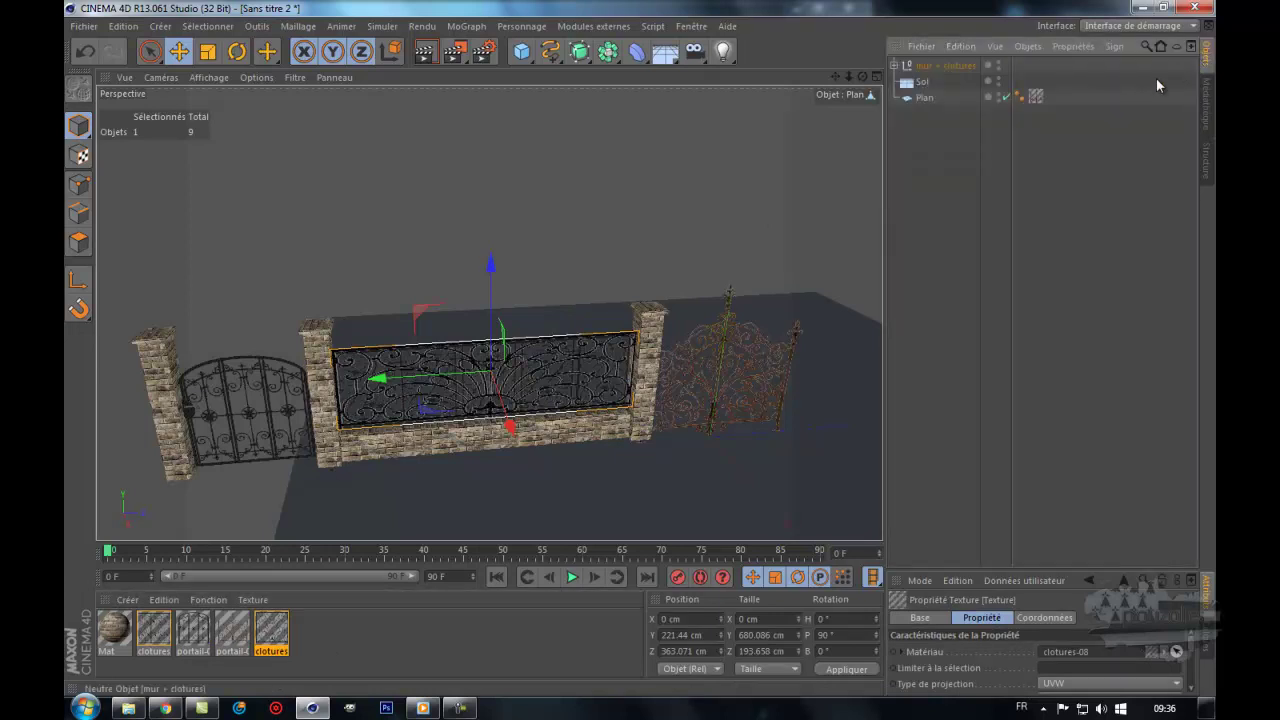
{"action": "left_click", "coordinate": [894, 65]}
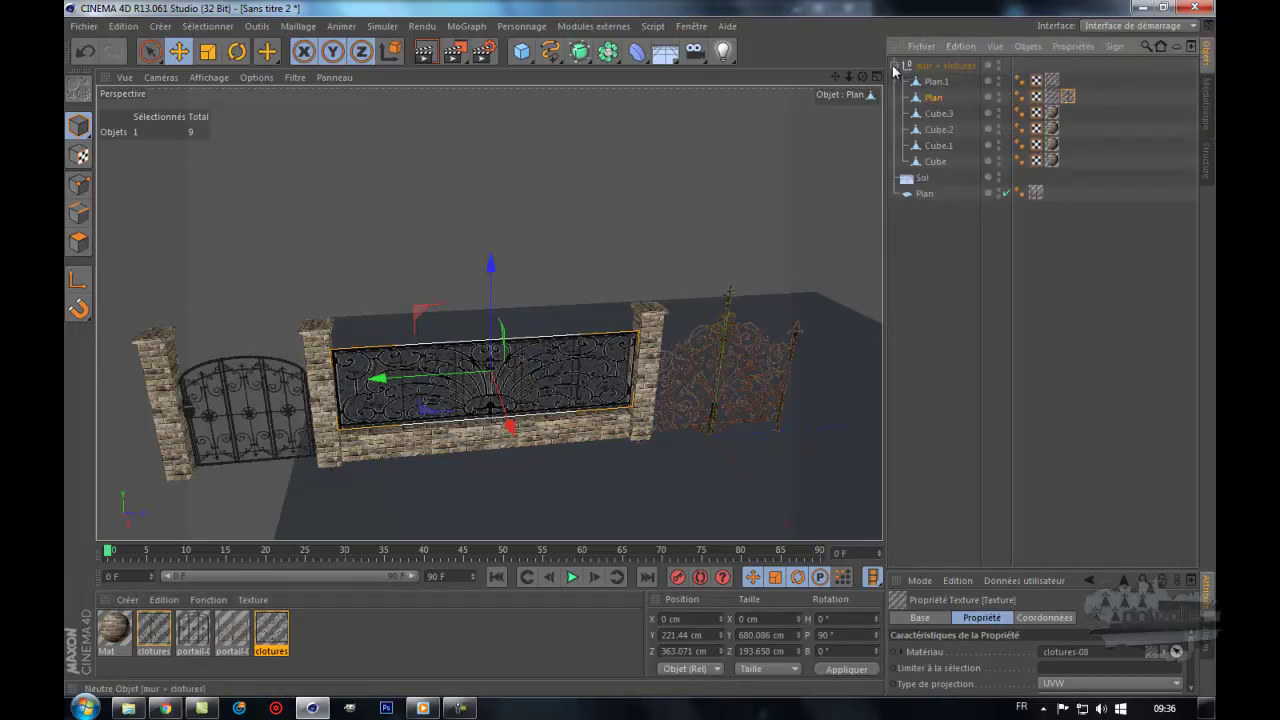
{"action": "left_click", "coordinate": [1053, 97]}
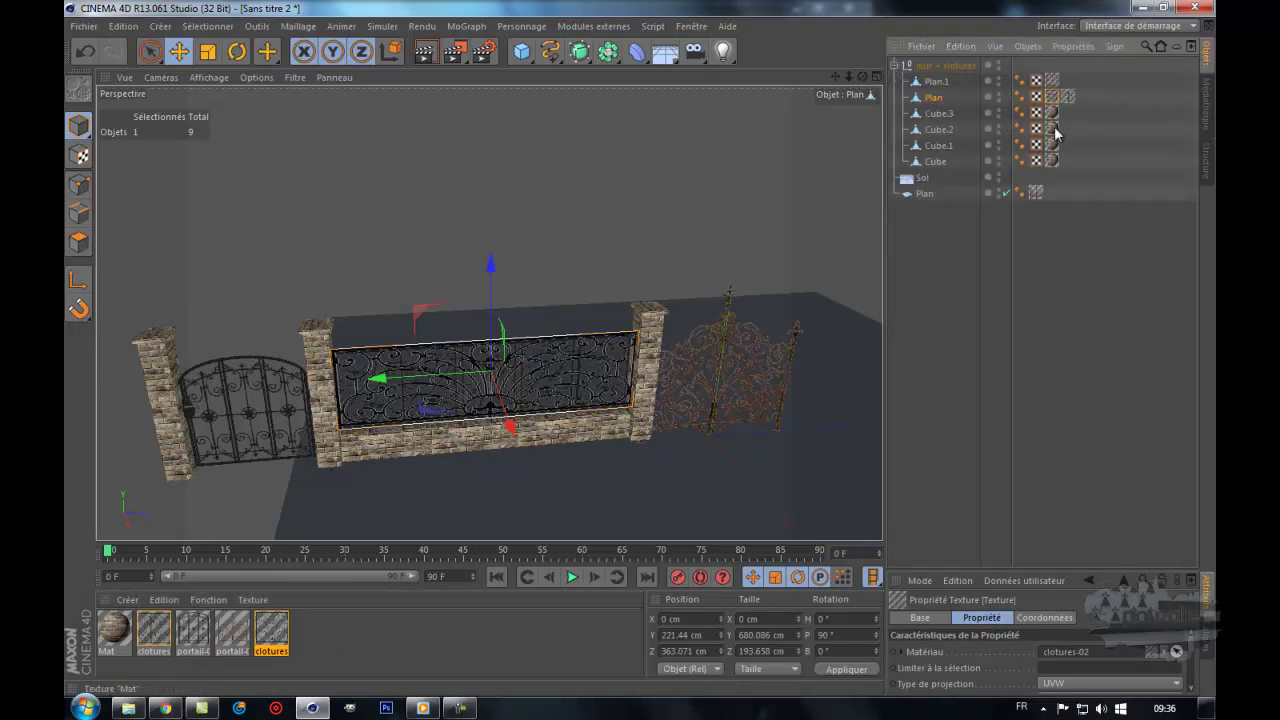
{"action": "scroll", "coordinate": [518, 446], "scroll_direction": "up", "scroll_amount": 3}
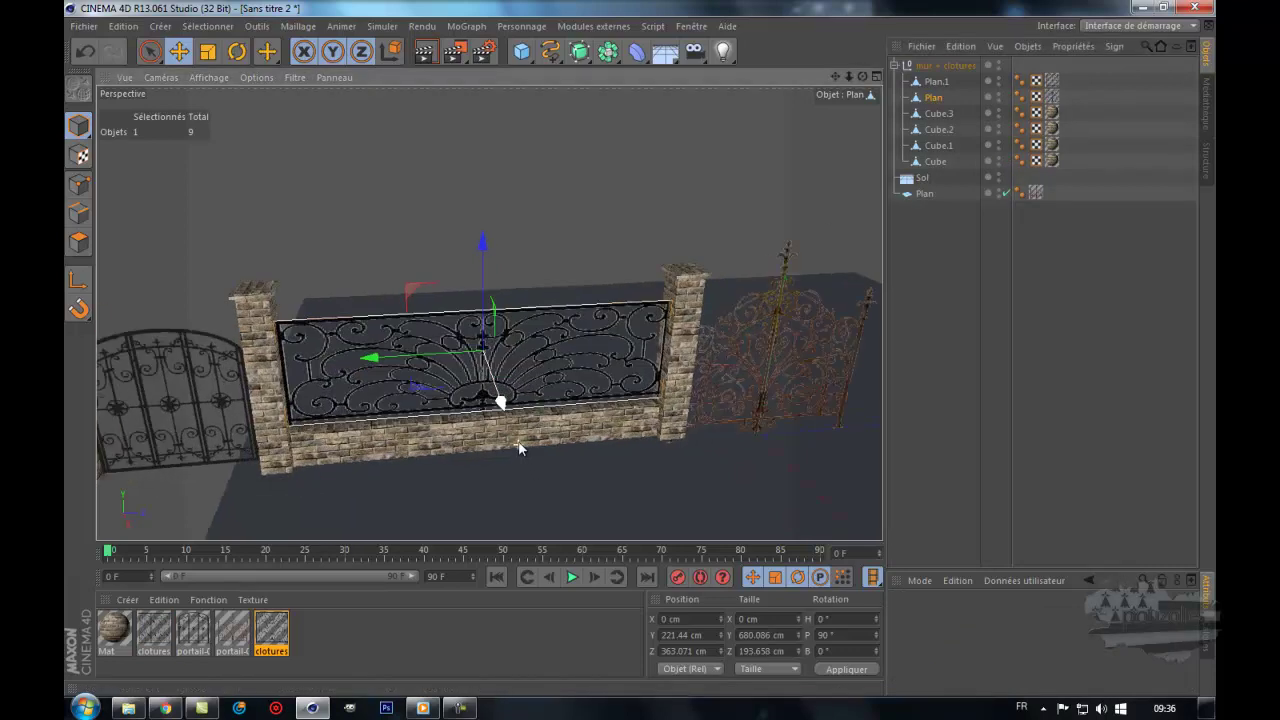
{"action": "scroll", "coordinate": [518, 446], "scroll_direction": "up", "scroll_amount": 2}
{"action": "scroll", "coordinate": [517, 437], "scroll_direction": "up", "scroll_amount": 2}
Step: Render the view to preview the fence, then open the clotures-08 material in the Material Editor
{"action": "left_click", "coordinate": [421, 27]}
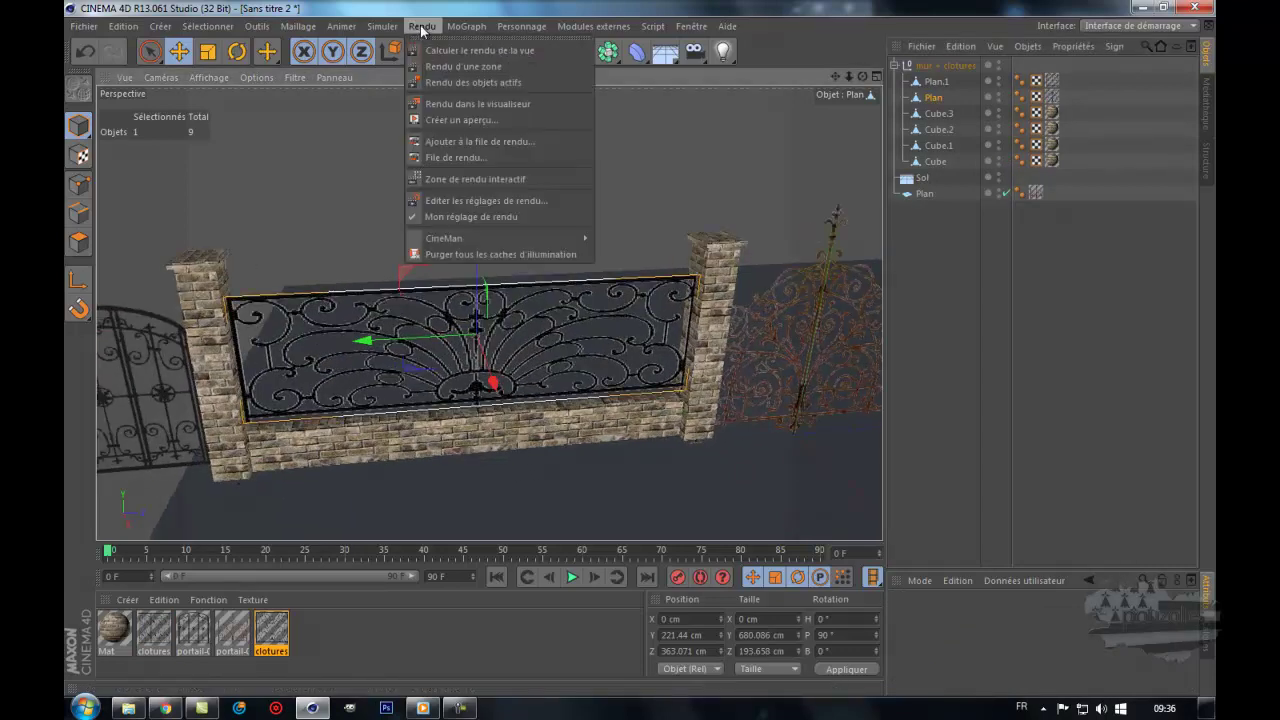
{"action": "left_click", "coordinate": [373, 117]}
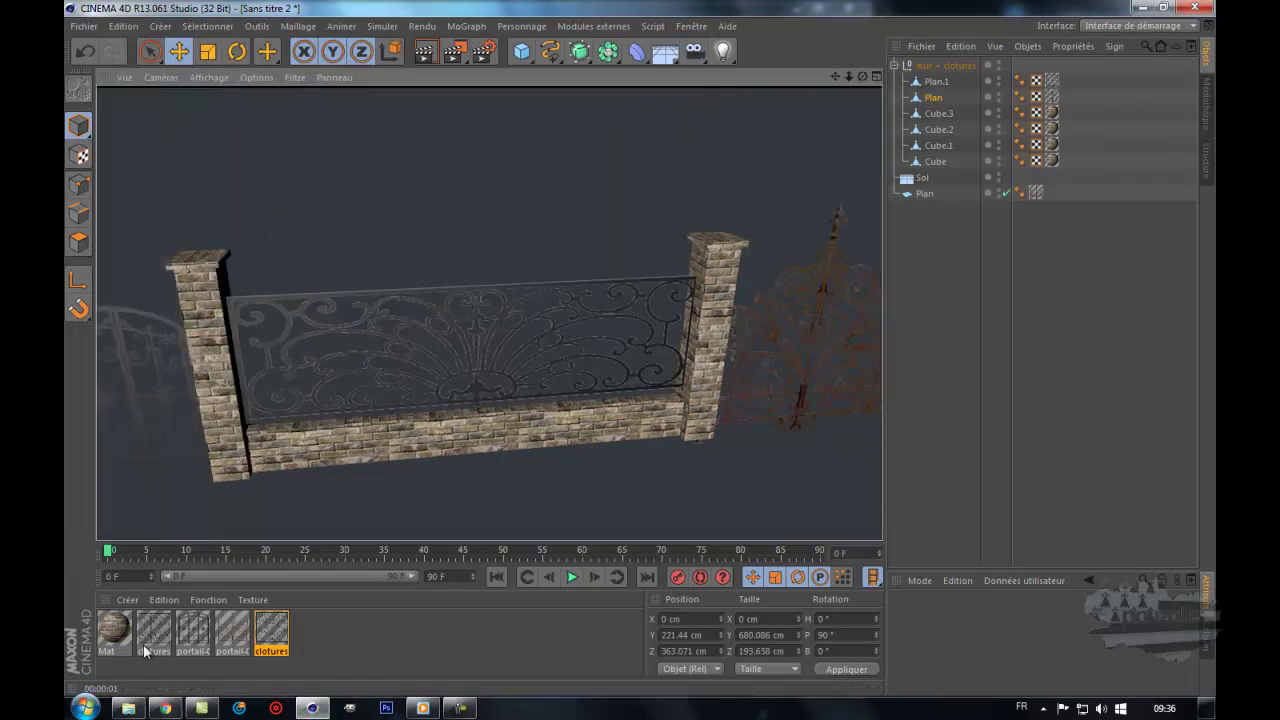
{"action": "left_click", "coordinate": [266, 628]}
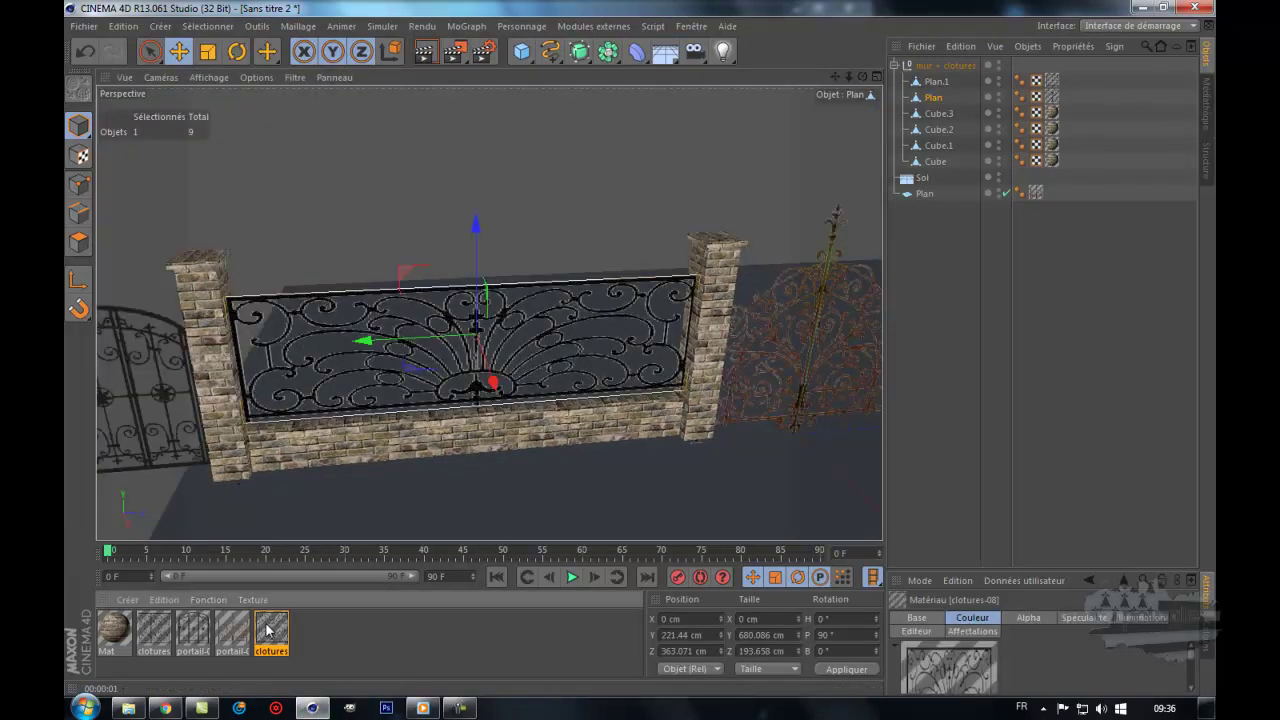
{"action": "double_click", "coordinate": [266, 628]}
Step: Turn Spécularité off on clotures-08 and render the view to compare
{"action": "left_click", "coordinate": [397, 421]}
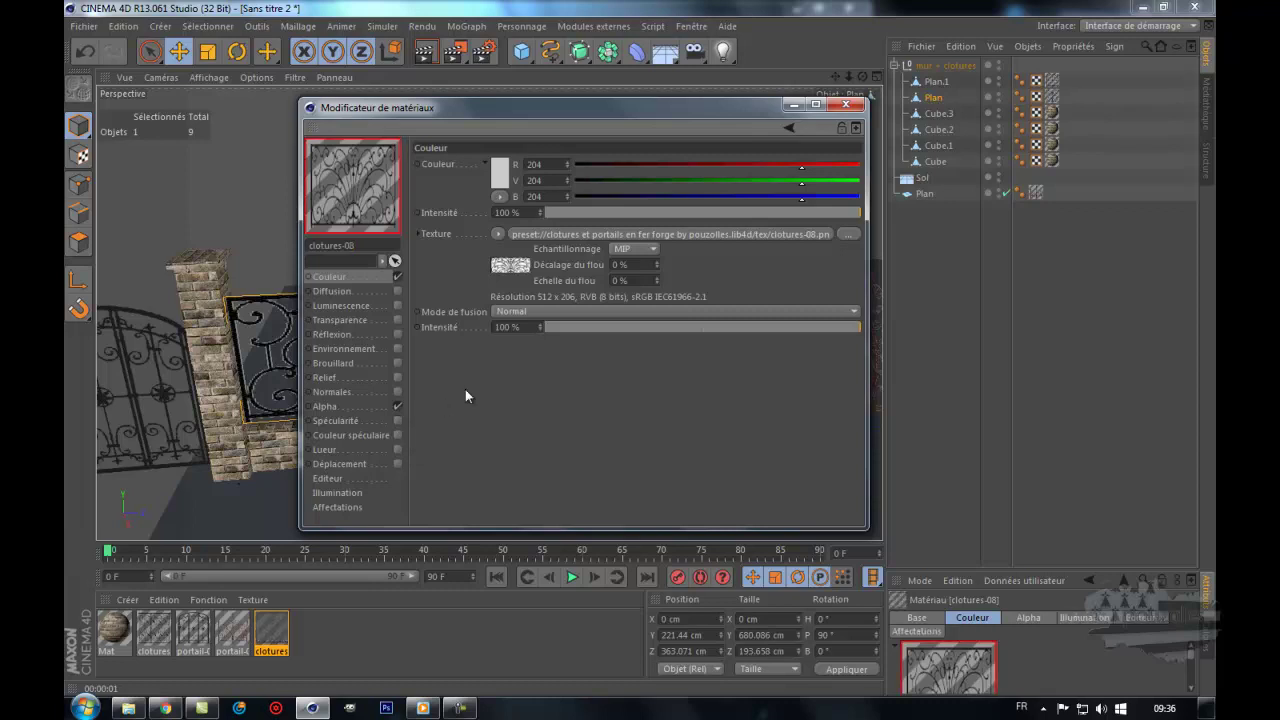
{"action": "left_click", "coordinate": [846, 105]}
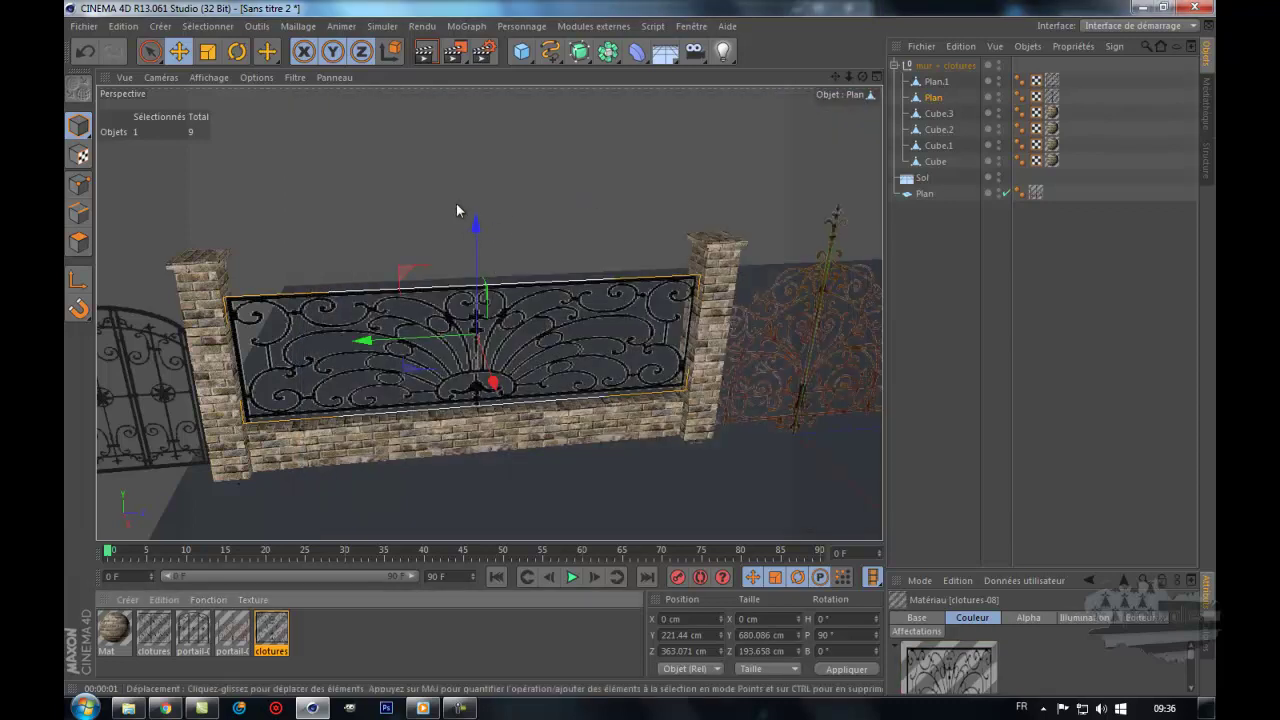
{"action": "left_click", "coordinate": [422, 53]}
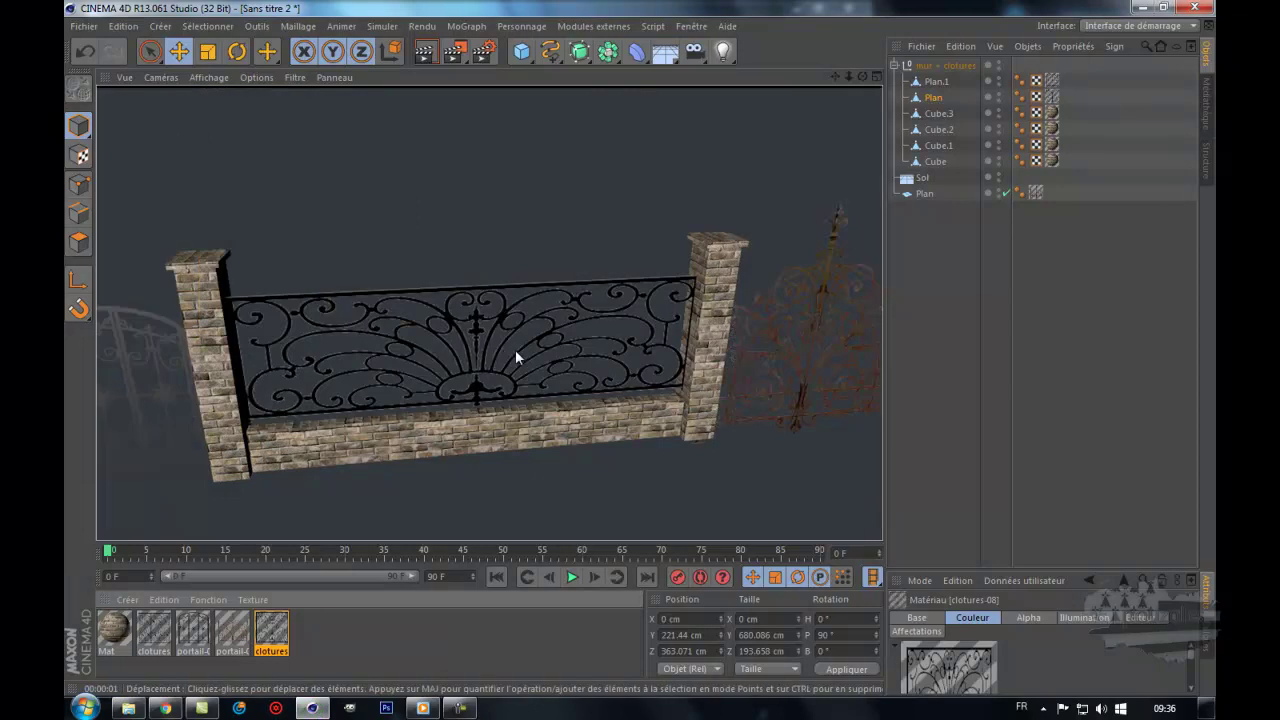
Step: Re-enable Spécularité on clotures-08 with Largeur at 20% and render the fence
{"action": "left_click", "coordinate": [273, 636]}
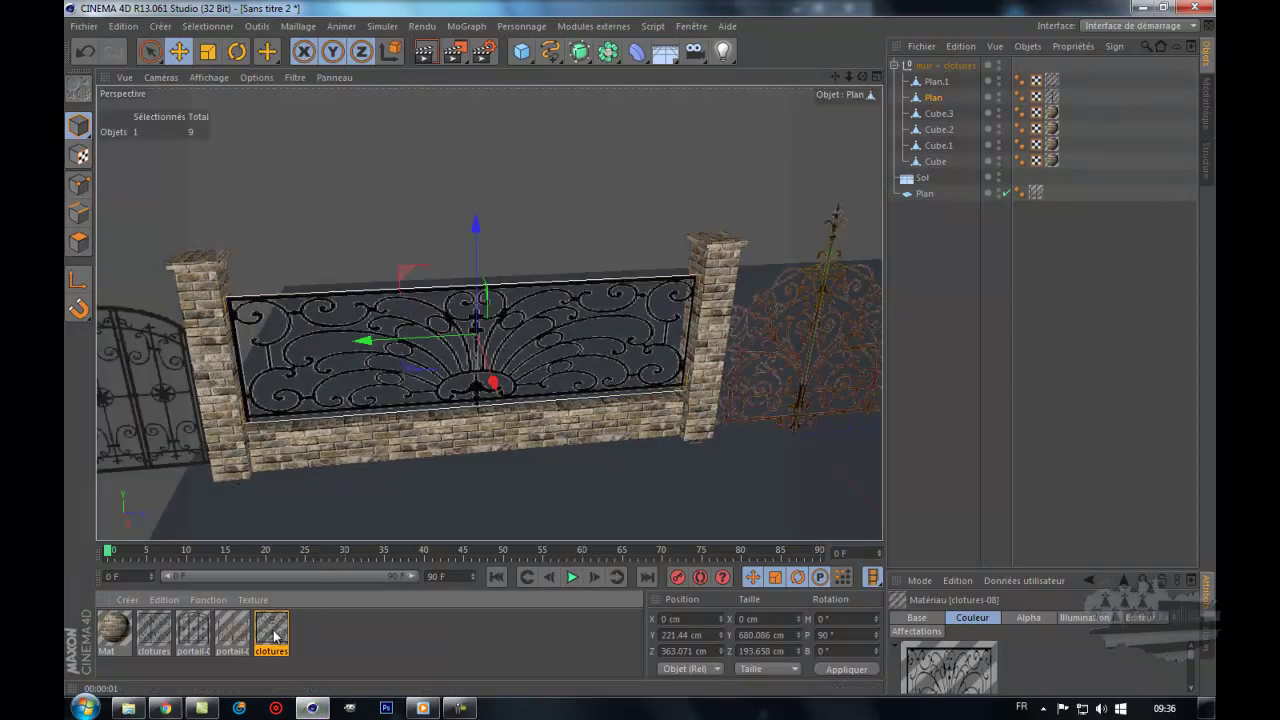
{"action": "double_click", "coordinate": [273, 636]}
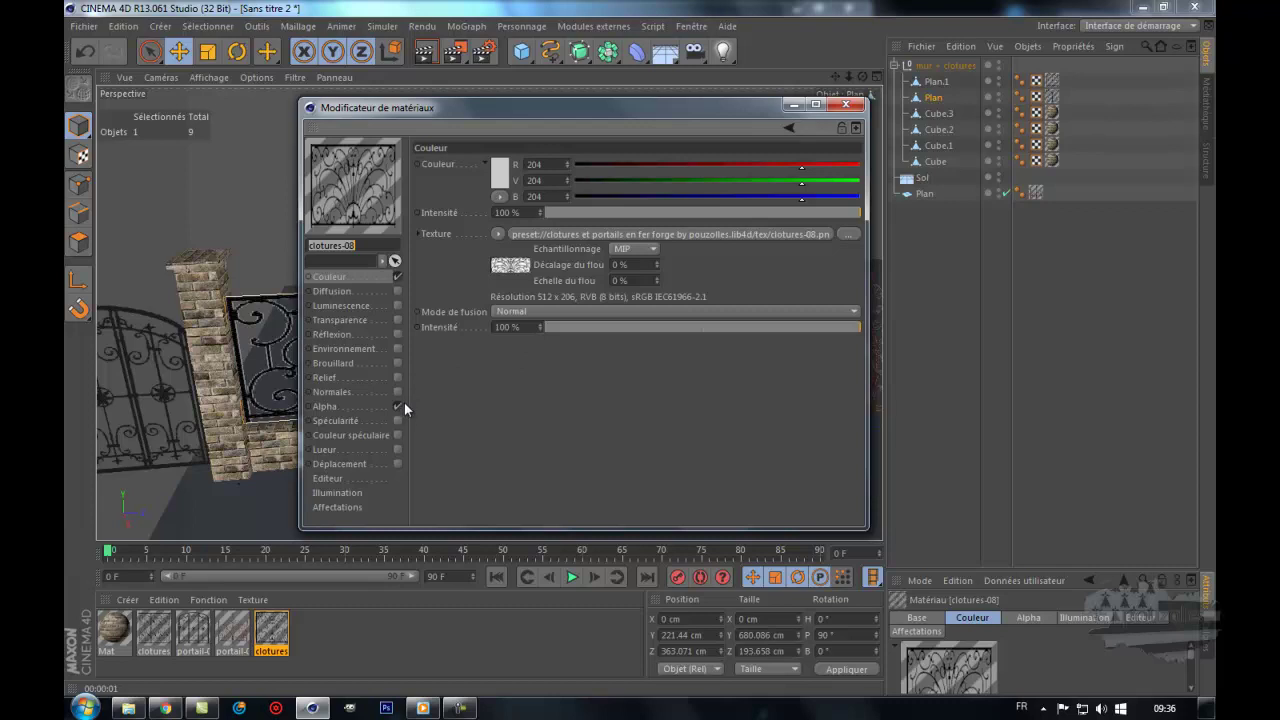
{"action": "left_click", "coordinate": [398, 421]}
{"action": "left_click_drag", "start_coordinate": [700, 231], "coordinate": [607, 234]}
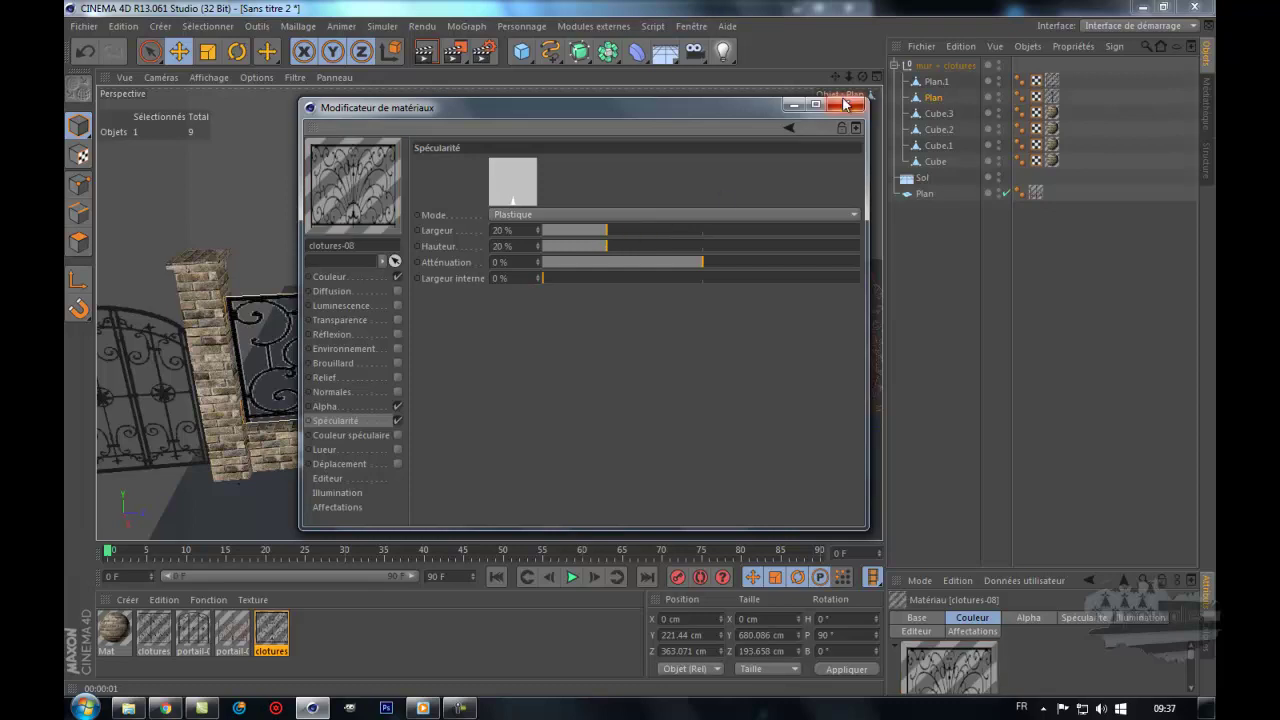
{"action": "left_click", "coordinate": [845, 104]}
{"action": "left_click", "coordinate": [425, 52]}
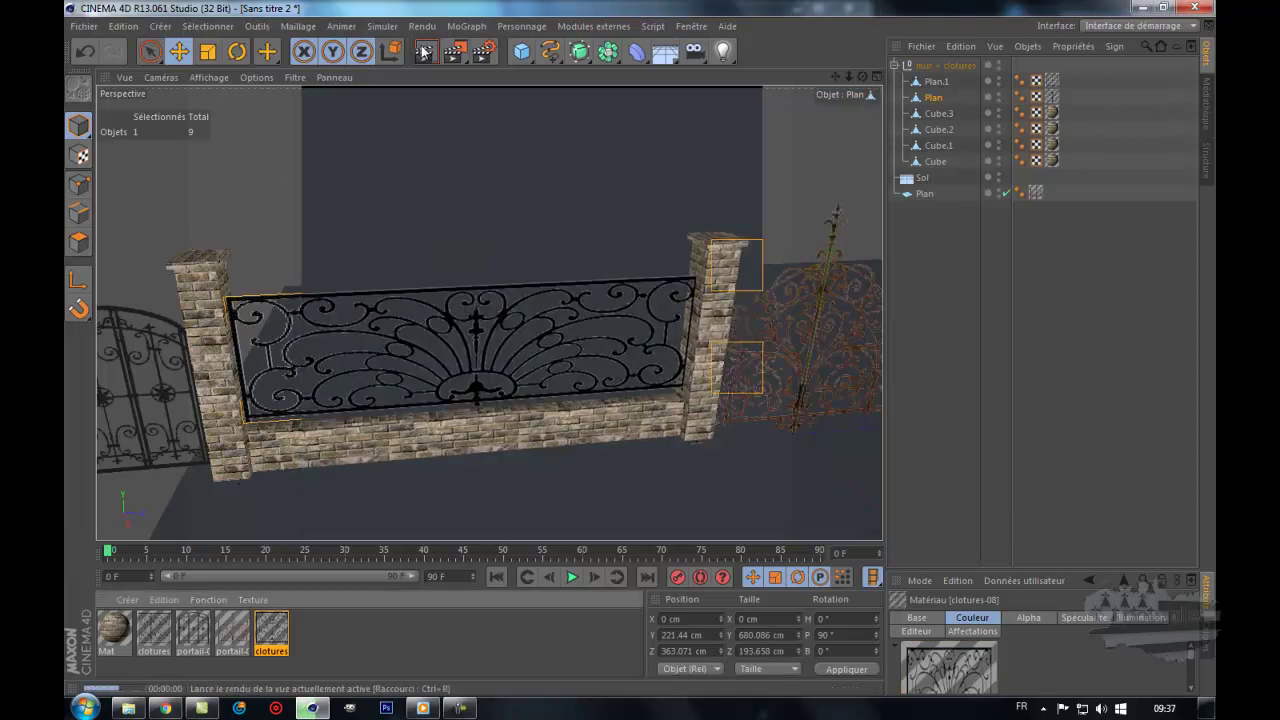
Step: Raise clotures-08's specular Largeur to 34%, enable Réflexion at 100%, and re-render
{"action": "double_click", "coordinate": [272, 625]}
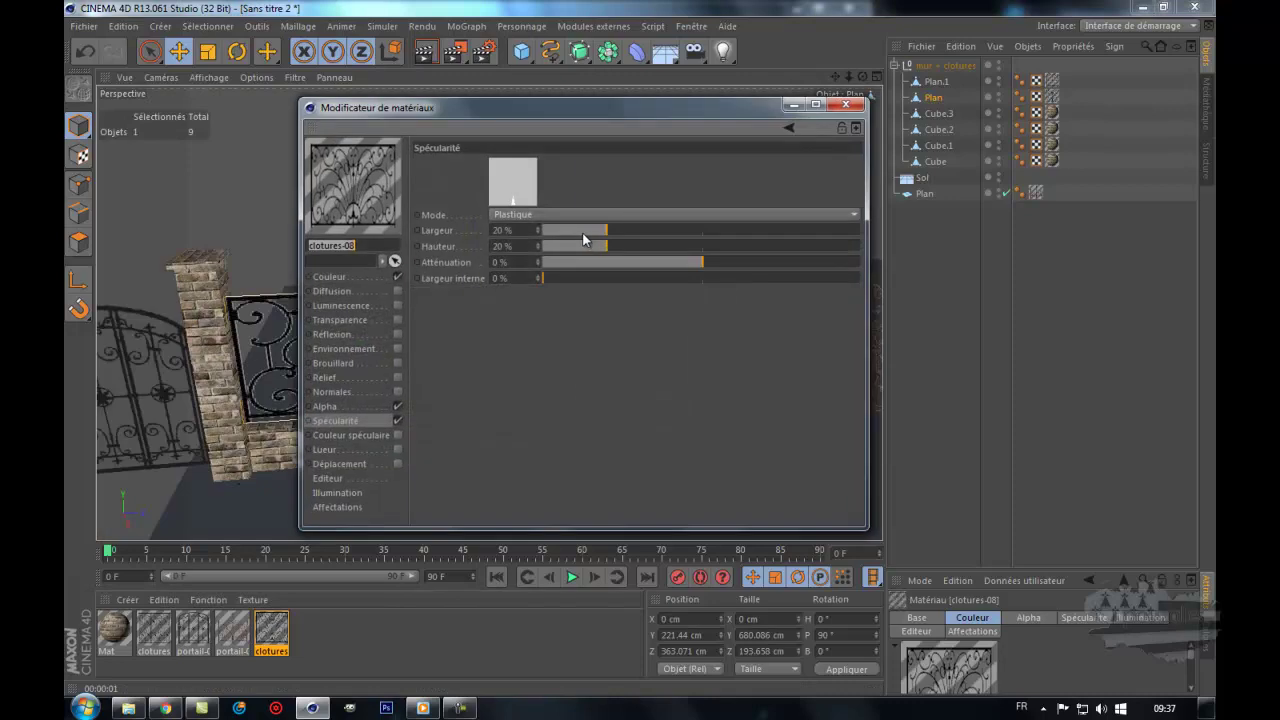
{"action": "left_click_drag", "start_coordinate": [604, 233], "coordinate": [653, 233]}
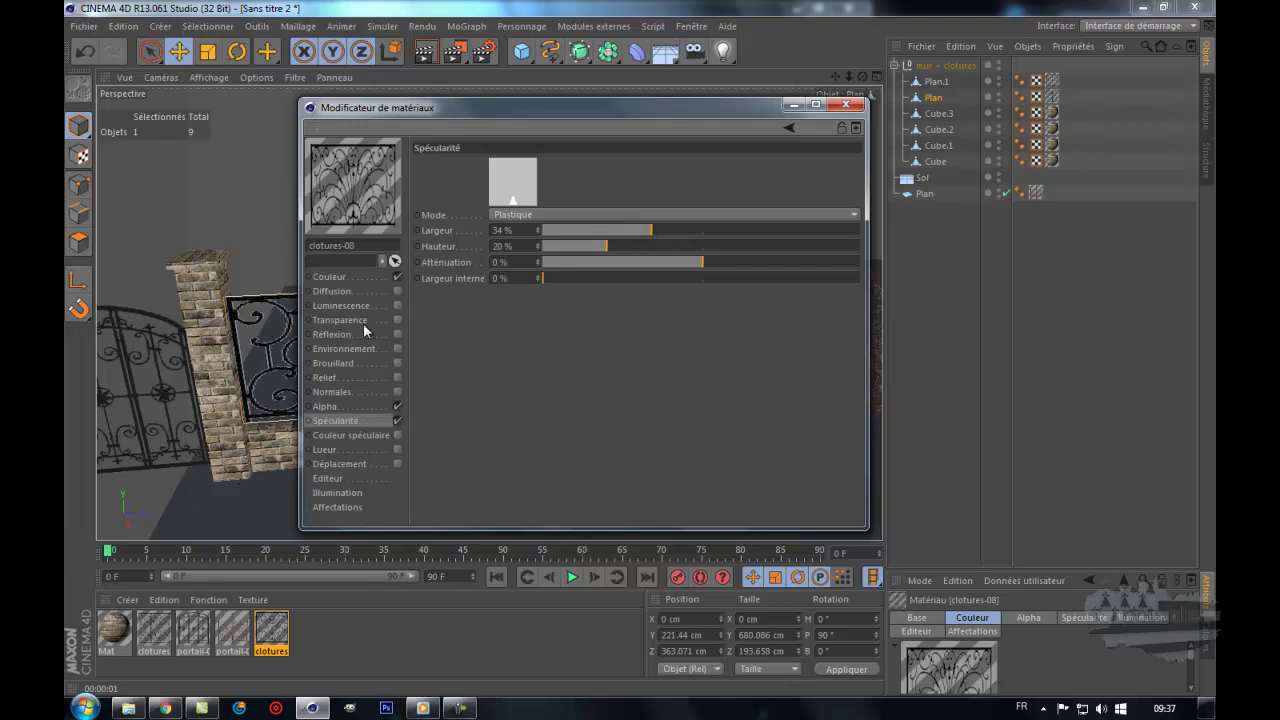
{"action": "left_click", "coordinate": [397, 334]}
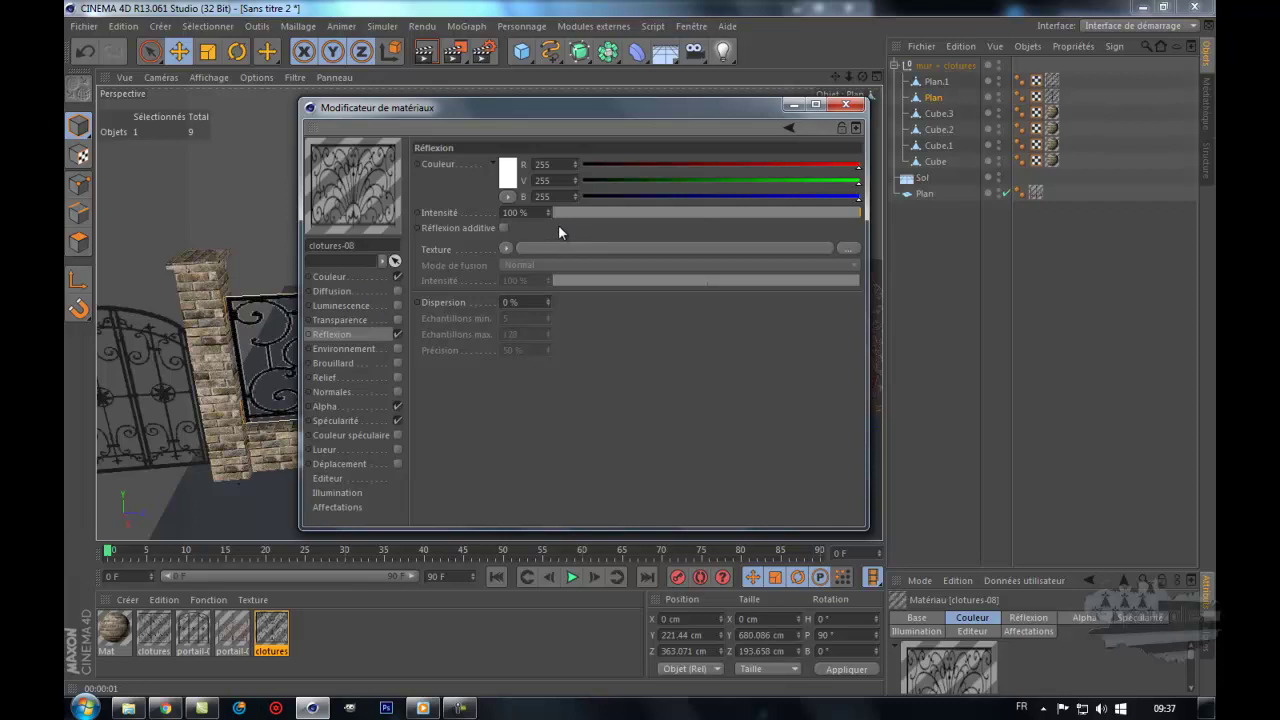
{"action": "left_click", "coordinate": [846, 106]}
{"action": "left_click", "coordinate": [426, 56]}
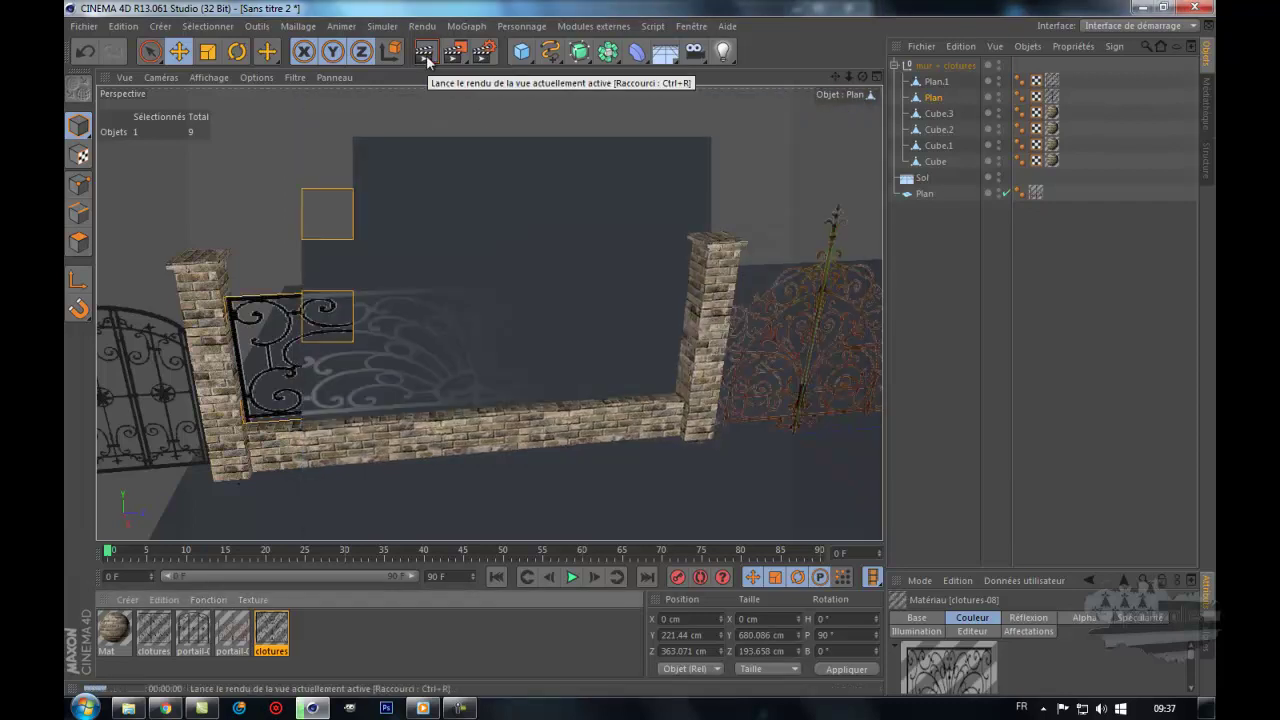
Step: Switch Réflexion off on clotures-08 and re-render the fence with Ctrl+R
{"action": "key", "text": "Escape"}
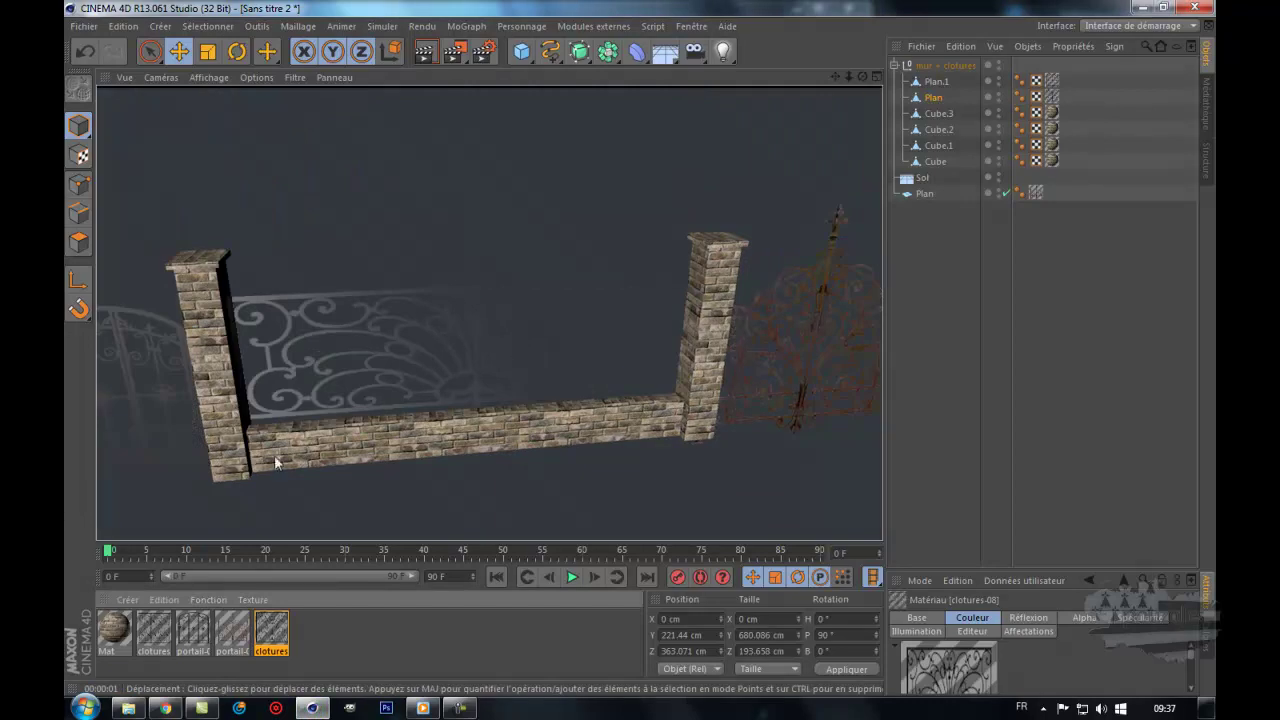
{"action": "double_click", "coordinate": [272, 630]}
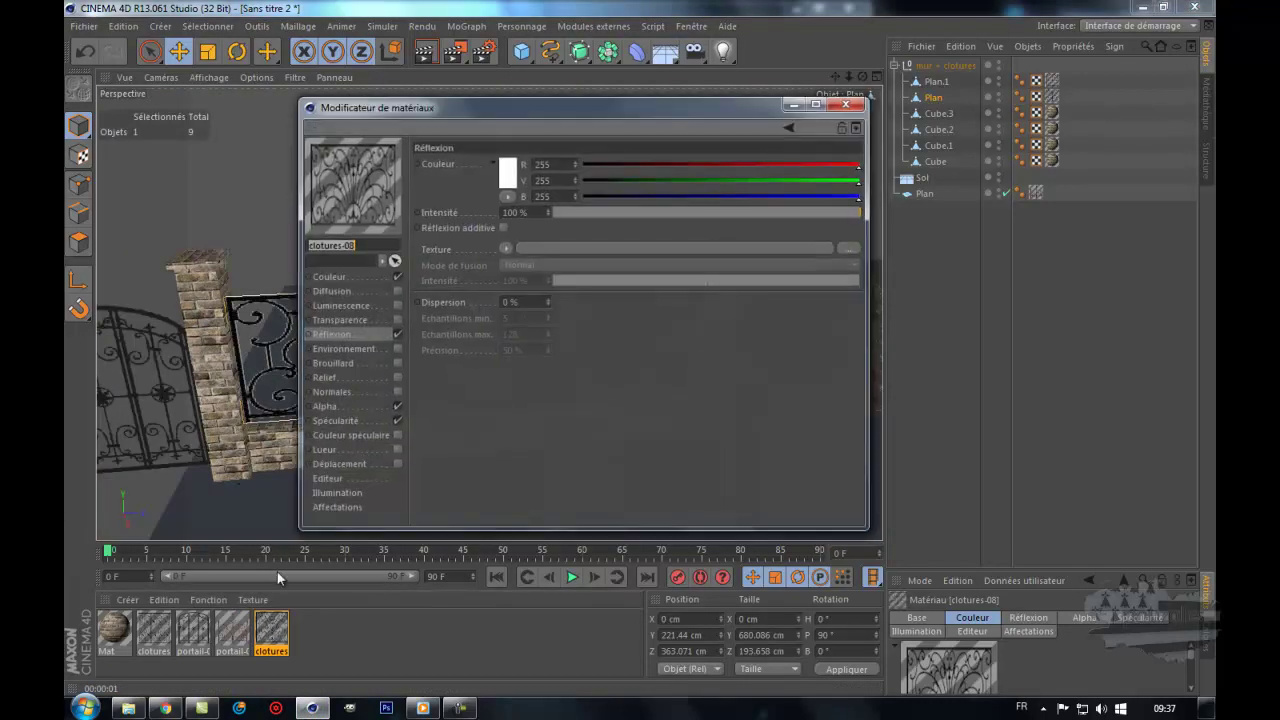
{"action": "left_click", "coordinate": [398, 334]}
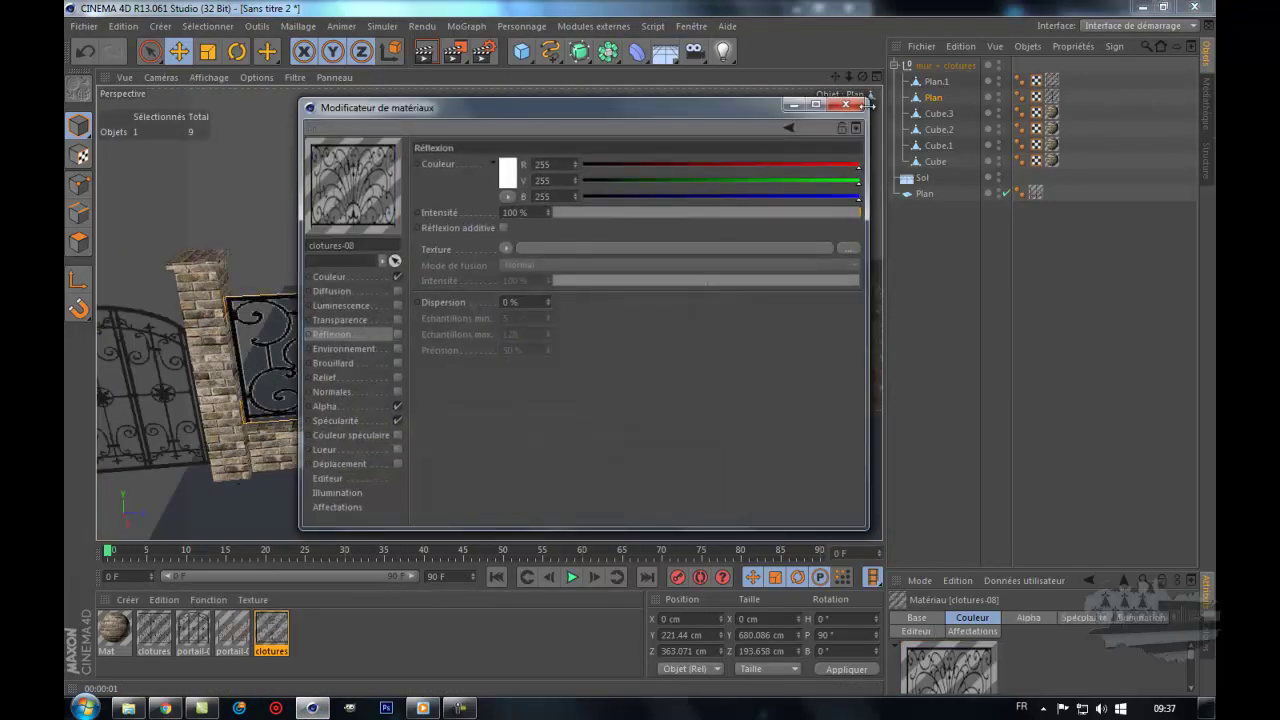
{"action": "left_click", "coordinate": [846, 104]}
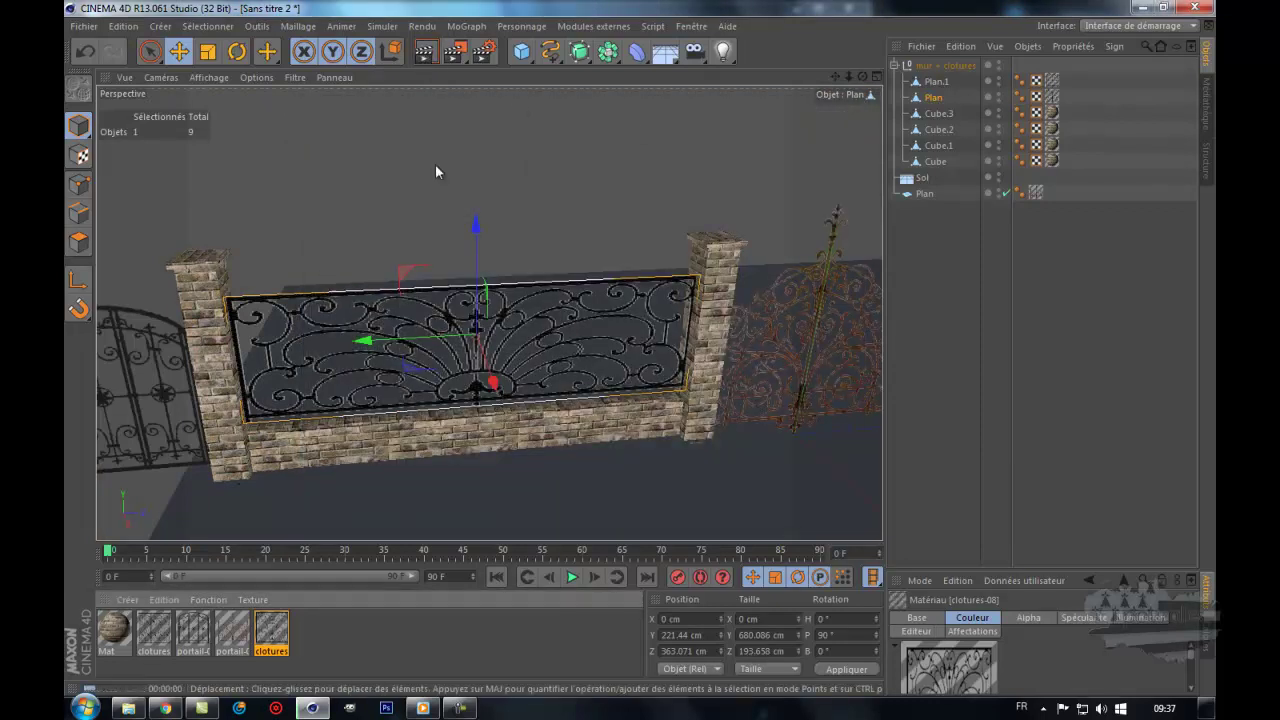
{"action": "key", "text": "ctrl+r"}
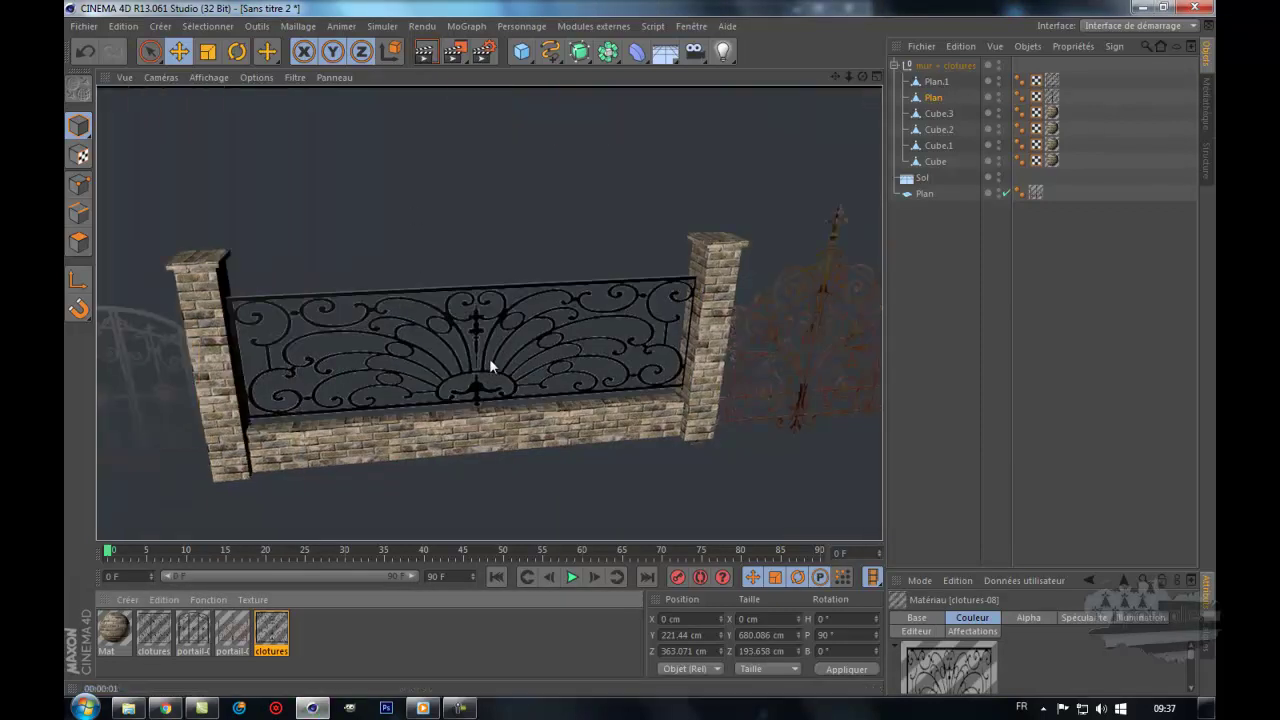
Step: Drag the Objets/Attributs splitter upward to enlarge attributes, then deselect the clotures material
{"action": "scroll", "coordinate": [345, 374], "scroll_direction": "down", "scroll_amount": 1}
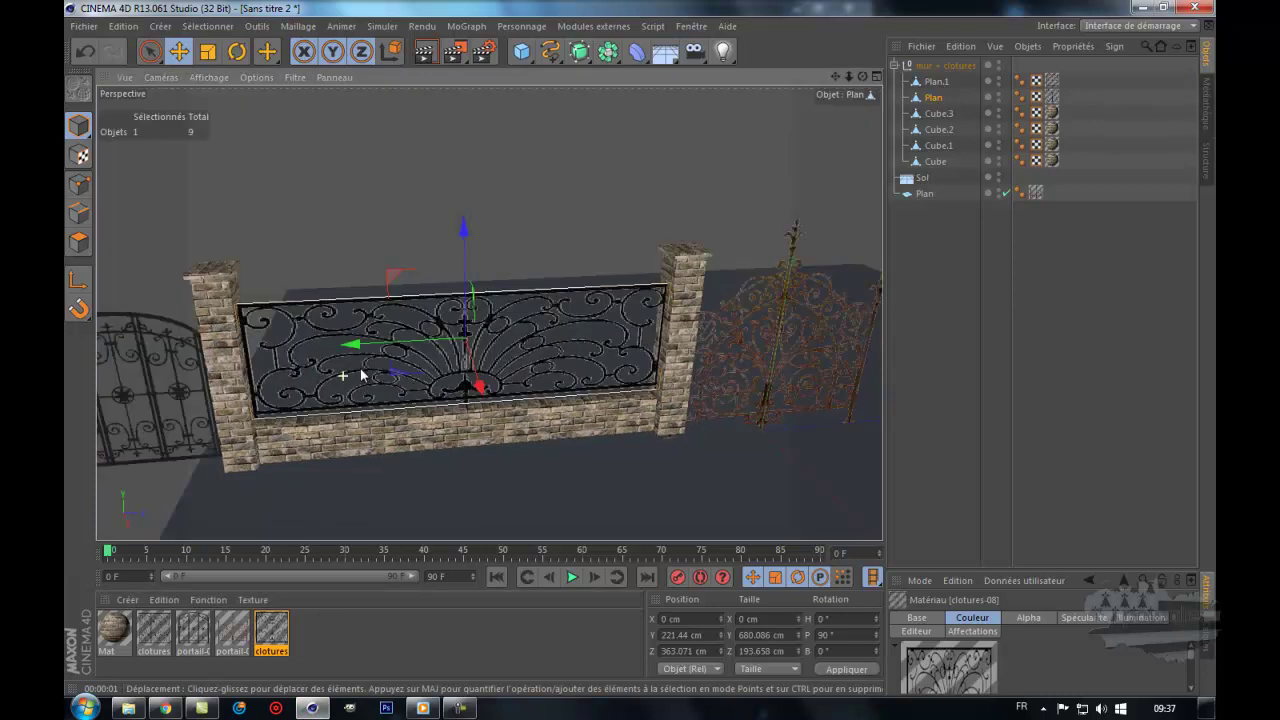
{"action": "scroll", "coordinate": [365, 370], "scroll_direction": "down", "scroll_amount": 2}
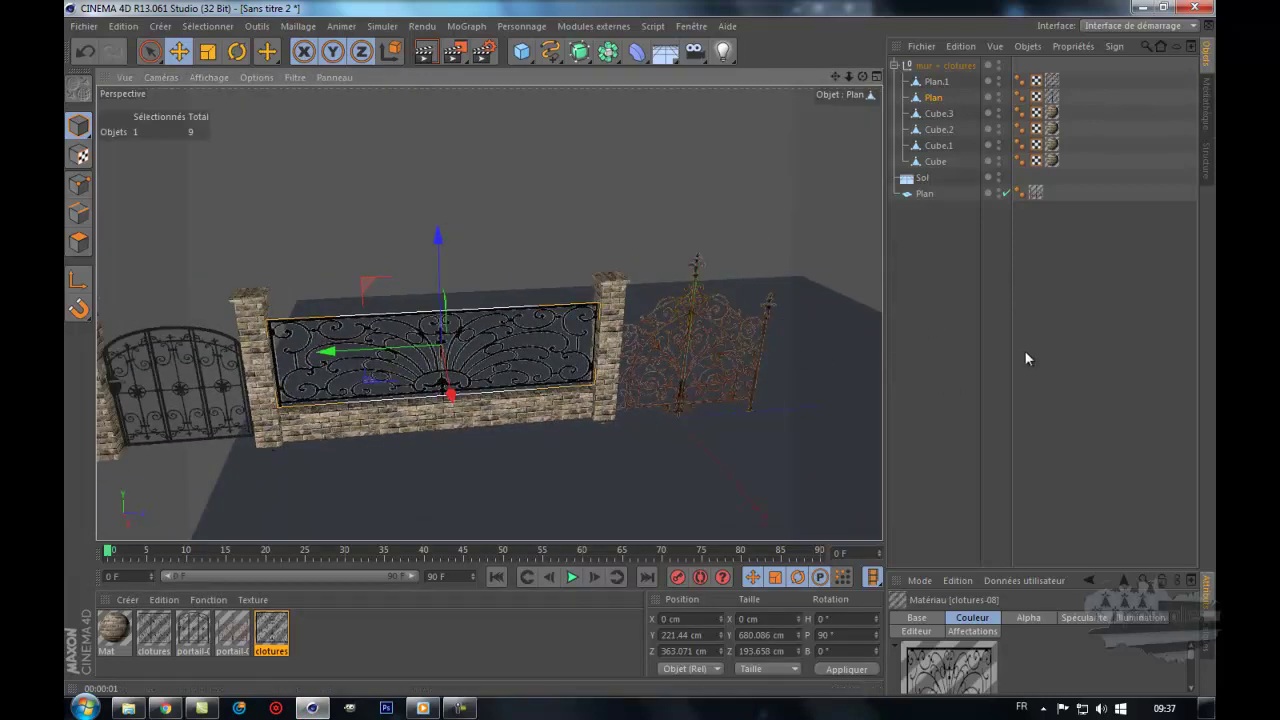
{"action": "left_click_drag", "start_coordinate": [1047, 568], "coordinate": [1041, 237]}
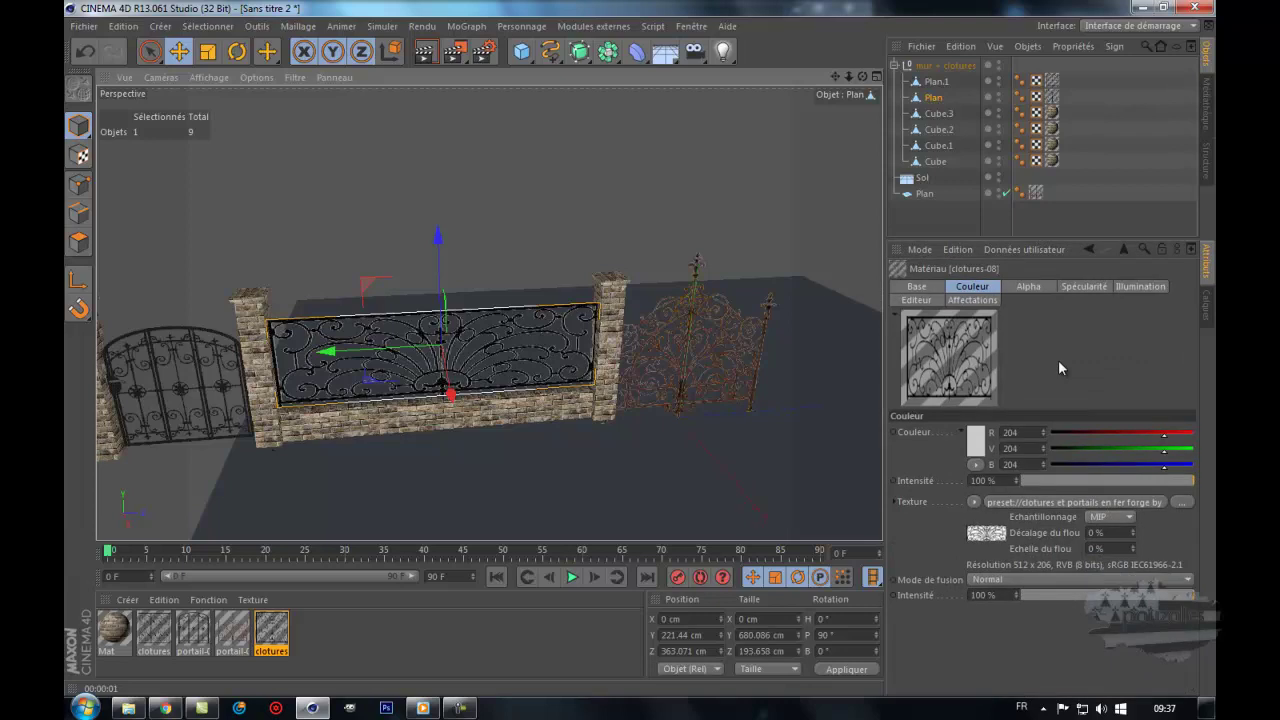
{"action": "left_click", "coordinate": [454, 626]}
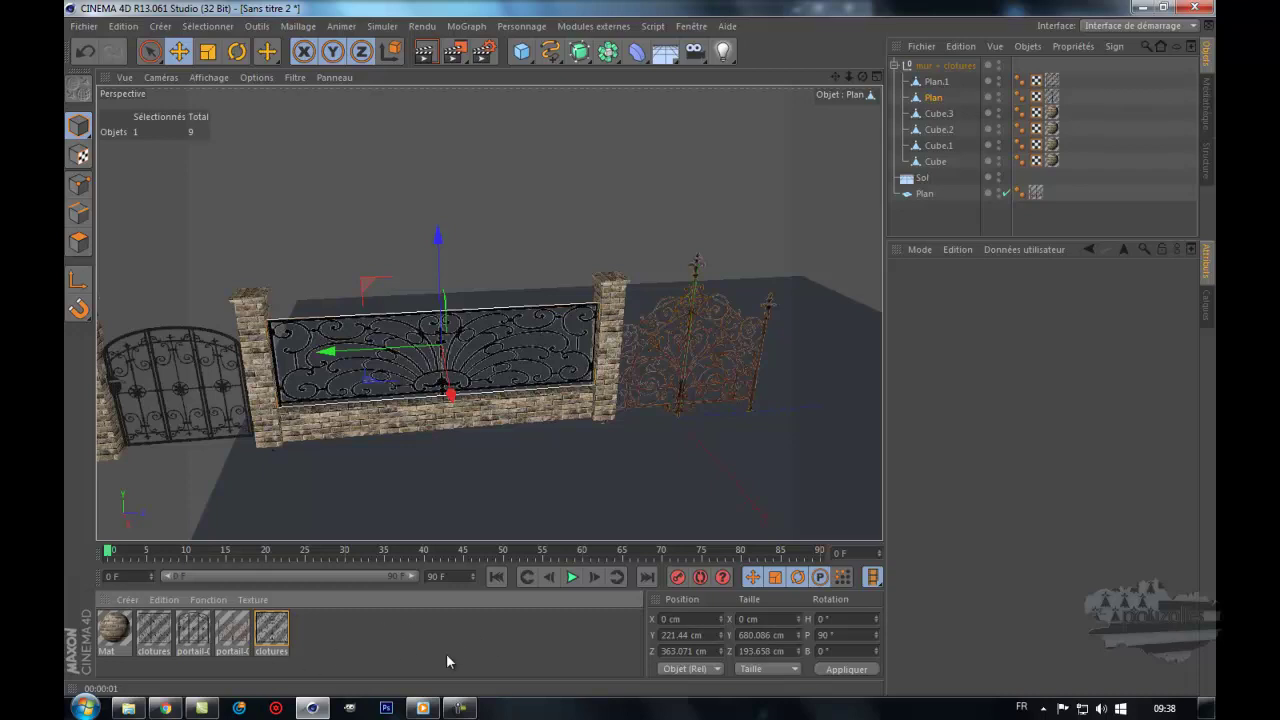
{"action": "left_click", "coordinate": [460, 708]}
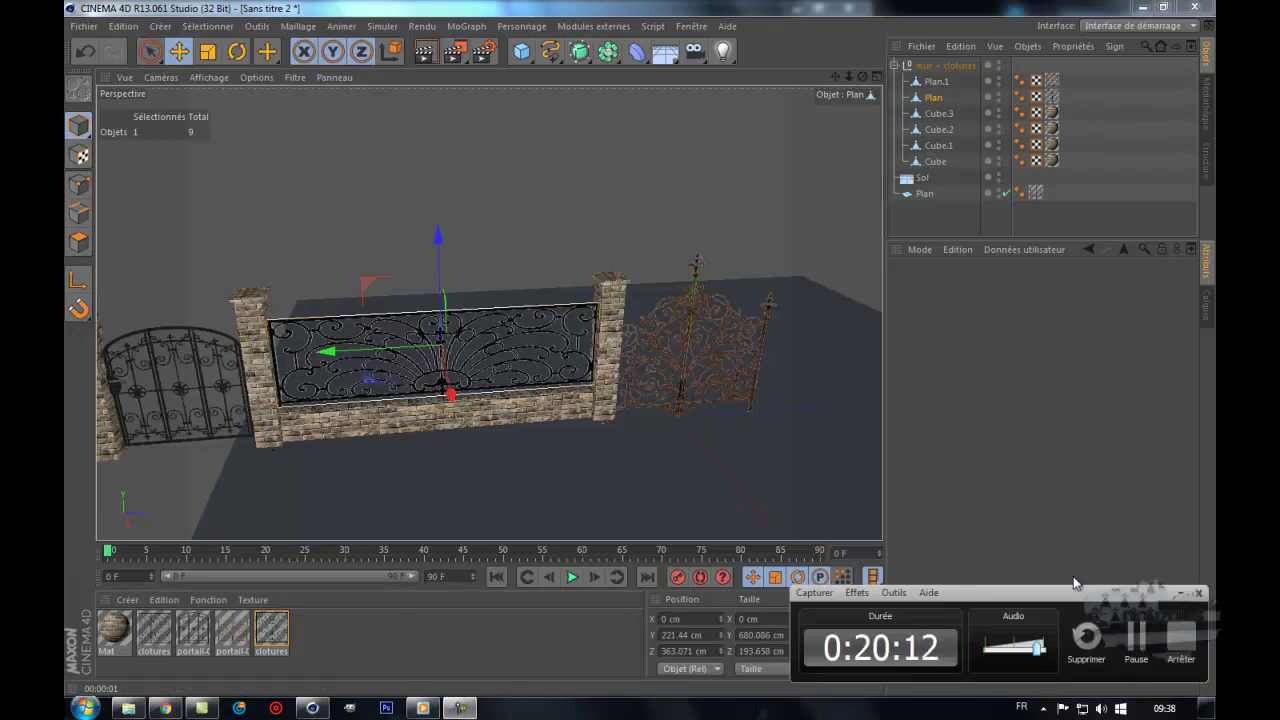